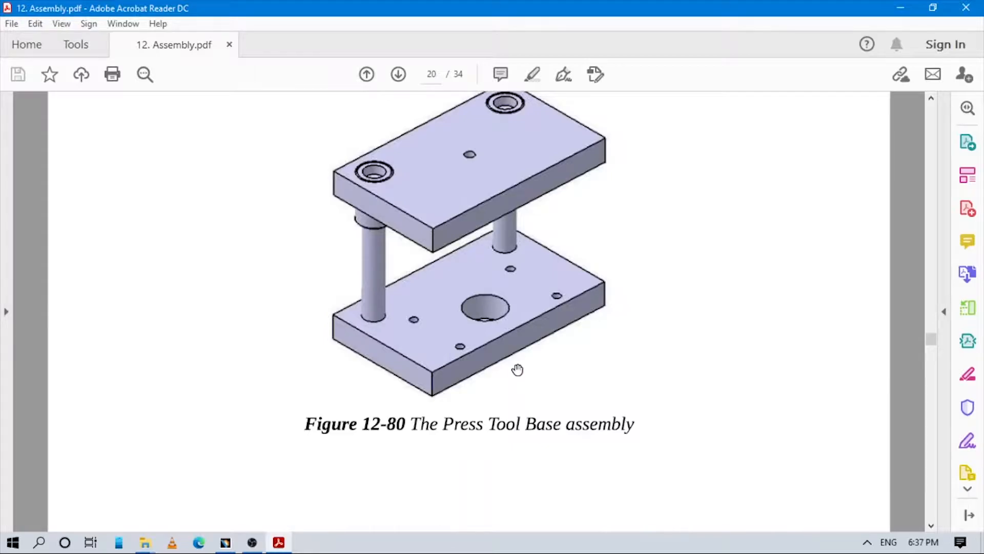
Examine the assembled view in Figure 12-80 and the exploded view with part labels in Figure 12-81 of the Press Tool Base
scroll(517, 370, "down", 7)
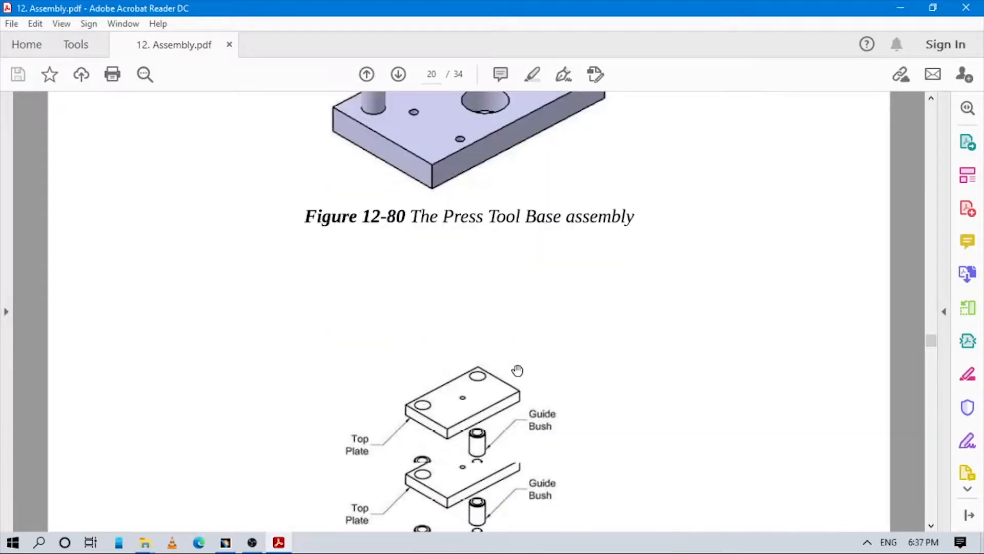
scroll(519, 378, "down", 2)
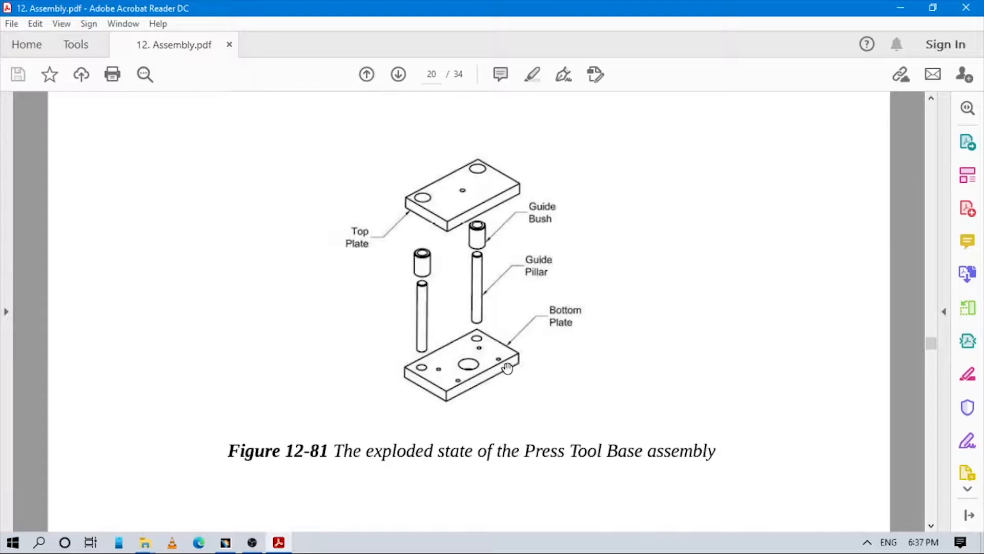
scroll(503, 353, "down", 2)
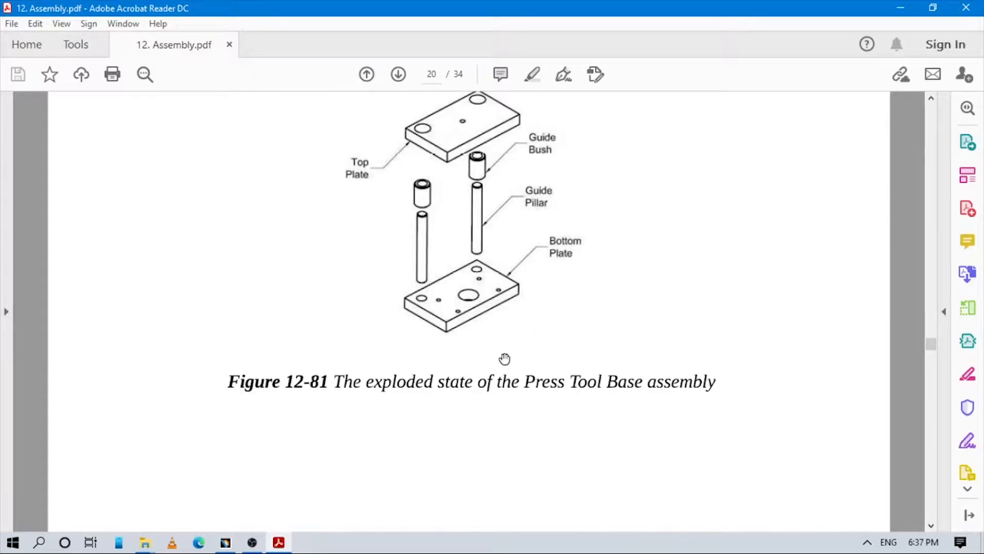
scroll(506, 341, "down", 2)
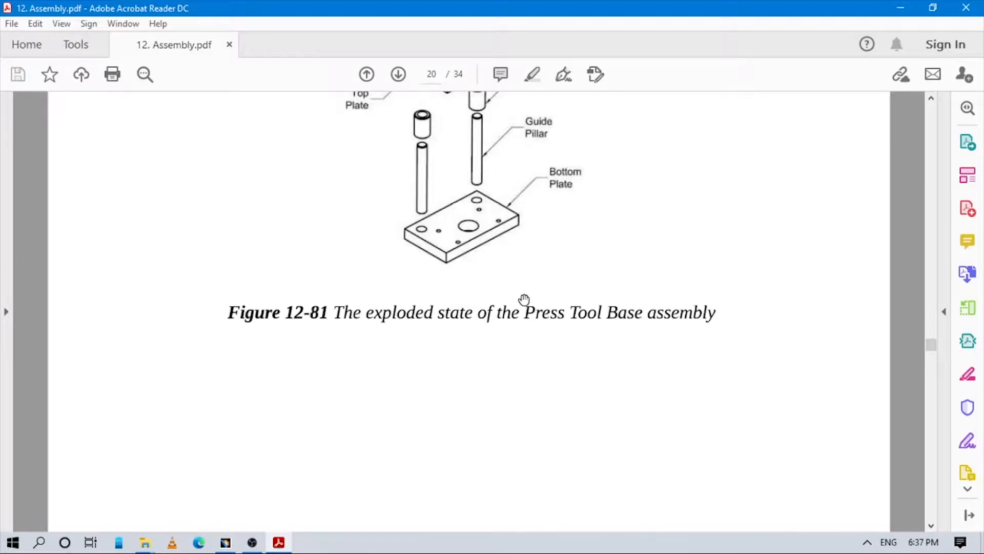
scroll(524, 299, "down", 2)
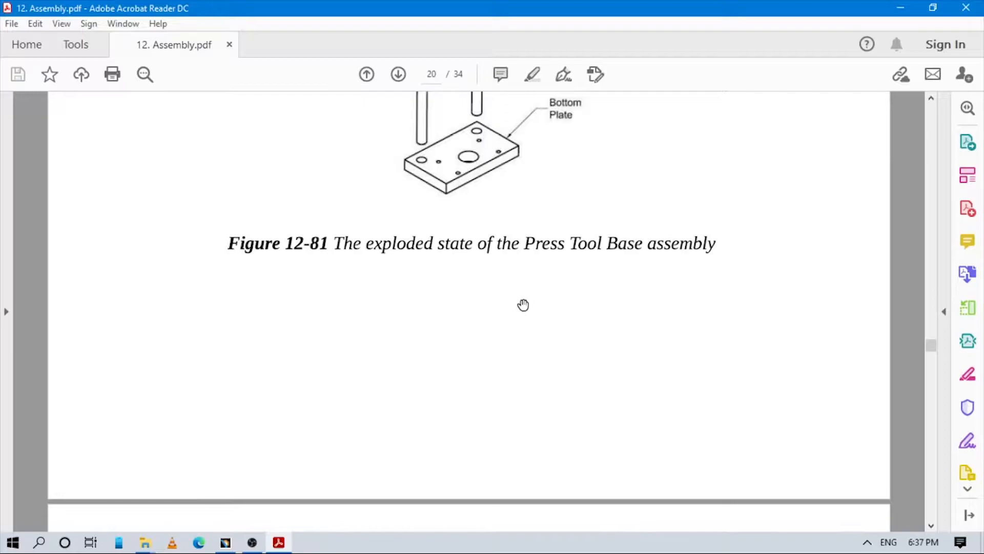
scroll(523, 305, "up", 4)
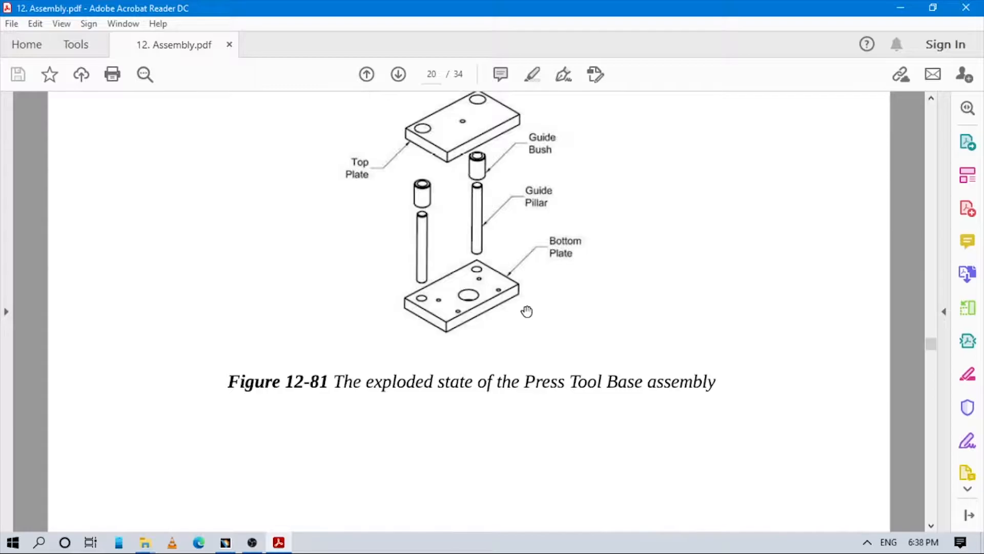
scroll(527, 311, "down", 2)
scroll(527, 311, "up", 4)
scroll(527, 311, "down", 2)
scroll(528, 315, "down", 3)
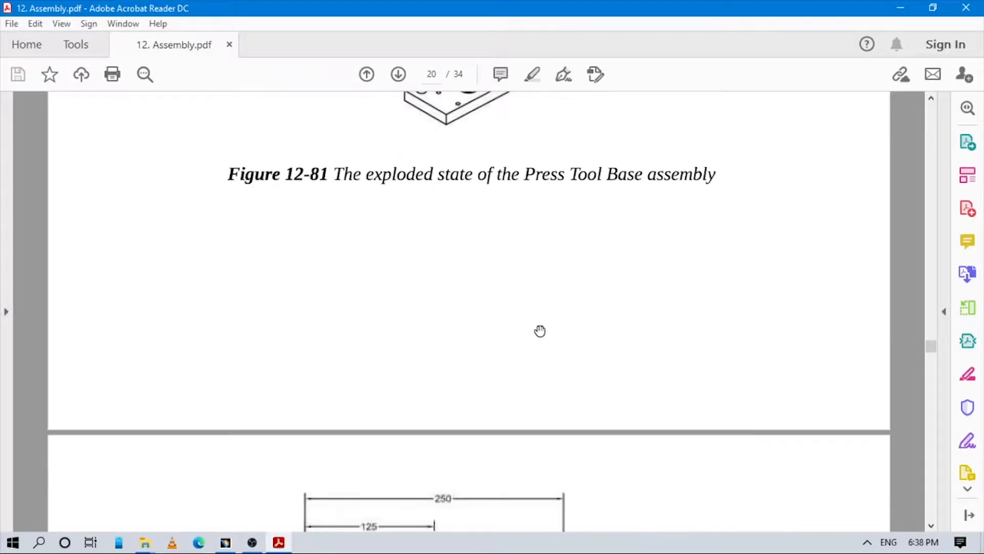
scroll(554, 329, "up", 3)
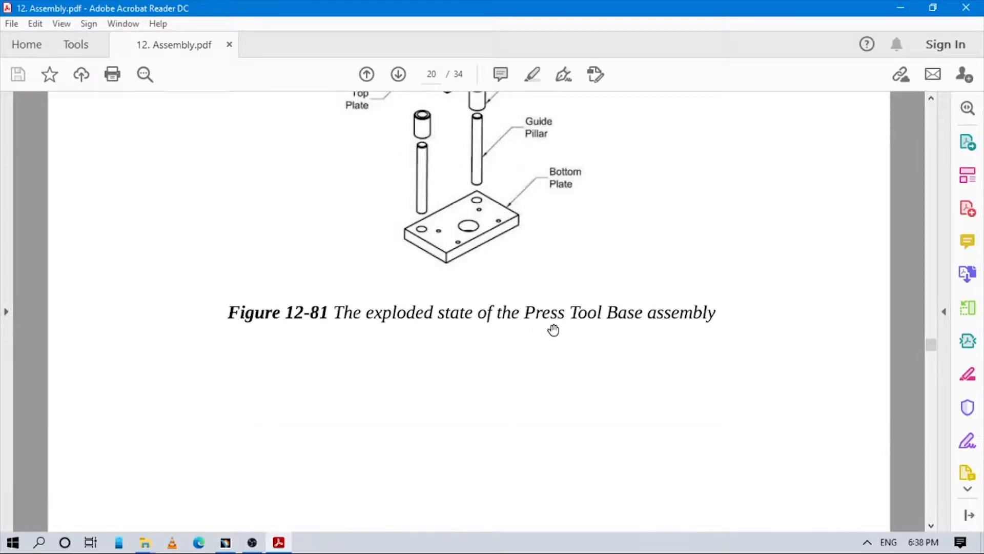
scroll(554, 329, "up", 2)
scroll(554, 329, "up", 2)
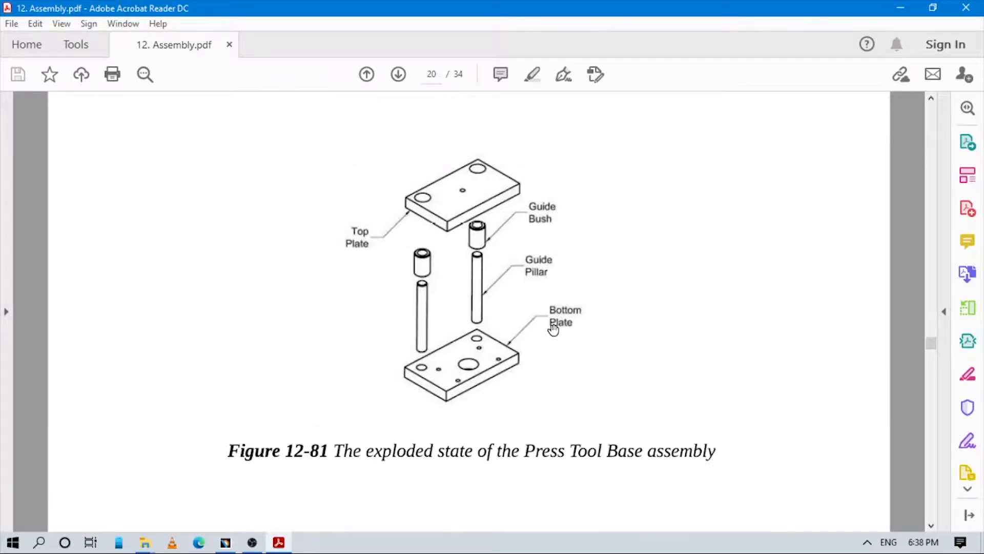
scroll(554, 329, "down", 3)
scroll(553, 330, "up", 3)
scroll(554, 329, "up", 2)
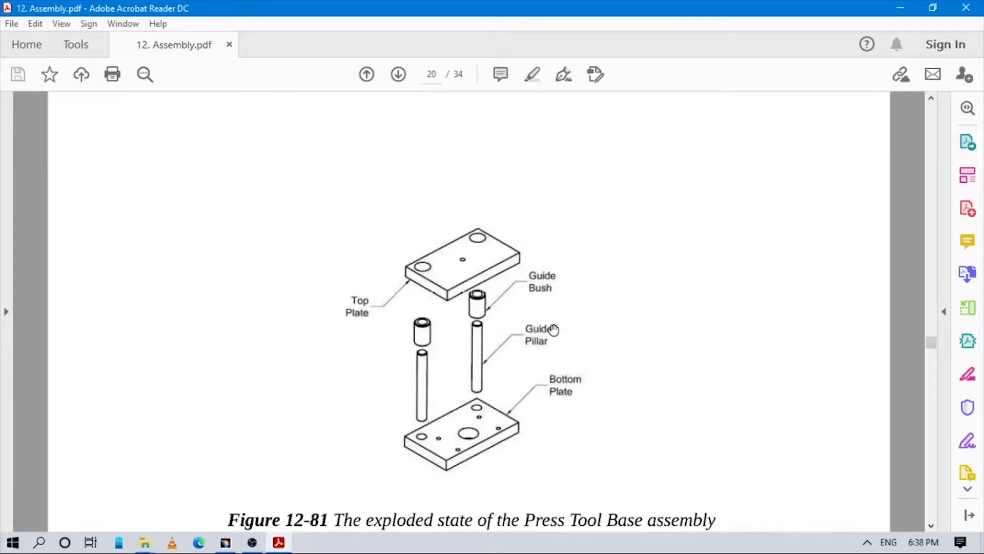
scroll(553, 330, "down", 3)
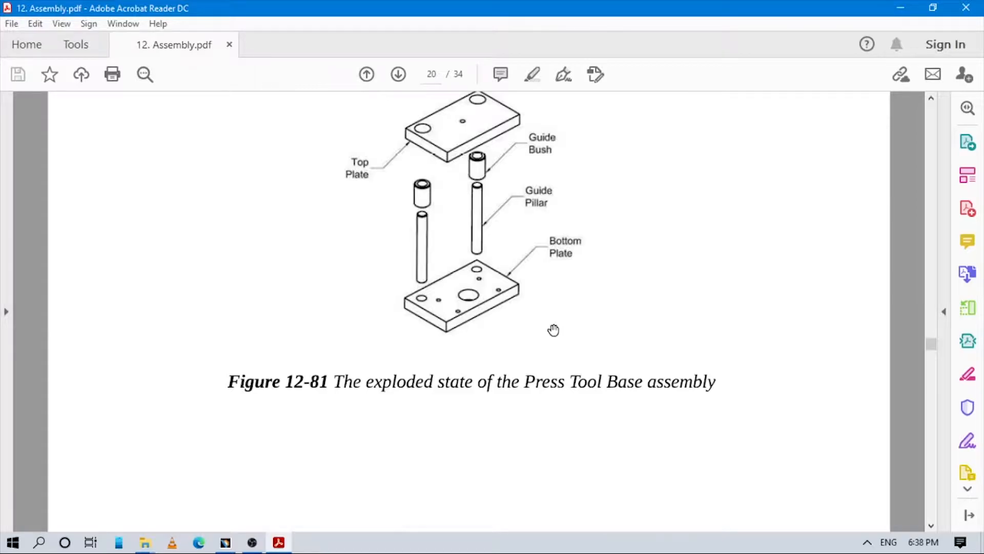
scroll(553, 330, "up", 5)
scroll(553, 332, "down", 10)
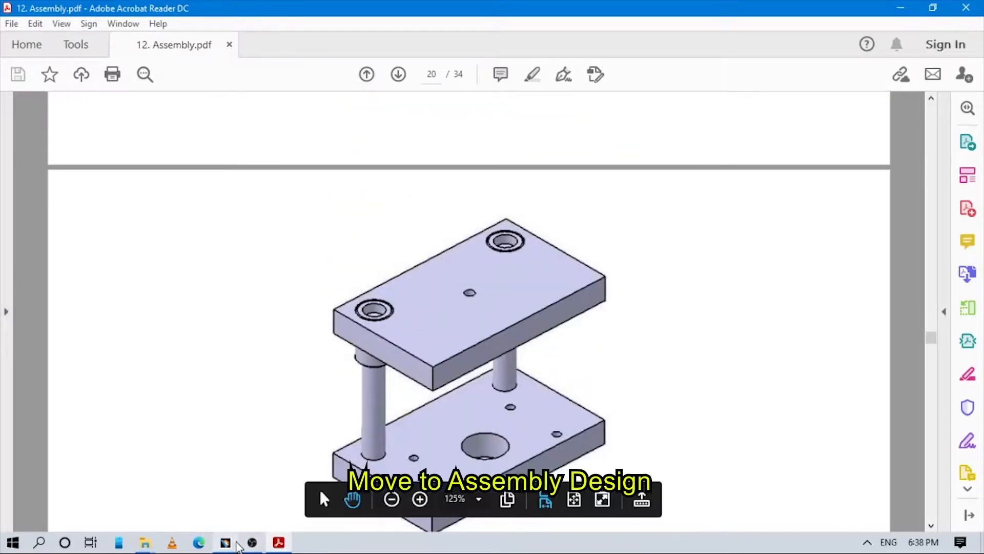
Switch to CATIA V5 and start a new product in the Assembly Design workbench
left_click(237, 545)
left_click(6, 25)
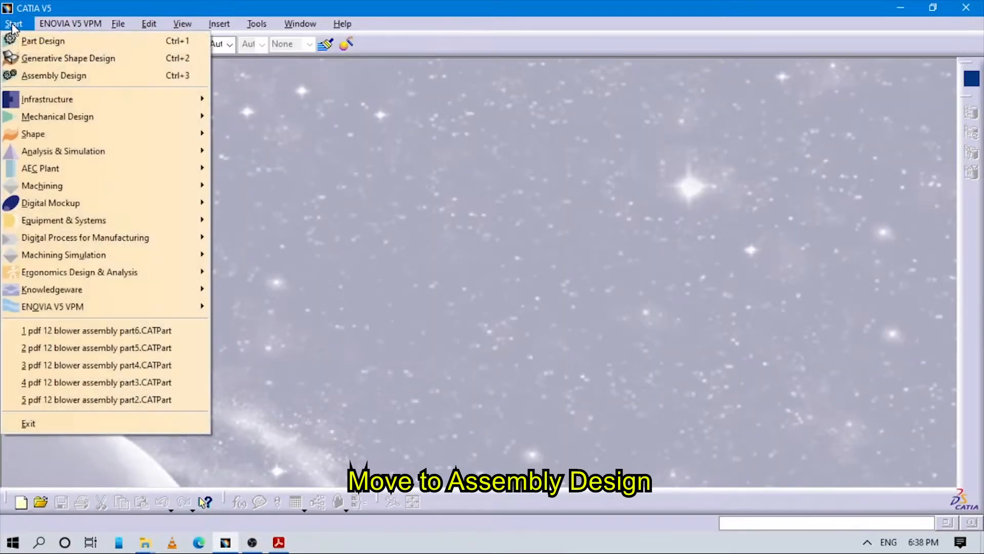
left_click(76, 76)
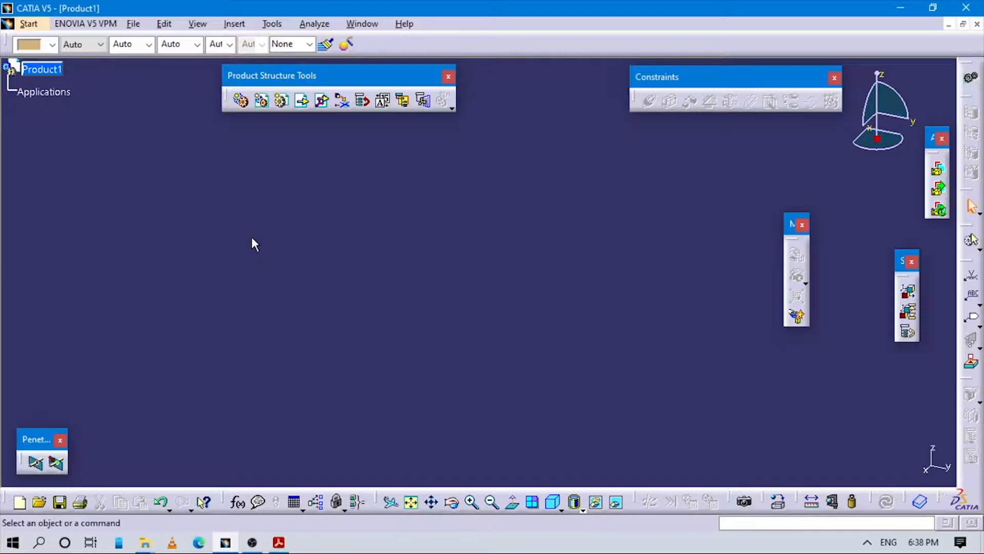
Reposition the narrow floating palette with the manipulation and explode tools just beneath the Constraints palette
left_click(869, 542)
left_click(868, 543)
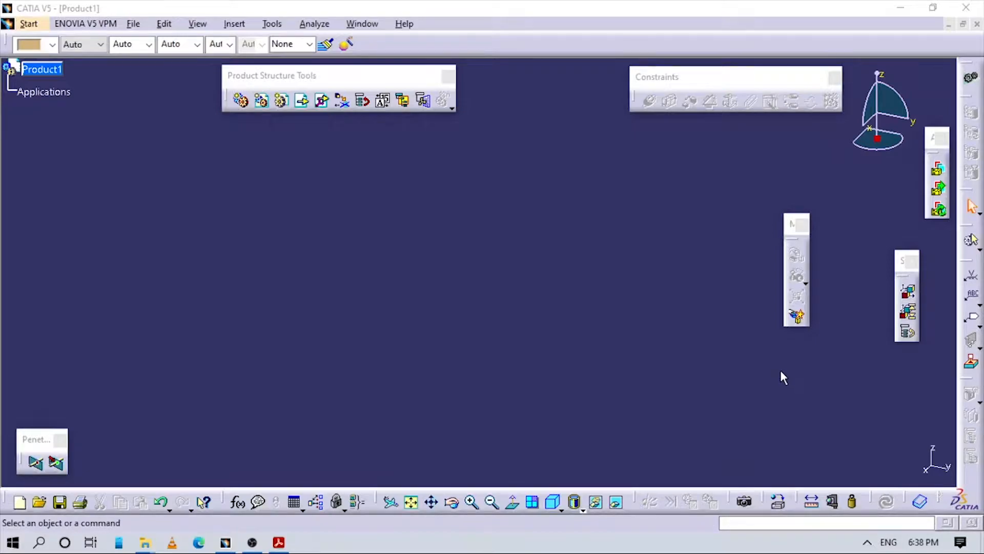
left_click(744, 354)
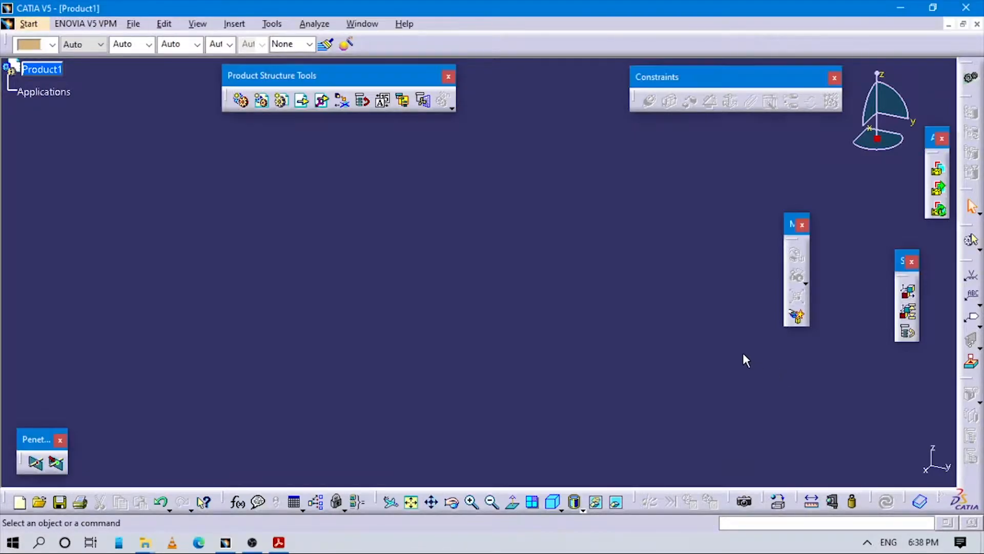
left_click_drag(790, 227, 806, 142)
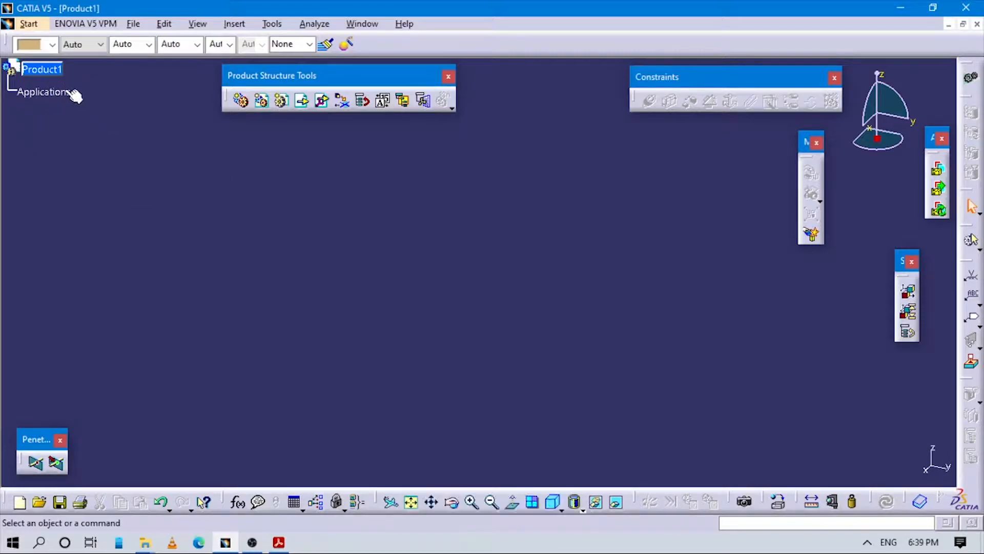
left_click(29, 24)
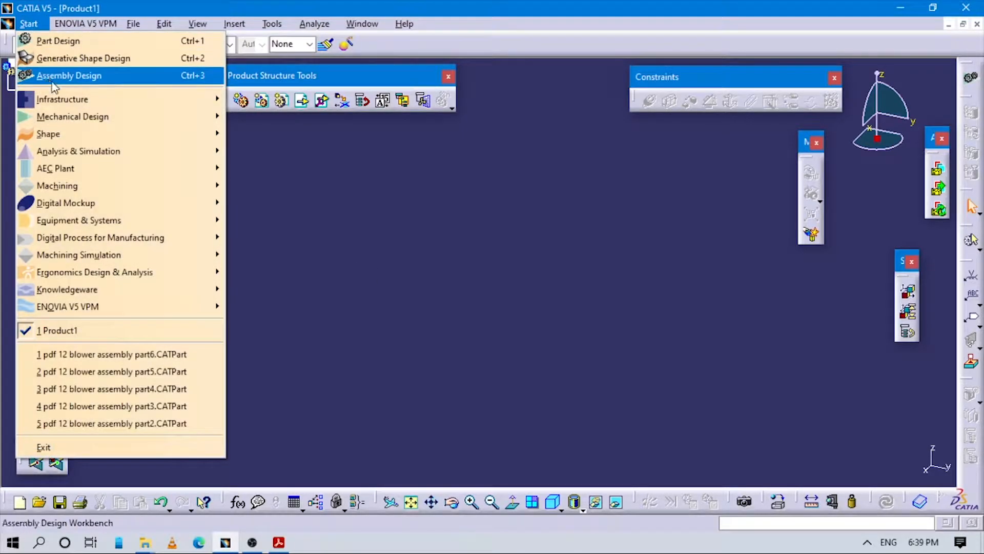
mouse_move(97, 127)
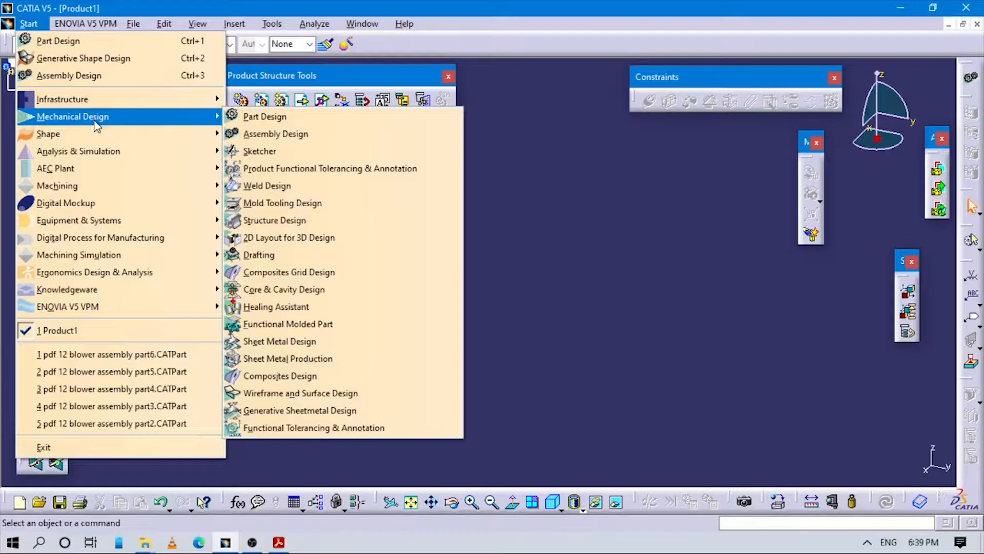
left_click(274, 133)
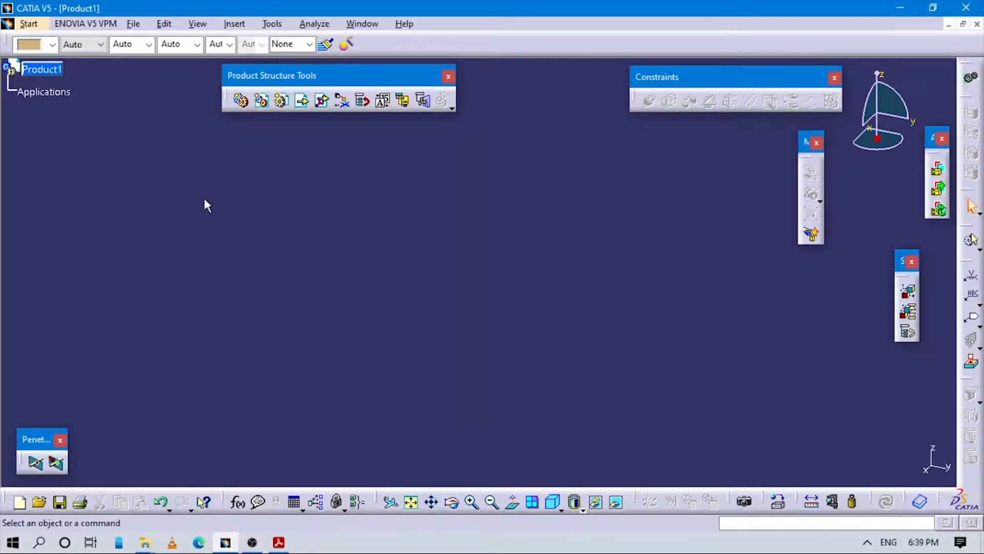
Set the root product's part number to "The press tool base assembly", checking the Figure 12-80 caption in 12. Assembly.pdf for the name
right_click(49, 72)
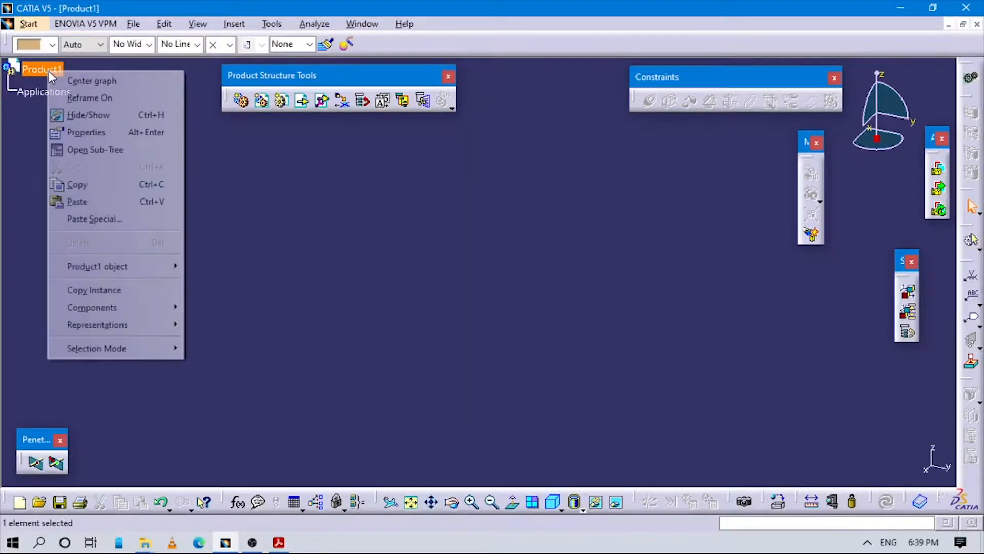
left_click(159, 133)
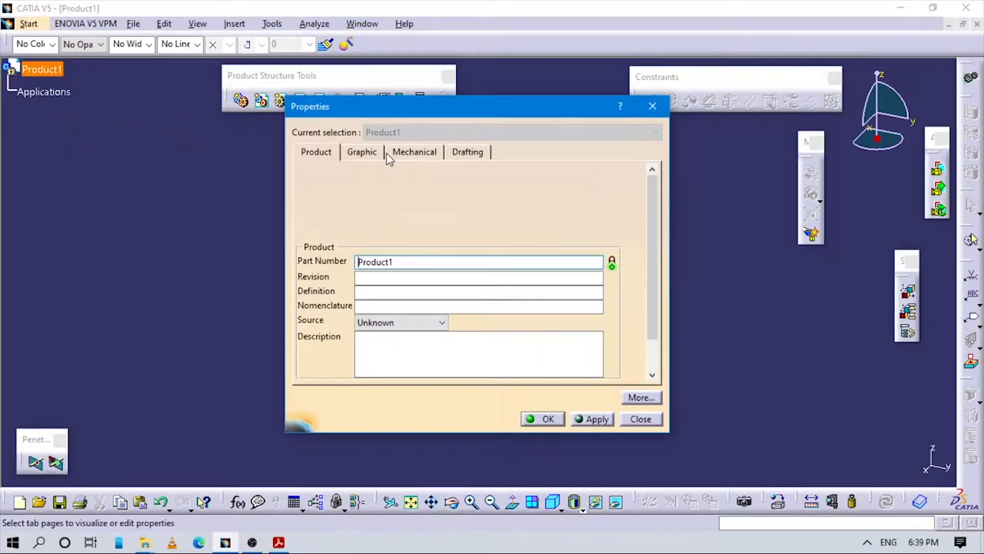
double_click(411, 259)
key("BackSpace")
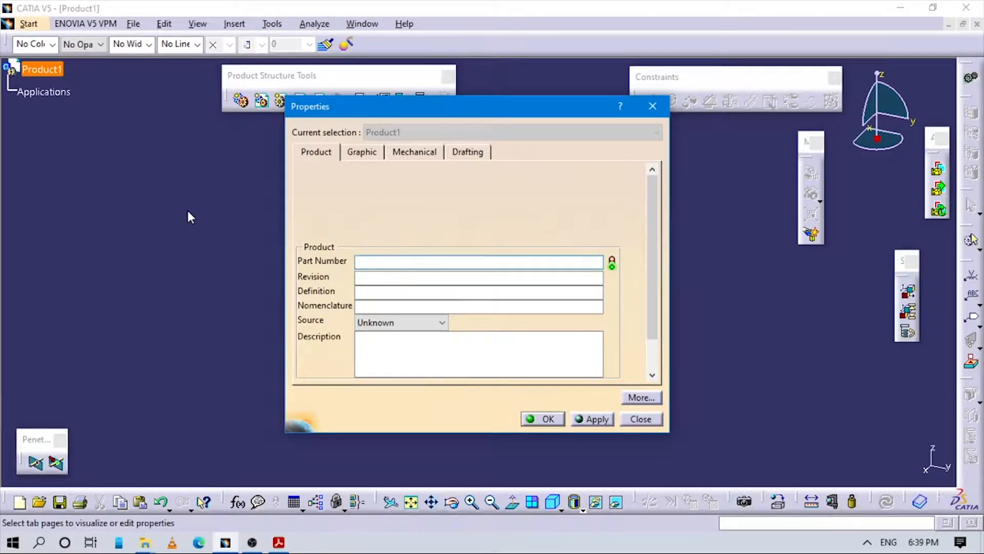
left_click(278, 543)
scroll(537, 402, "down", 5)
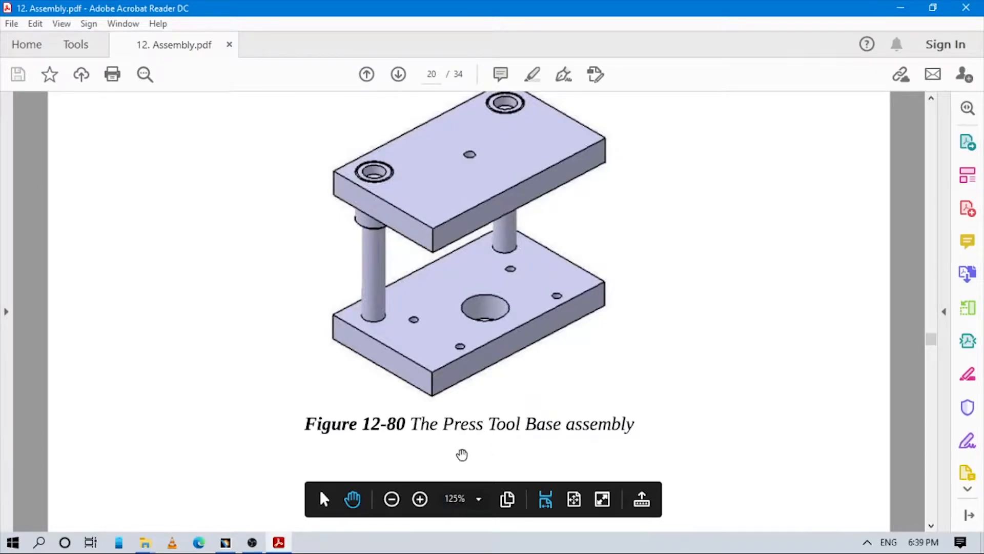
left_click(225, 542)
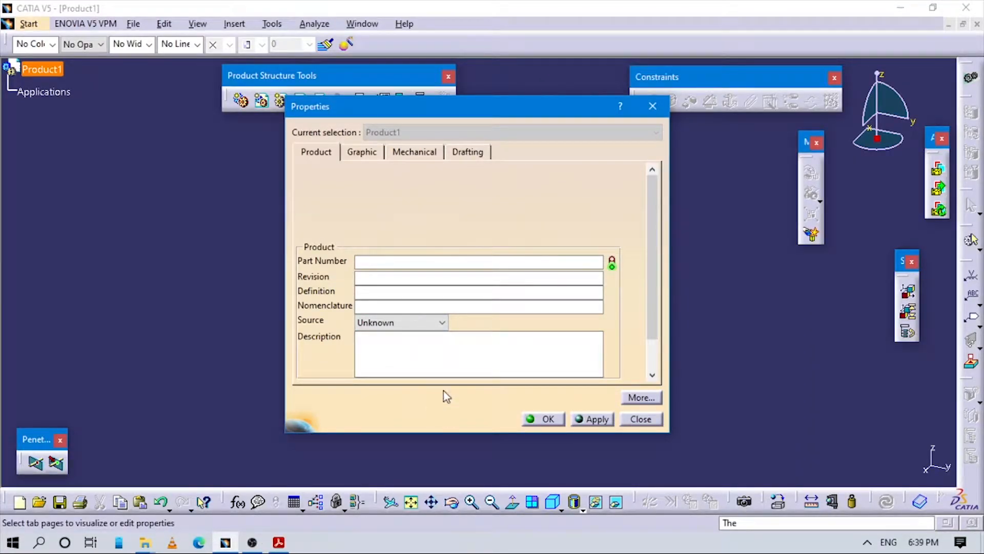
left_click(409, 262)
type("The press tool base assembely")
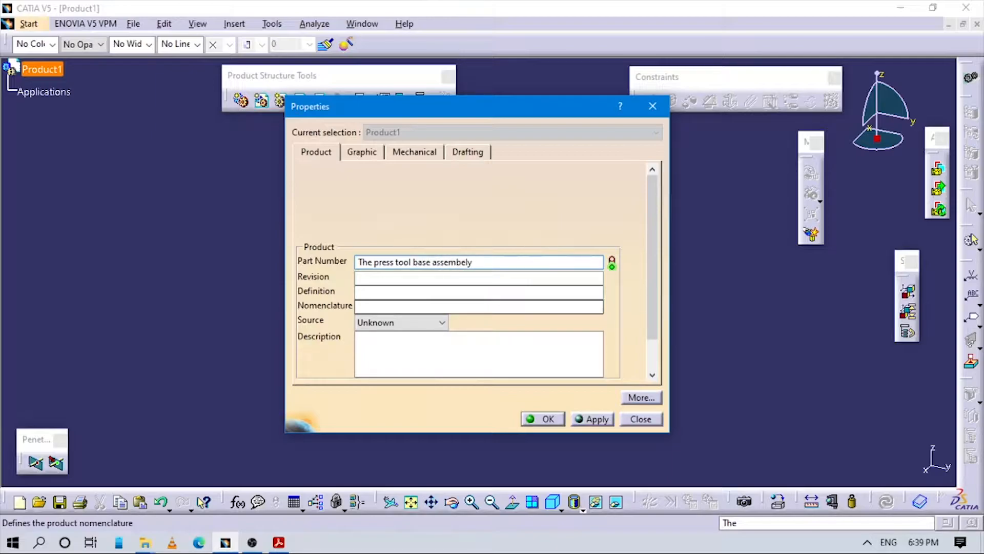
key("BackSpace")
key("BackSpace")
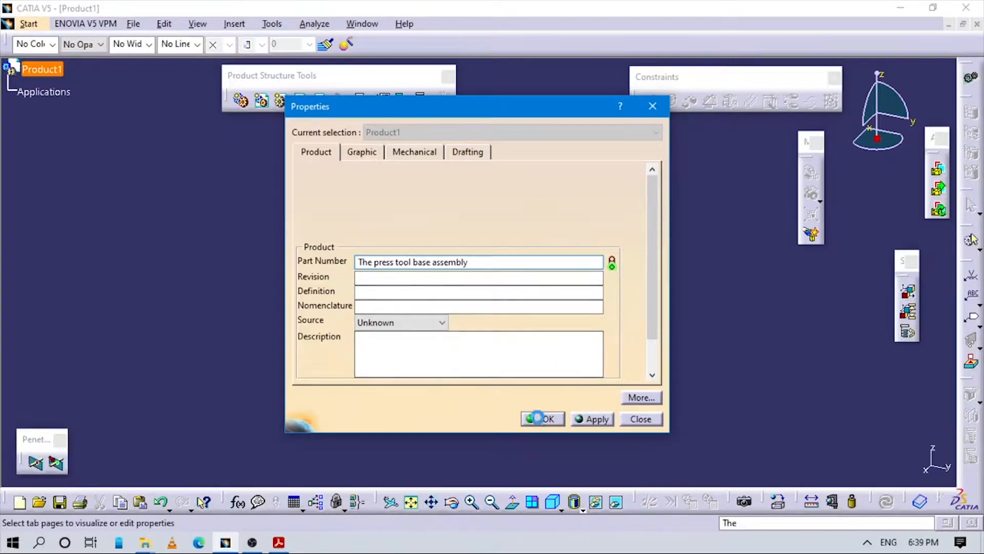
left_click(542, 419)
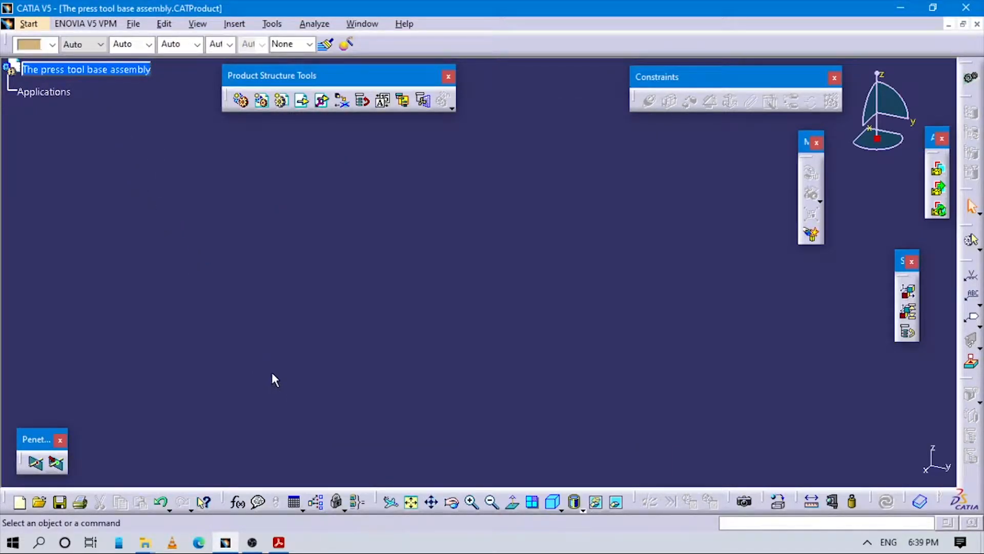
Switch to 12. Assembly.pdf and review the assembled and exploded views and the dimensions of the Top Plate, Guide Pillar and Guide Bush
key("alt+Tab")
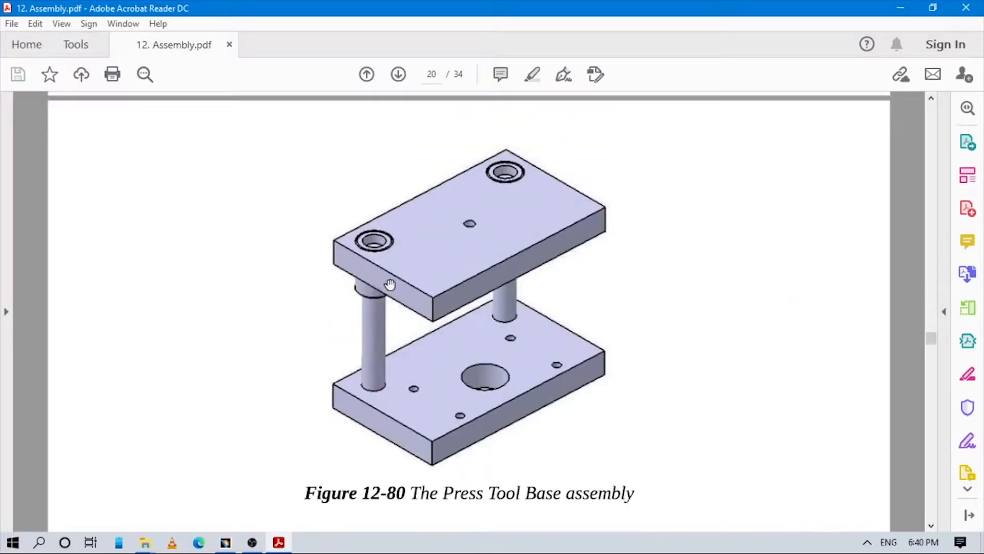
scroll(389, 285, "down", 8)
scroll(549, 281, "up", 1)
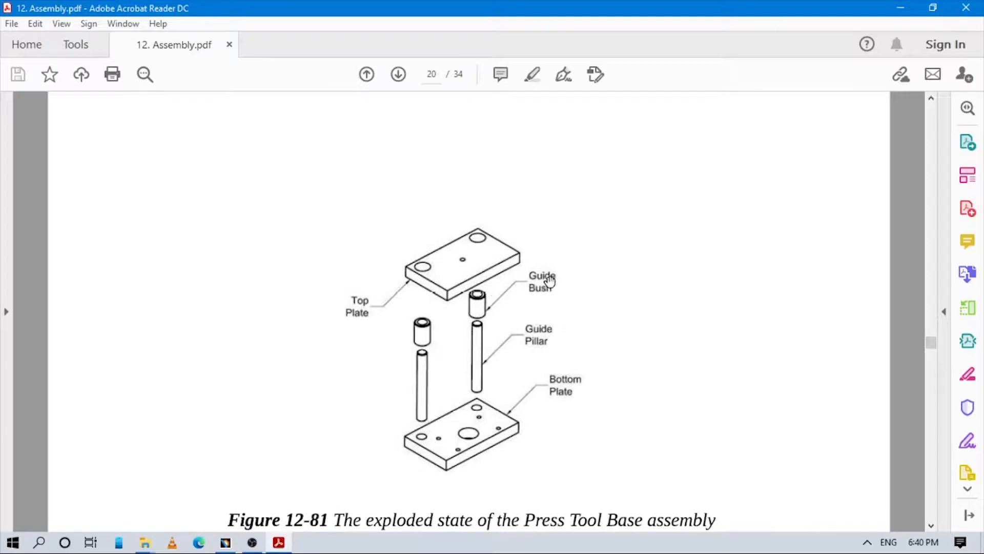
scroll(551, 283, "down", 3)
scroll(558, 290, "up", 2)
scroll(513, 328, "down", 13)
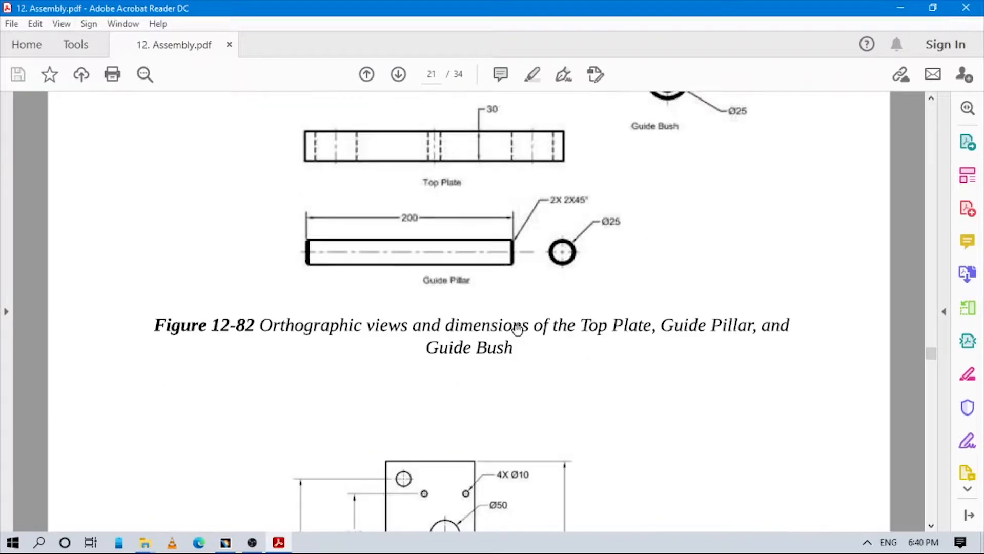
scroll(653, 332, "up", 3)
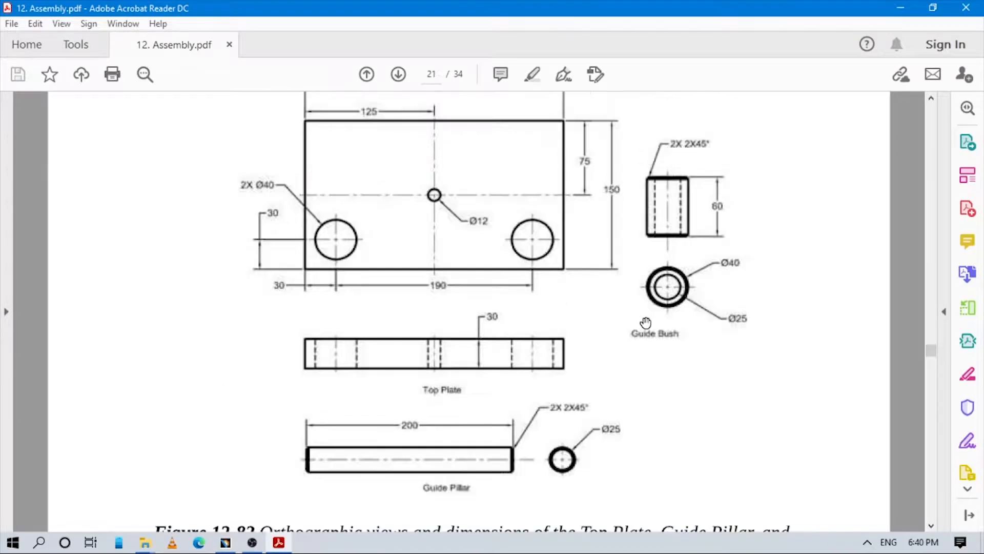
scroll(490, 241, "up", 15)
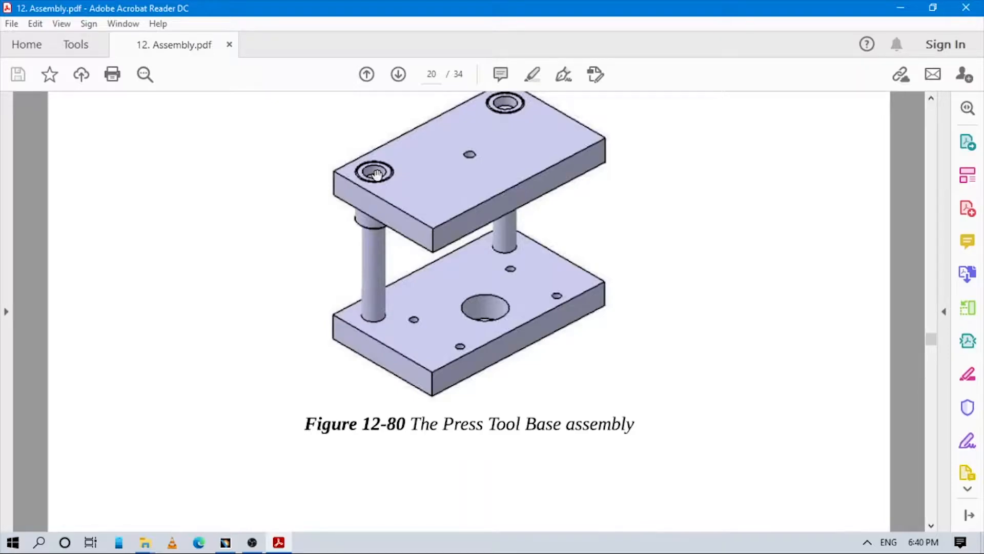
Switch to CATIA V5 and insert a new part under the root product The press tool base assembly
key("alt+Tab")
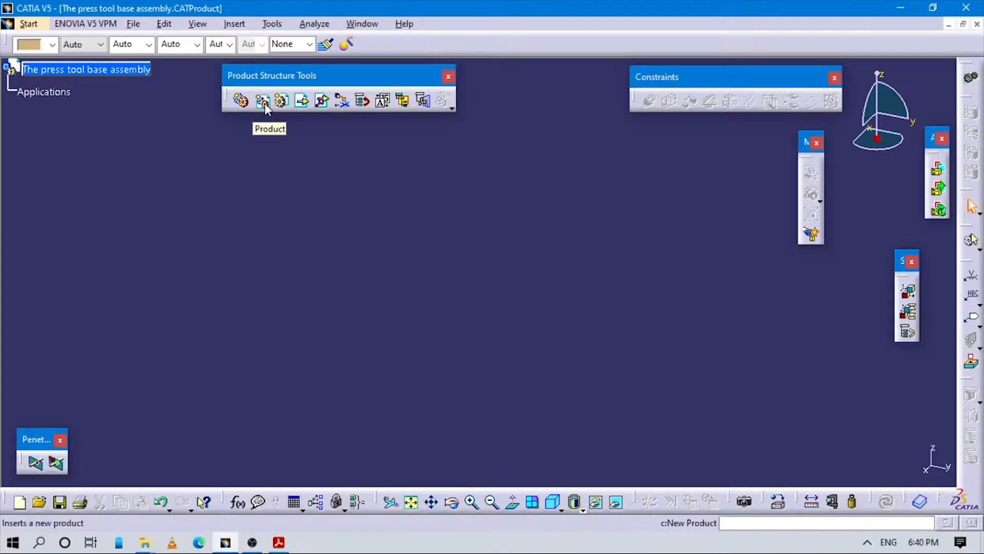
left_click(234, 24)
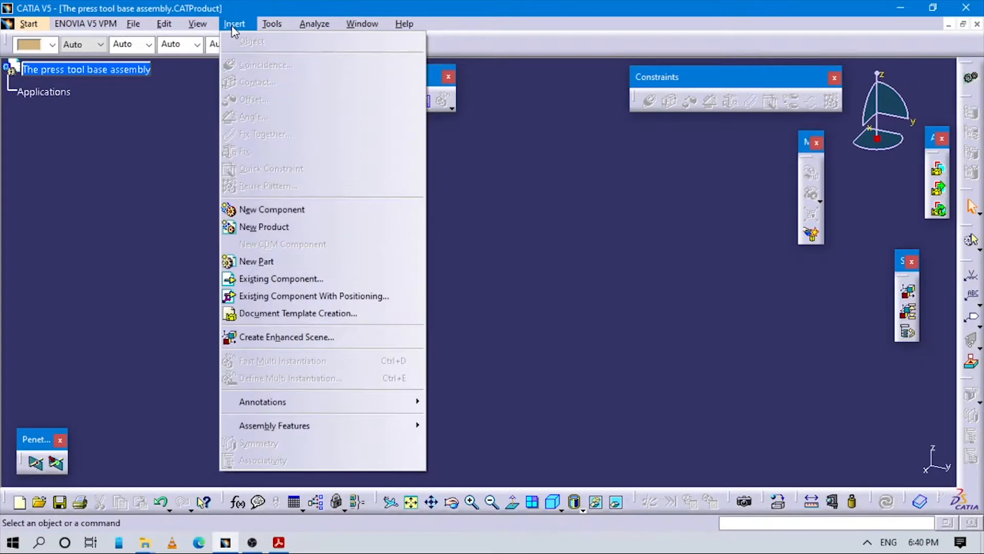
left_click(461, 241)
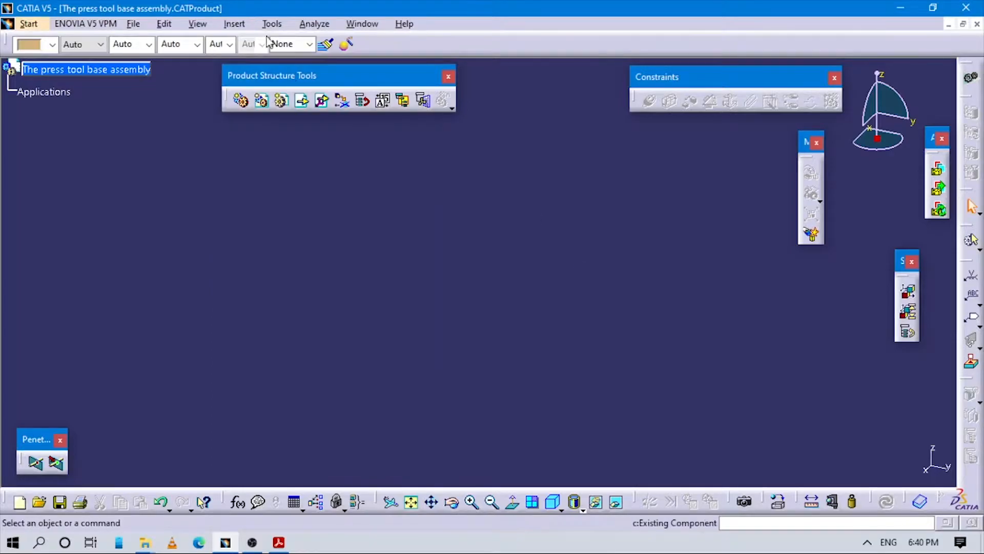
left_click(242, 26)
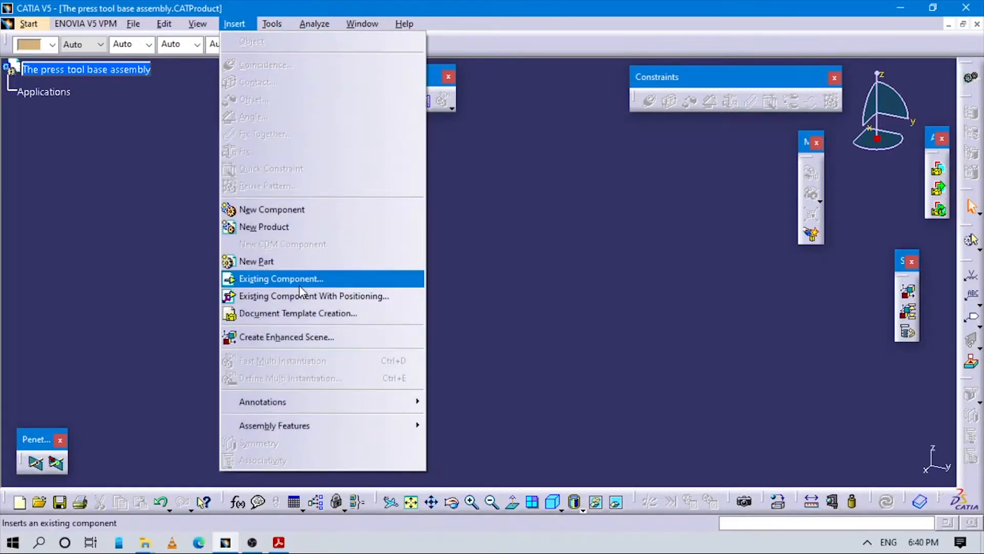
left_click(264, 262)
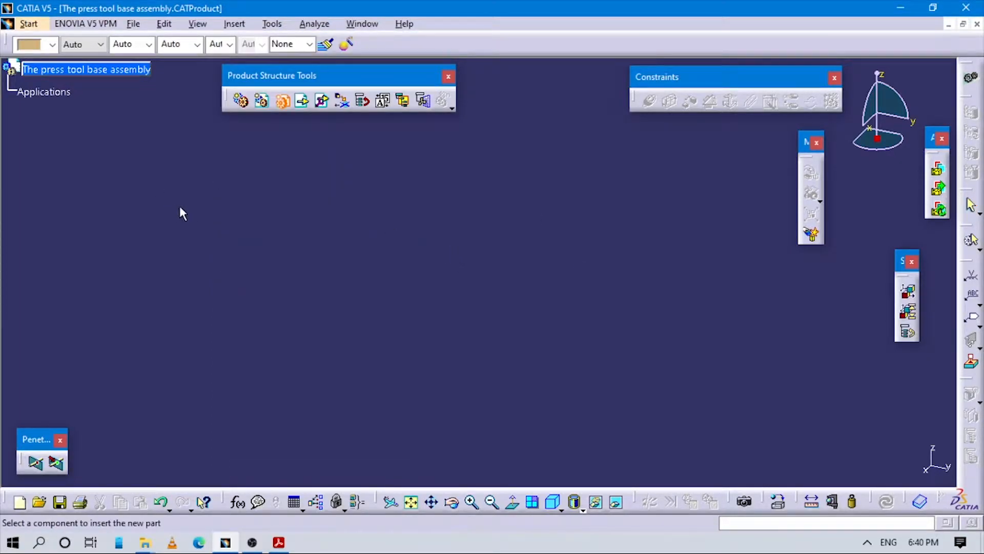
left_click(87, 72)
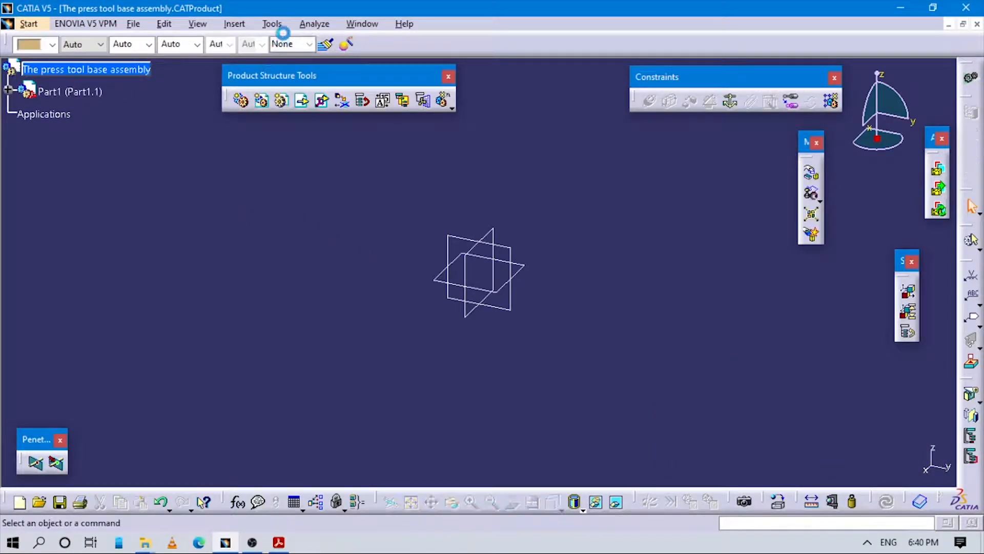
Insert a second new part under the root product, choosing to define a new origin point for it
left_click(234, 24)
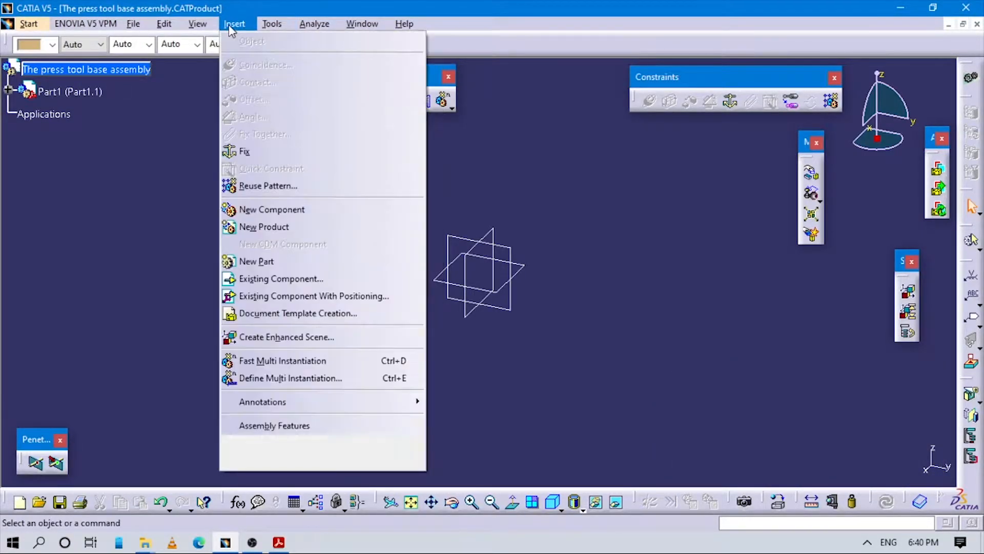
left_click(257, 261)
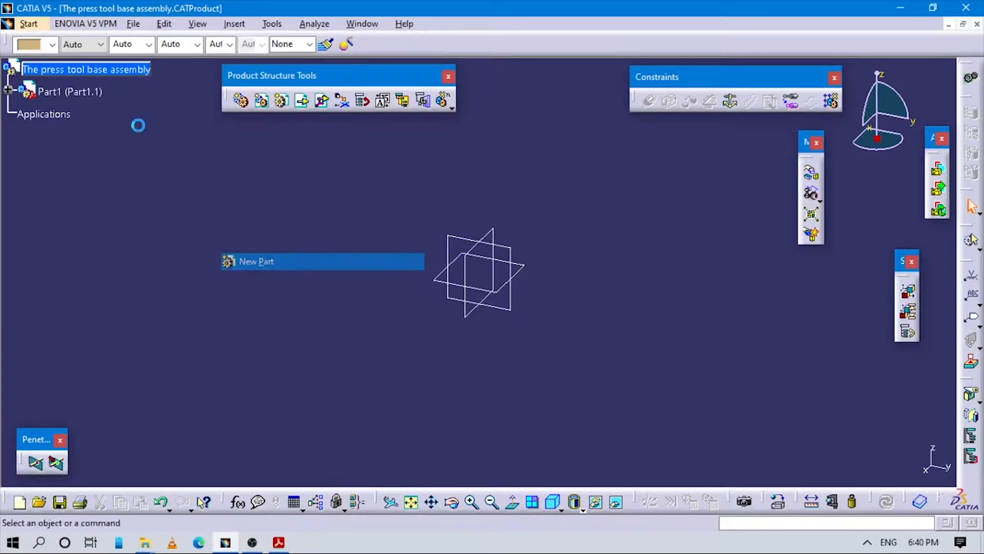
left_click(92, 71)
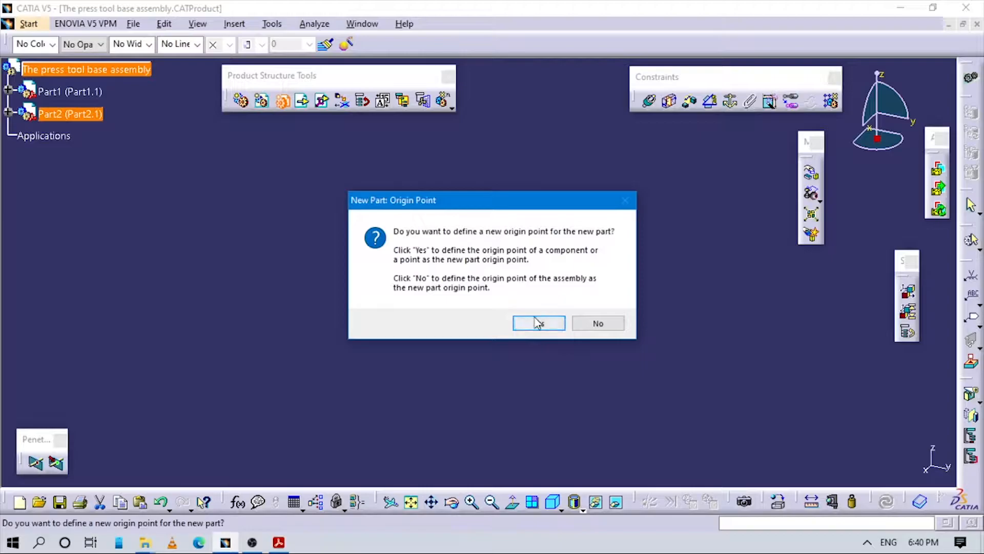
left_click(537, 321)
Insert a third new part under the root product, again choosing to define a new origin point
left_click(235, 25)
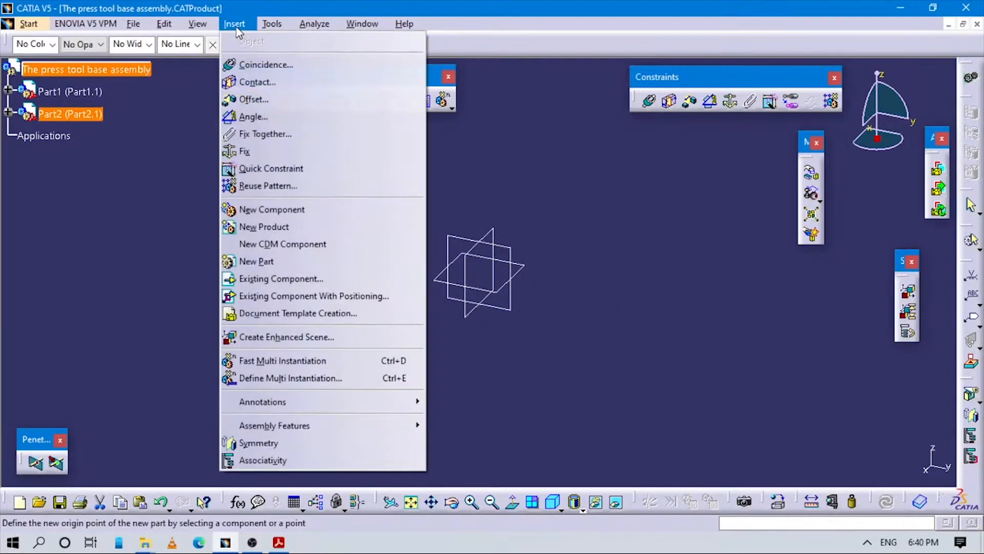
left_click(273, 261)
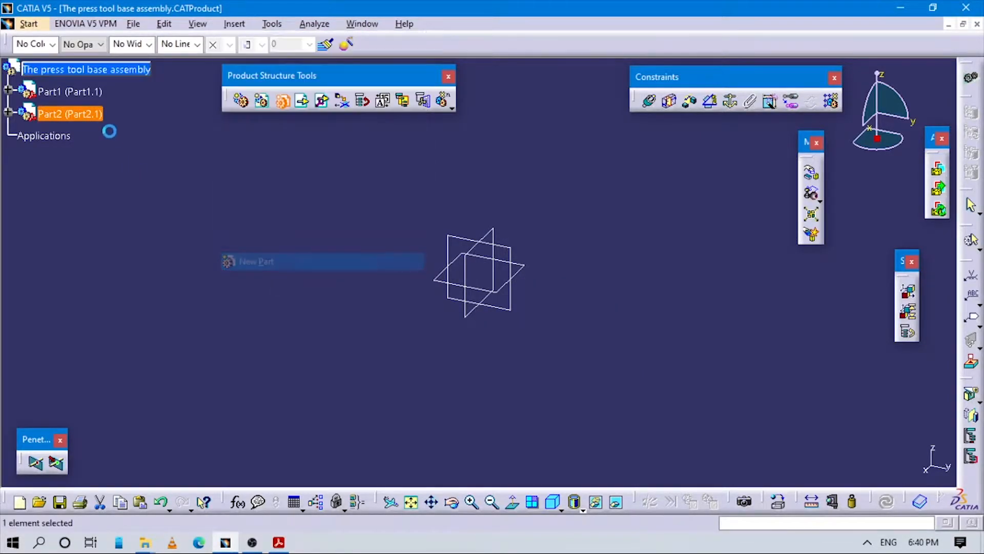
left_click(78, 72)
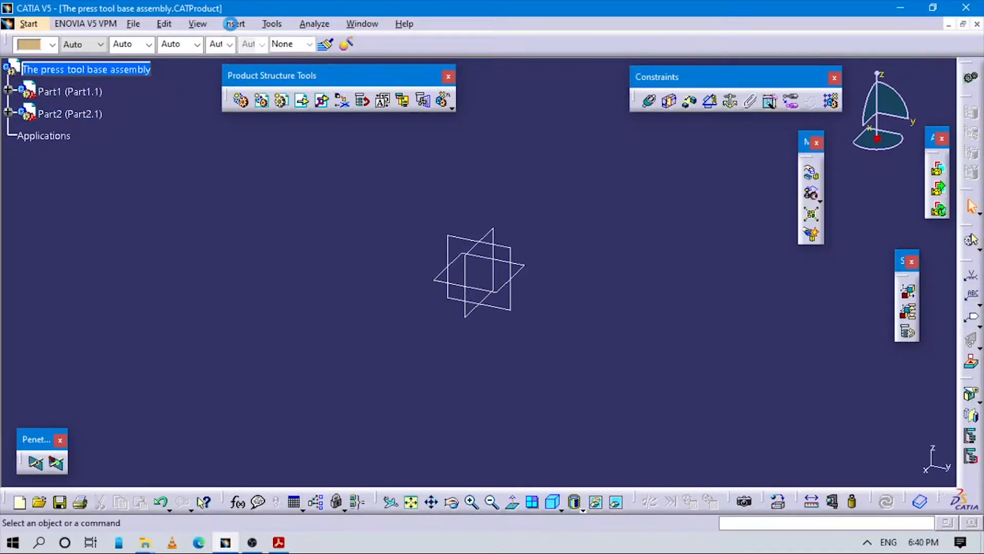
left_click(230, 24)
key("Escape")
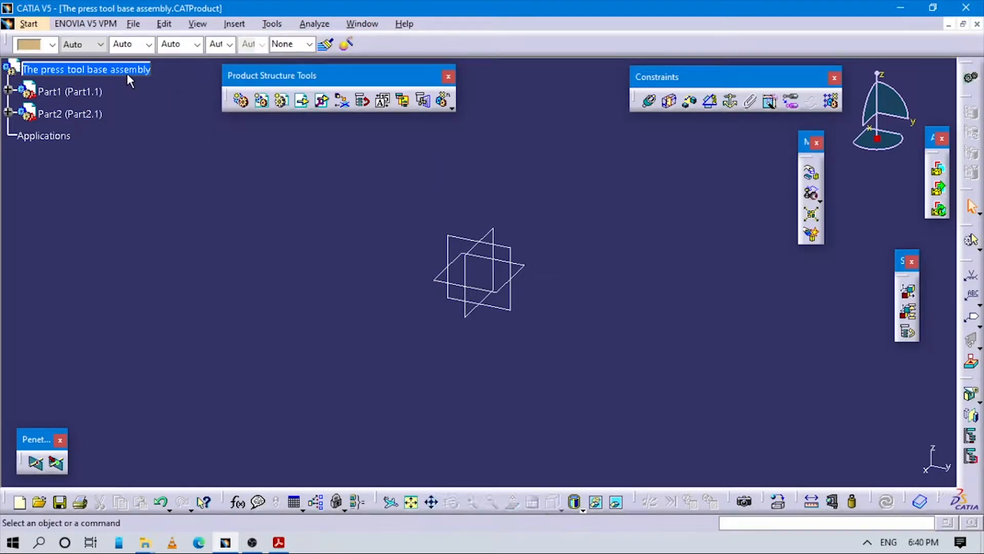
left_click(128, 75)
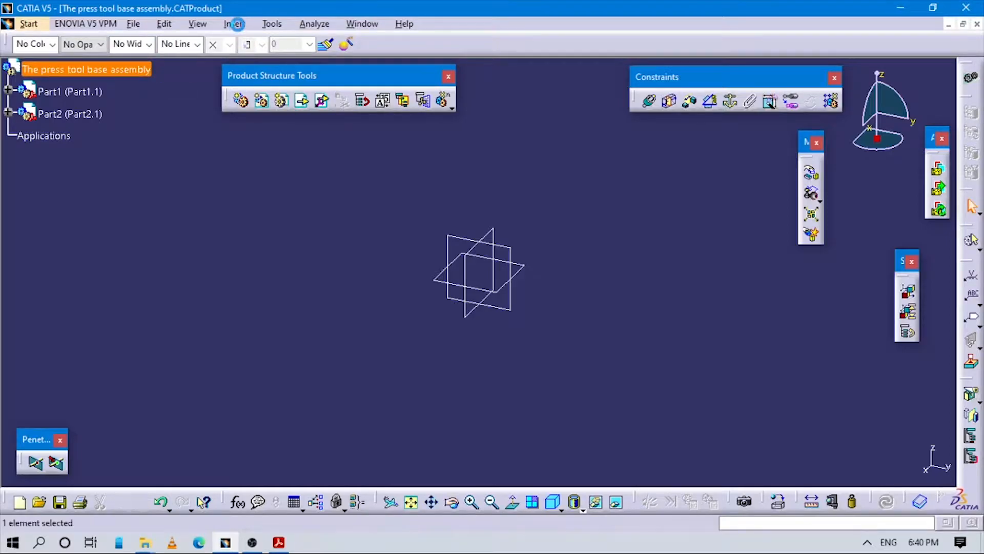
left_click(234, 24)
left_click(254, 259)
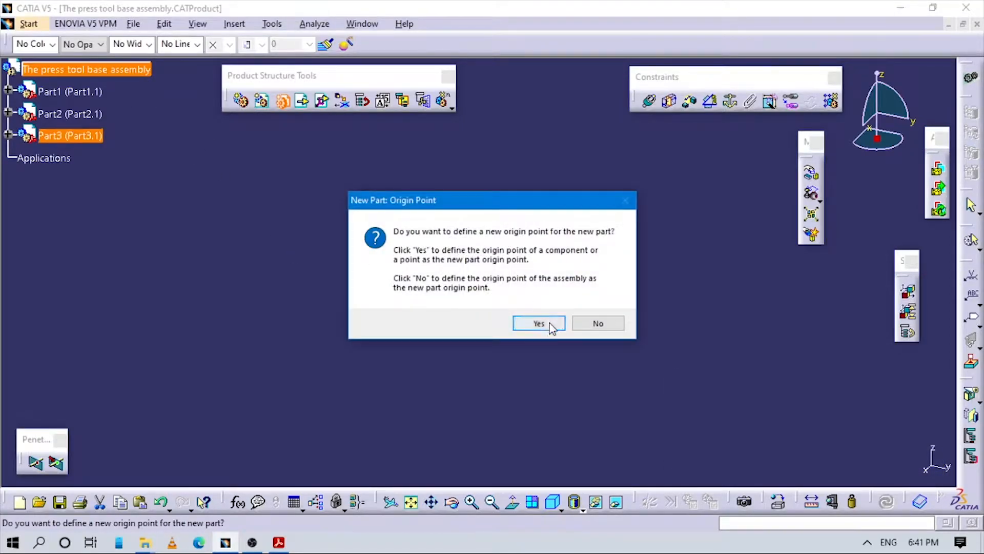
left_click(551, 326)
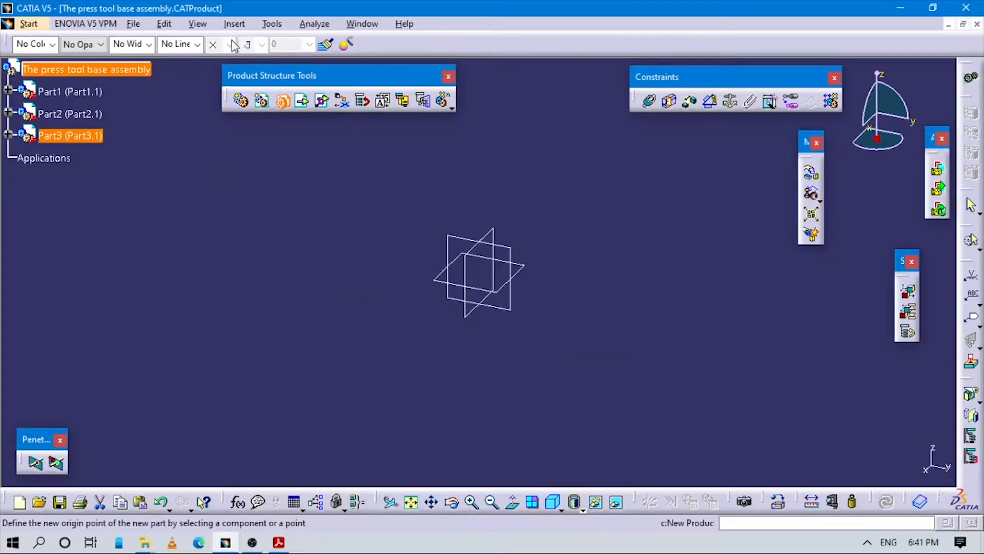
Check Figure 12-80 in 12. Assembly.pdf, and insert a fourth new part under the root product with a new origin point option
key("alt+Tab")
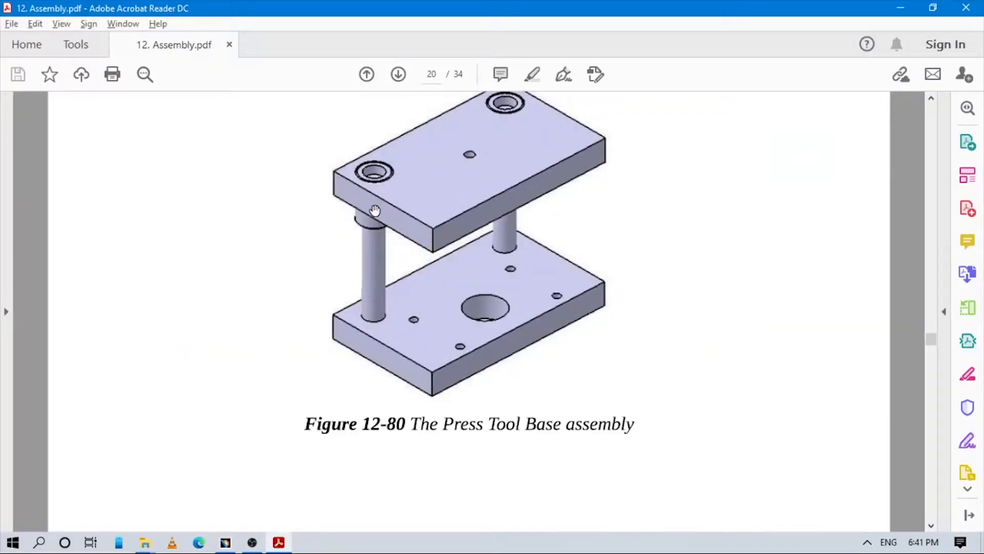
key("alt+Tab")
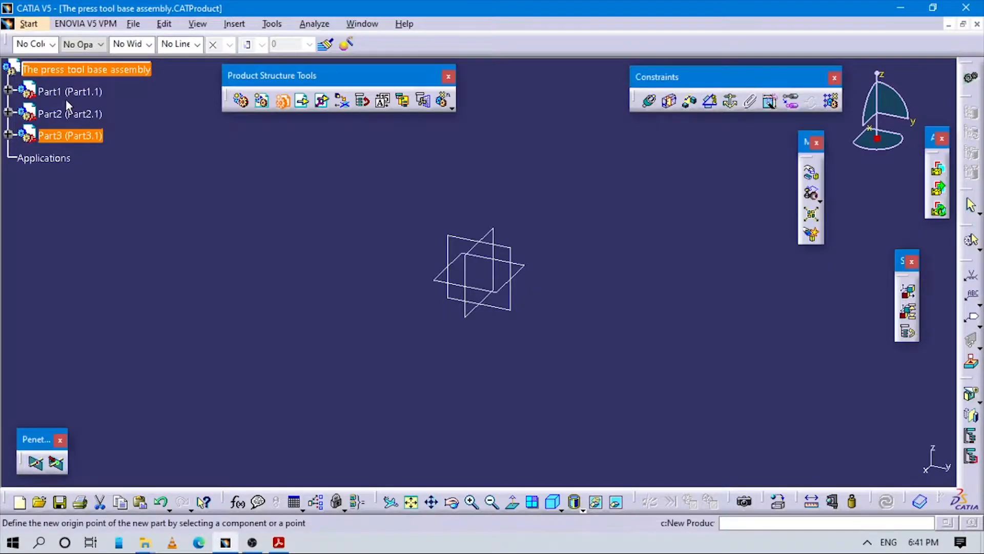
left_click(233, 27)
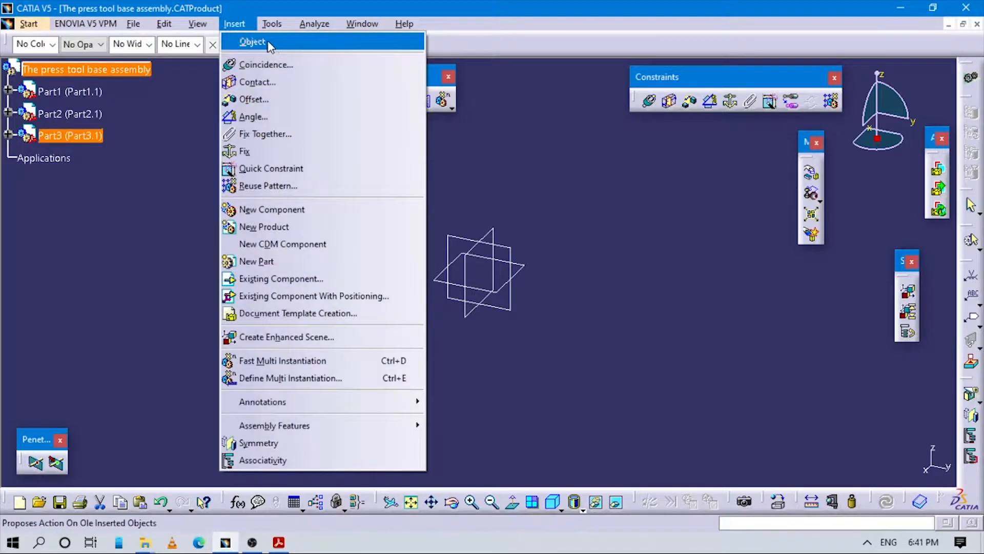
left_click(442, 128)
left_click(239, 27)
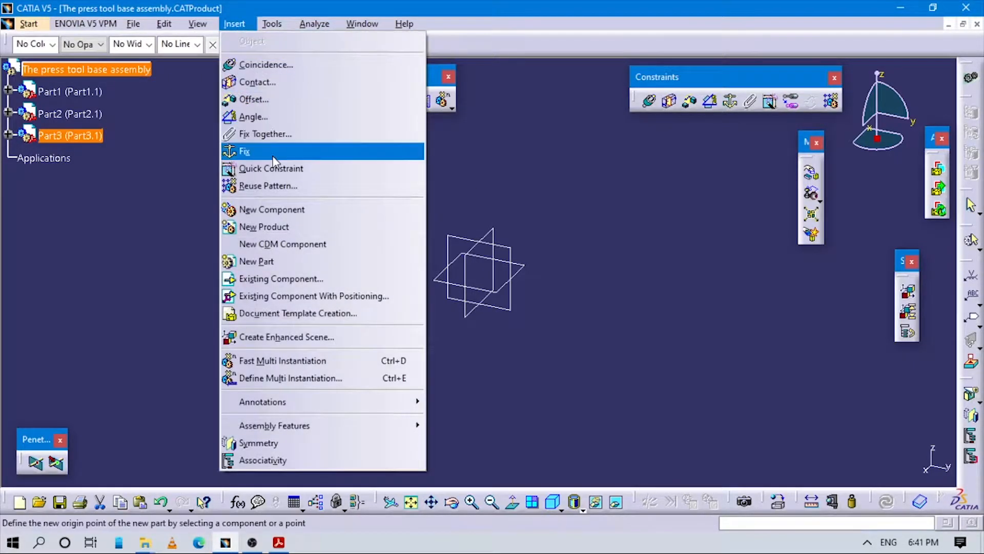
left_click(256, 260)
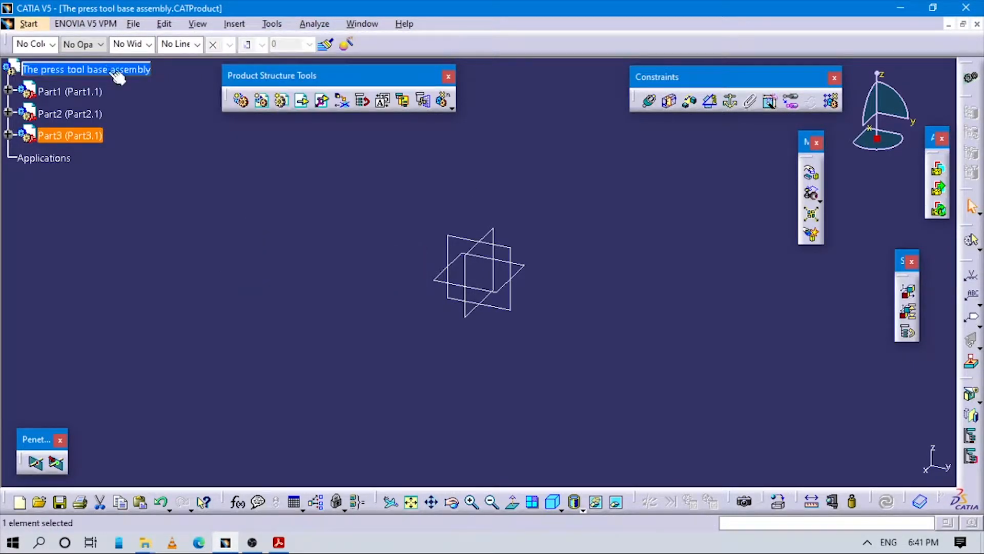
left_click(118, 72)
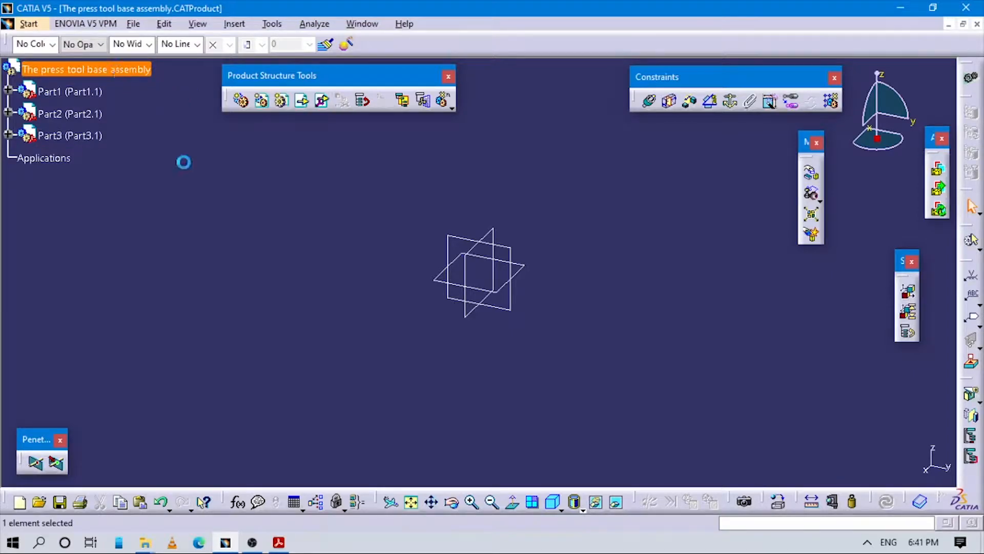
left_click(235, 24)
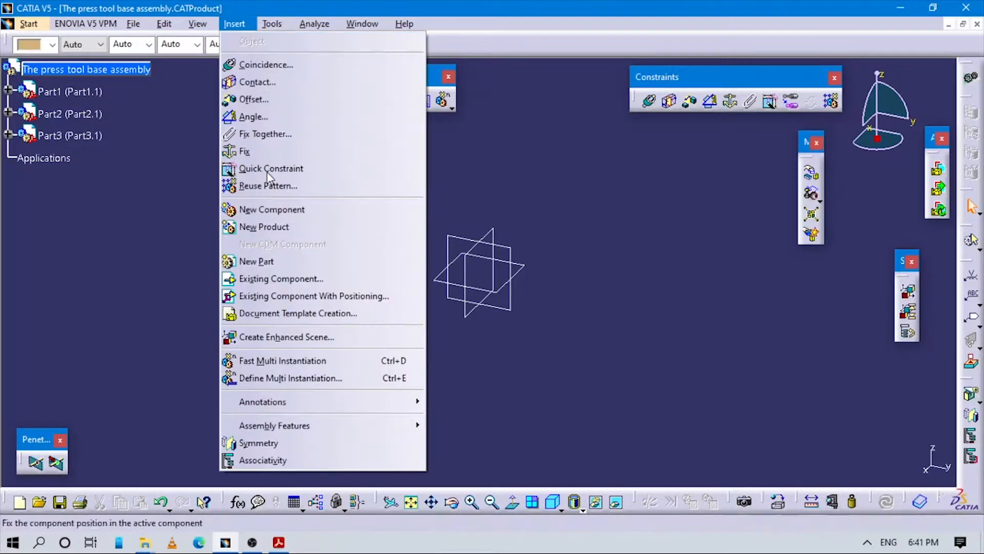
left_click(257, 261)
left_click(131, 69)
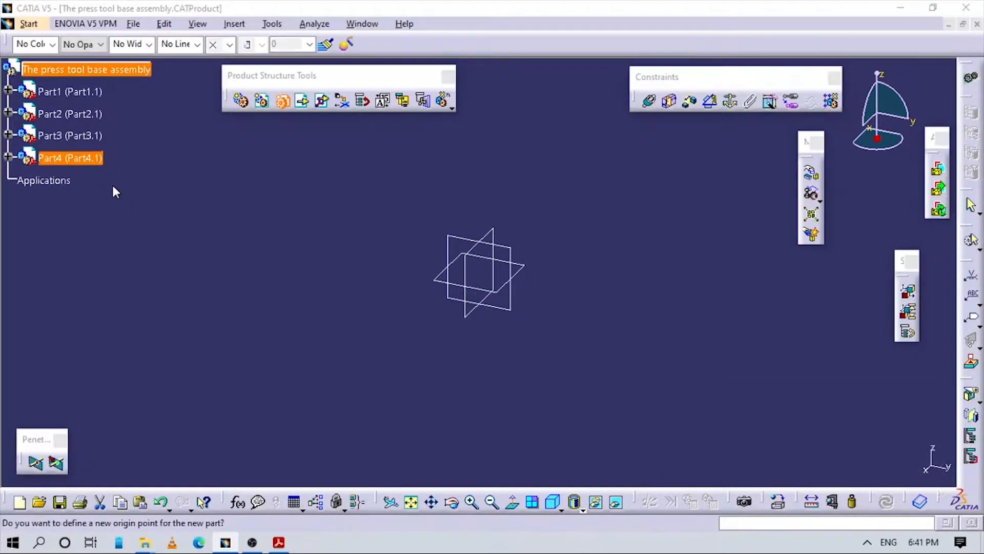
left_click(552, 325)
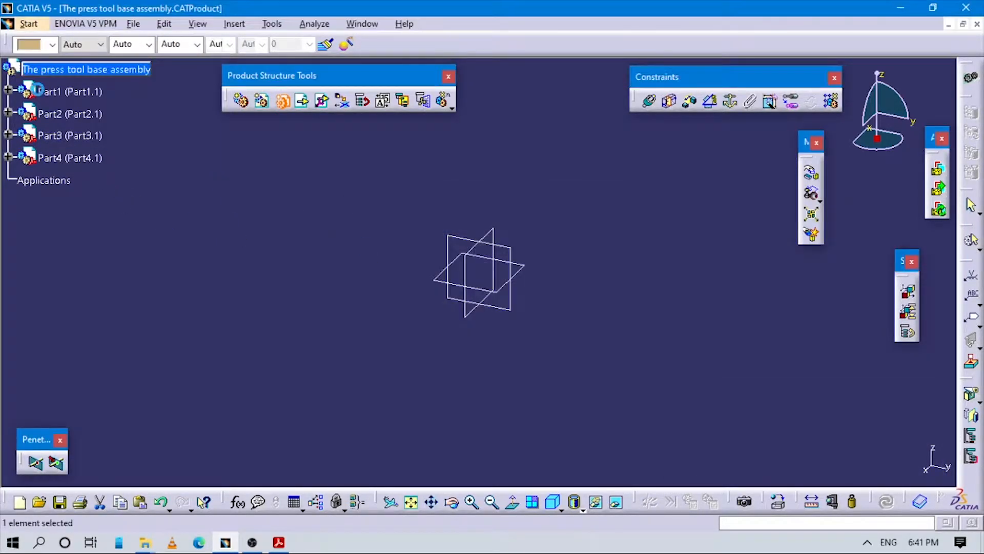
Open the properties of the first part in the tree and clear its instance name
right_click(82, 92)
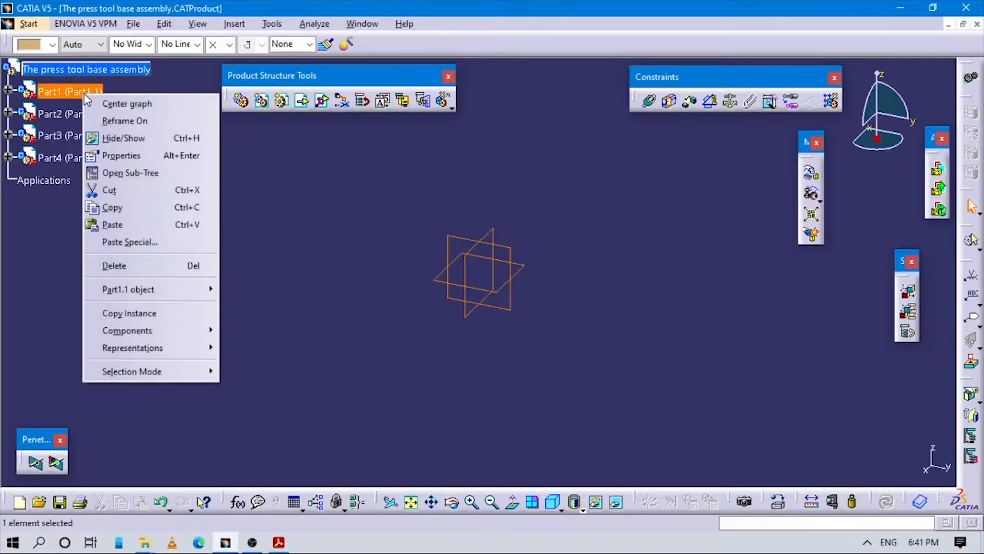
left_click(320, 220)
left_click(8, 90)
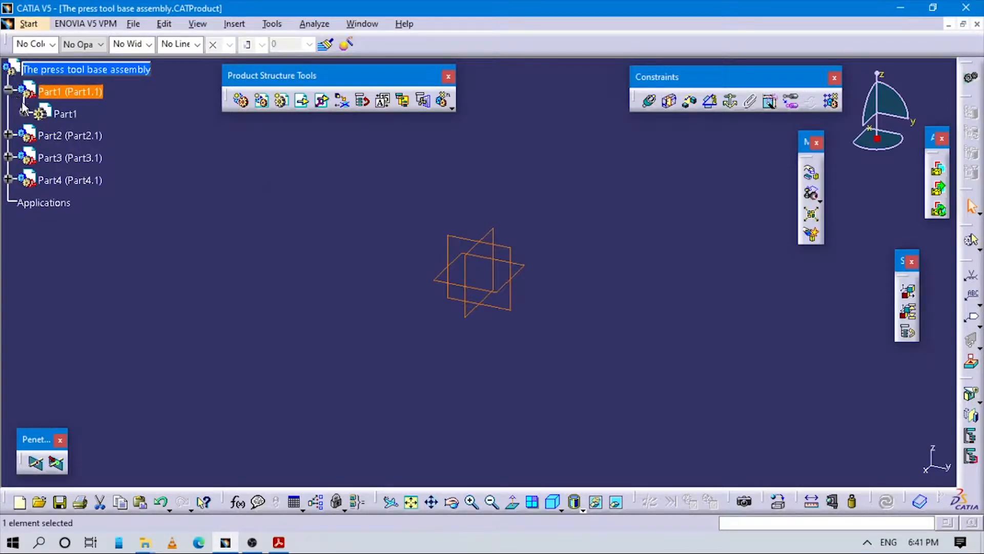
left_click(8, 89)
right_click(70, 92)
left_click(100, 152)
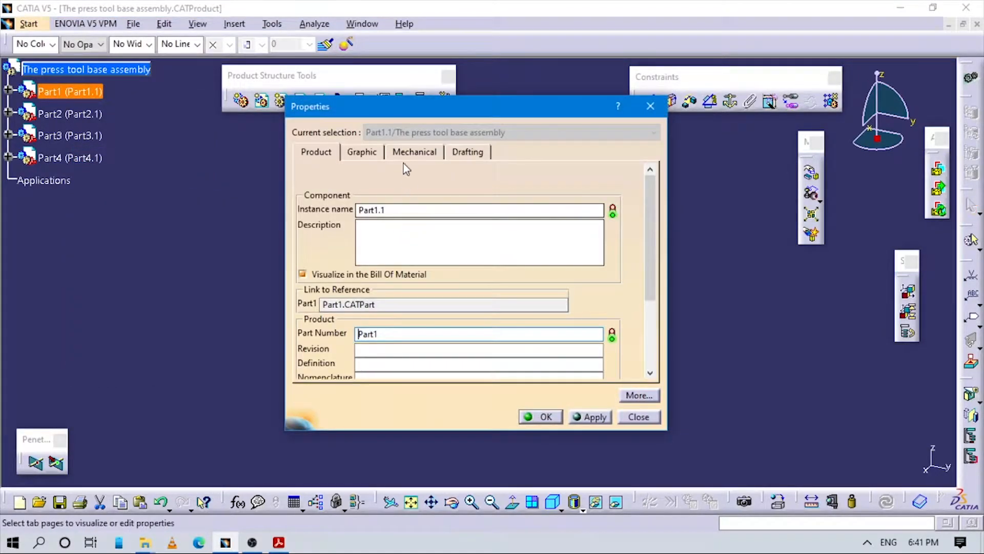
left_click_drag(401, 207, 270, 206)
key("BackSpace")
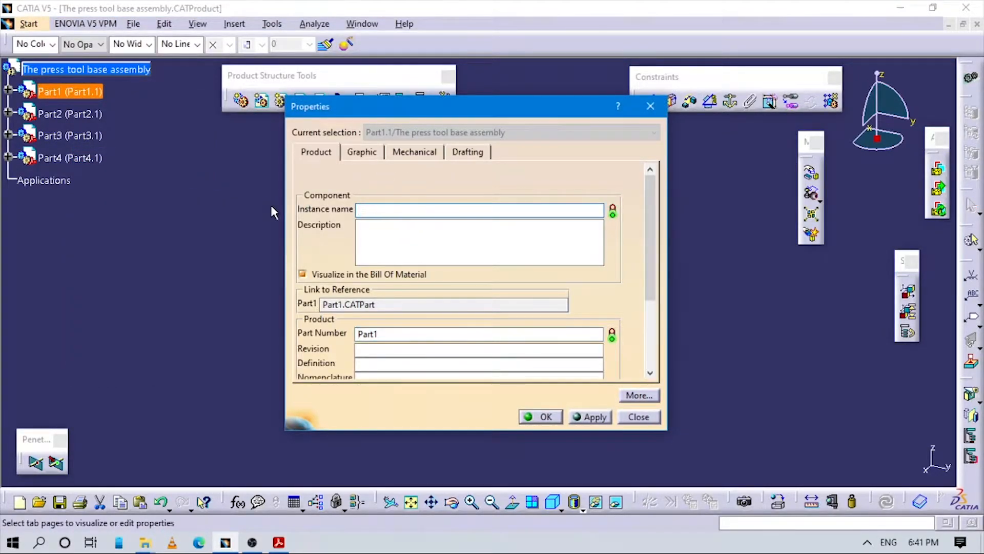
Switch to 12. Assembly.pdf and review the drawings of the plates, Guide Pillar and Guide Bush and the tutorial's steps for the base component
key("alt+Tab")
scroll(478, 328, "down", 3)
scroll(500, 329, "down", 3)
scroll(502, 328, "up", 3)
scroll(544, 355, "down", 20)
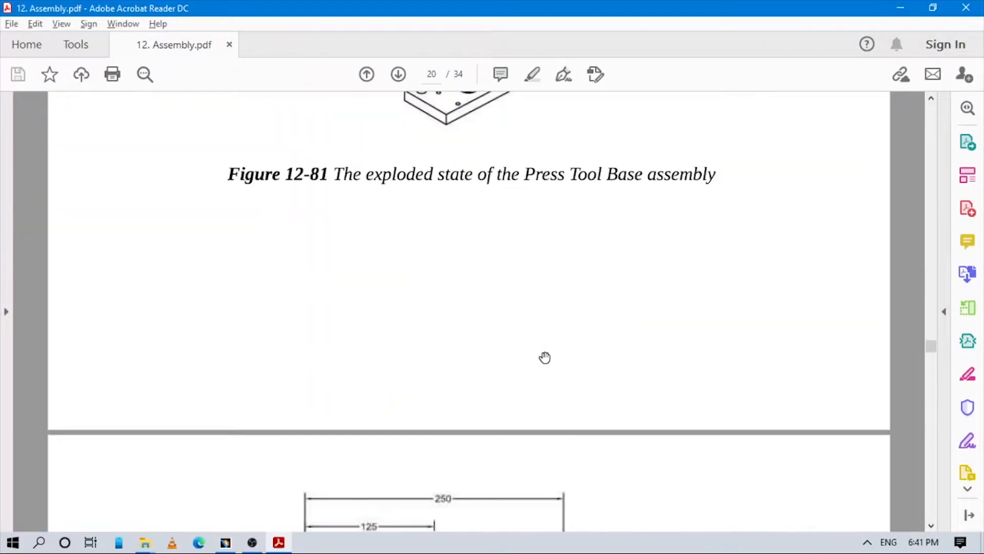
scroll(544, 356, "up", 6)
scroll(545, 357, "down", 6)
scroll(545, 357, "down", 15)
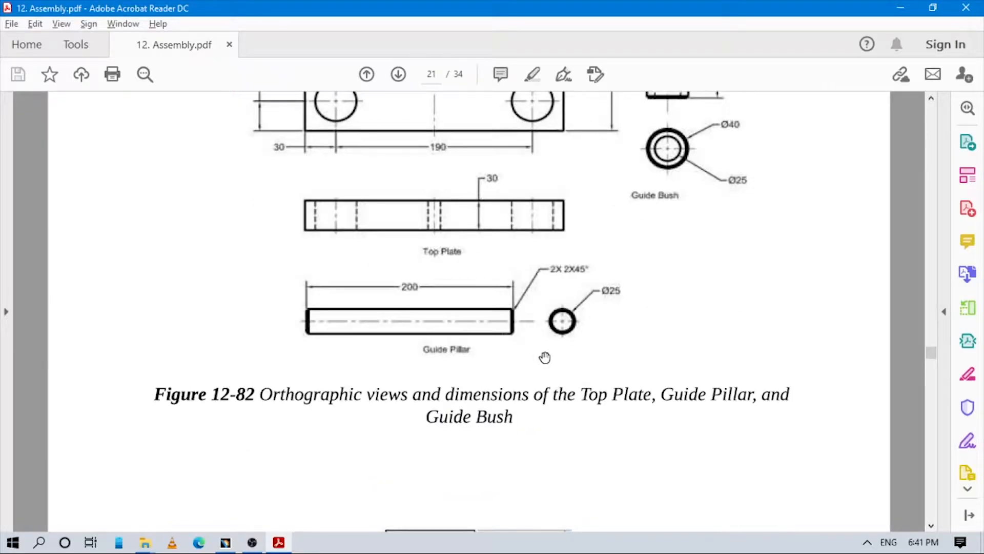
scroll(545, 357, "up", 3)
scroll(545, 358, "down", 20)
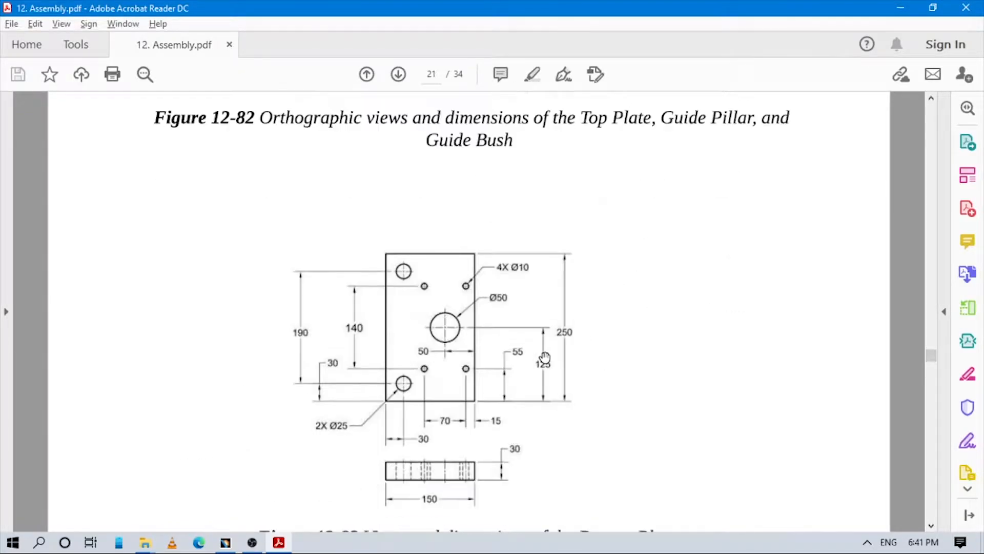
scroll(545, 357, "up", 3)
scroll(545, 357, "down", 20)
scroll(545, 357, "down", 20)
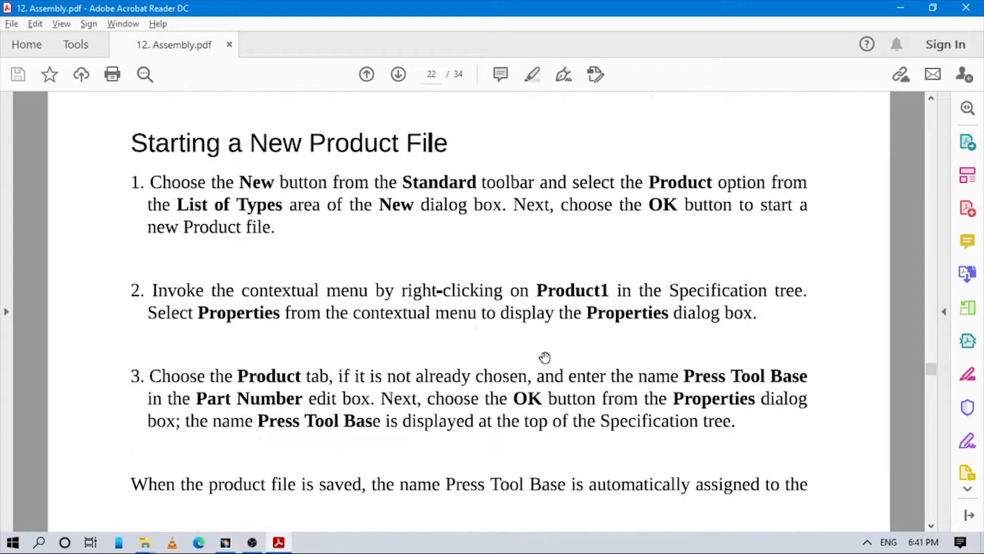
scroll(543, 357, "up", 20)
scroll(542, 356, "up", 20)
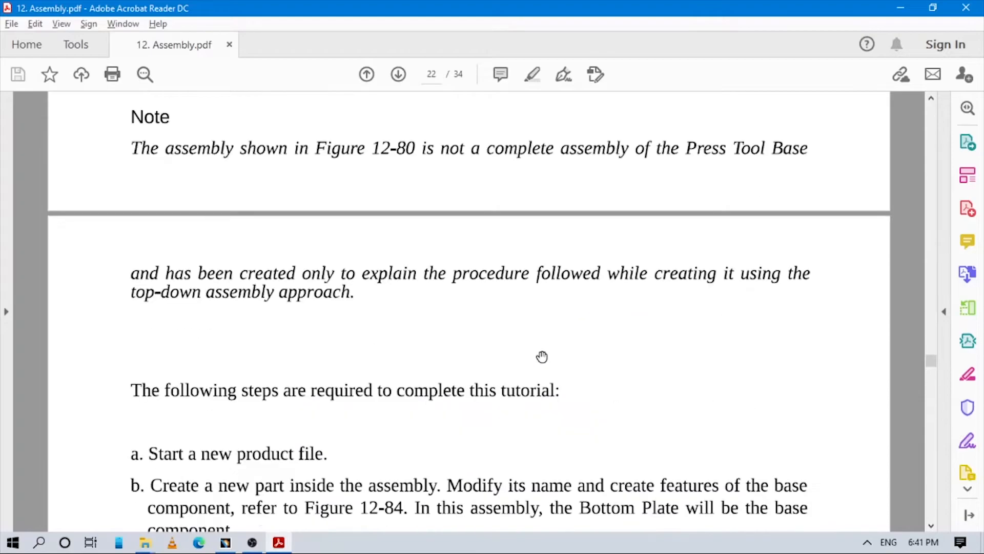
scroll(542, 357, "down", 4)
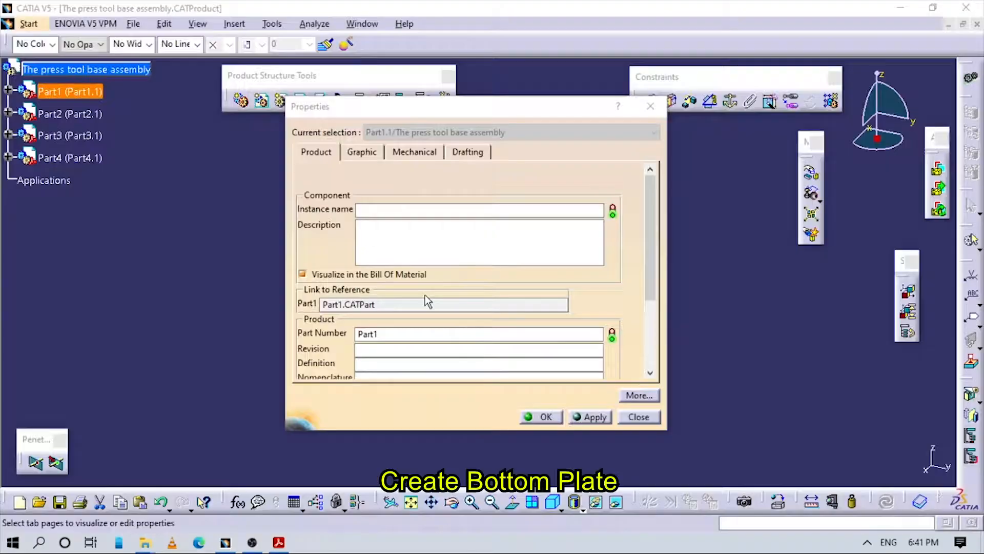
Set the first part's instance name to "Bottom plate" and expand its branch in the tree
left_click(389, 211)
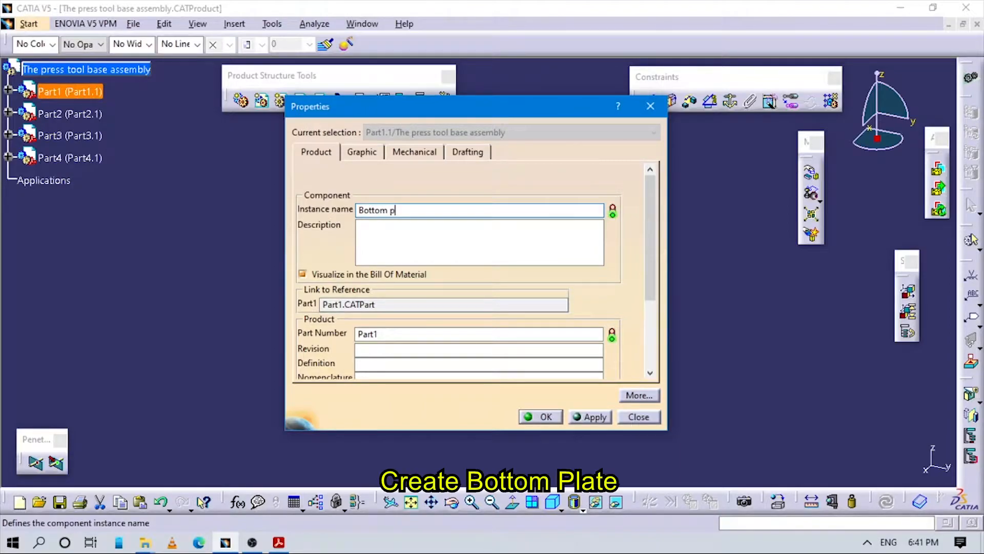
type("Bottom plate")
key("Return")
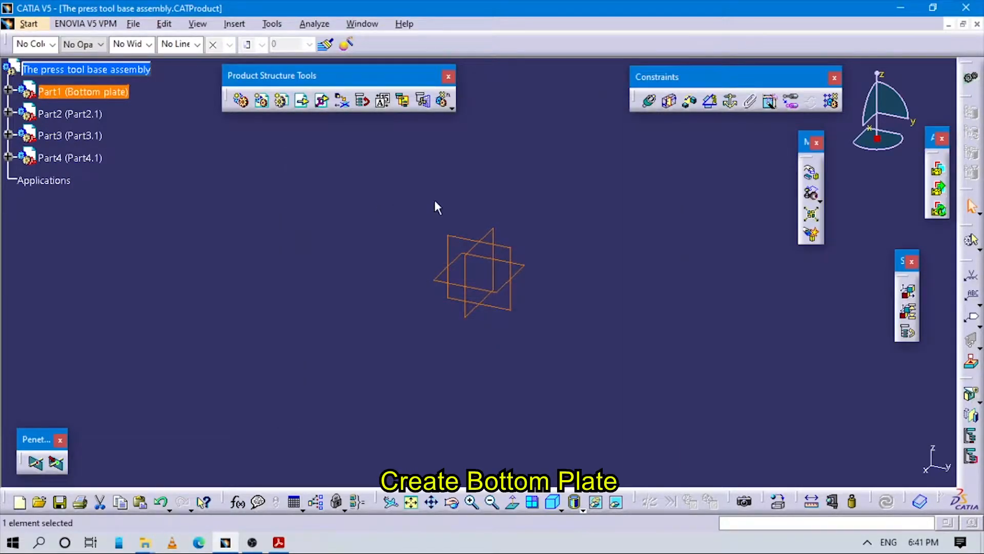
left_click(8, 90)
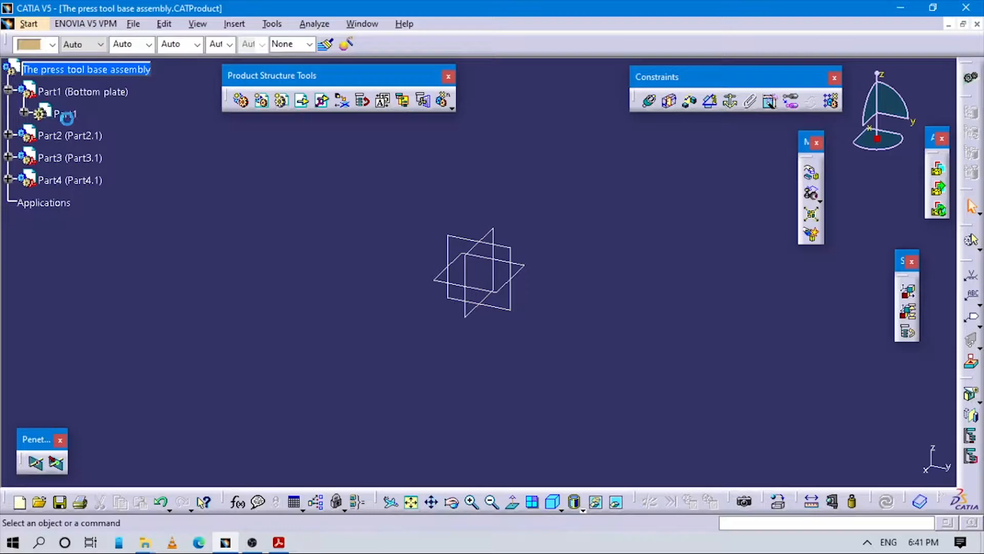
left_click(65, 114)
right_click(68, 117)
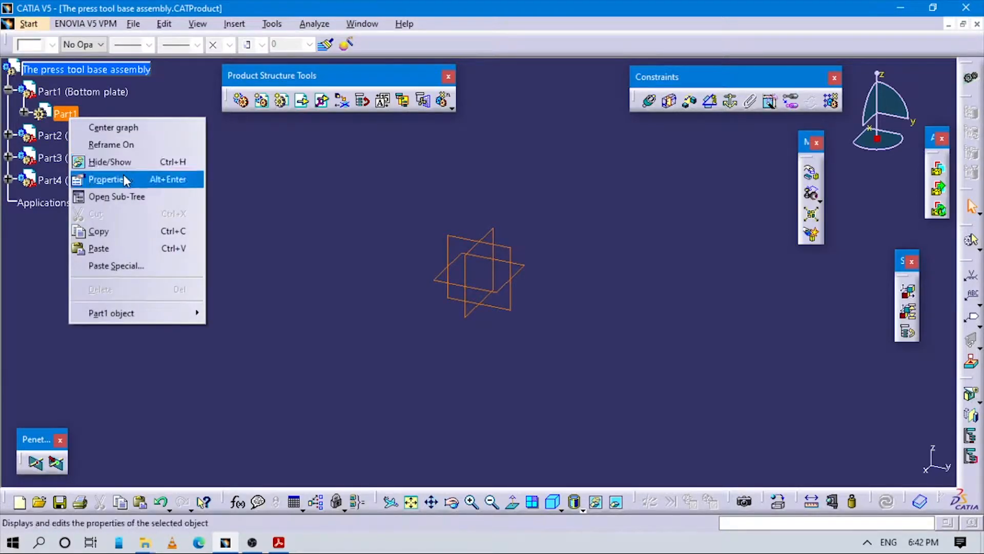
left_click(123, 177)
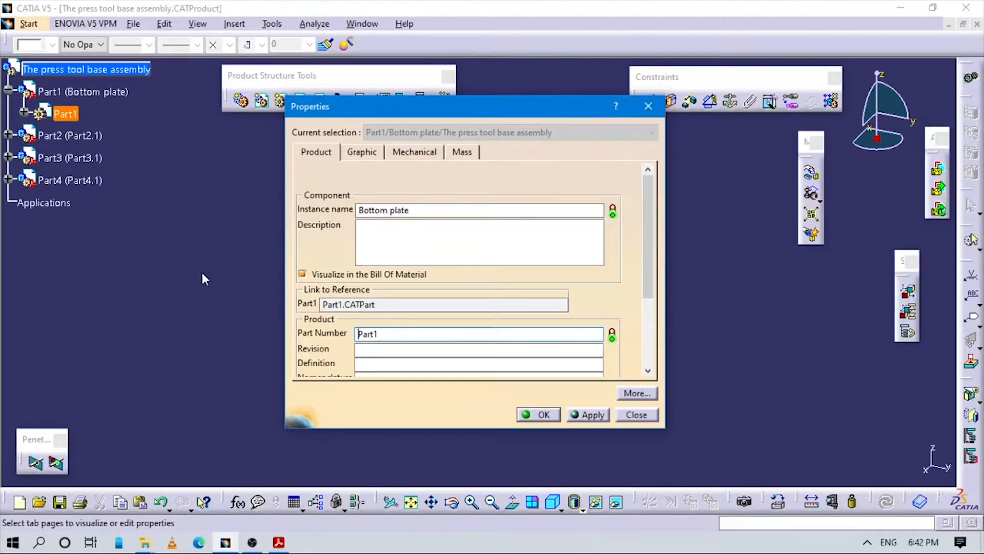
left_click(648, 106)
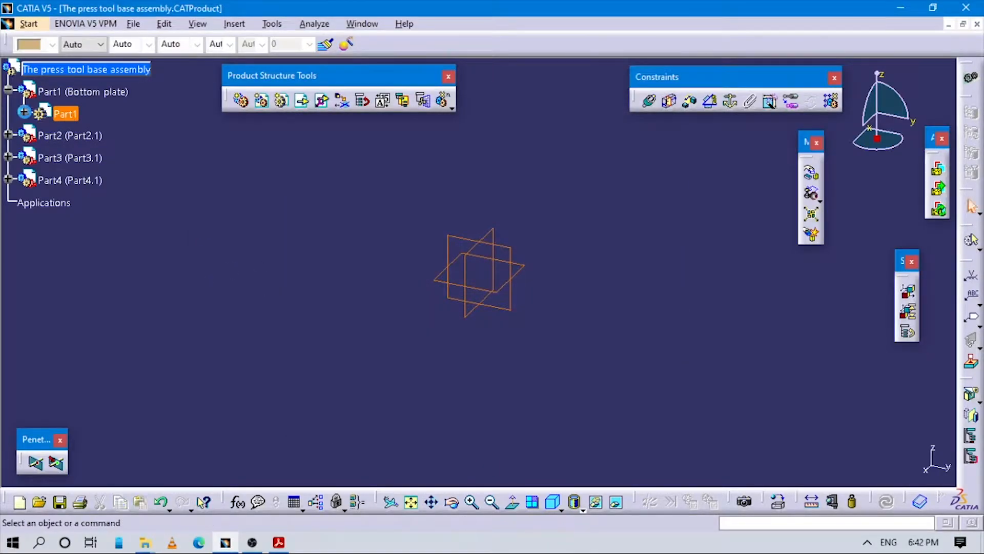
Expand the inner Part1 node of the Bottom plate and activate it for editing in Part Design
left_click(24, 111)
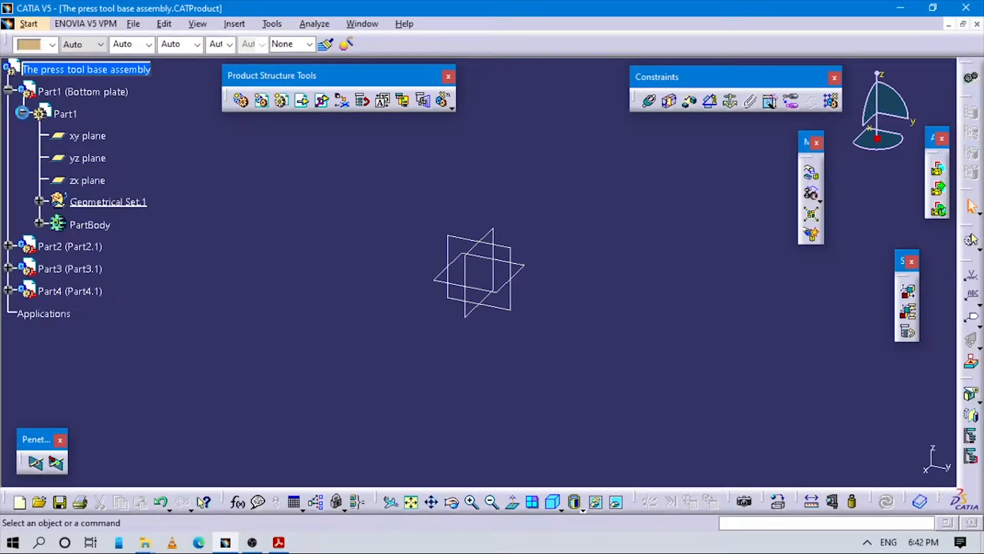
left_click(22, 113)
left_click(23, 112)
left_click(65, 113)
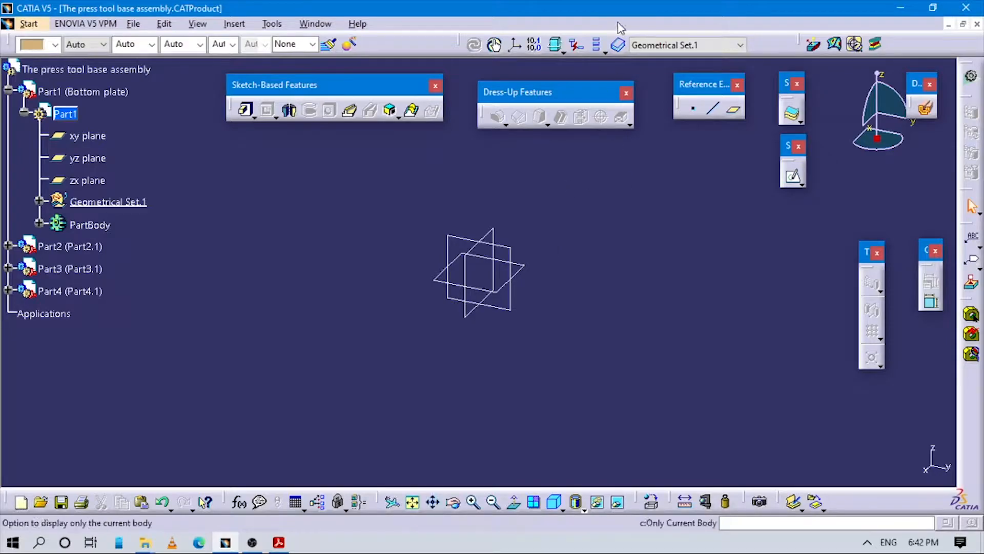
Create a positioned sketch on the Bottom plate's xy plane with implicit origin and implicit orientation
left_click(801, 184)
left_click(822, 196)
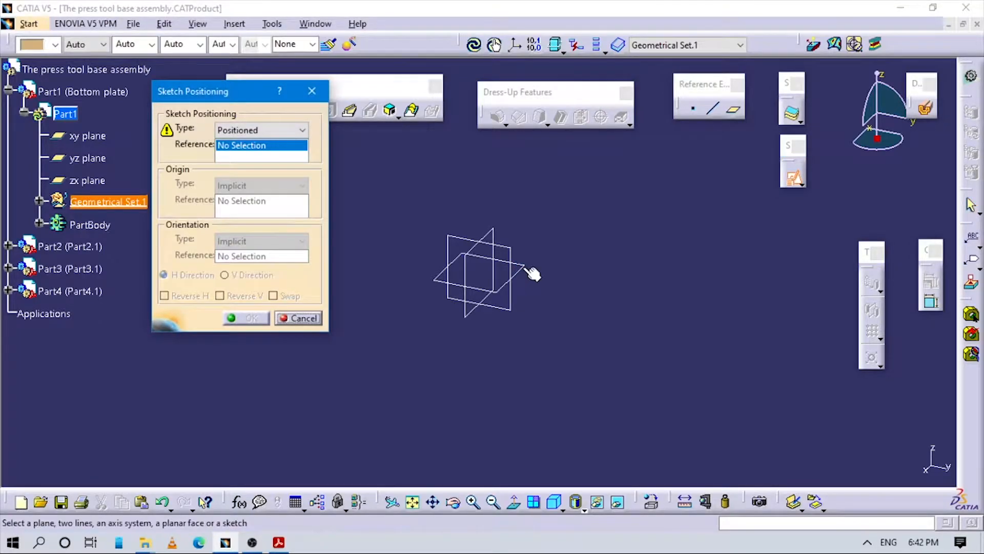
left_click(523, 266)
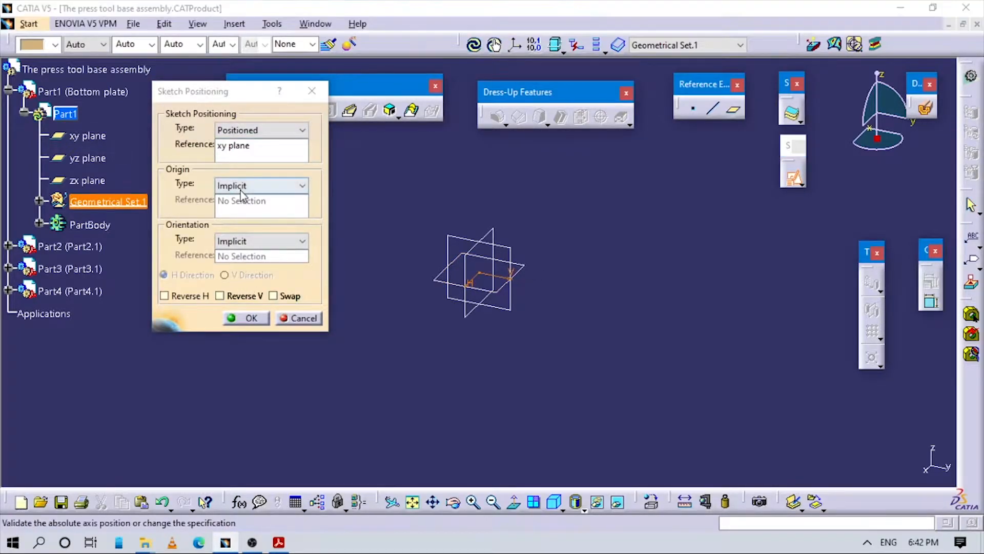
left_click(251, 187)
left_click(252, 195)
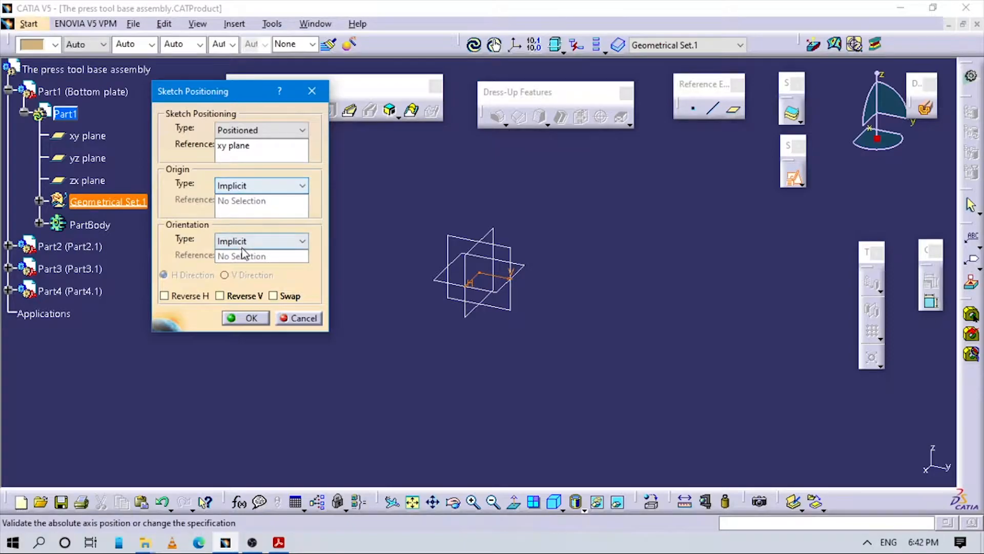
left_click(251, 318)
Review the Bottom Plate dimensions, modeling steps and final model in 12. Assembly.pdf, and return to the CATIA sketch
key("alt+Tab")
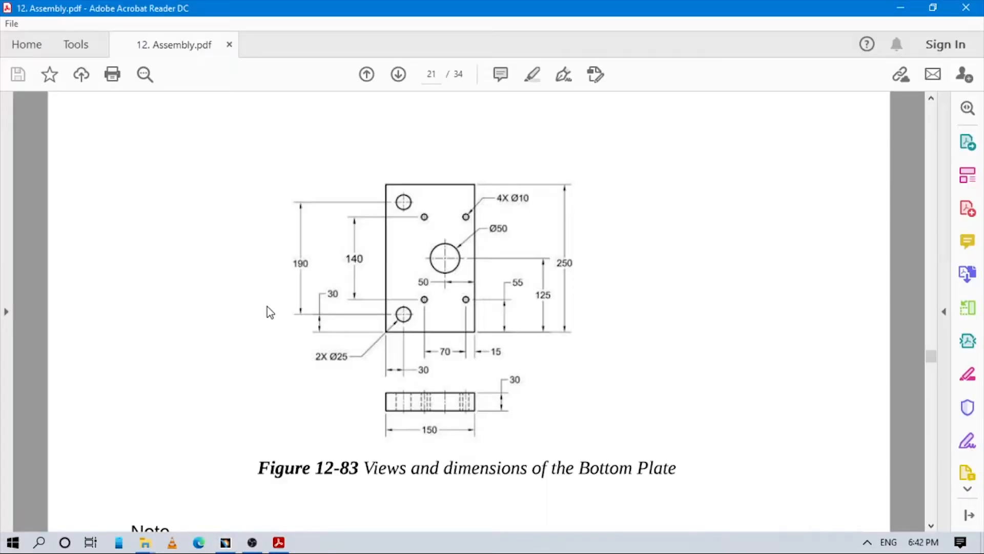
scroll(553, 359, "down", 8)
scroll(529, 325, "up", 5)
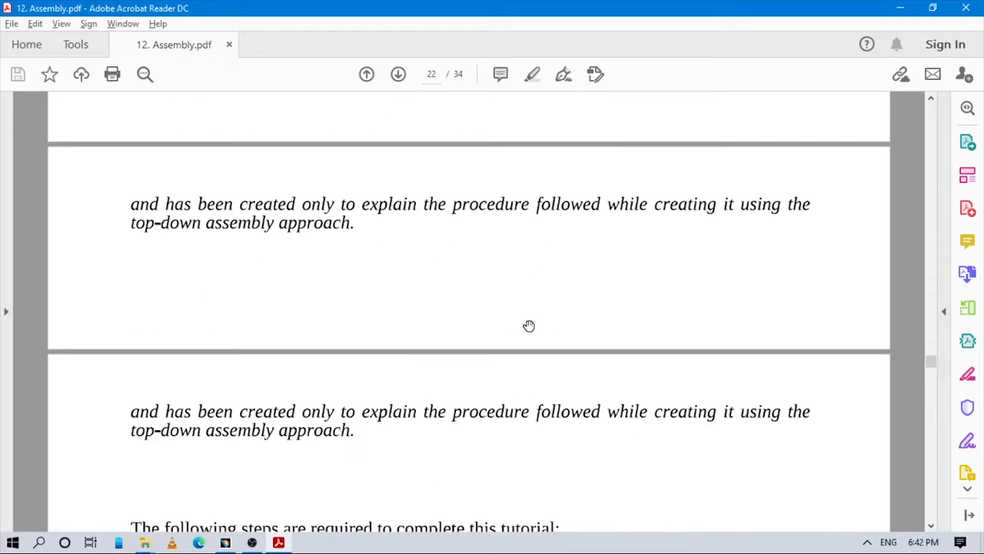
scroll(529, 331, "down", 8)
scroll(529, 333, "down", 15)
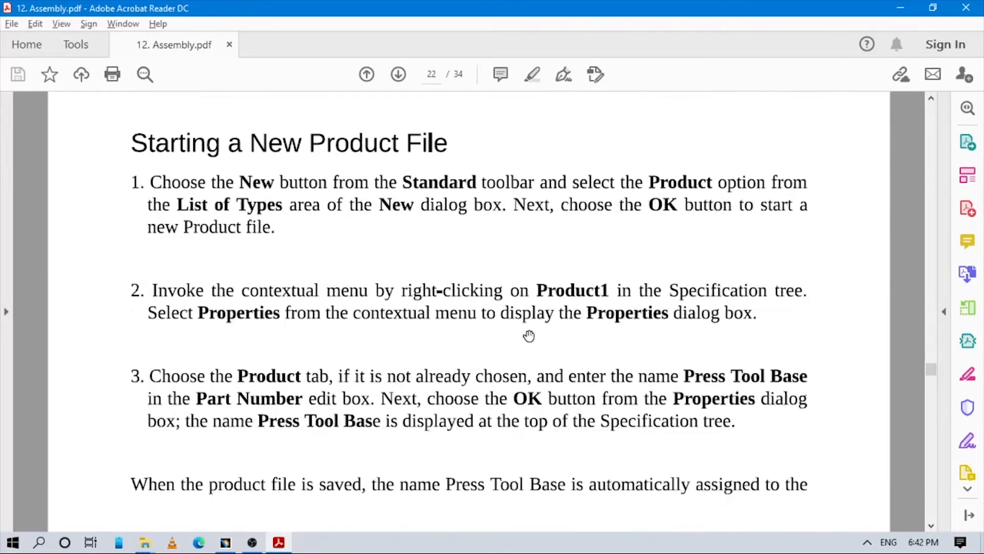
scroll(529, 337, "down", 5)
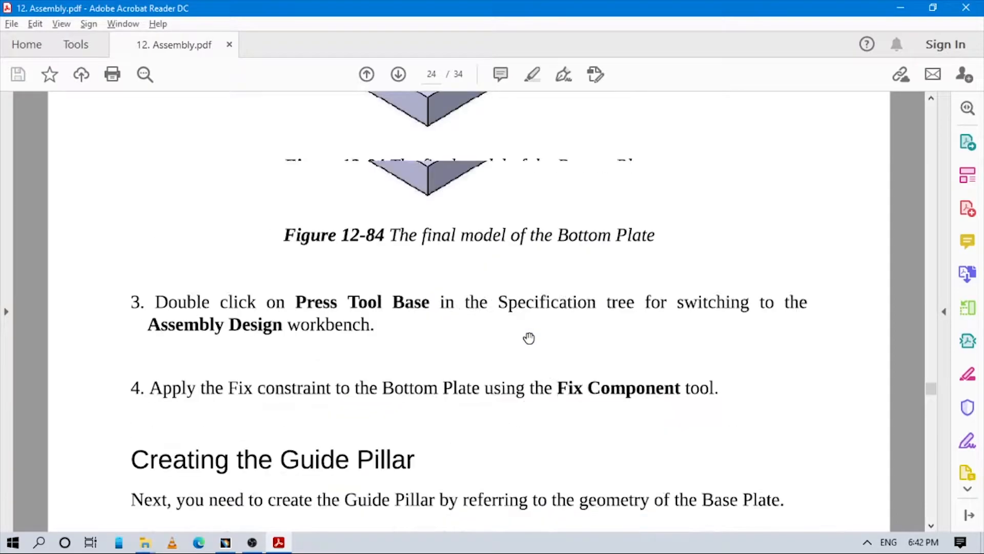
scroll(529, 337, "up", 3)
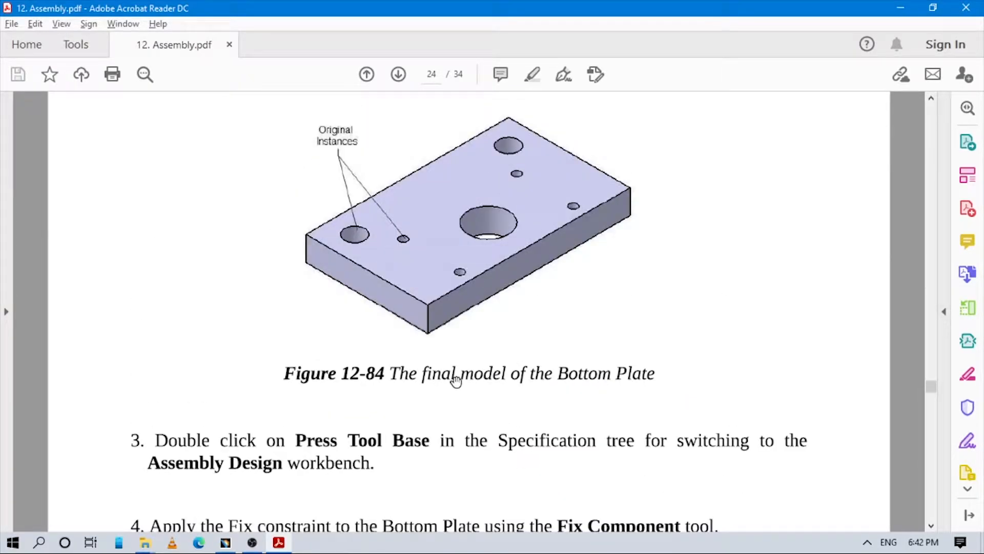
scroll(643, 387, "up", 15)
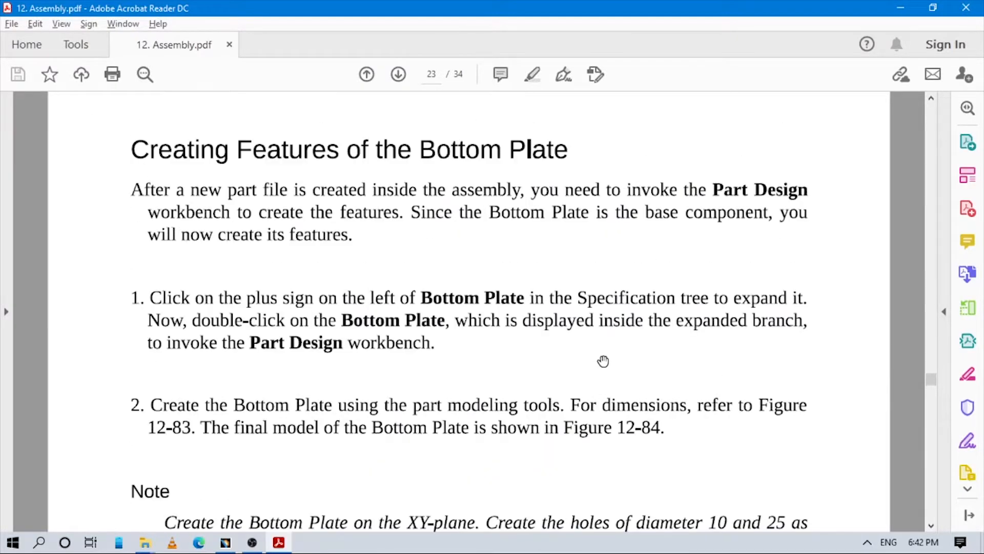
scroll(566, 345, "up", 15)
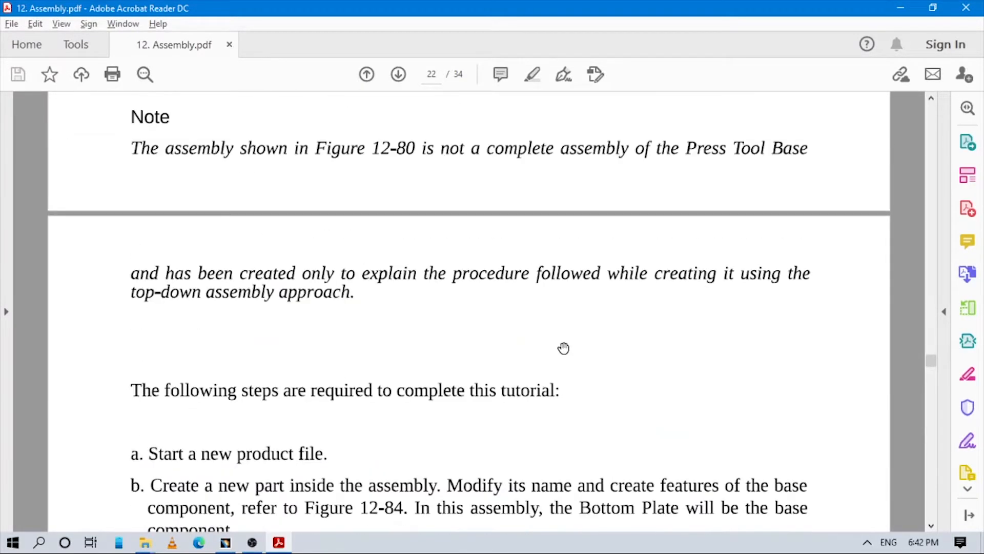
key("alt+Tab")
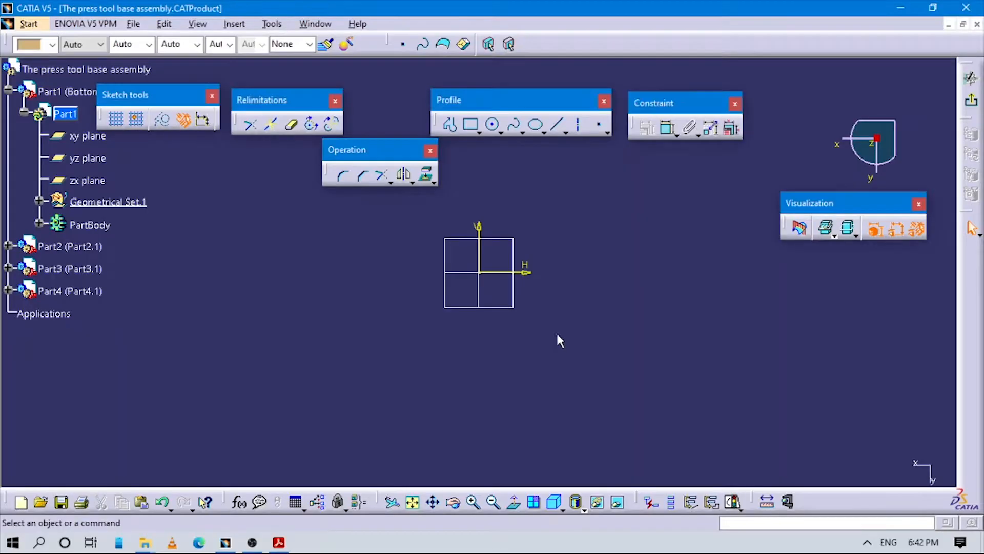
Sketch a centered rectangle on the sketch origin, about 84 mm high and wider than it is tall
left_click(479, 132)
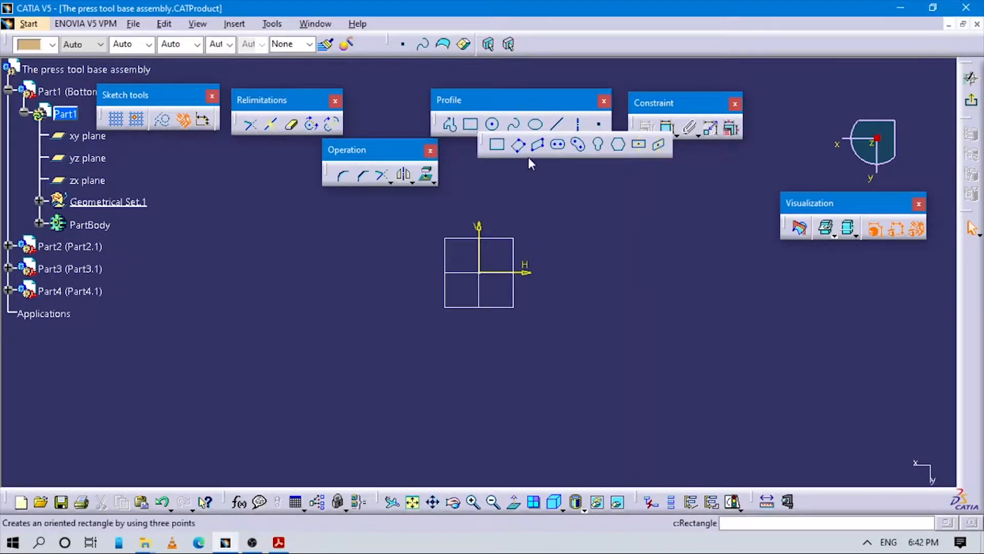
left_click(639, 144)
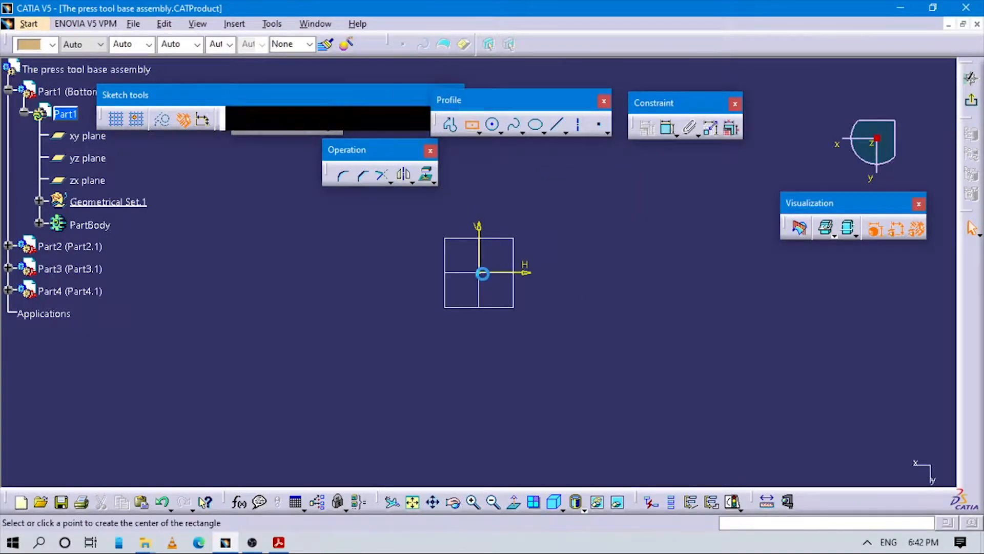
left_click(482, 273)
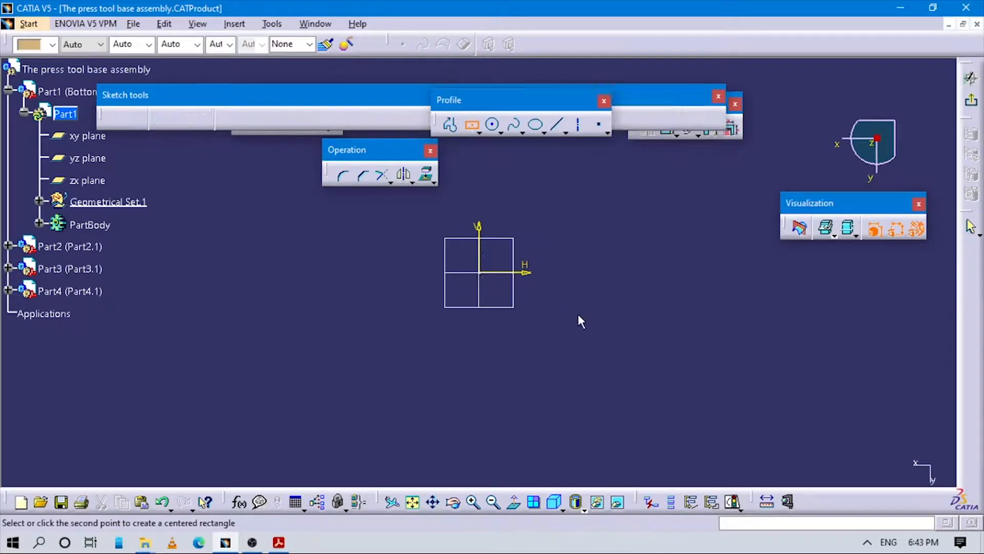
left_click(587, 345)
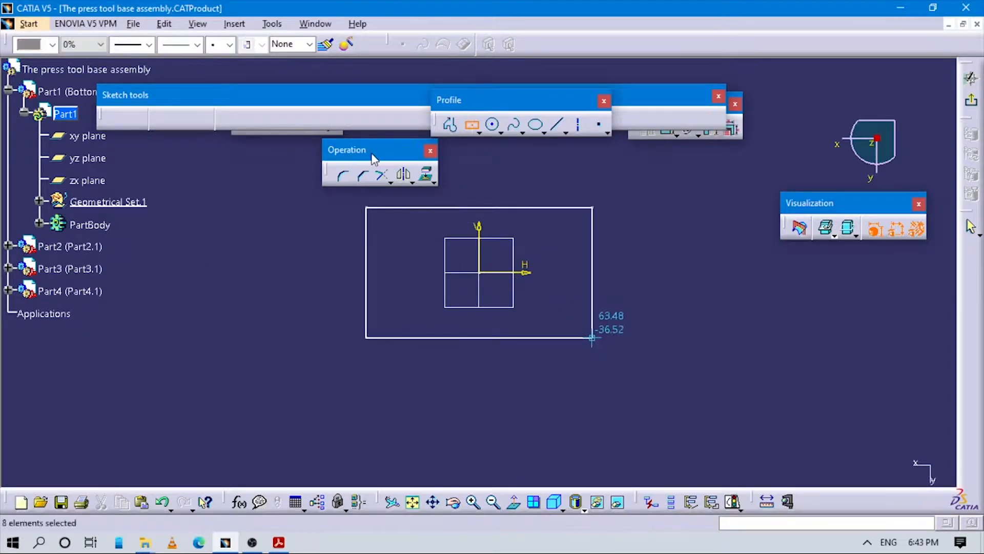
Spread out the floating Constraint, Profile and Operation tool groups above the sketch and deselect the rectangle
left_click_drag(663, 106, 796, 99)
left_click_drag(486, 99, 637, 98)
left_click_drag(395, 144, 497, 104)
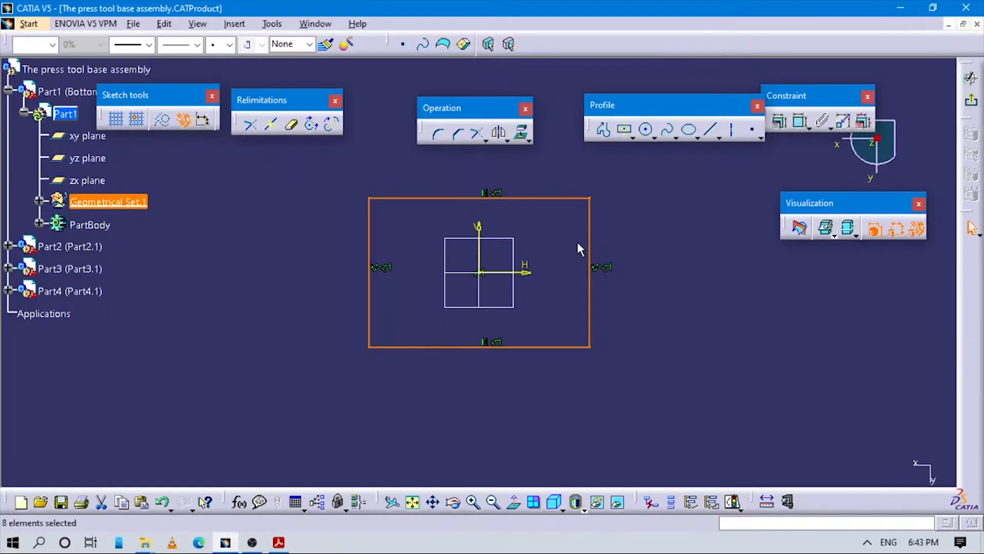
left_click(676, 231)
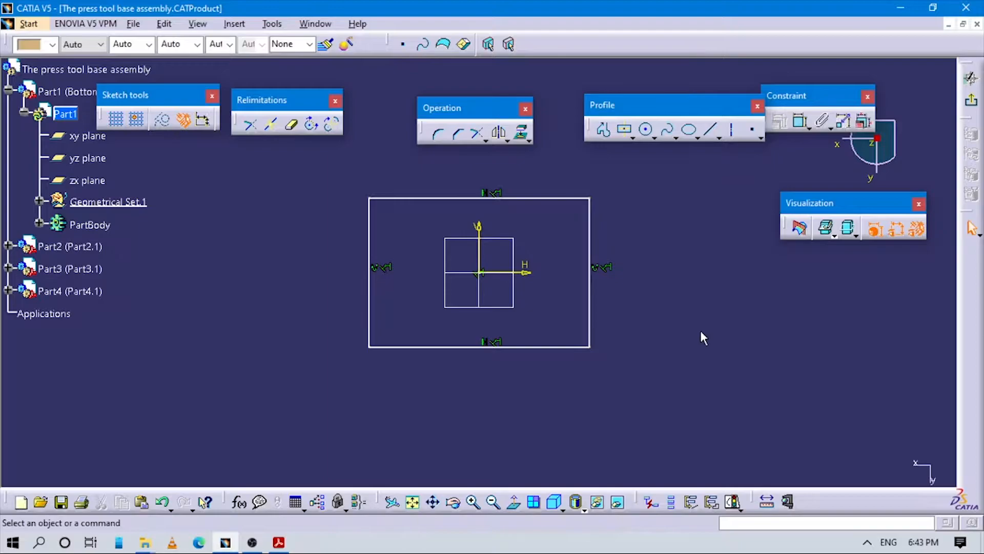
Check the plate length in 12. Assembly.pdf and dimension the rectangle's lower horizontal edge to 250 mm
key("alt+Tab")
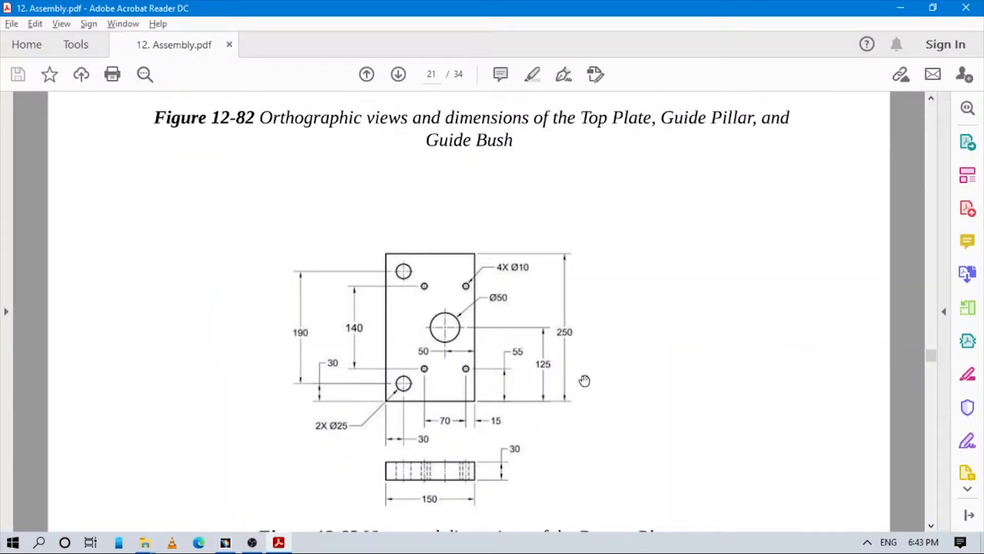
key("alt+Tab")
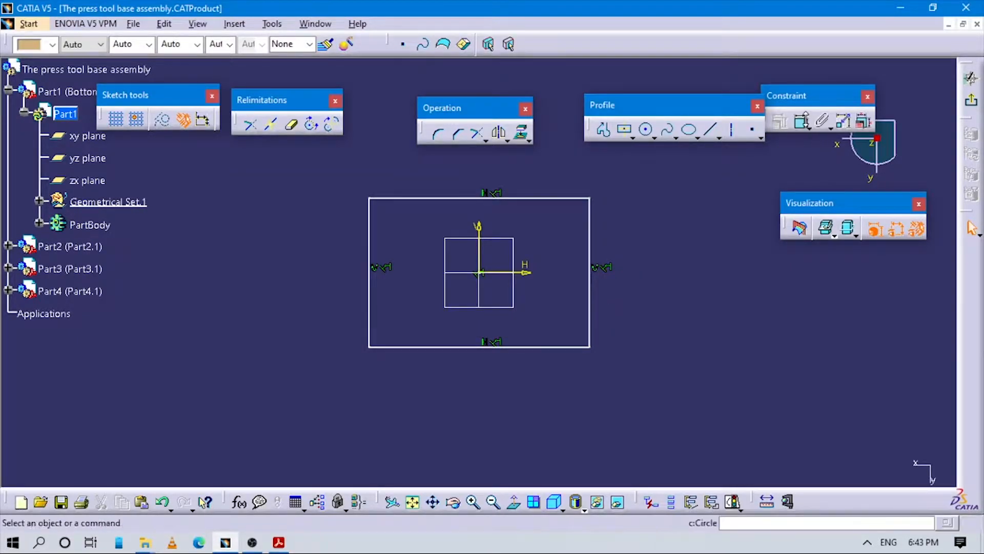
left_click(801, 121)
left_click(528, 347)
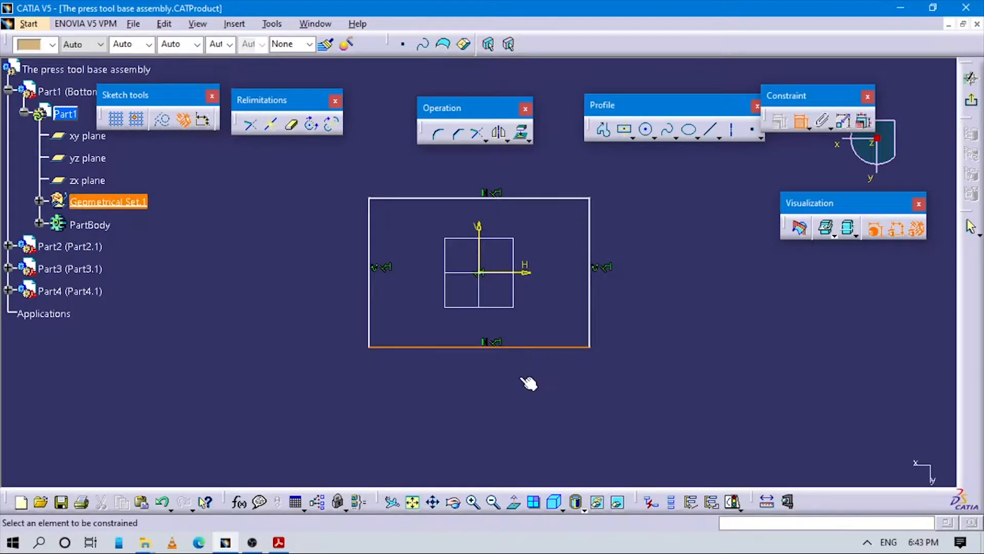
left_click(517, 391)
double_click(525, 380)
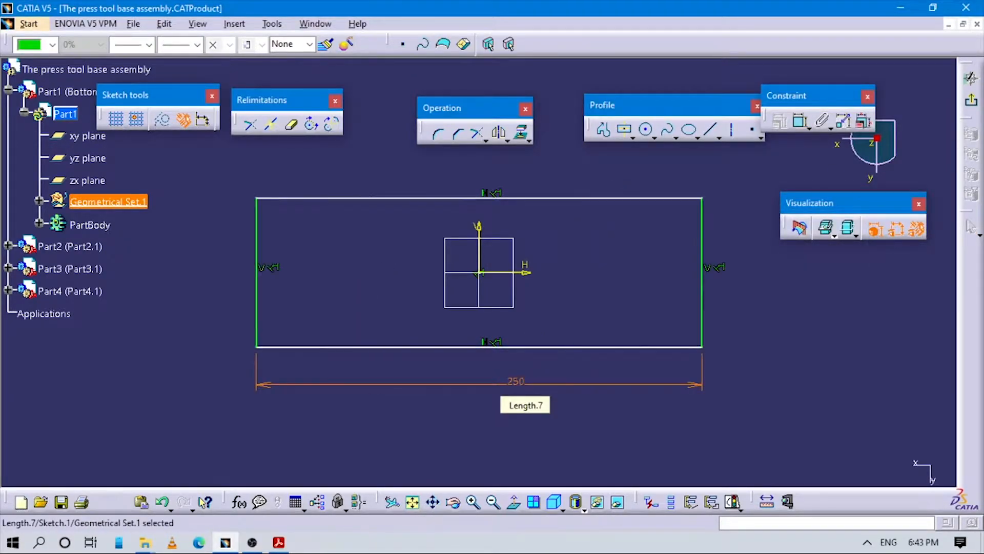
Check the plate width in 12. Assembly.pdf and dimension the rectangle's vertical side to 150 mm
key("alt+Tab")
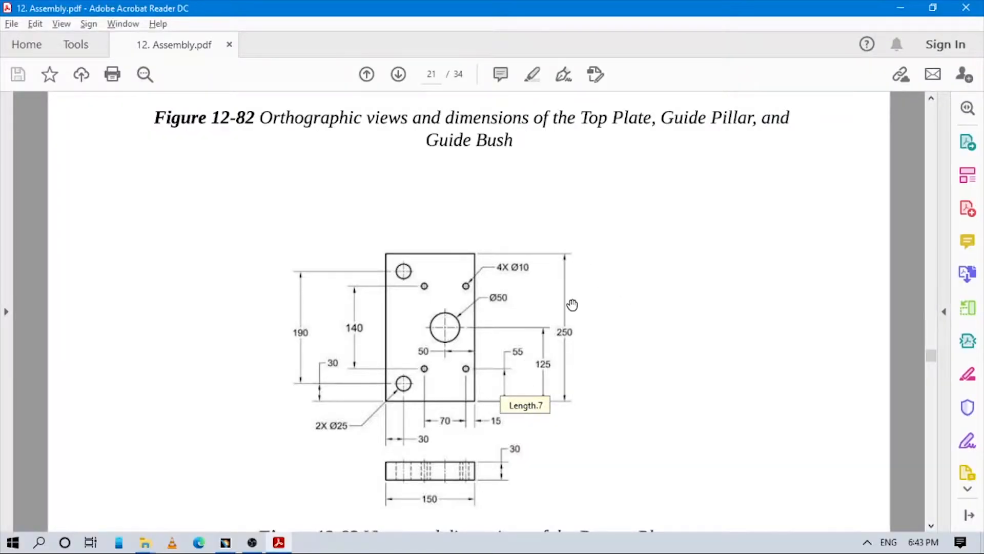
key("alt+Tab")
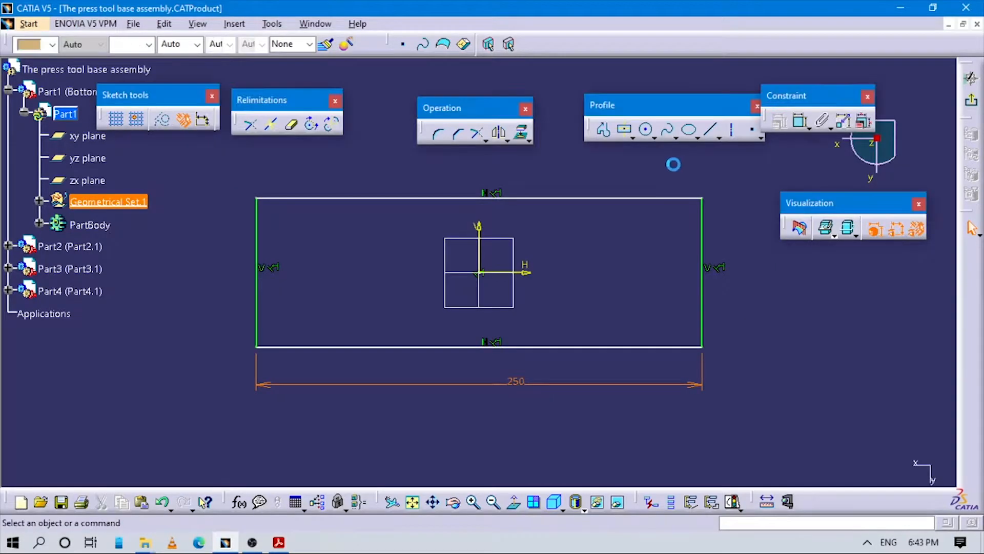
left_click(706, 230)
left_click(748, 224)
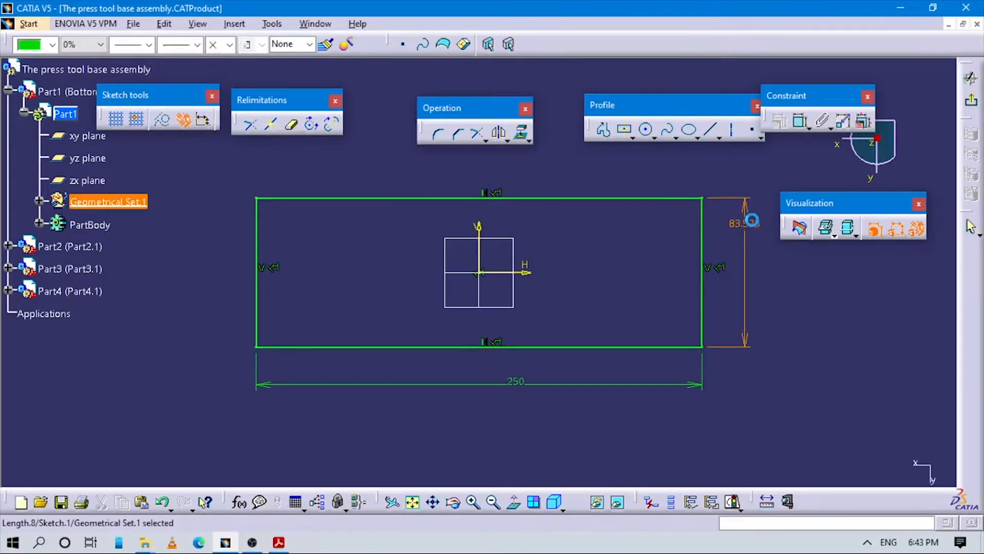
double_click(752, 223)
key("Escape")
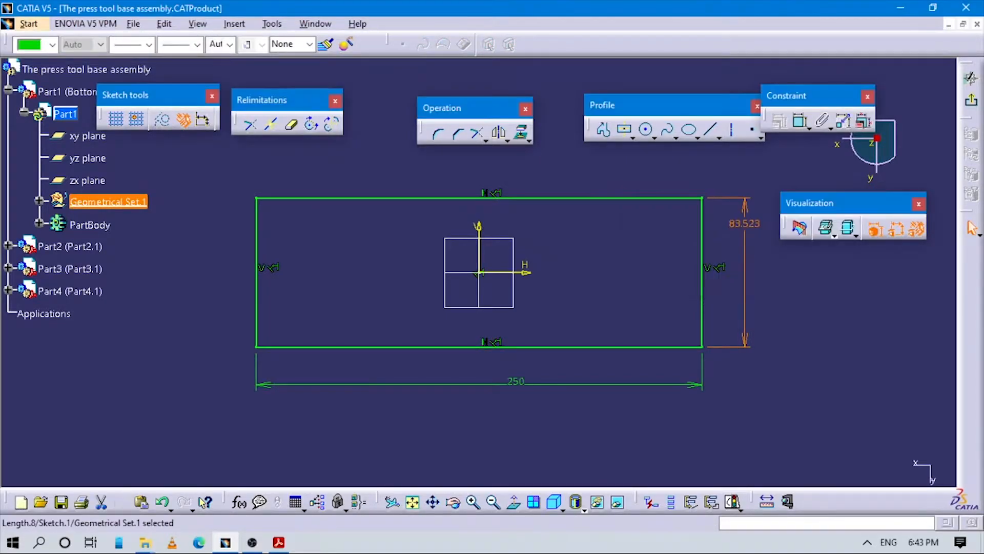
key("alt+Tab")
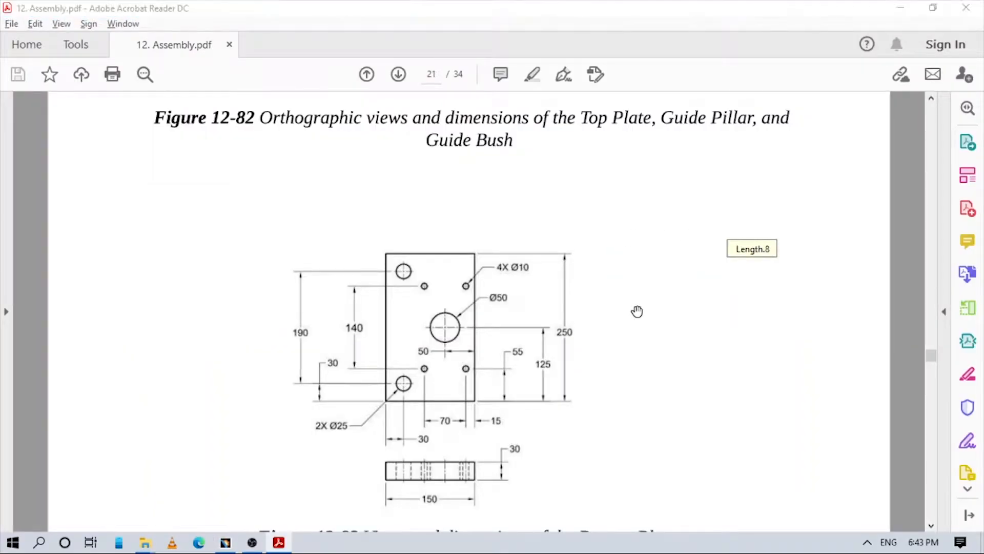
key("alt+Tab")
mouse_move(819, 307)
middle_mouse_down()
mouse_move(716, 370)
mouse_move(737, 357)
middle_mouse_up()
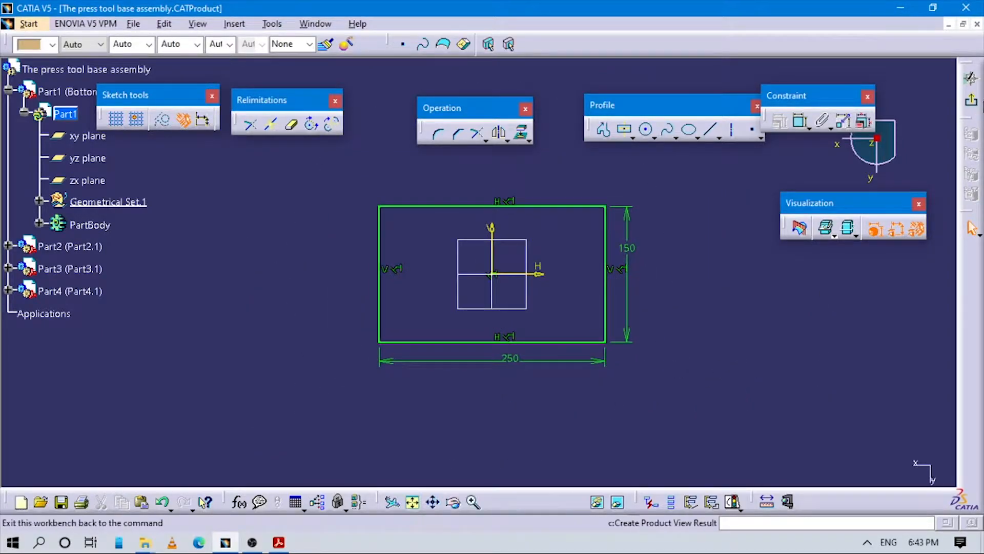
Exit the plate outline sketch and return to part modeling
left_click(971, 78)
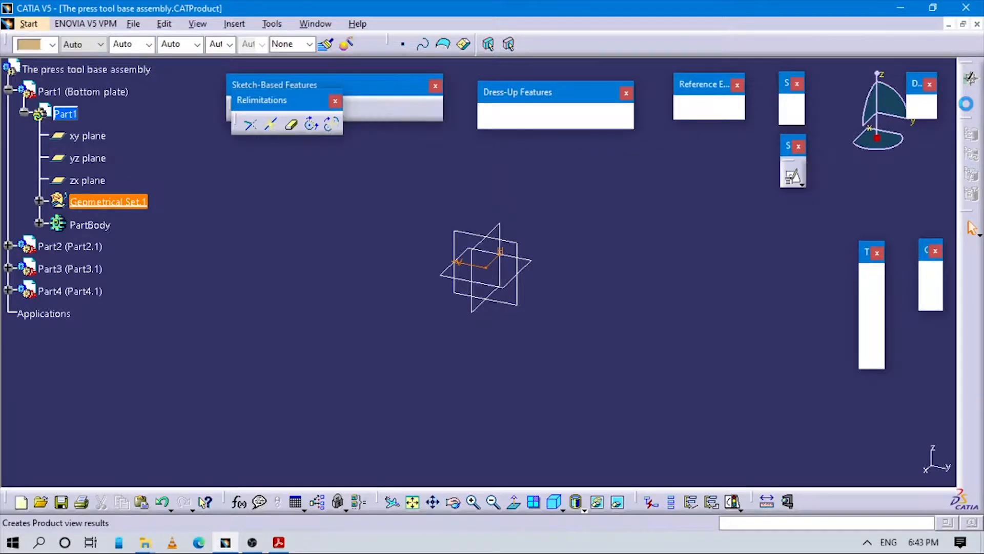
left_click(619, 249)
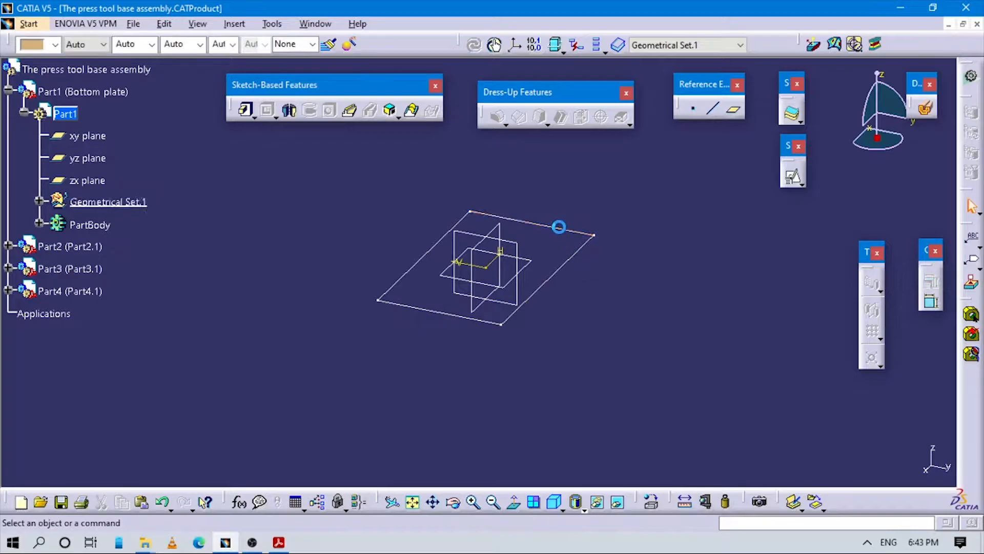
left_click(559, 226)
left_click(246, 110)
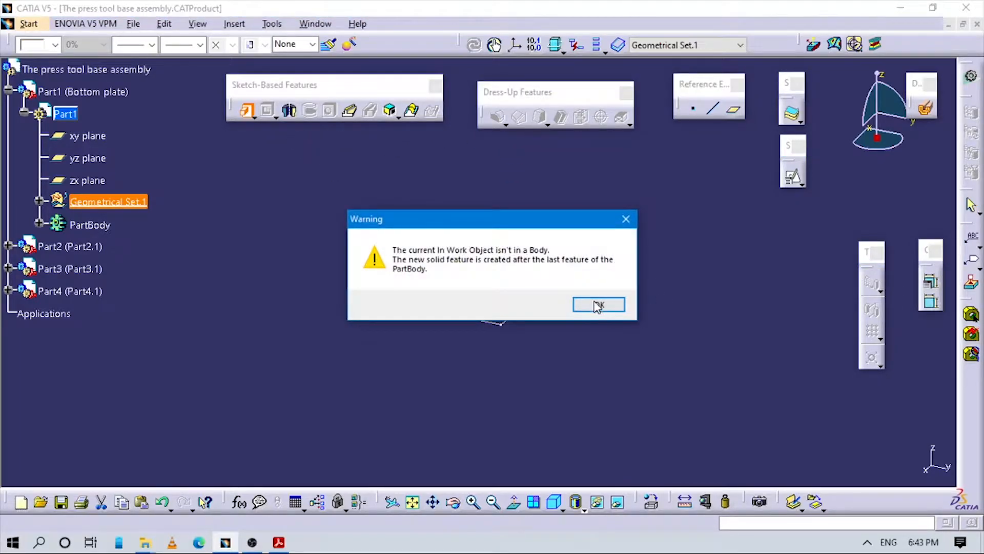
left_click(597, 305)
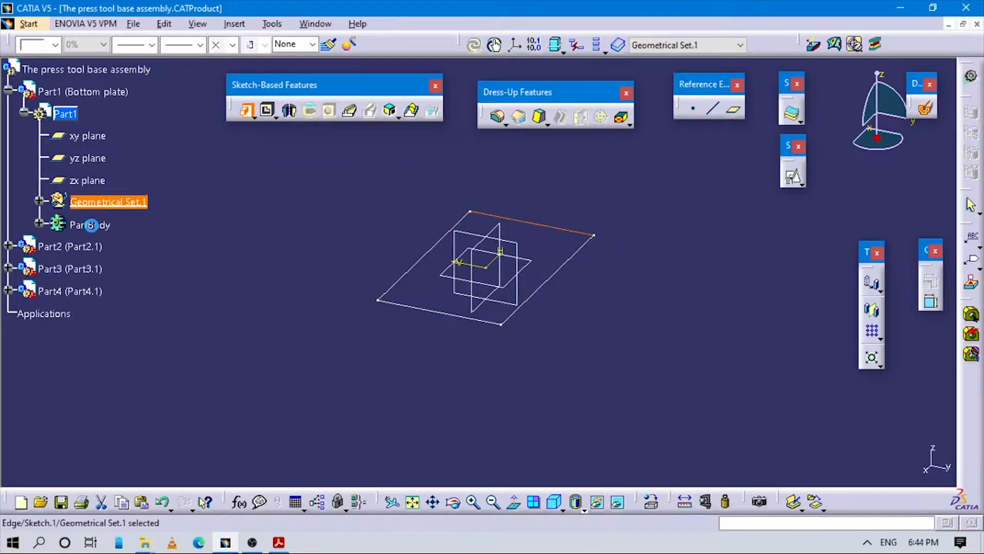
Define PartBody as the in-work object and pad the plate sketch to the 30 mm thickness given in 12. Assembly.pdf
right_click(95, 224)
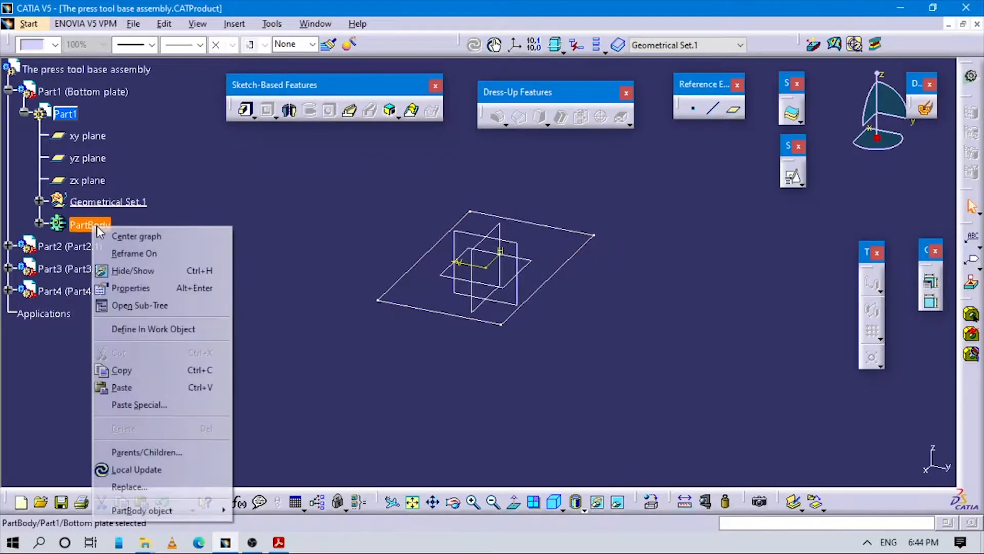
left_click(153, 329)
left_click(246, 112)
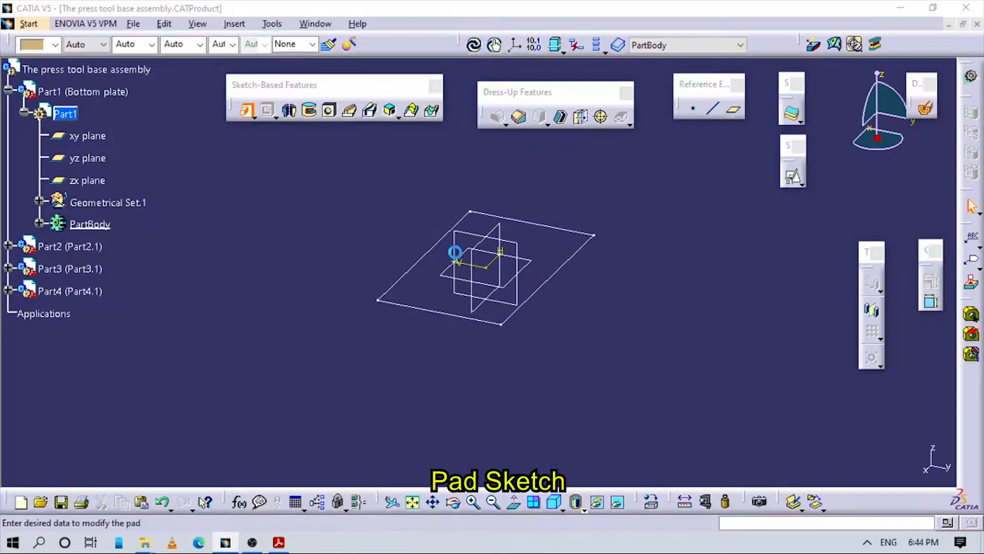
key("alt+Tab")
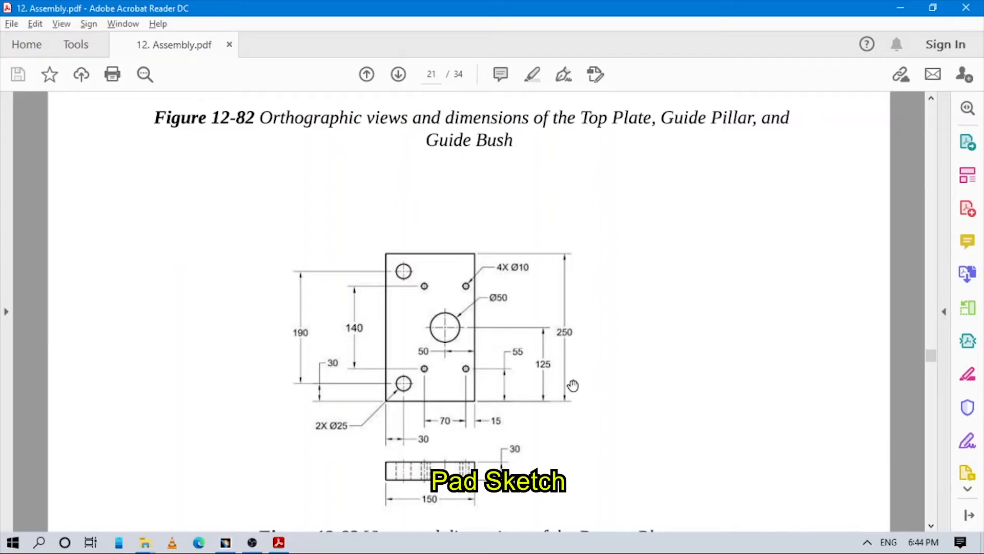
key("alt+Tab")
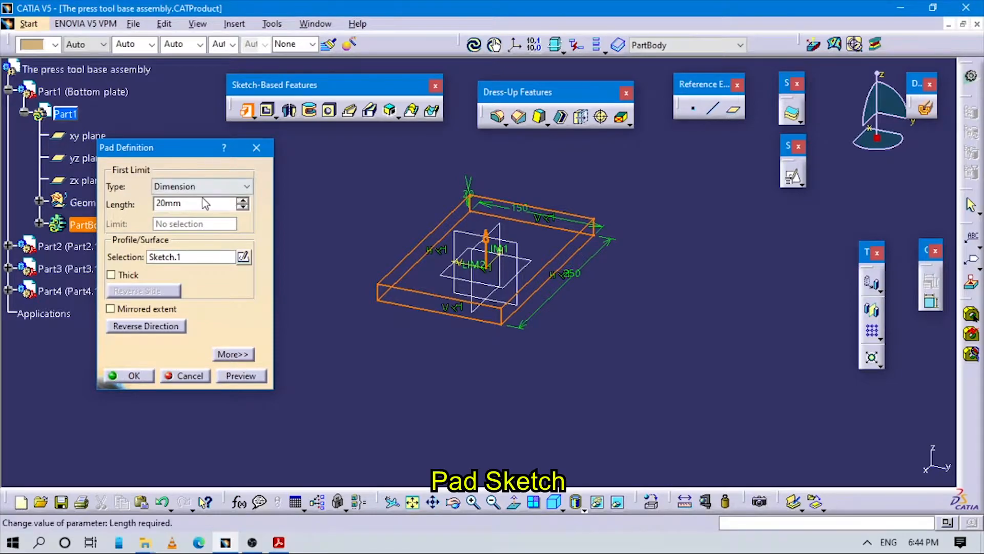
left_click(198, 207)
double_click(198, 208)
type("30")
left_click(128, 375)
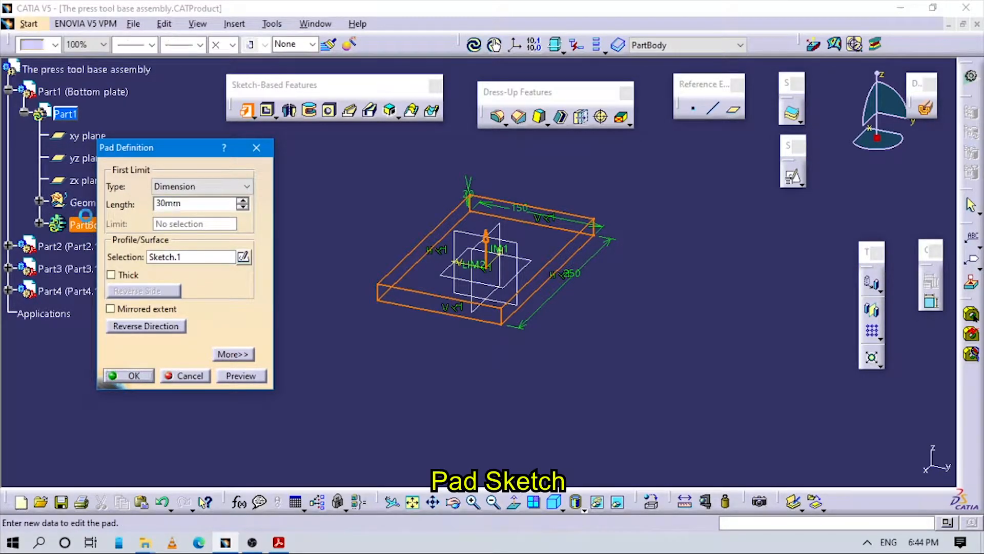
Start a hole near a corner of the plate's top face, check its location in 12. Assembly.pdf and open its positioning sketch
middle_click_drag(453, 343, 545, 342)
middle_click_drag(498, 386, 528, 354)
left_click(461, 388)
middle_click_drag(462, 388, 558, 340)
key("alt+Tab")
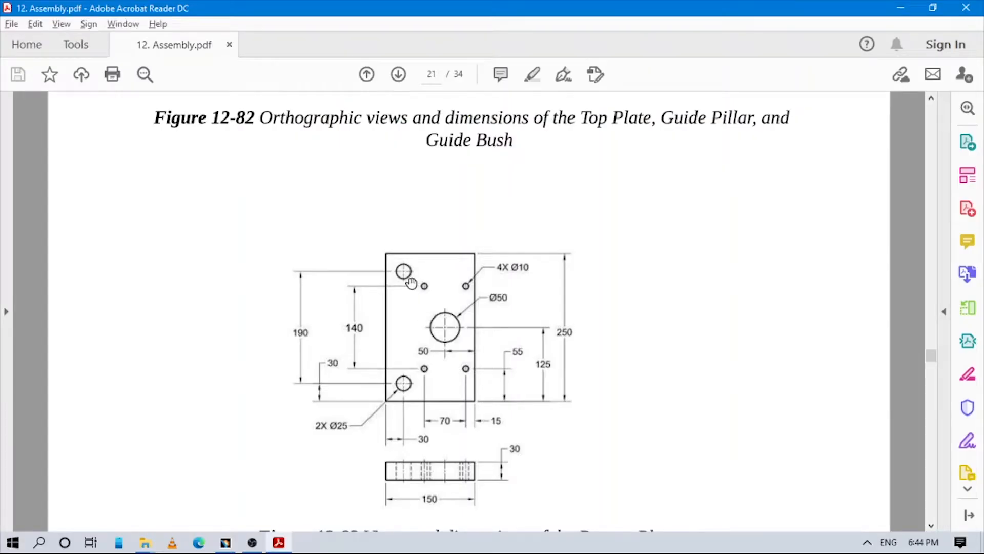
key("alt+Tab")
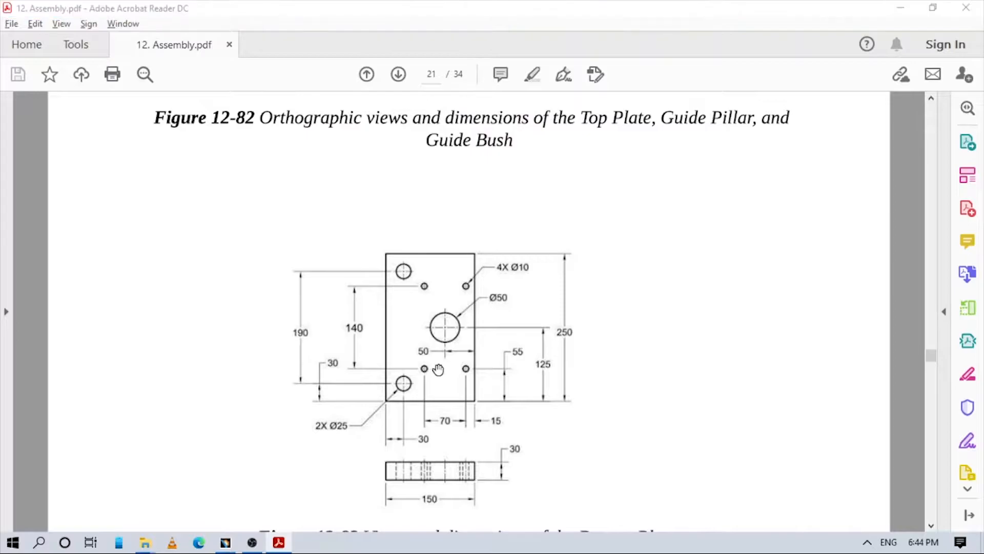
left_click(332, 112)
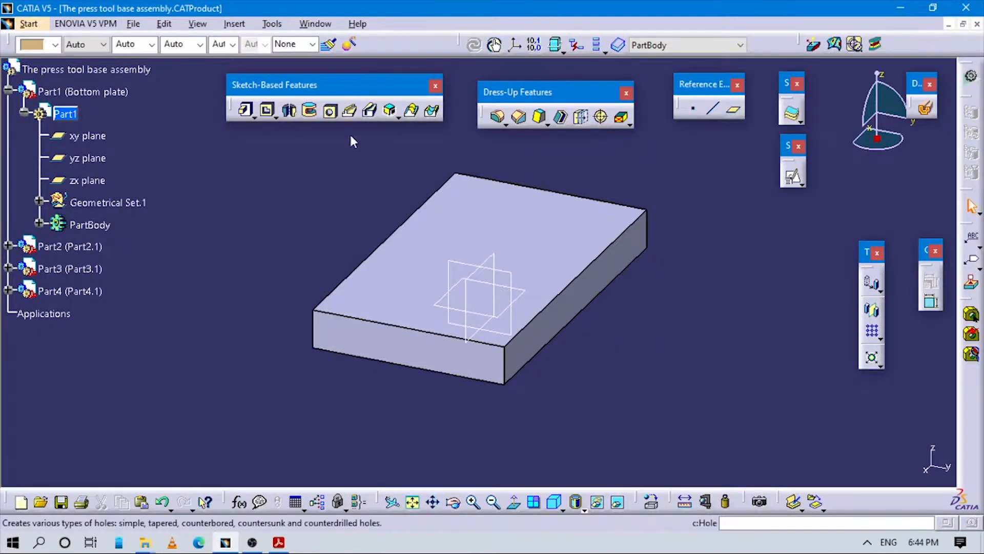
left_click(370, 297)
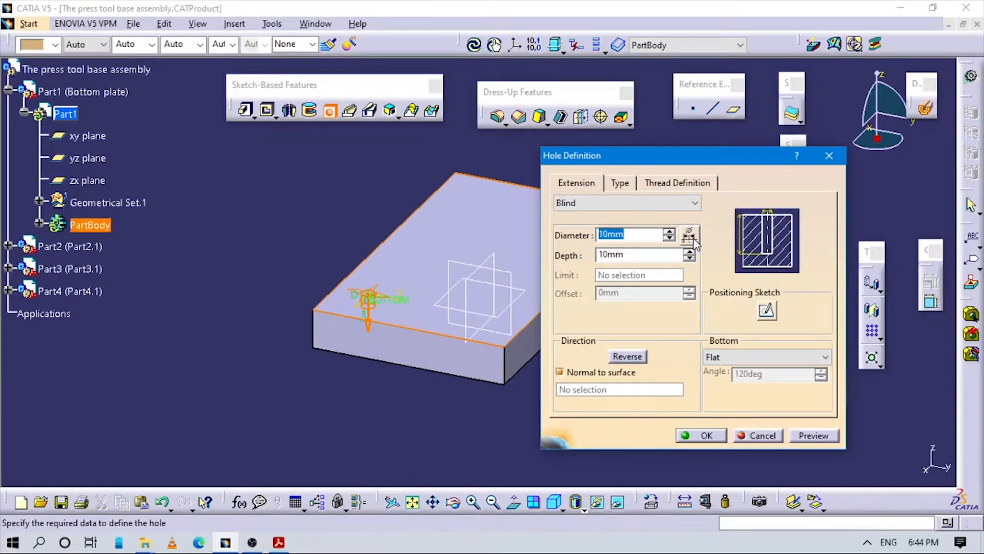
key("alt+Tab")
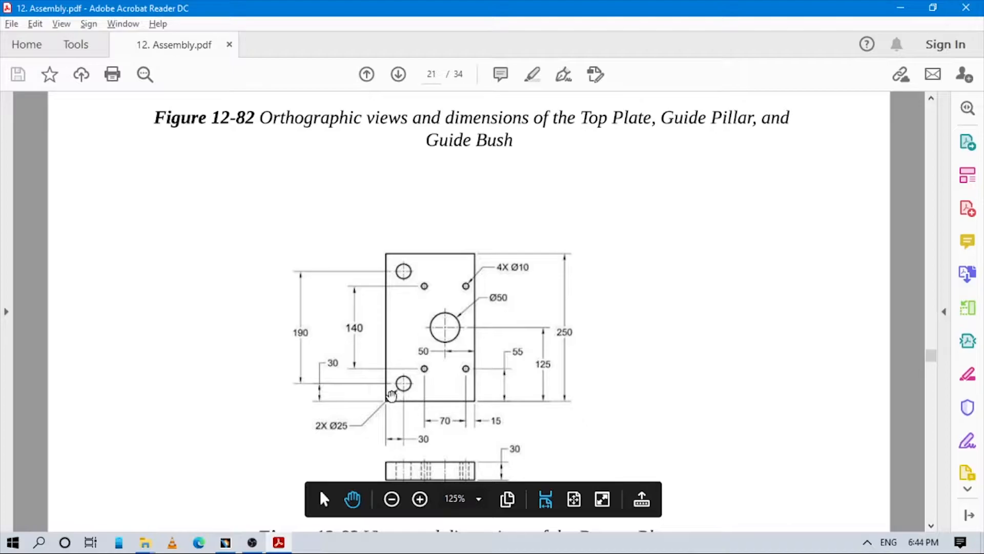
key("alt+Tab")
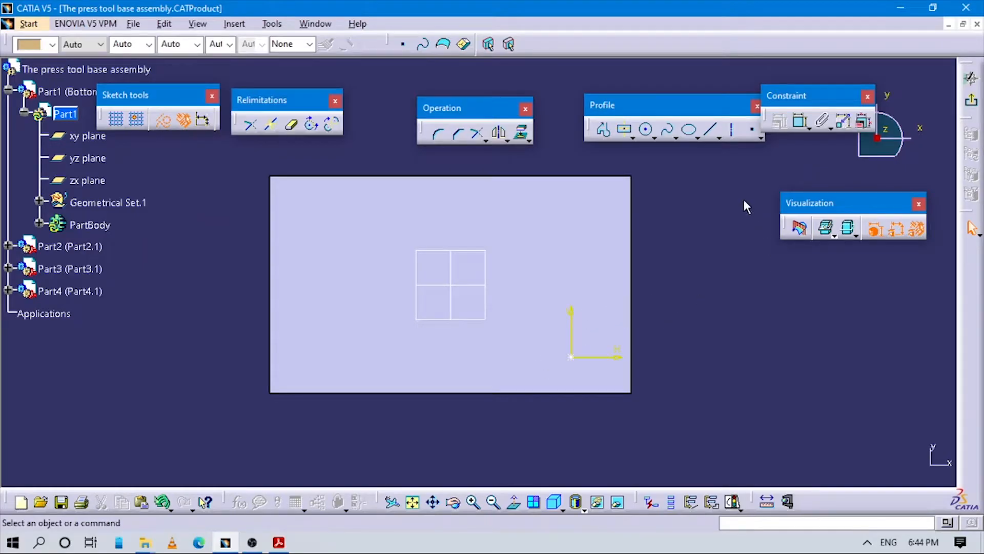
Dimension the hole centre 30 mm from the plate's nearest short edge
left_click(800, 120)
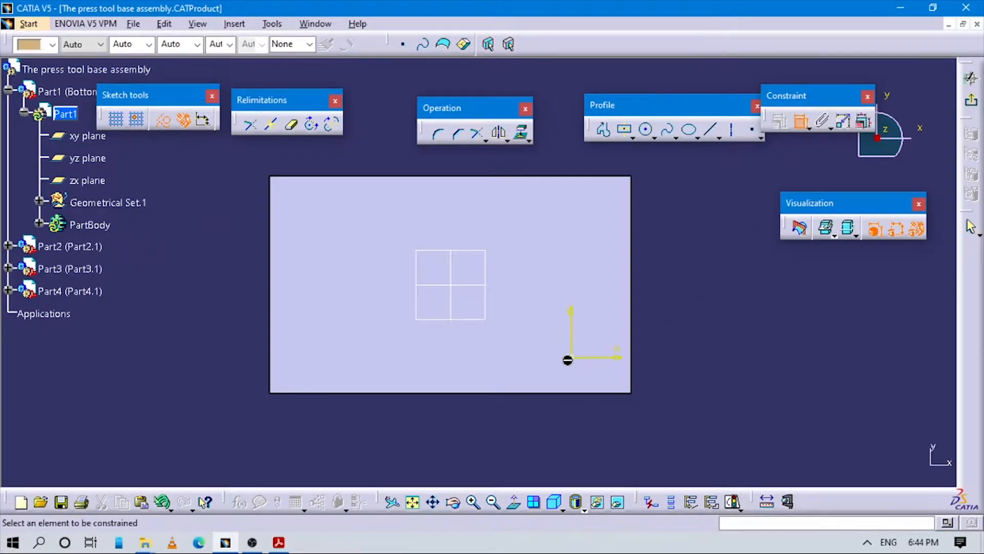
left_click(572, 357)
left_click(635, 333)
left_click(665, 331)
type("30")
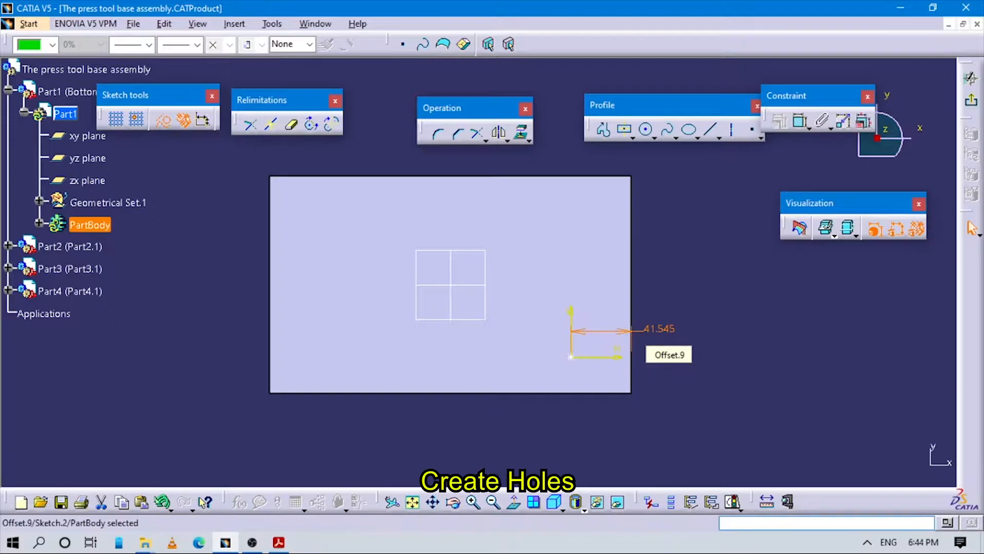
double_click(656, 326)
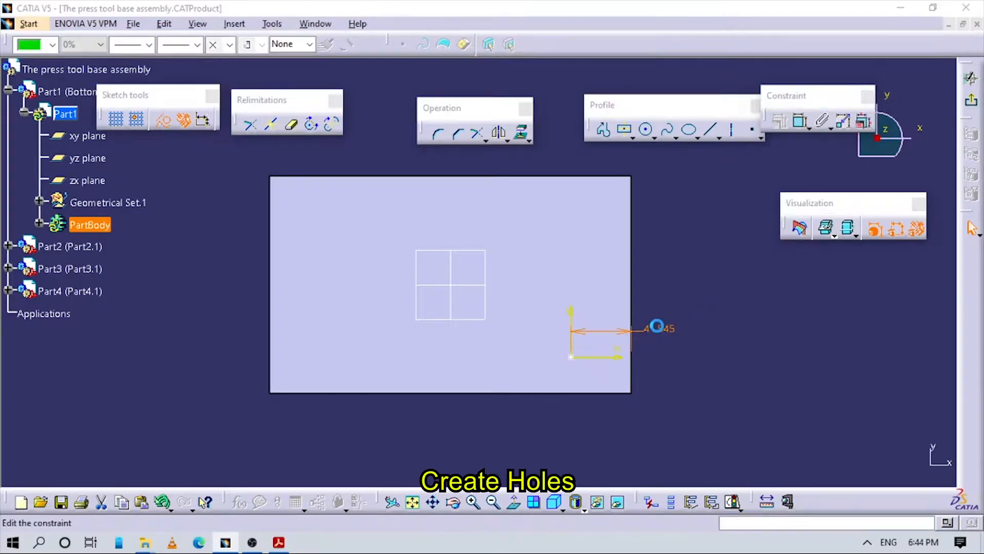
type("30")
key("Return")
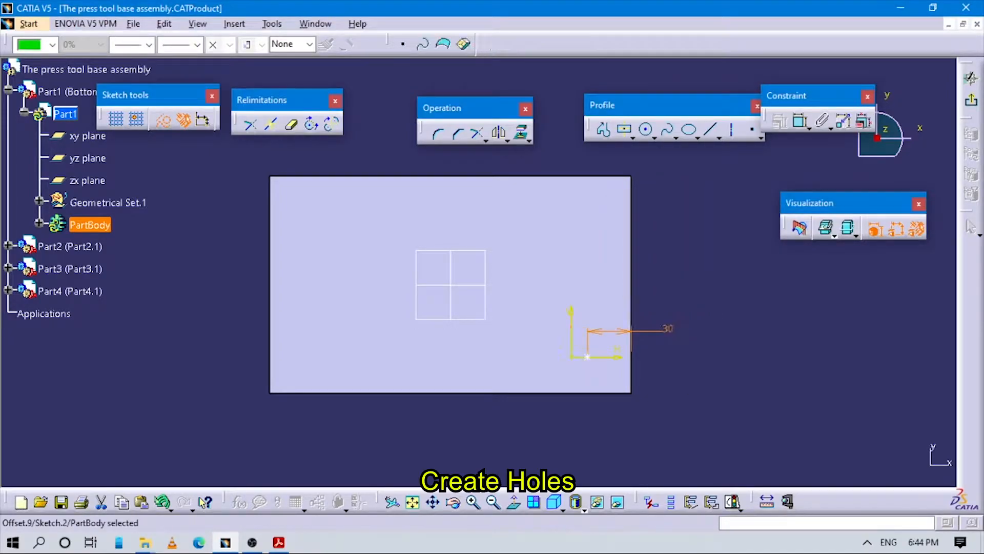
left_click(786, 246)
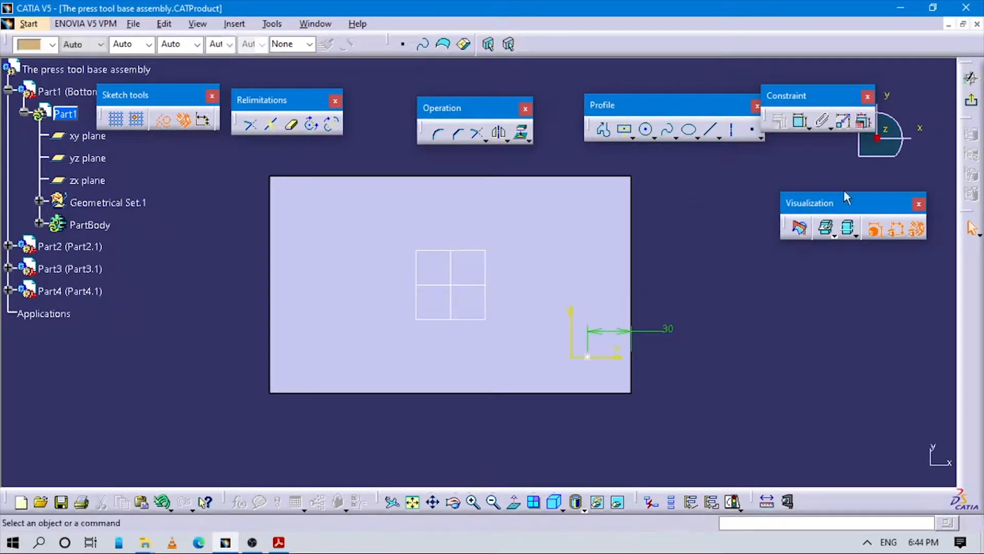
Dimension the hole centre 30 mm from the plate's nearest long edge and exit the positioning sketch
left_click(800, 125)
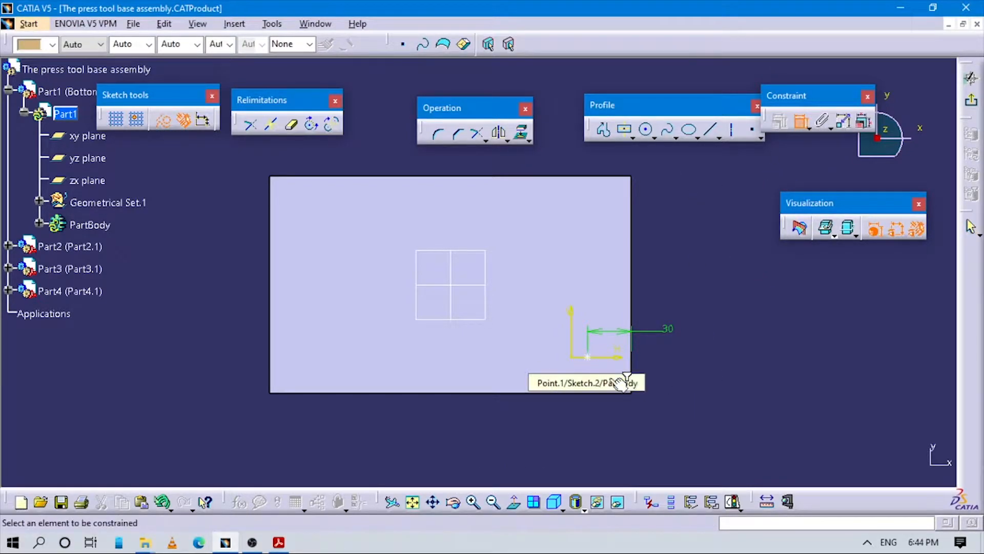
left_click(587, 357)
left_click(594, 394)
left_click(668, 383)
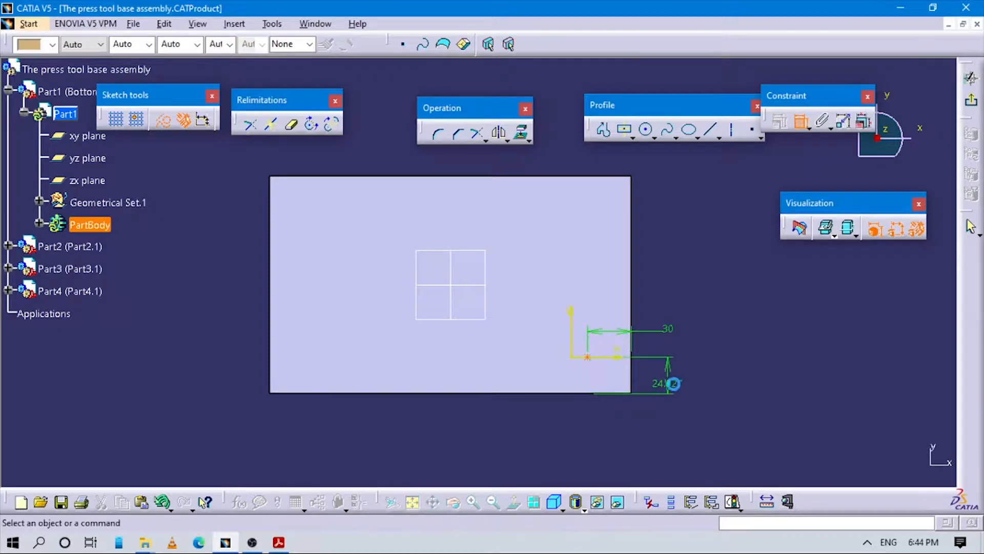
double_click(675, 384)
type("30")
key("Return")
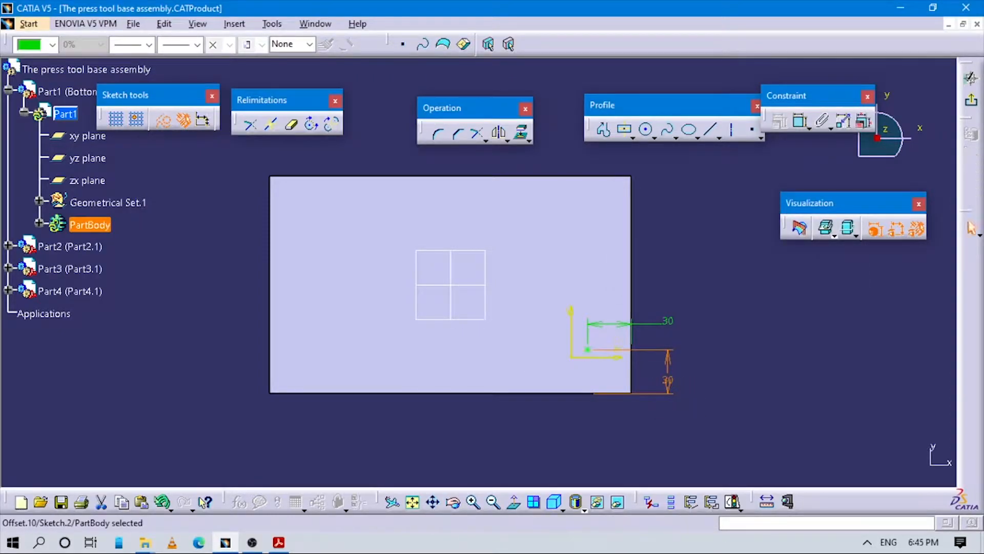
left_click(736, 301)
left_click(973, 102)
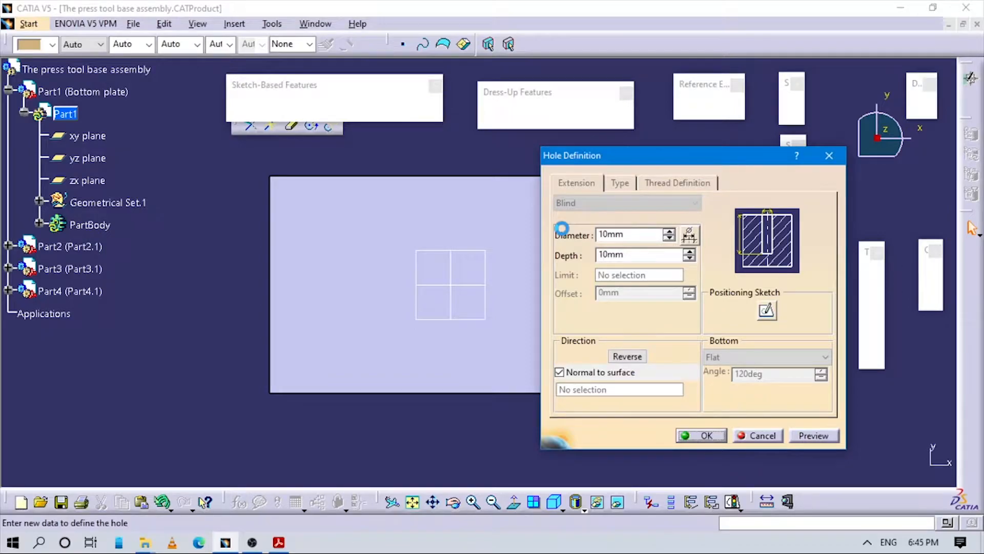
Check the hole diameter in 12. Assembly.pdf and create the hole with a 25 mm diameter and Up To Next extension
key("alt+Tab")
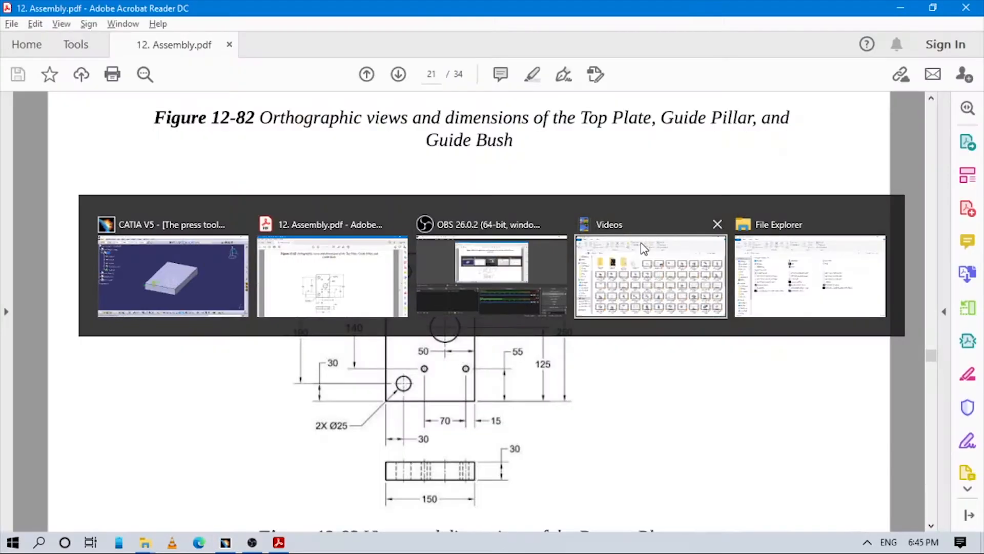
key("alt+Tab")
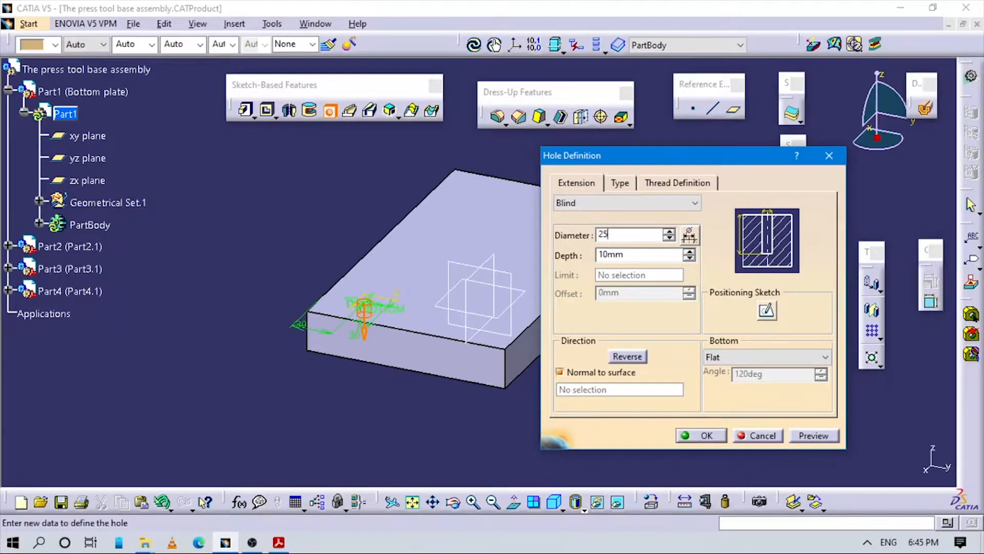
left_click(593, 204)
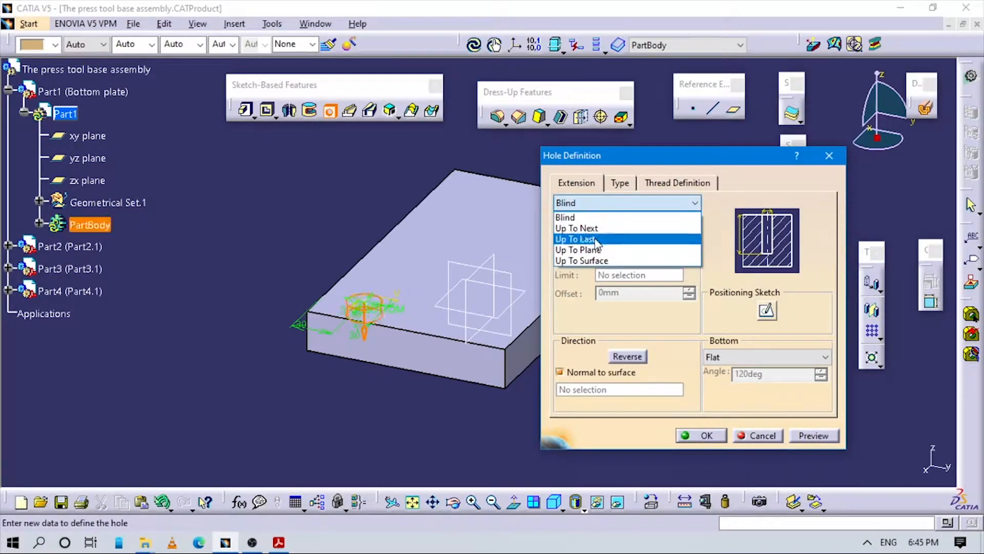
left_click(575, 236)
left_click(597, 203)
left_click(587, 238)
left_click(596, 203)
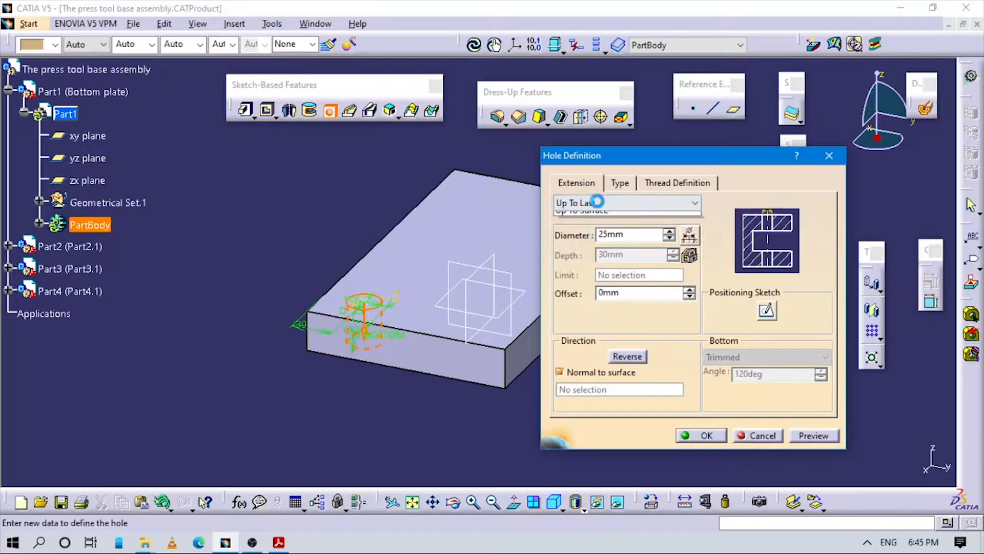
left_click(596, 229)
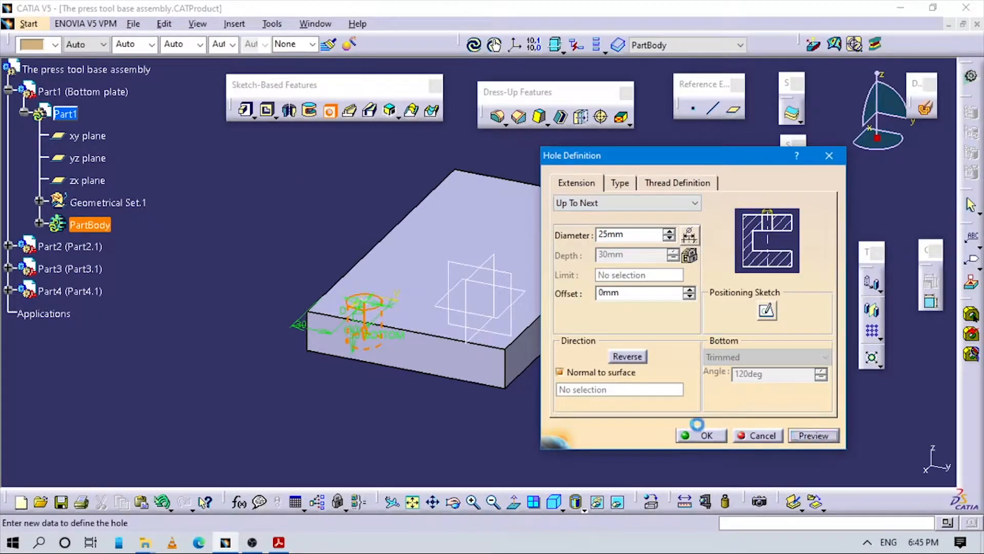
left_click(699, 433)
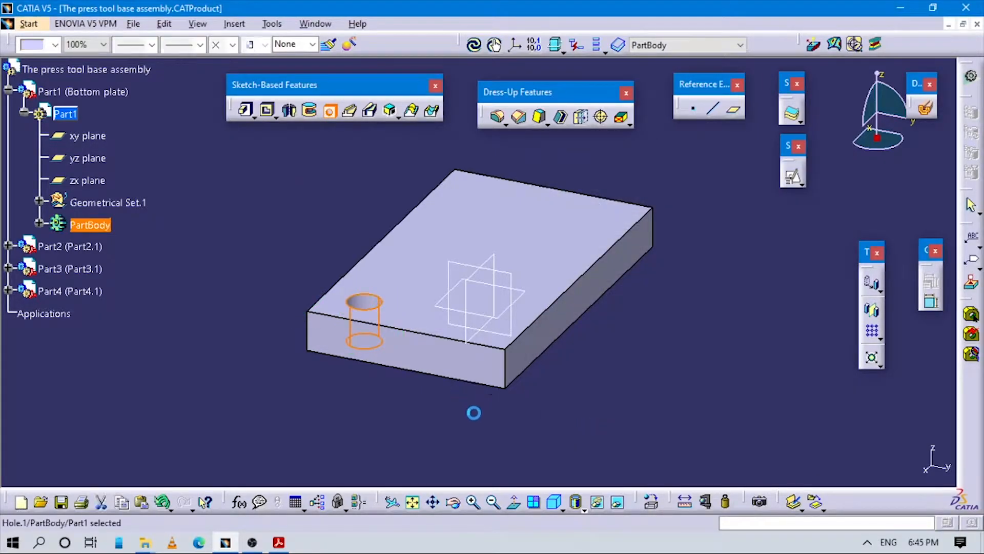
left_click(441, 395)
middle_click_drag(490, 362, 409, 359)
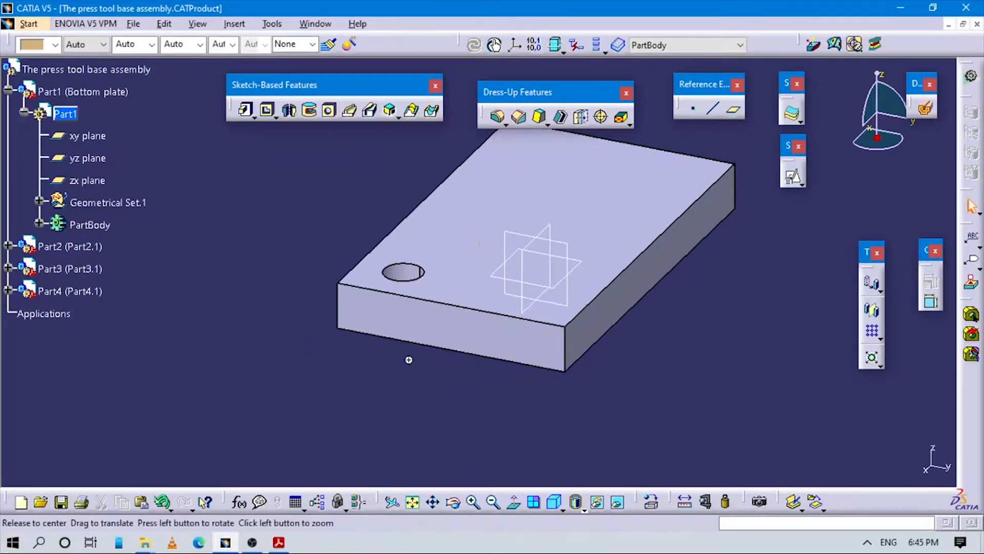
left_click(416, 279)
left_click(439, 367)
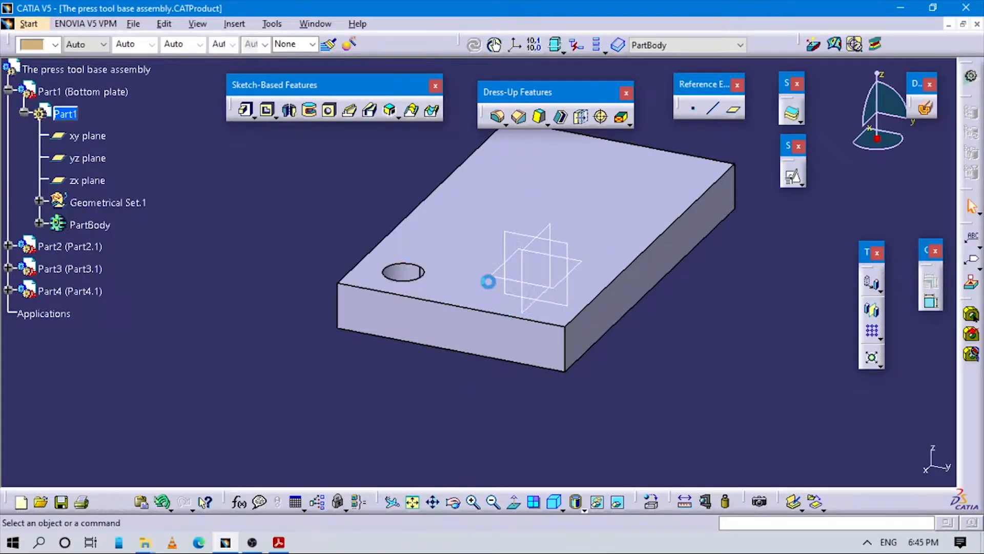
middle_click_drag(488, 281, 483, 312)
left_click(408, 309)
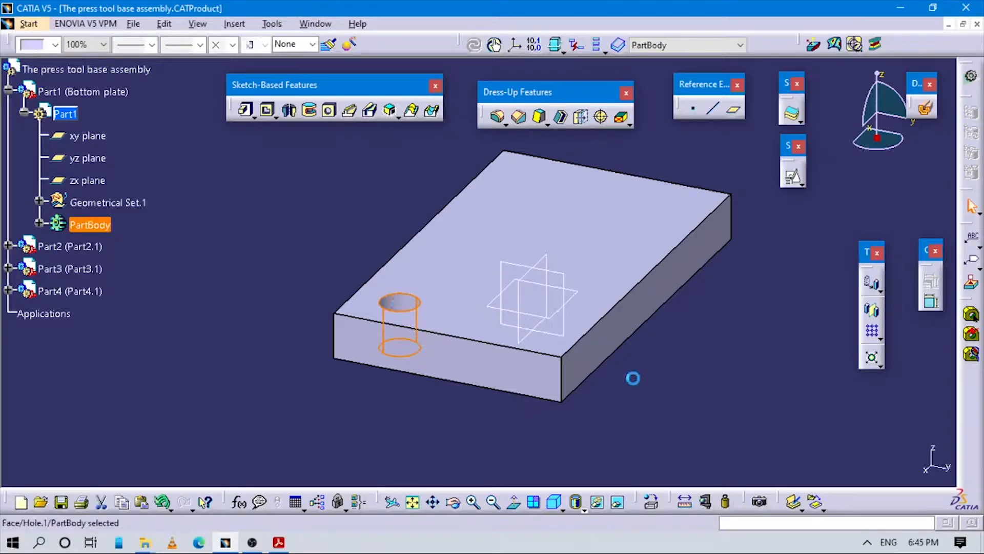
left_click(618, 348)
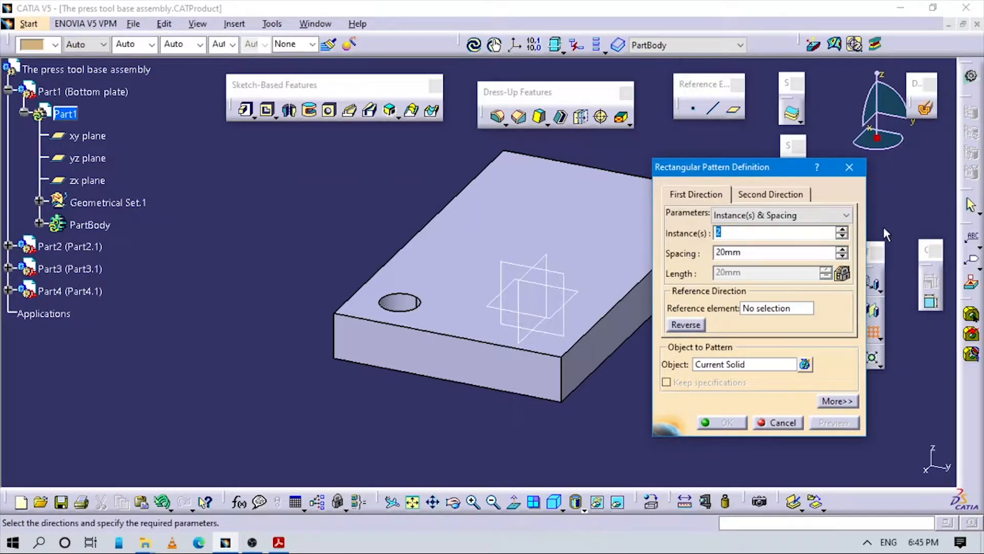
Set up a rectangular pattern of the corner hole with the X Axis as its reference direction
left_click_drag(778, 171, 728, 172)
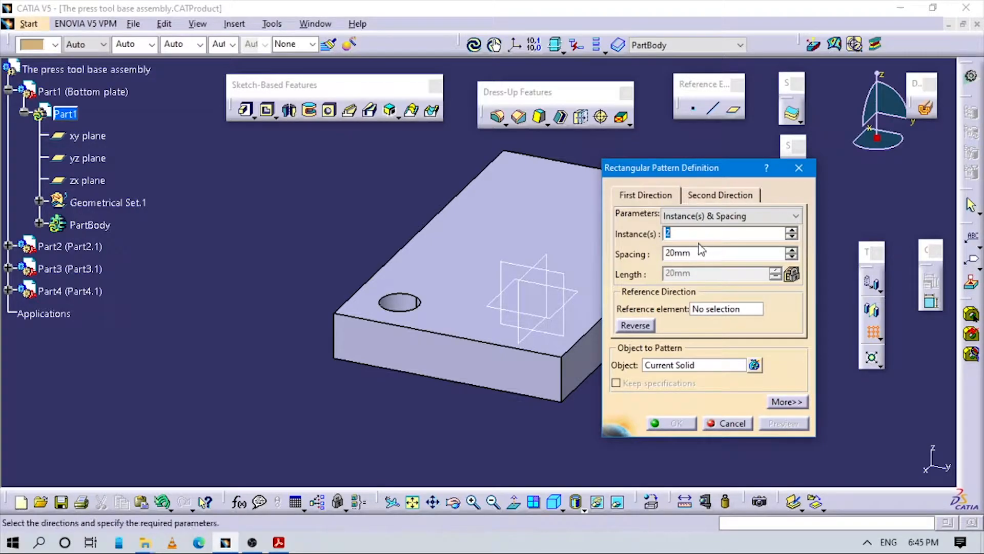
left_click(707, 310)
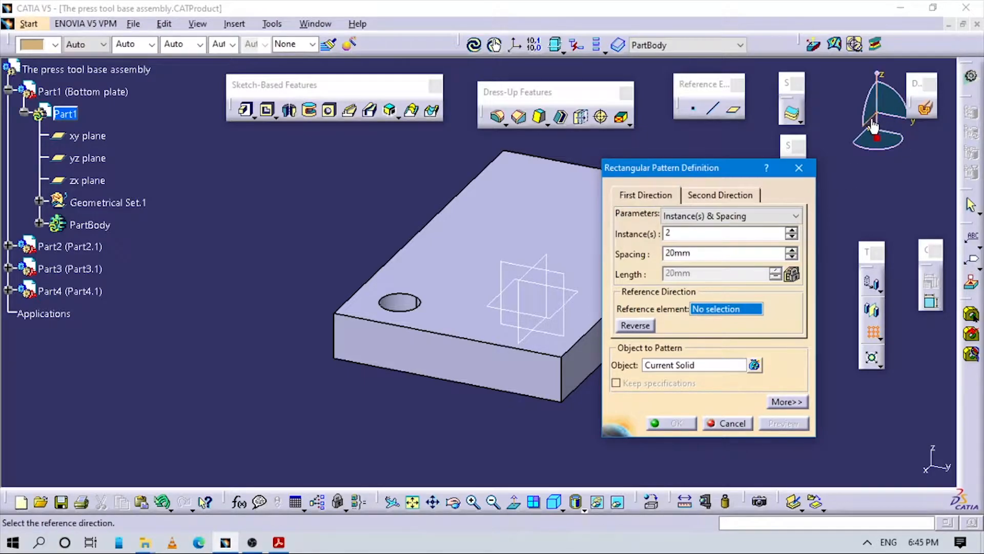
right_click(714, 308)
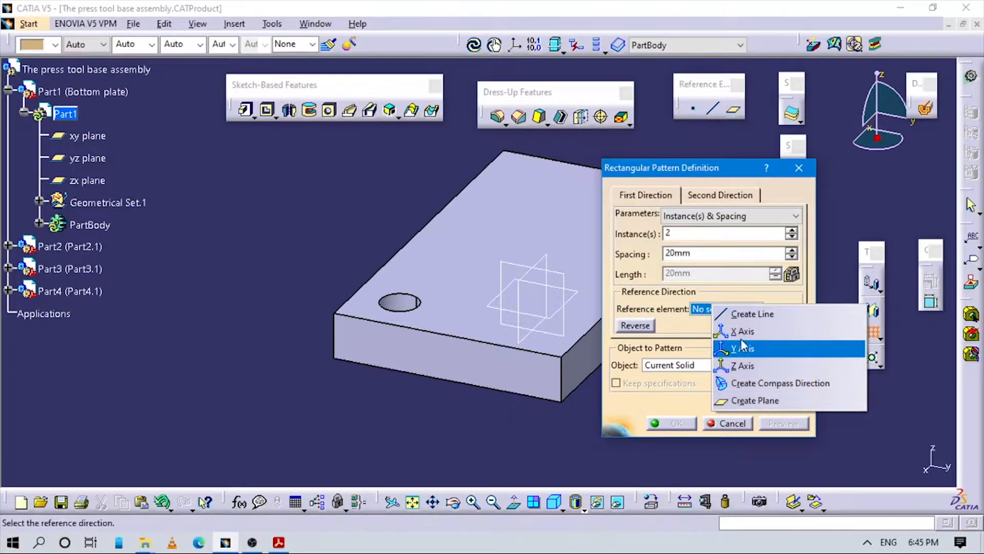
left_click(742, 331)
left_click(682, 365)
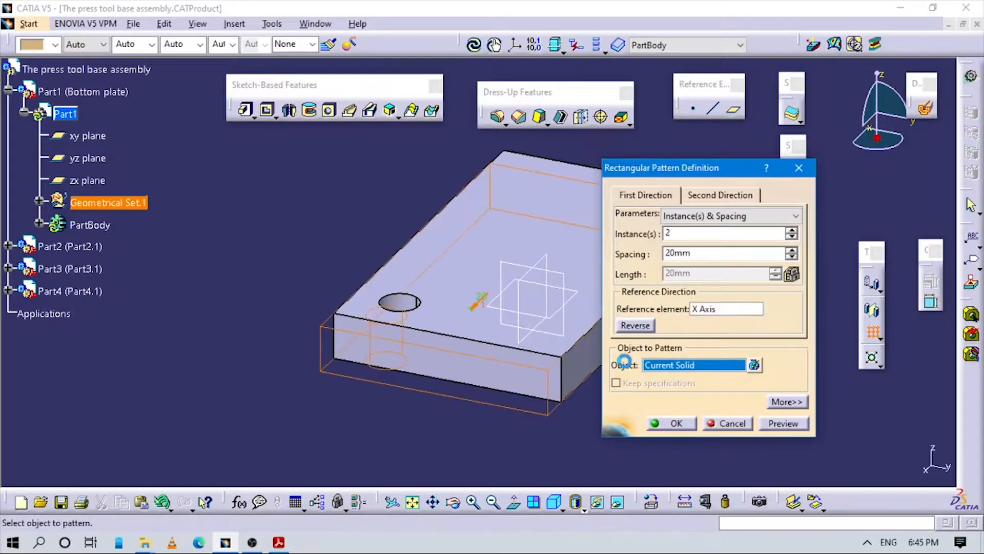
left_click(416, 301)
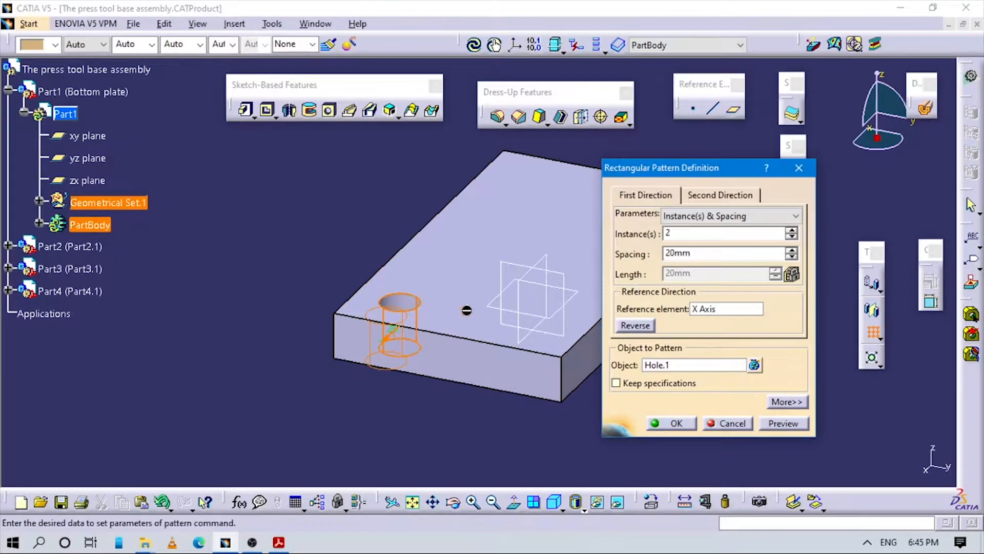
Check the hole spacing in 12. Assembly.pdf and create the pattern with 2 instances spaced 190 mm apart
key("alt+Tab")
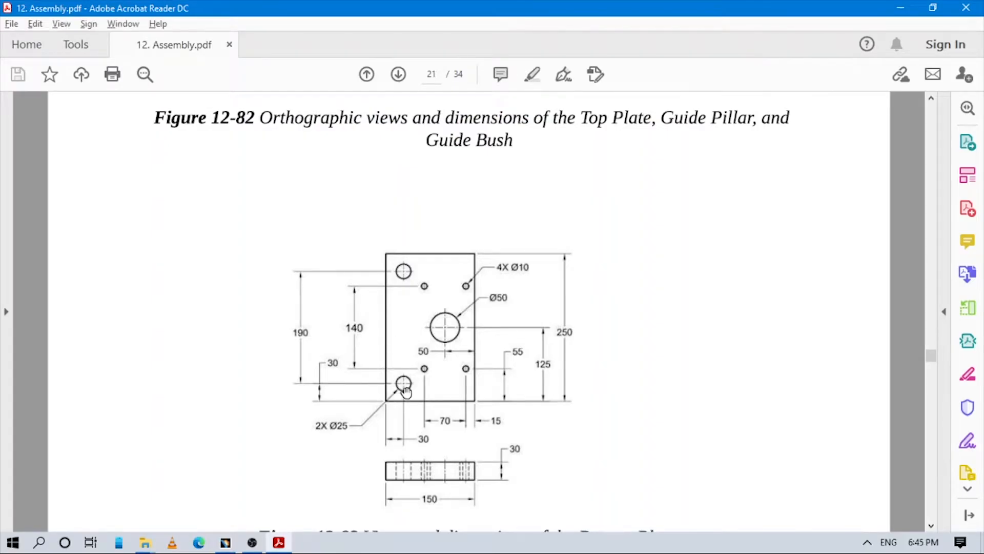
key("alt+Tab")
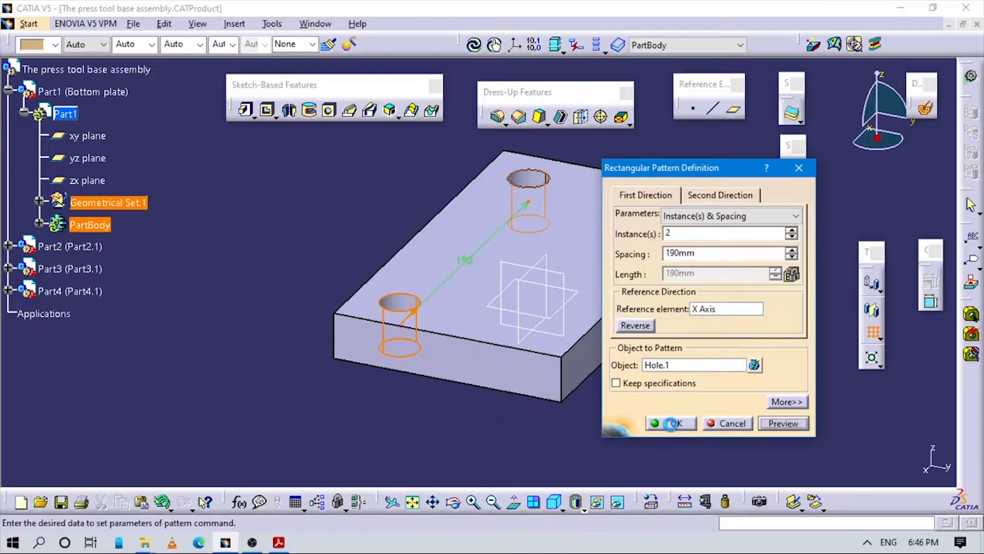
left_click(672, 423)
Colour the inner face of the original 25 mm hole salmon pink
middle_click_drag(645, 247, 672, 355)
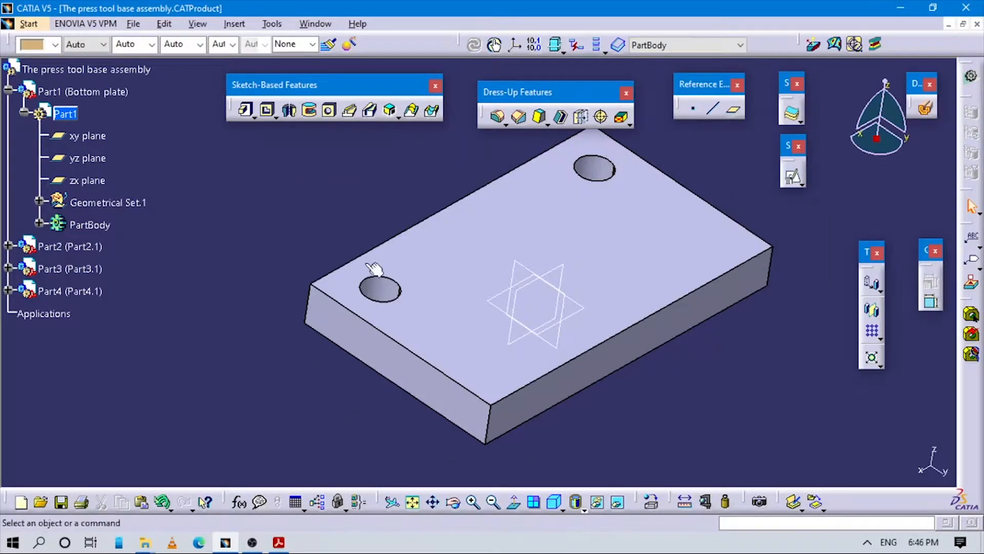
left_click(374, 285)
left_click(314, 248)
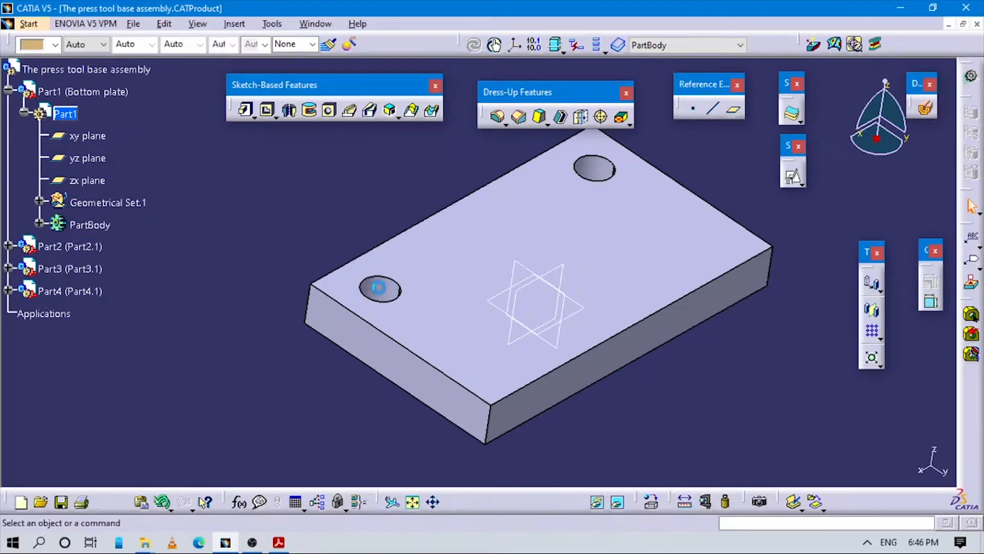
left_click(393, 281)
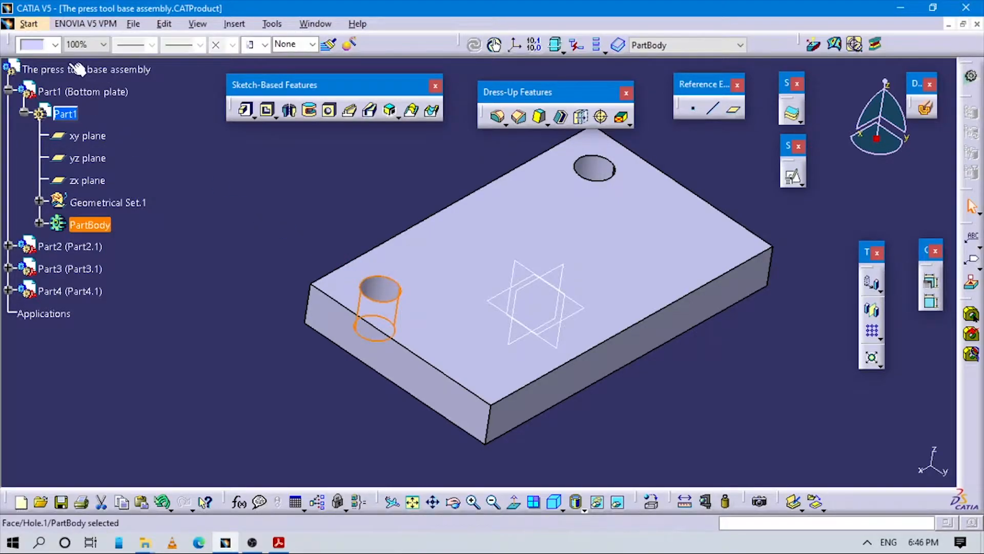
left_click(55, 45)
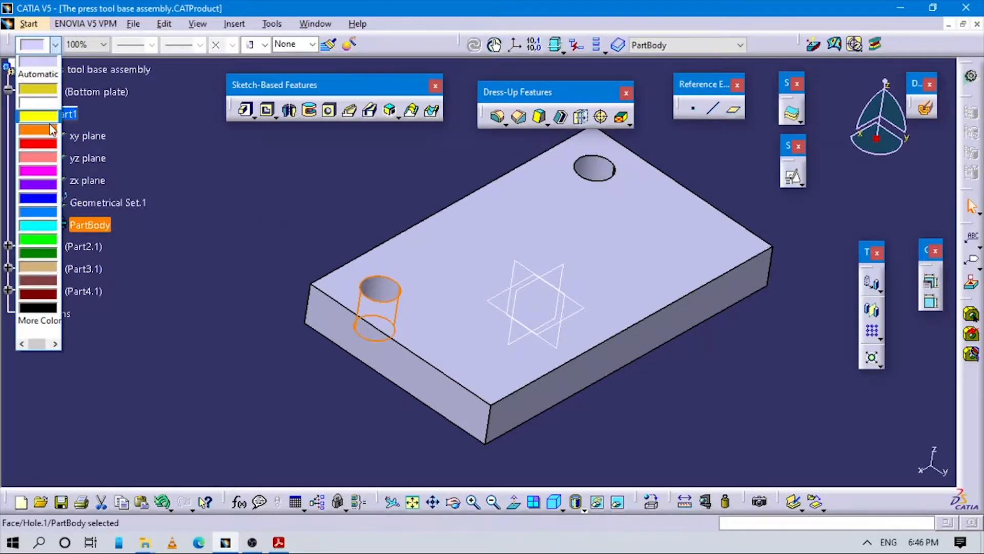
left_click(45, 158)
left_click(297, 232)
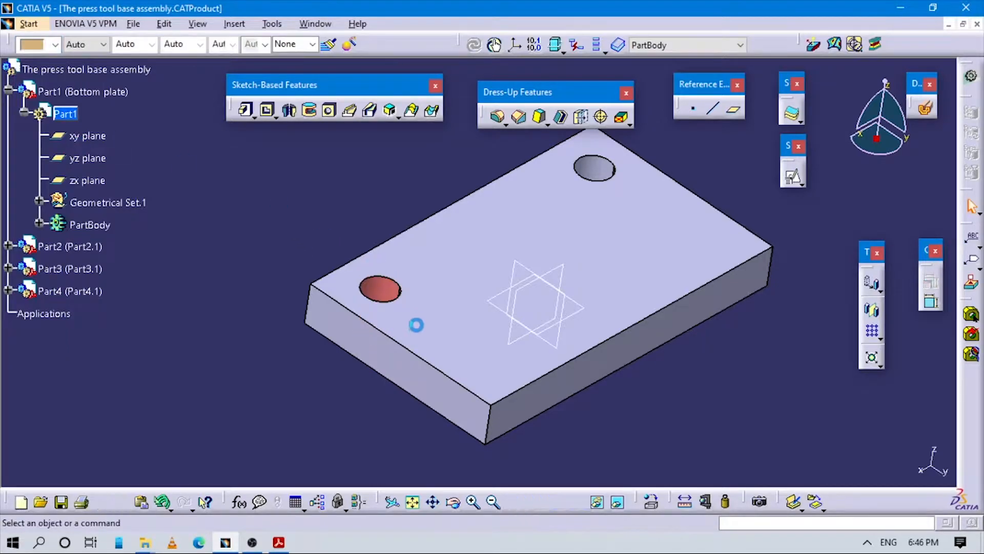
Examine the coloured hole and its patterned copy on the plate from several angles
mouse_move(413, 338)
middle_mouse_down()
mouse_move(352, 384)
mouse_move(496, 302)
mouse_move(407, 336)
middle_mouse_up()
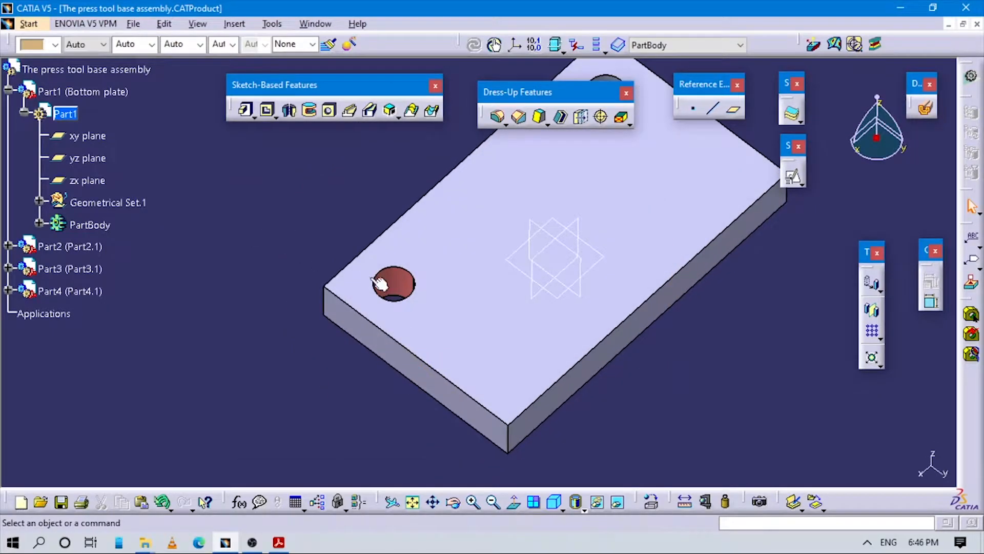
mouse_move(417, 286)
middle_mouse_down()
mouse_move(470, 356)
mouse_move(439, 281)
mouse_move(402, 234)
mouse_move(432, 294)
middle_mouse_up()
middle_click_drag(576, 179, 673, 273)
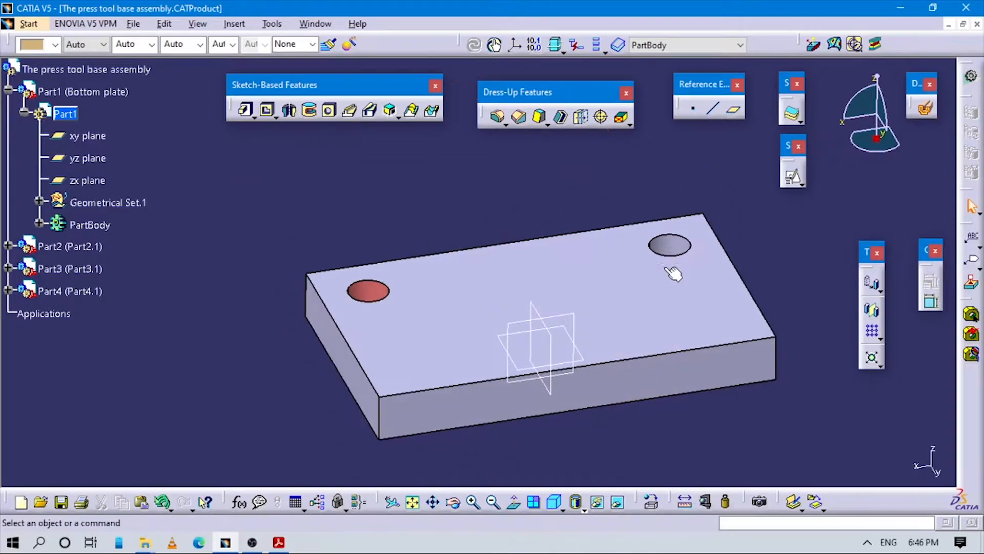
middle_click_drag(391, 224, 586, 223)
middle_click_drag(434, 346, 581, 203)
left_click(615, 156)
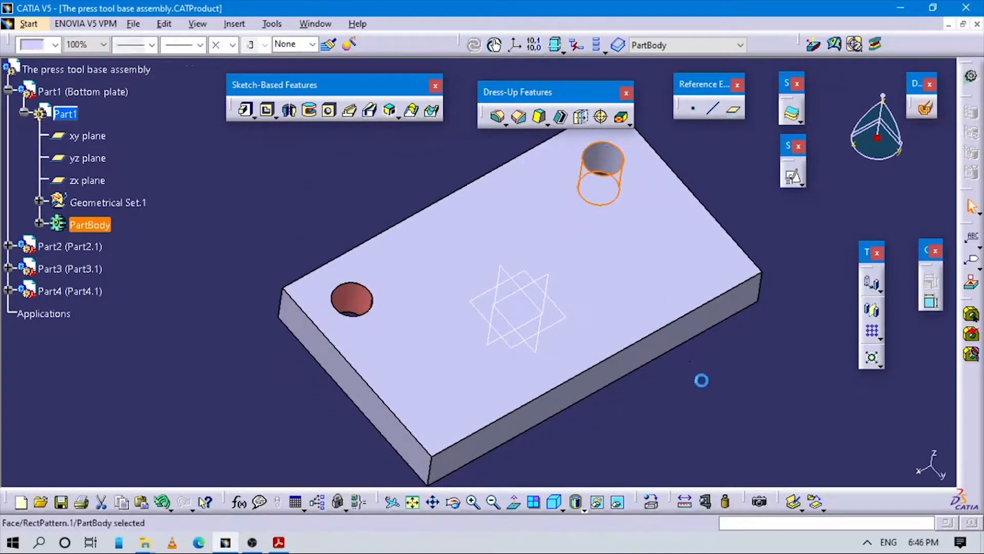
left_click(272, 184)
middle_click_drag(493, 375, 388, 260)
left_click(347, 288)
left_click(664, 394)
Check the remaining hole dimensions in 12. Assembly.pdf and start a new hole on the plate's top face
key("alt+Tab")
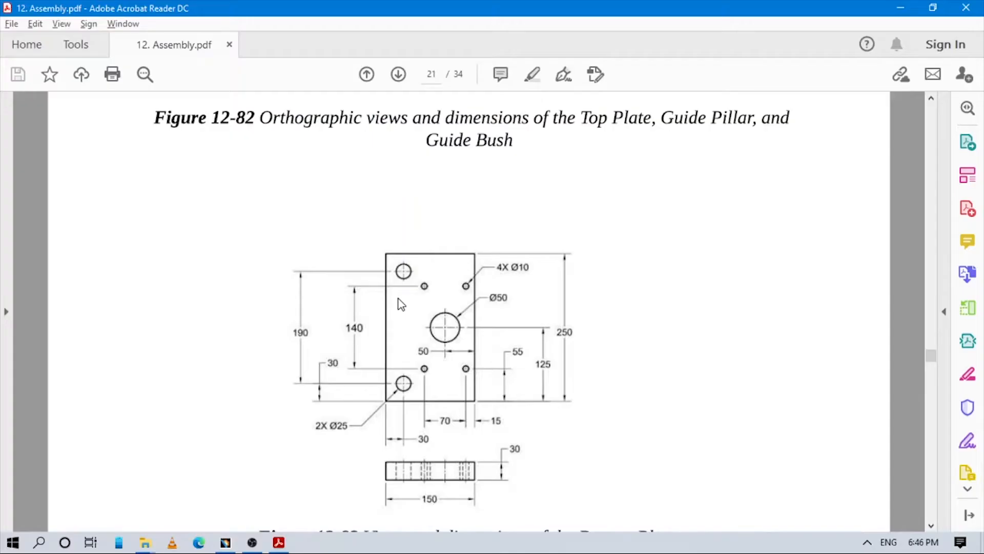
key("alt+Tab")
middle_click_drag(543, 307, 605, 323)
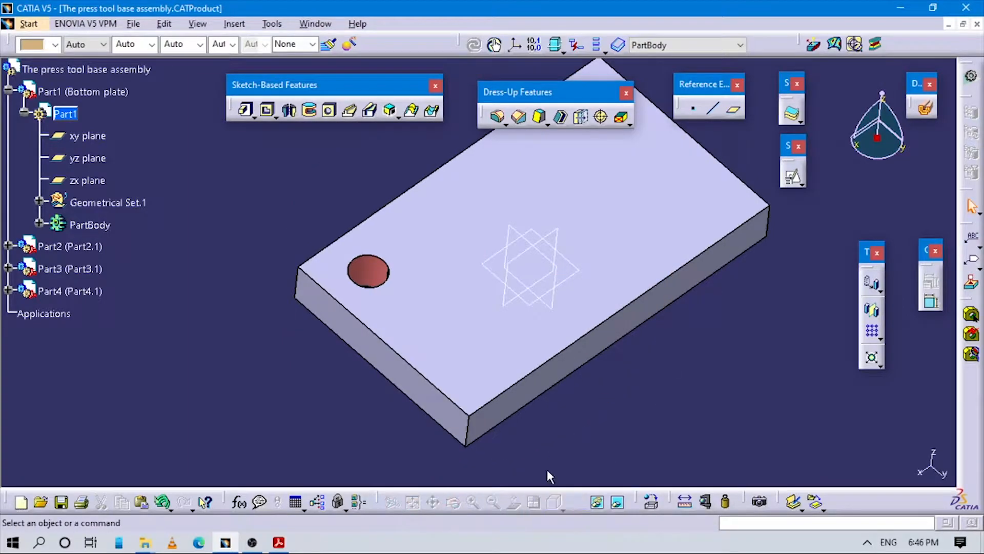
key("alt+Tab")
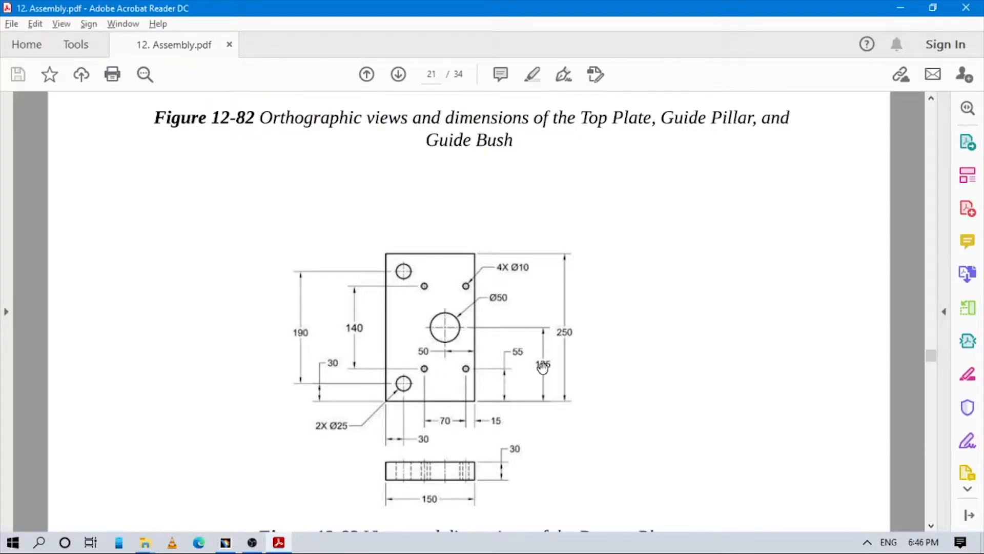
key("alt+Tab")
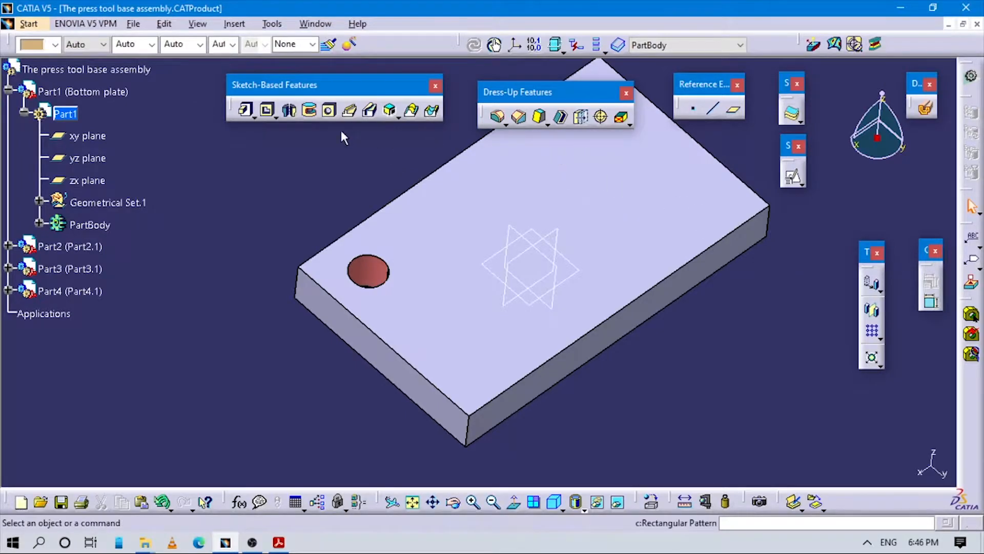
left_click(329, 110)
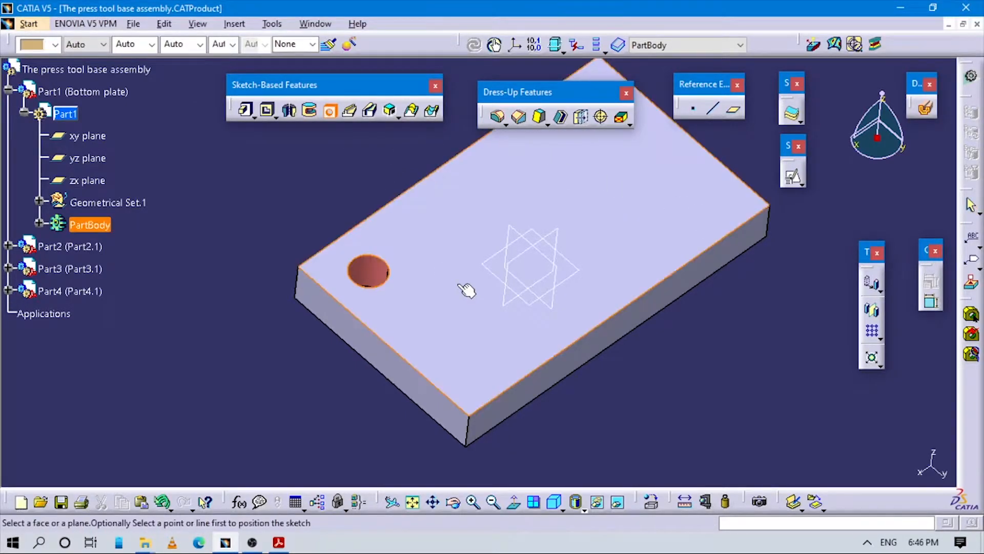
left_click(468, 289)
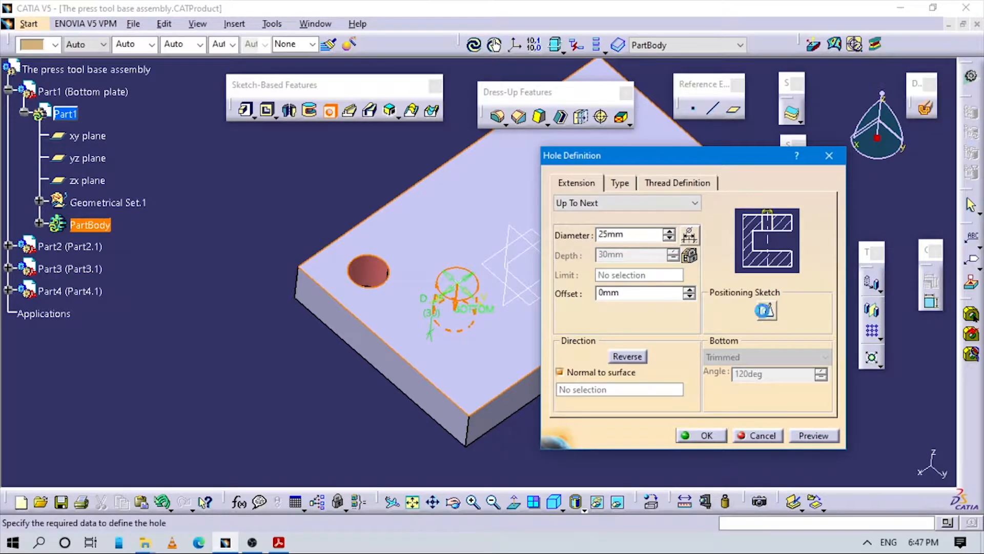
Open the new hole's positioning sketch and check its location in 12. Assembly.pdf
left_click(279, 542)
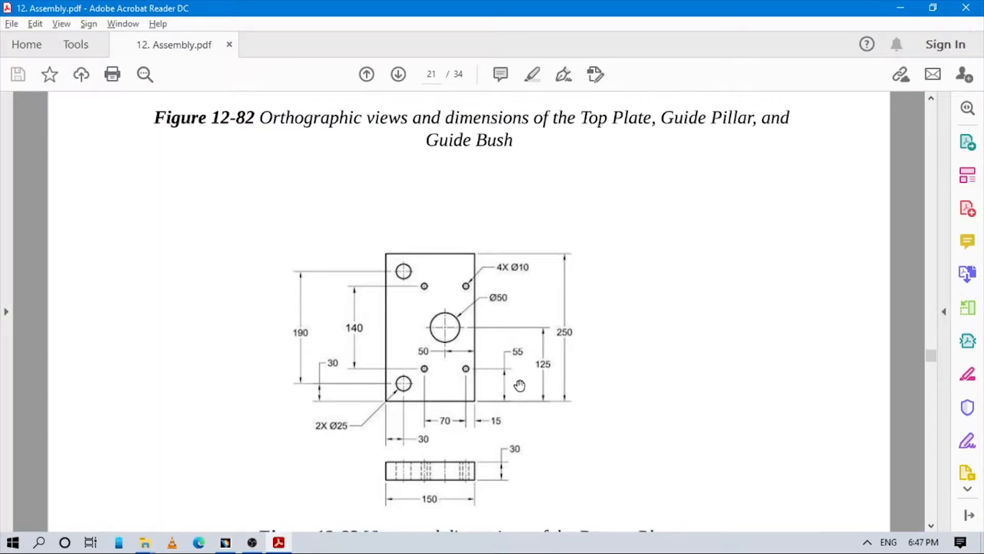
key("alt+Tab")
middle_click(653, 299)
key("alt+Tab")
key("alt+Tab")
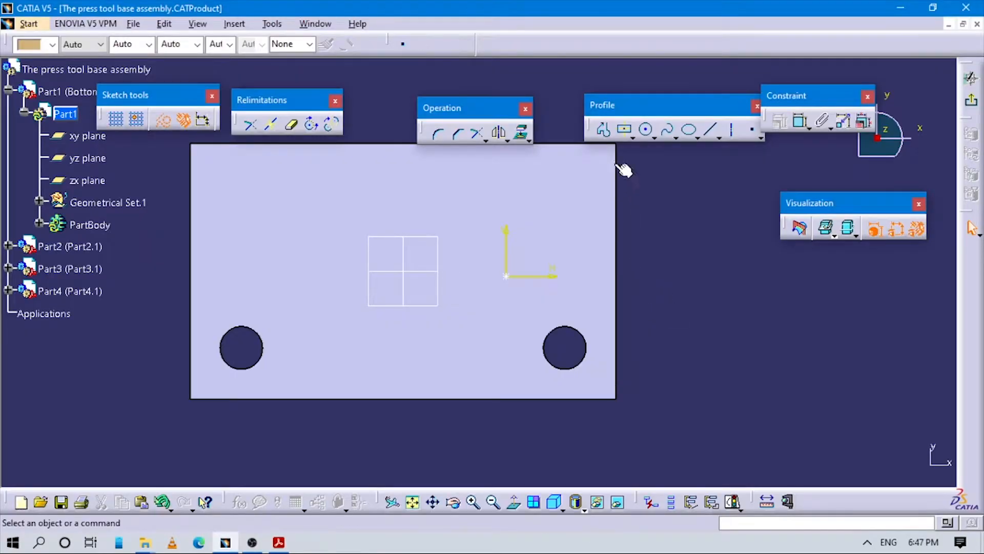
Dimension the hole centre 55 mm from the plate's nearest short edge, checking the distance in 12. Assembly.pdf
left_click(801, 121)
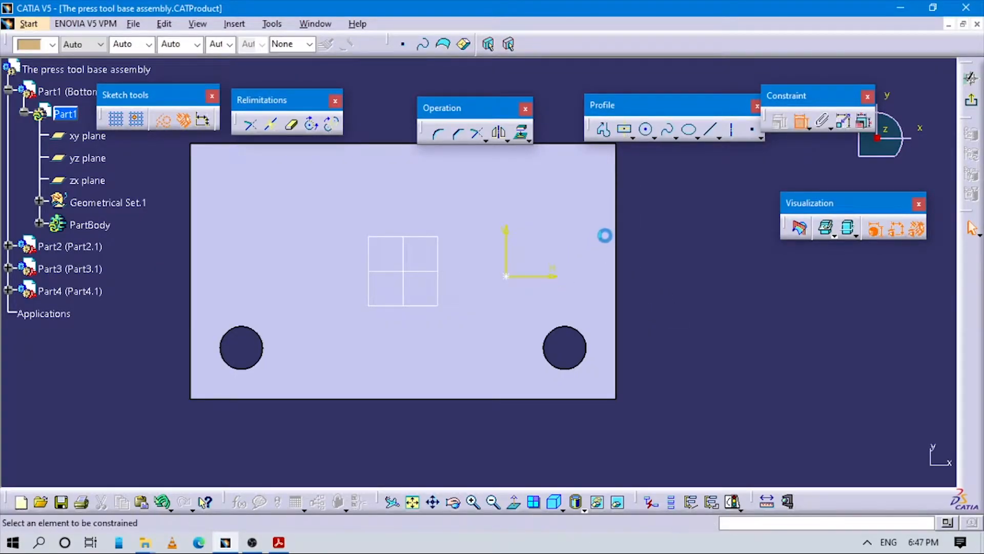
left_click(510, 251)
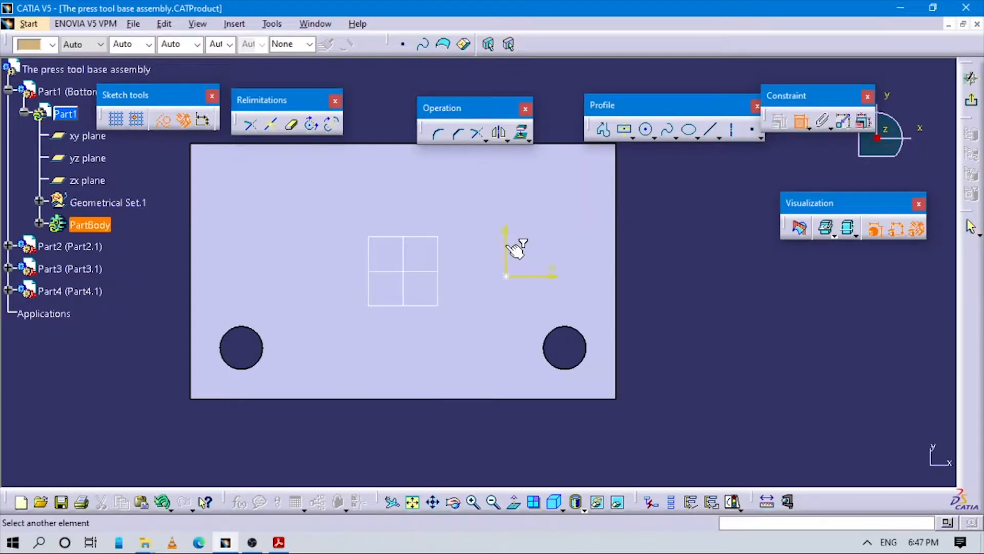
left_click(510, 278)
left_click(652, 232)
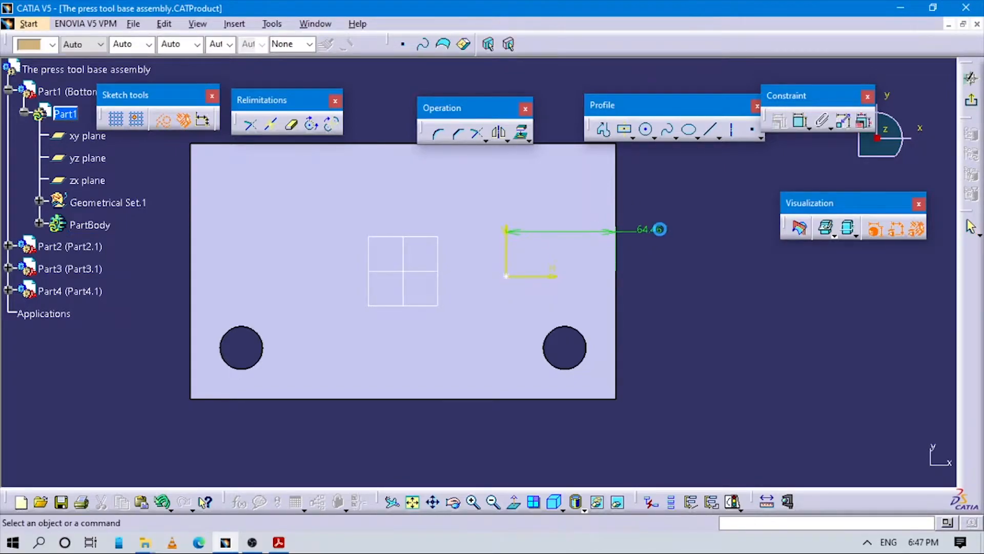
double_click(659, 229)
key("alt+Tab")
key("alt+Tab")
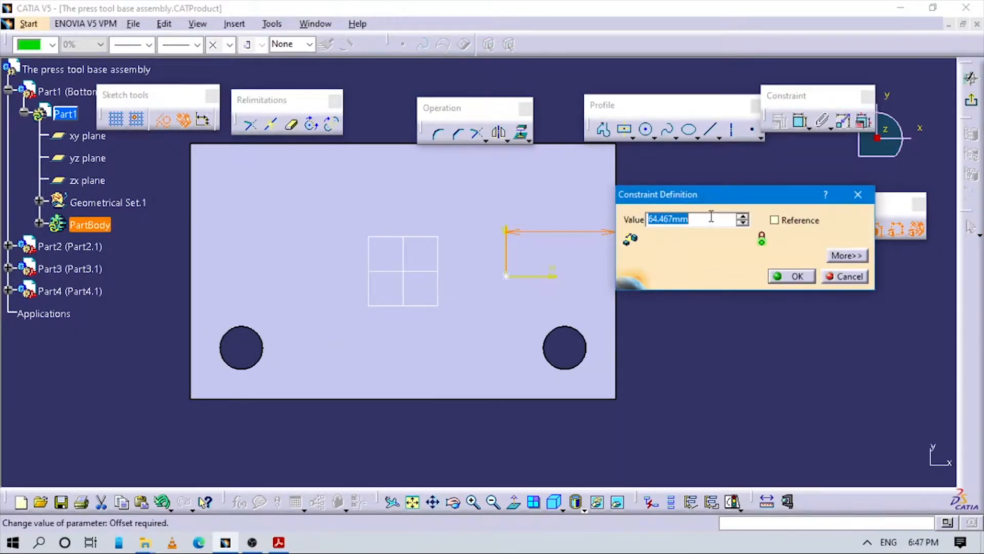
key("Return")
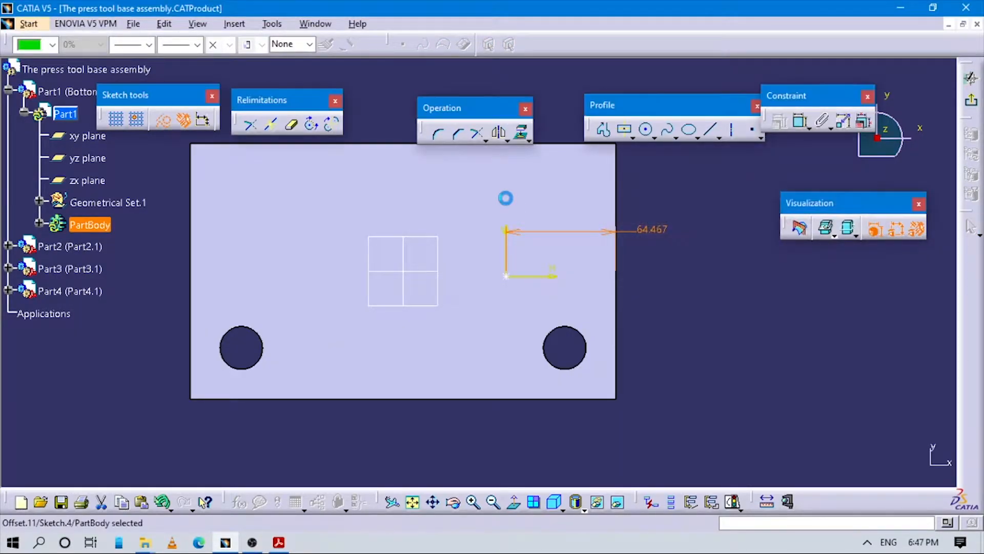
key("alt+Tab")
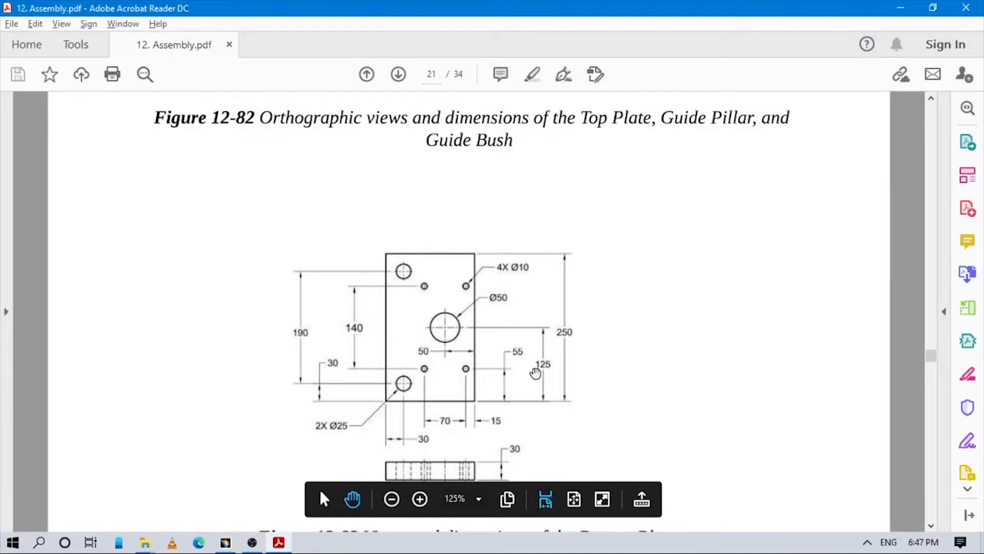
key("alt+Tab")
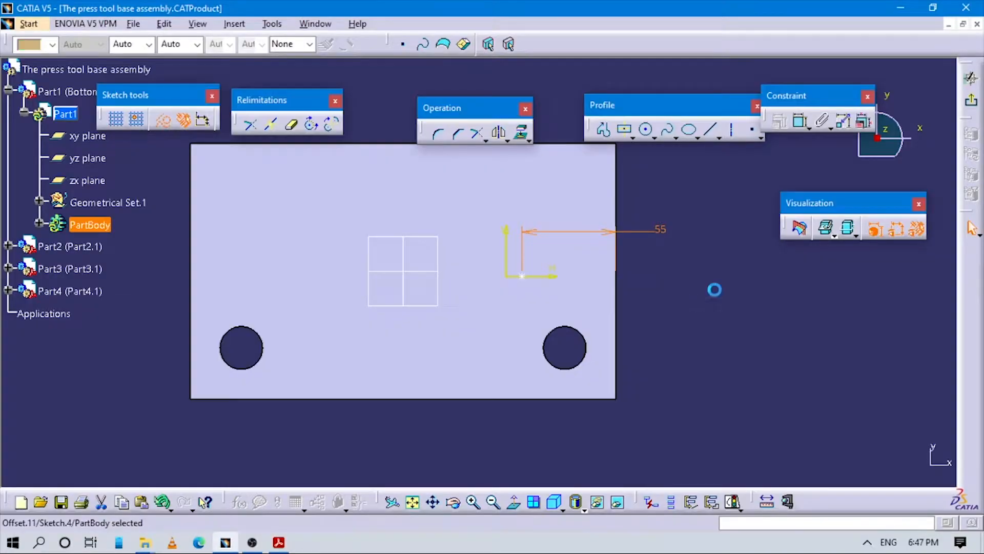
Dimension the hole centre 15 mm from the plate's adjacent long edge and exit the positioning sketch
left_click(789, 122)
left_click(522, 275)
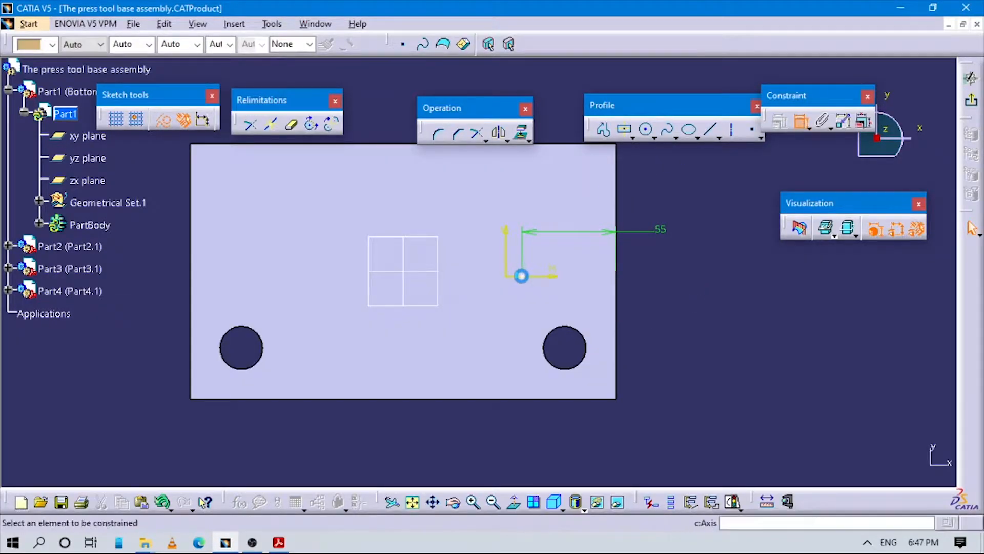
left_click(573, 145)
left_click(647, 180)
double_click(648, 180)
type("15")
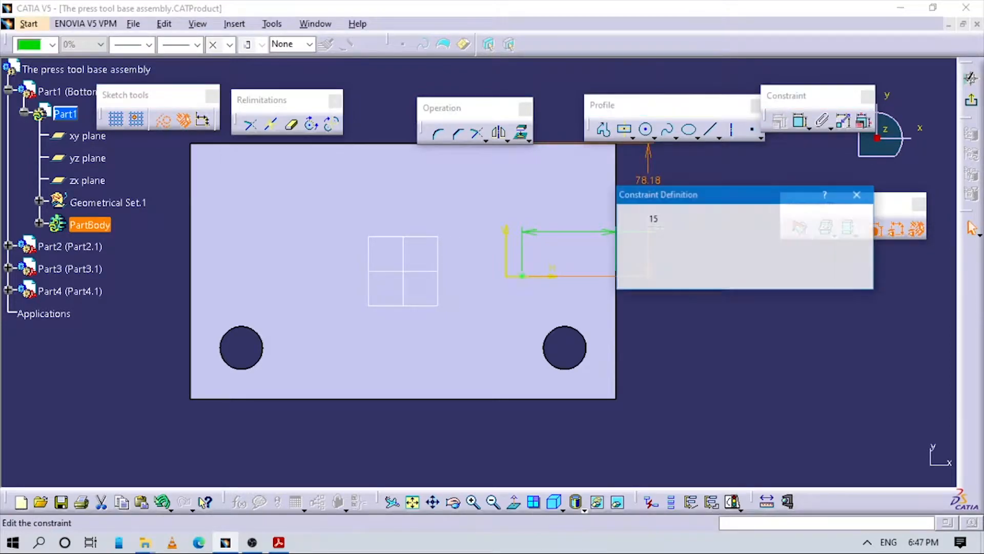
key("Return")
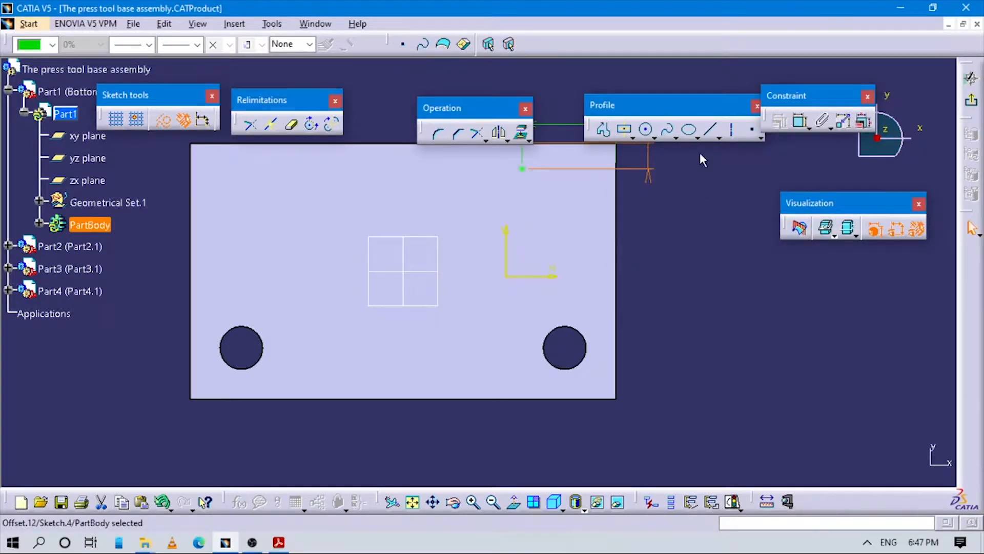
middle_click_drag(672, 222, 637, 281)
left_click(971, 100)
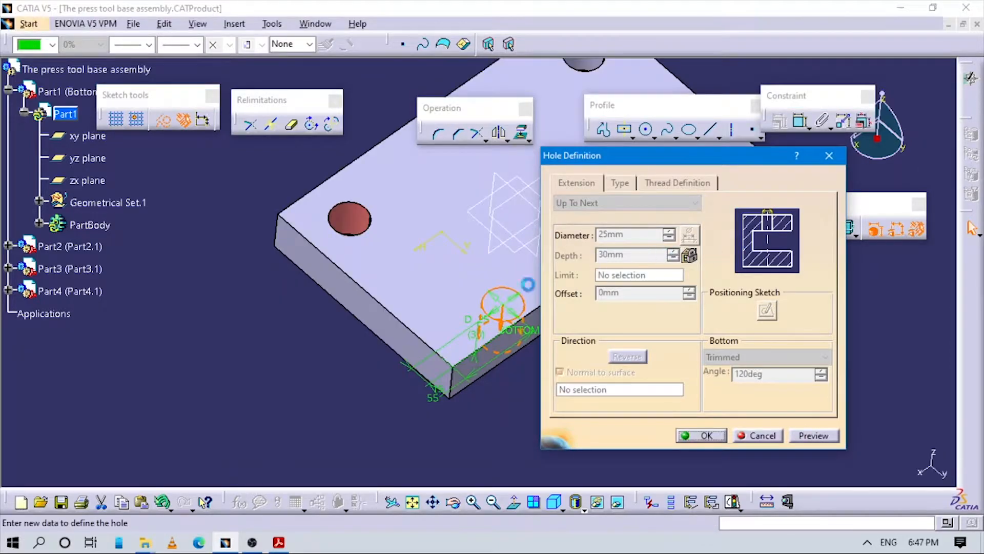
Check the small hole's diameter in 12. Assembly.pdf, then set it to 10 mm and create the hole
key("alt+Tab")
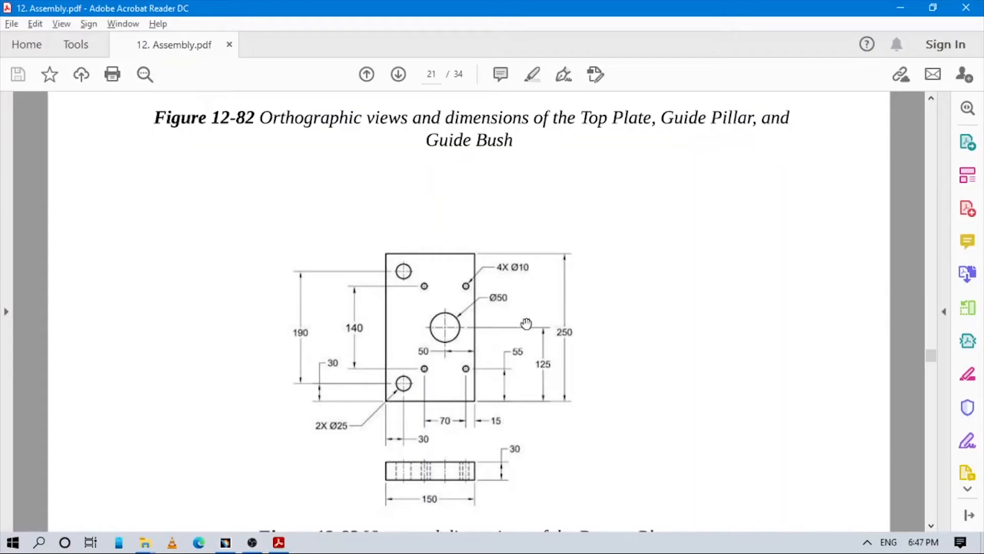
key("alt+Tab")
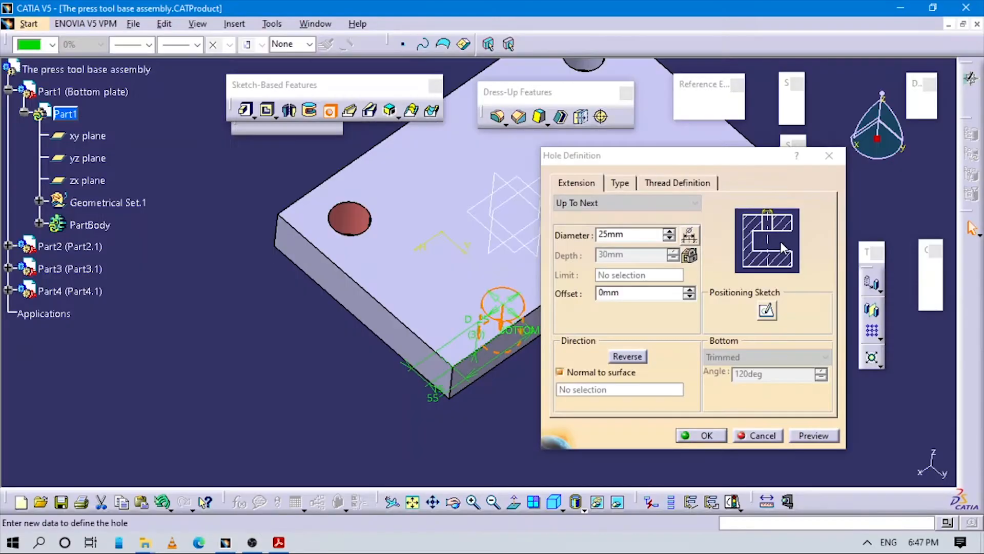
type("10")
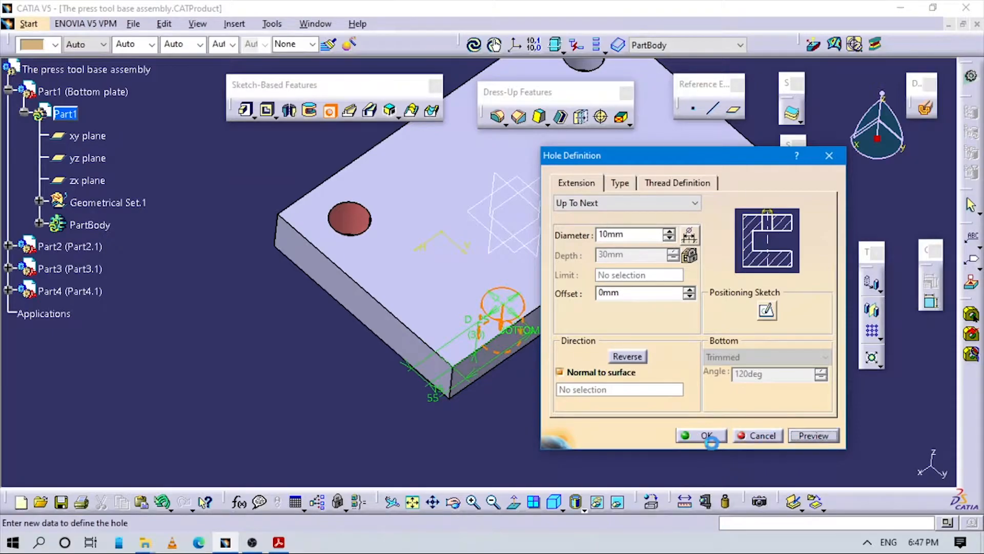
left_click(706, 436)
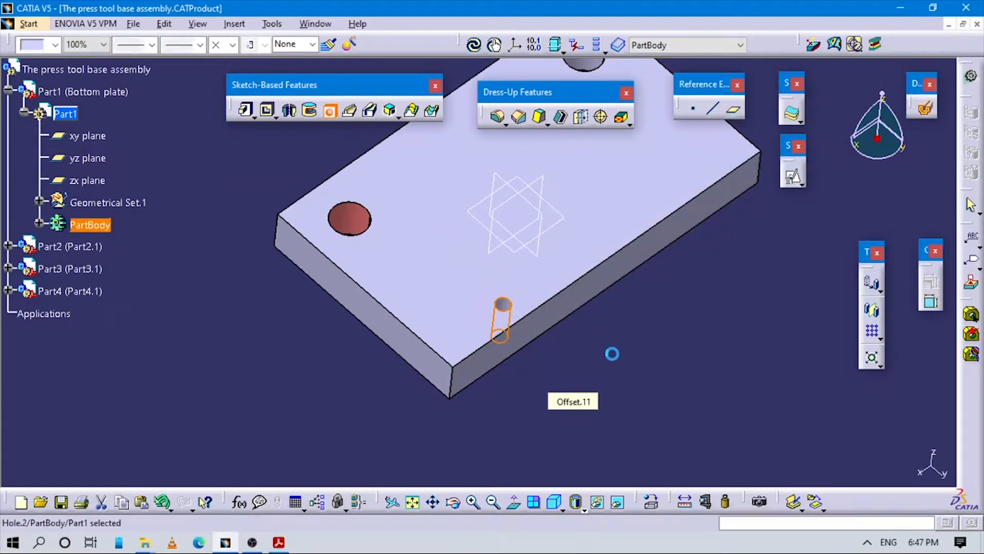
middle_click_drag(639, 312, 596, 346)
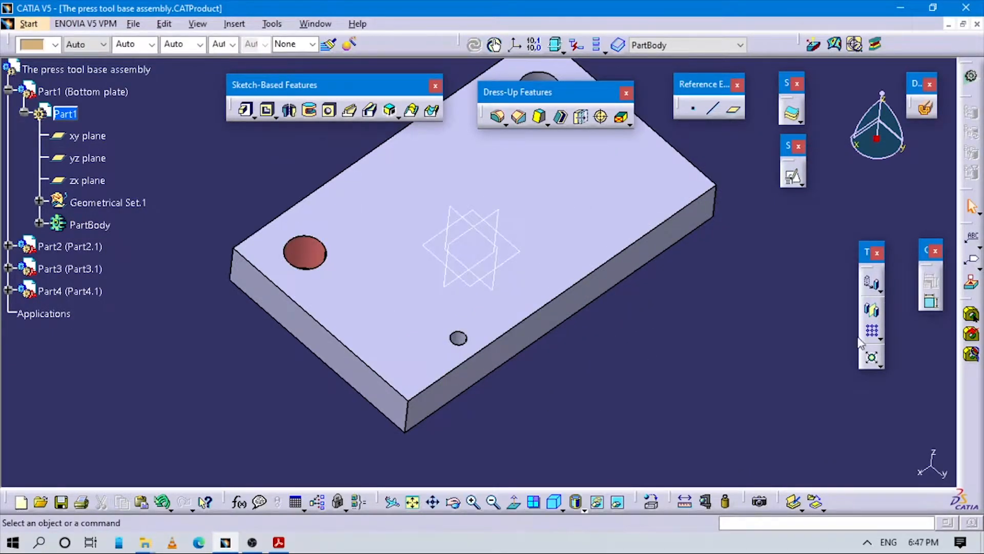
Start a rectangular pattern with the 10 mm hole as its object, checking the hole spacing in 12. Assembly.pdf
left_click(871, 331)
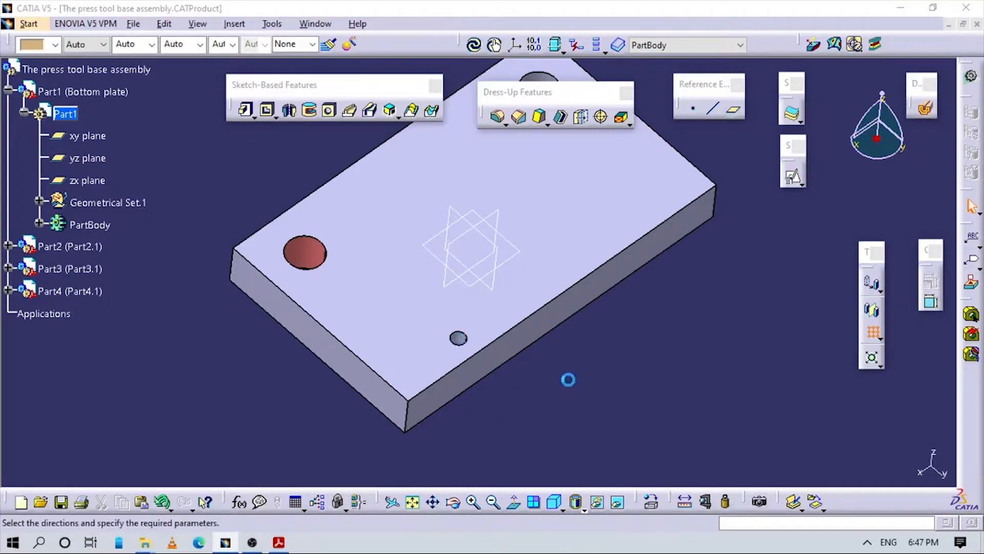
key("alt+Tab")
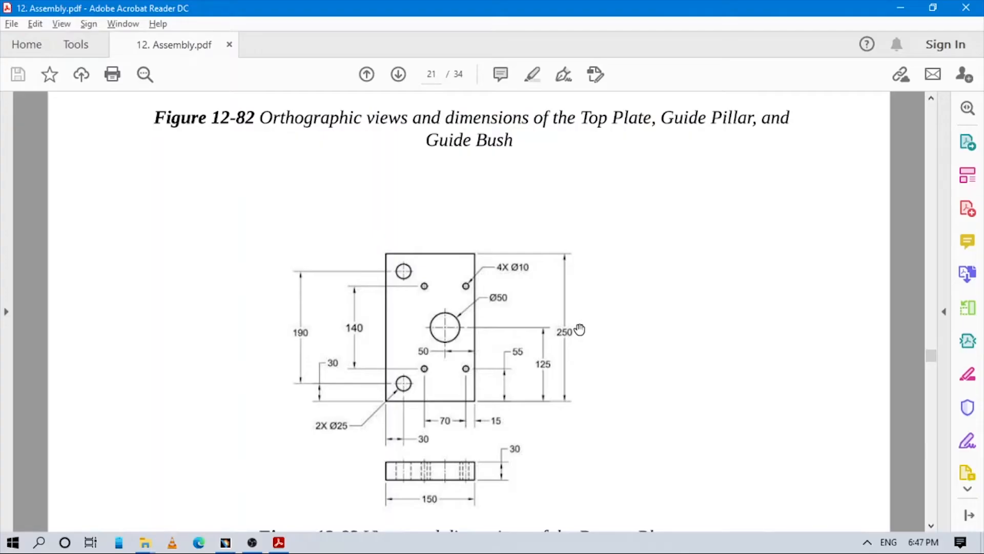
key("alt+Tab")
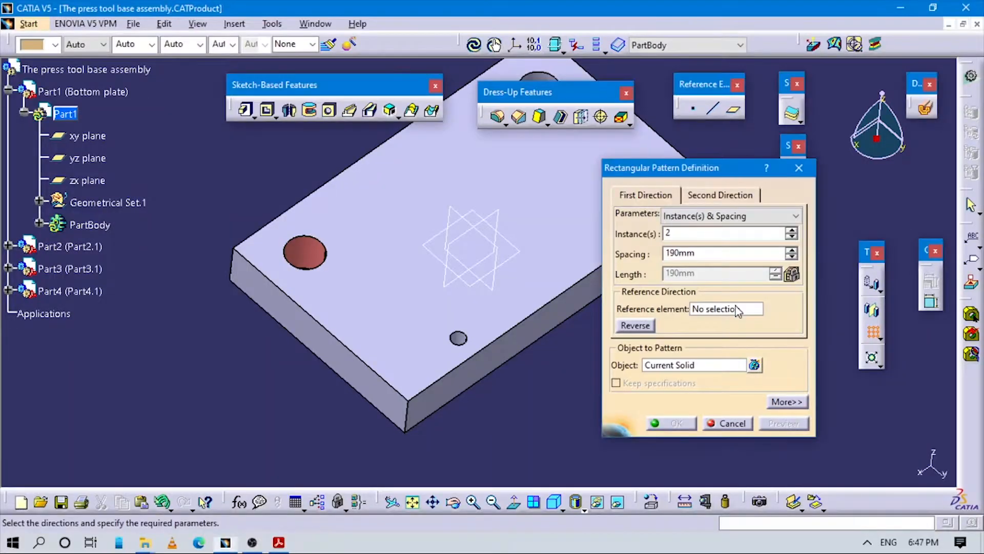
left_click(673, 366)
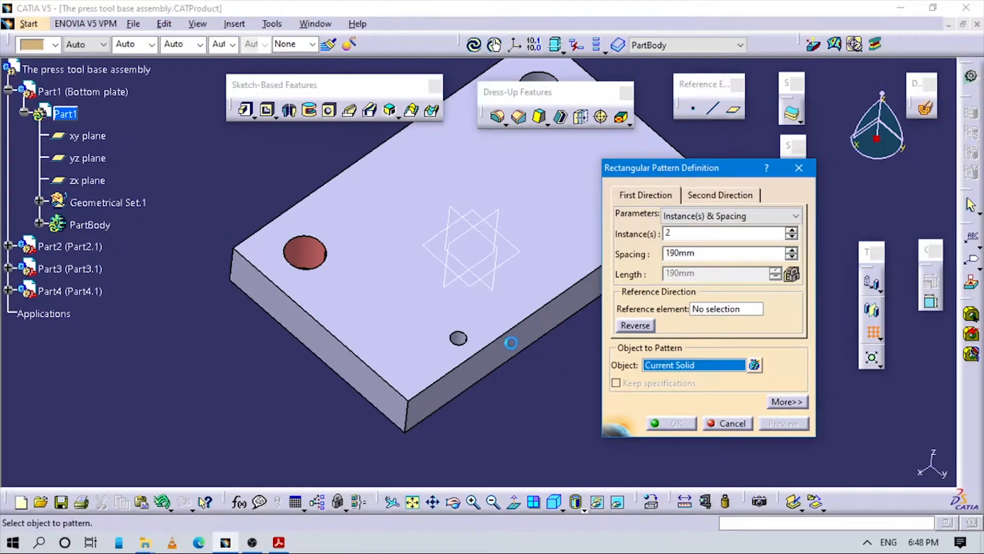
left_click(460, 340)
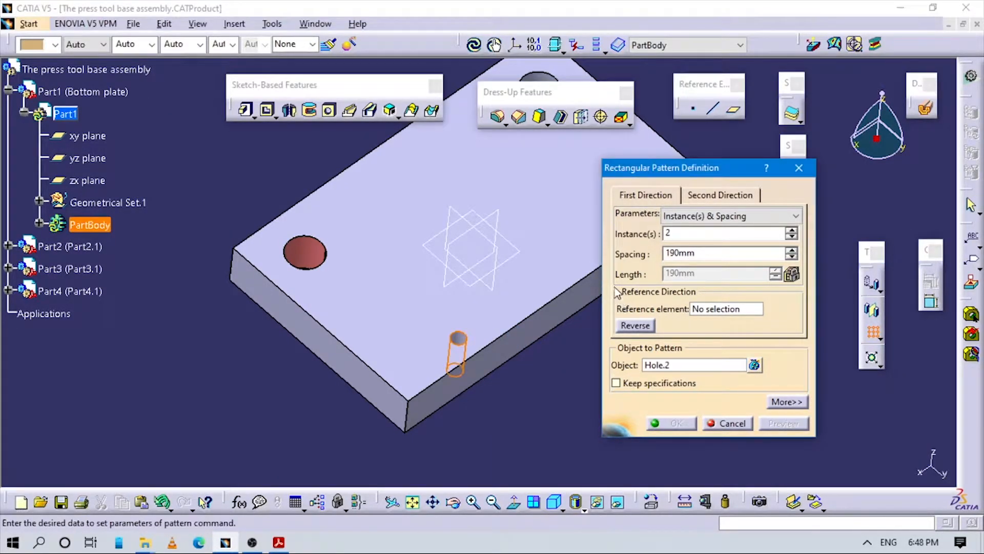
middle_click_drag(522, 333, 507, 347)
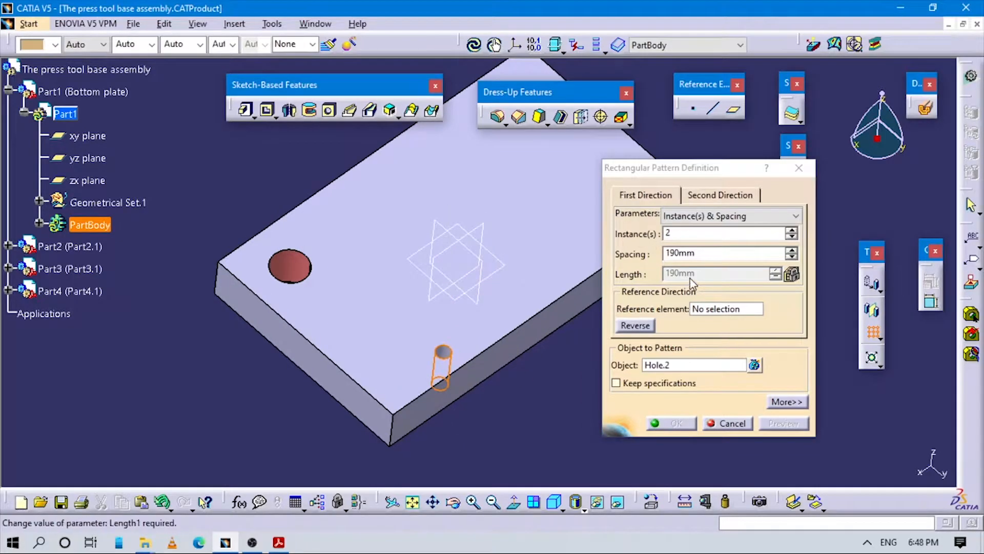
Define the pattern's first direction along the reversed X axis with 2 instances spaced 140 mm, checking the spacing in 12. Assembly.pdf
left_click(691, 234)
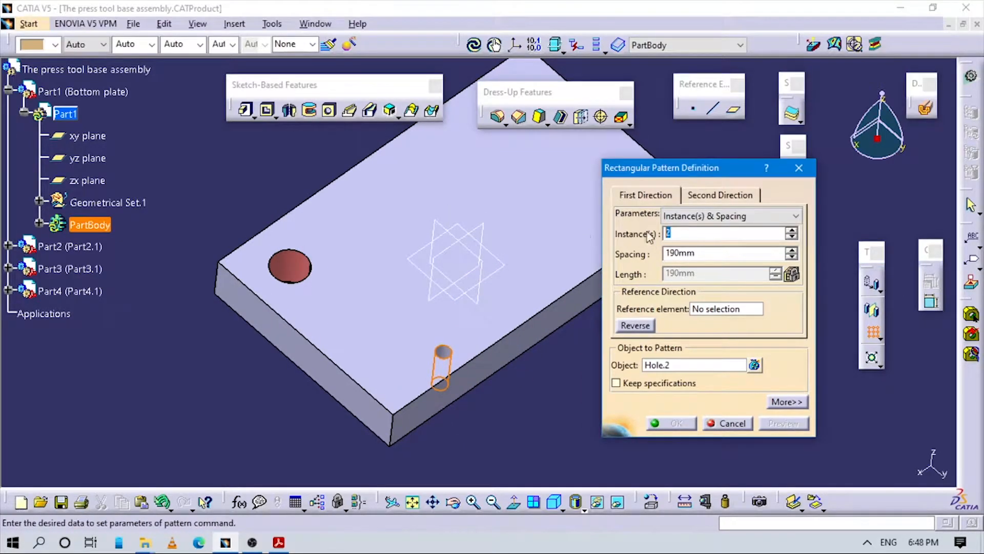
left_click(725, 308)
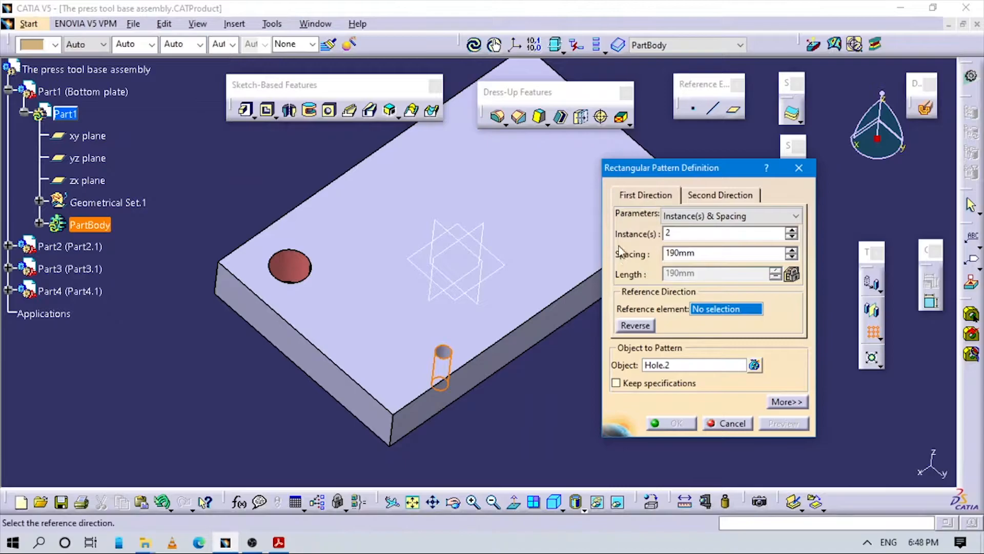
left_click(554, 501)
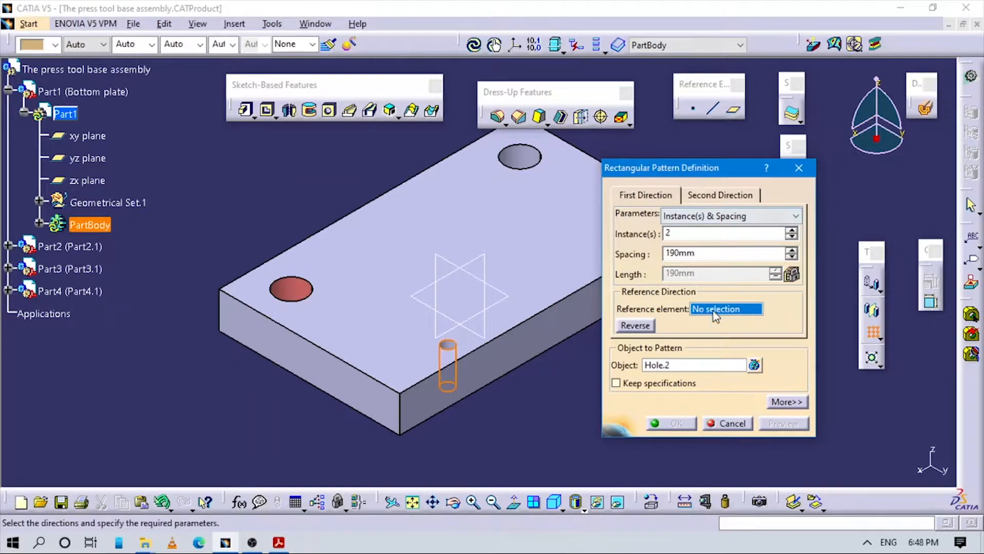
right_click(712, 309)
left_click(746, 342)
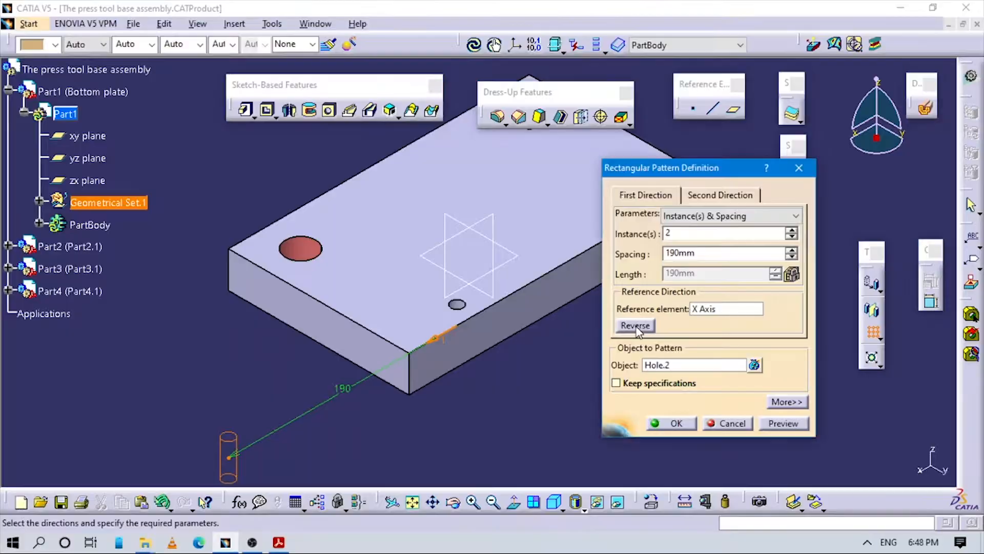
key("alt+Tab")
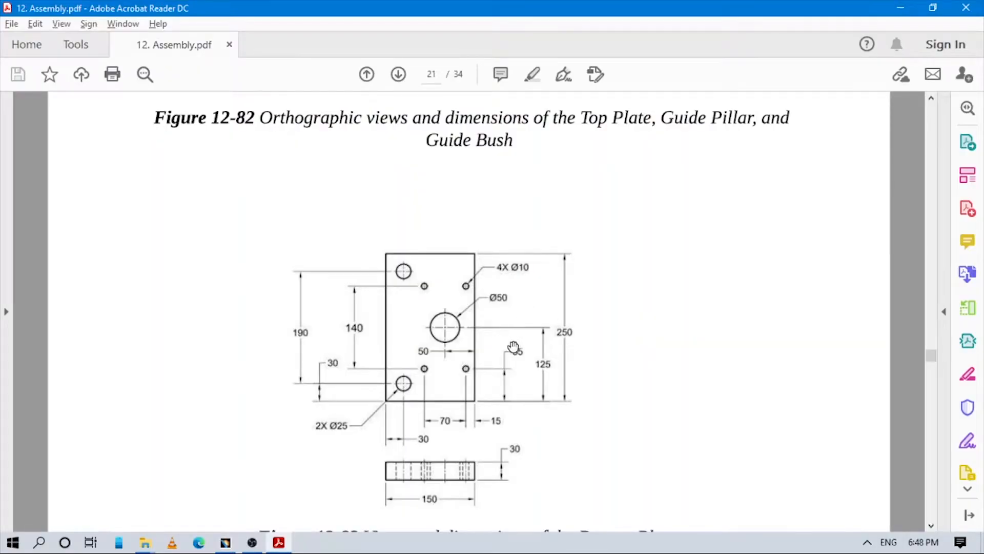
key("alt+Tab")
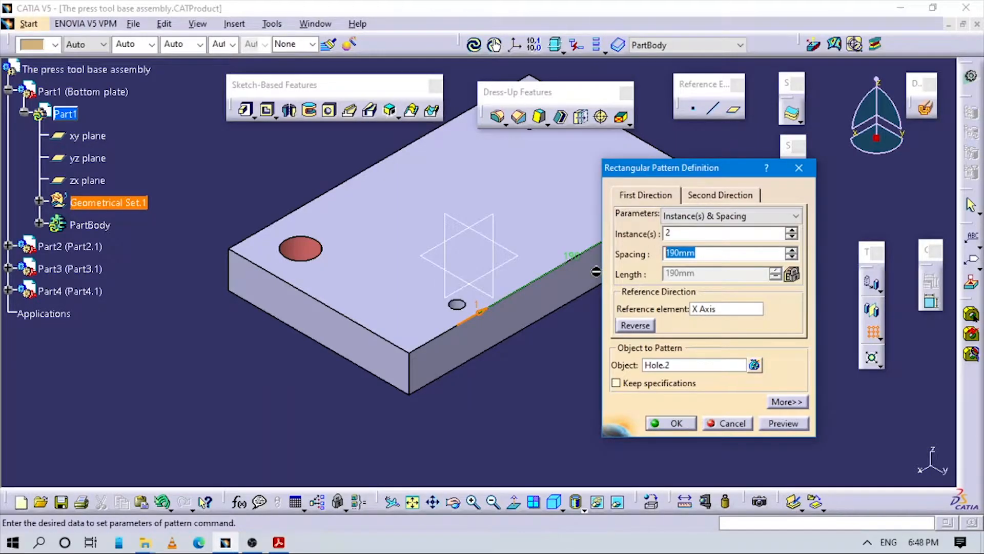
type("140")
Set the pattern's second direction to 2 instances spaced 70 mm, checking the distance in 12. Assembly.pdf
left_click(711, 195)
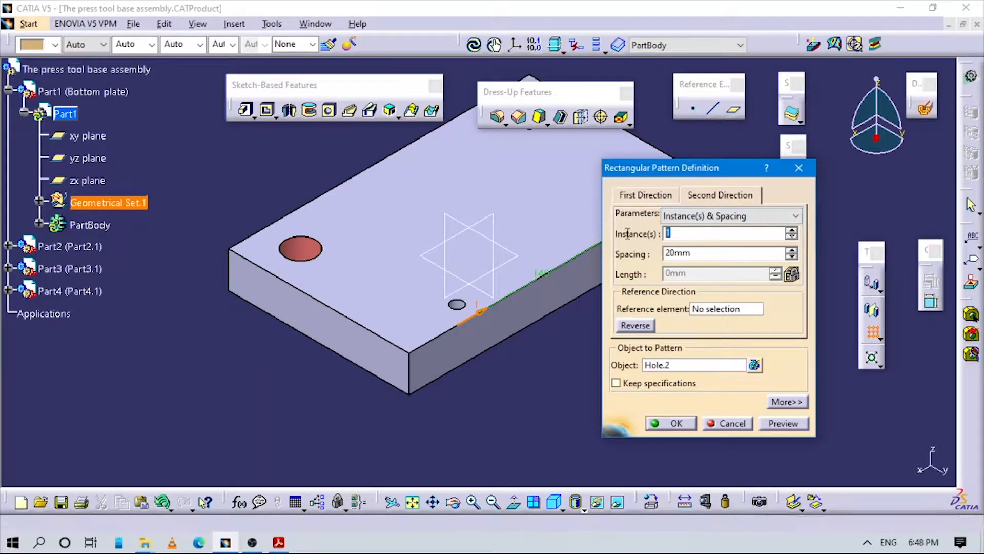
type("2")
left_click_drag(705, 256, 563, 241)
key("alt+Tab")
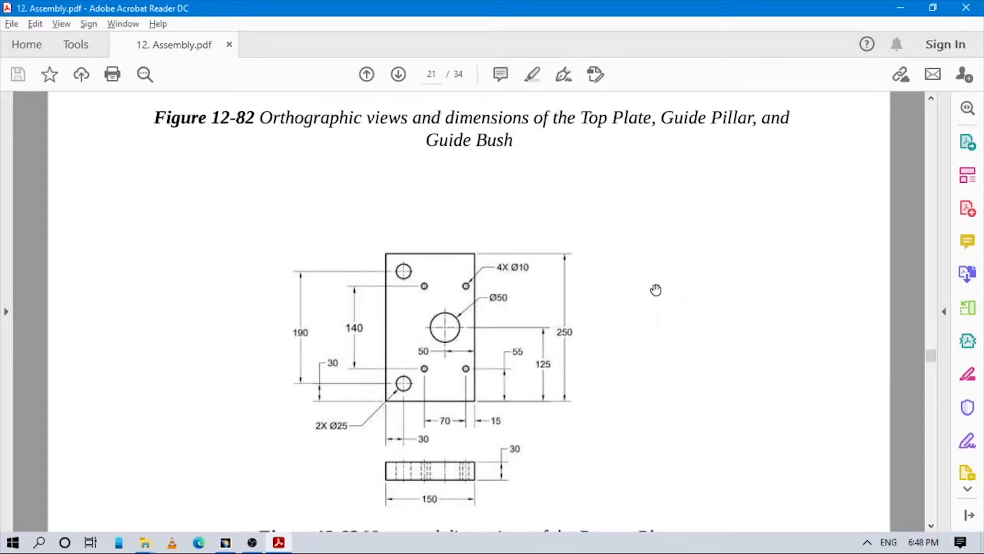
key("alt+Tab")
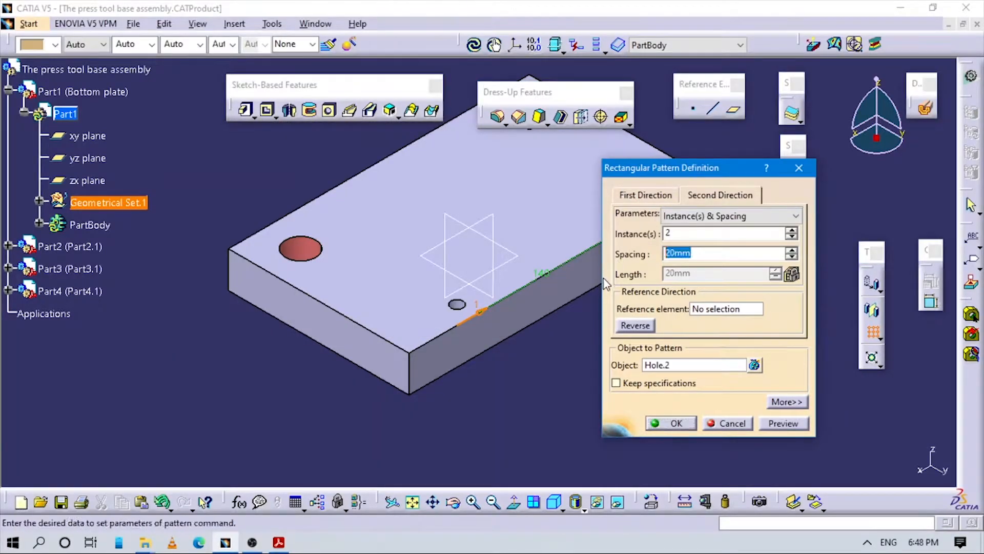
type("70")
Use the Y axis as the second direction, reverse it so the copies fall on the plate, and create the pattern
right_click(727, 312)
left_click(727, 310)
right_click(727, 310)
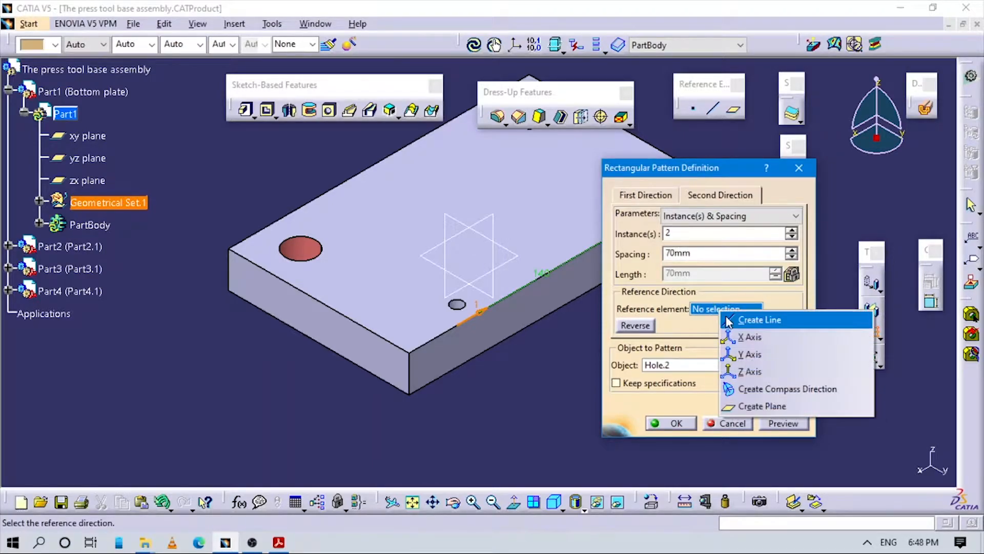
left_click(748, 355)
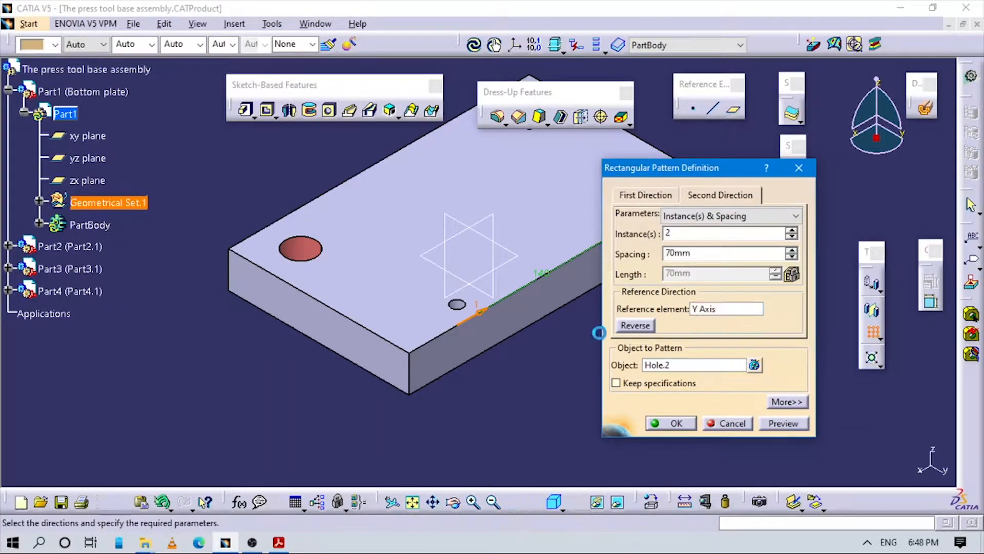
middle_click_drag(555, 337, 494, 365)
left_click(649, 322)
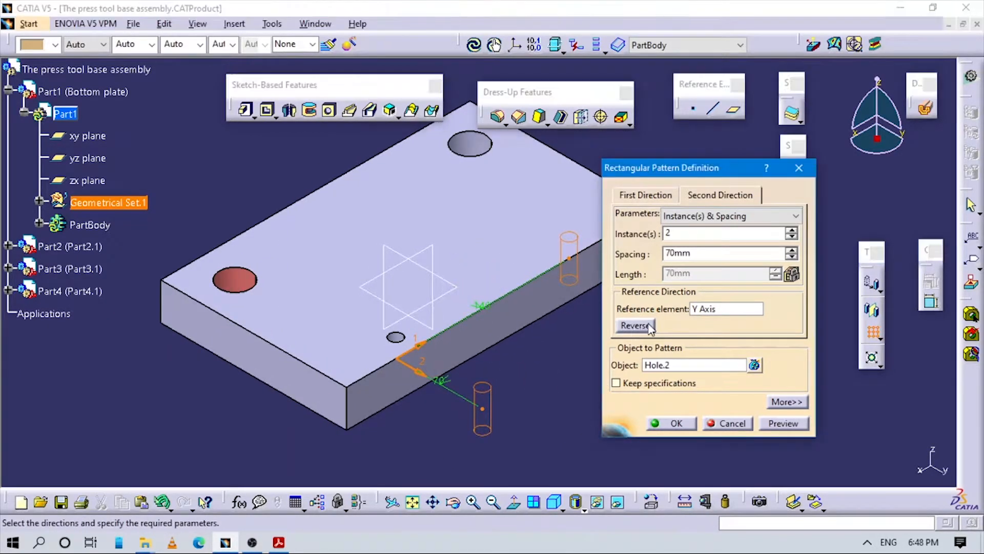
left_click(675, 423)
left_click(453, 398)
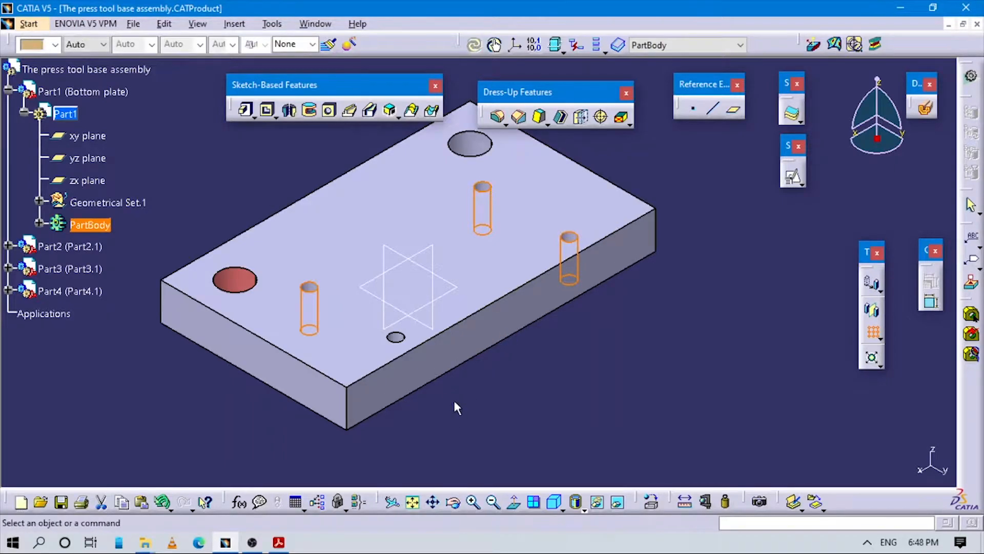
Colour the inner face of the original 10 mm hole the same red as the coloured 25 mm hole
middle_click_drag(487, 402, 544, 338)
middle_click_drag(630, 323, 715, 281)
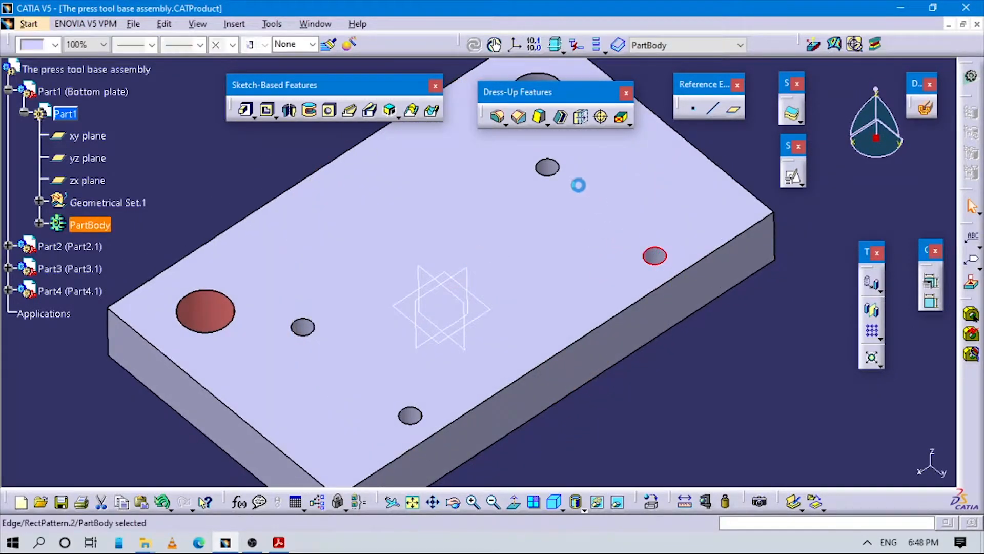
middle_click_drag(468, 408, 497, 287)
left_click(460, 280)
middle_click_drag(583, 394, 459, 331)
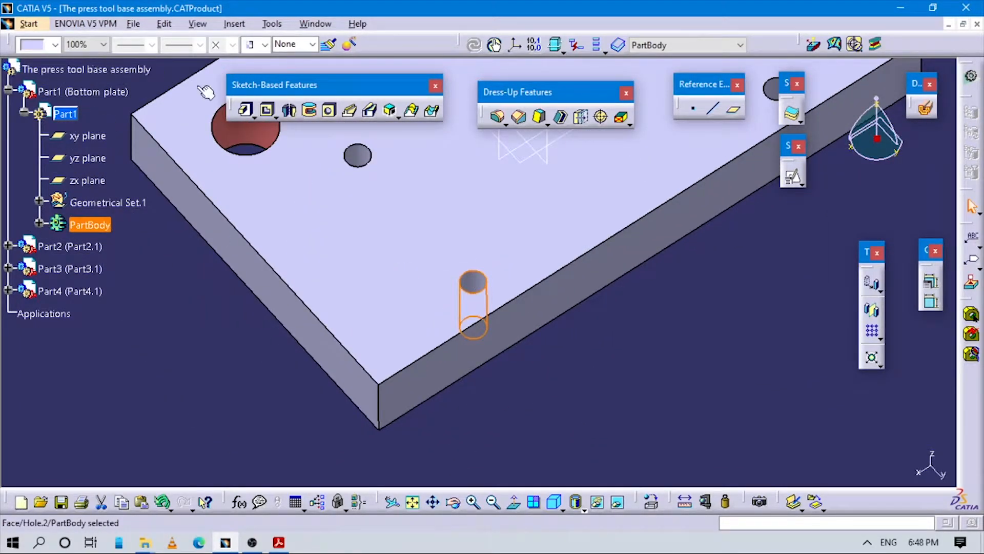
left_click(55, 45)
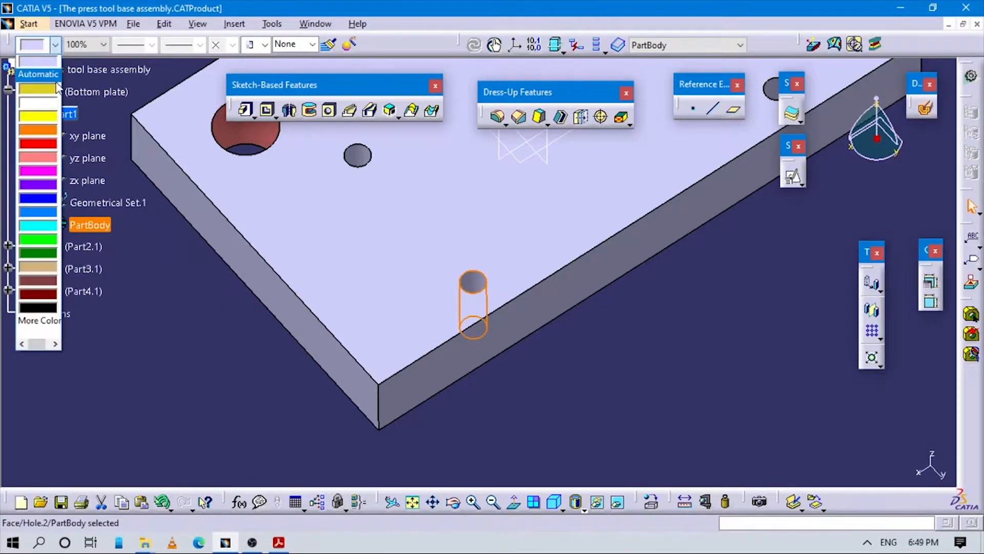
left_click(36, 103)
left_click(719, 318)
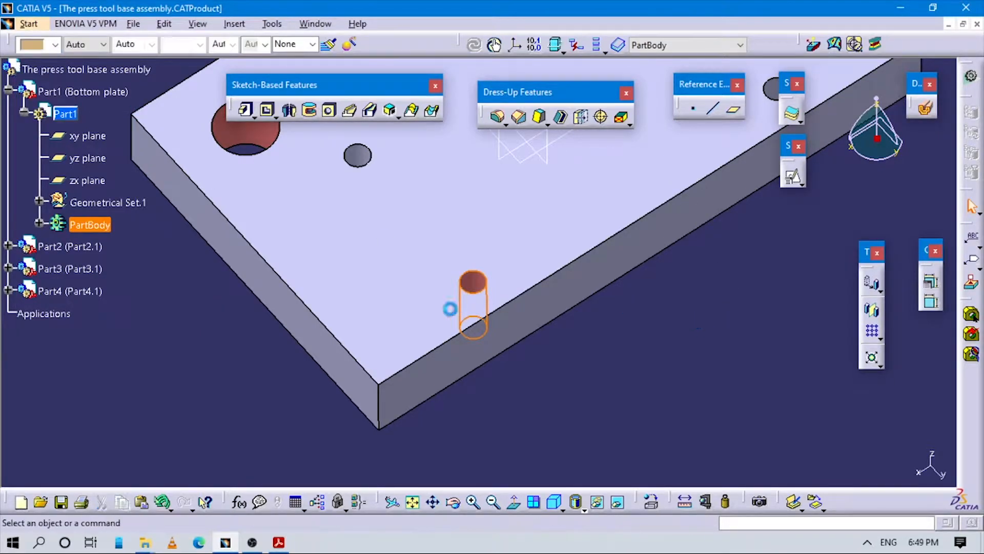
Inspect the patterned 10 mm holes from several angles and in isometric view, and check the plate drawing in 12. Assembly.pdf
middle_click_drag(450, 236, 579, 330)
middle_click_drag(498, 254, 466, 360)
middle_click_drag(551, 250, 456, 338)
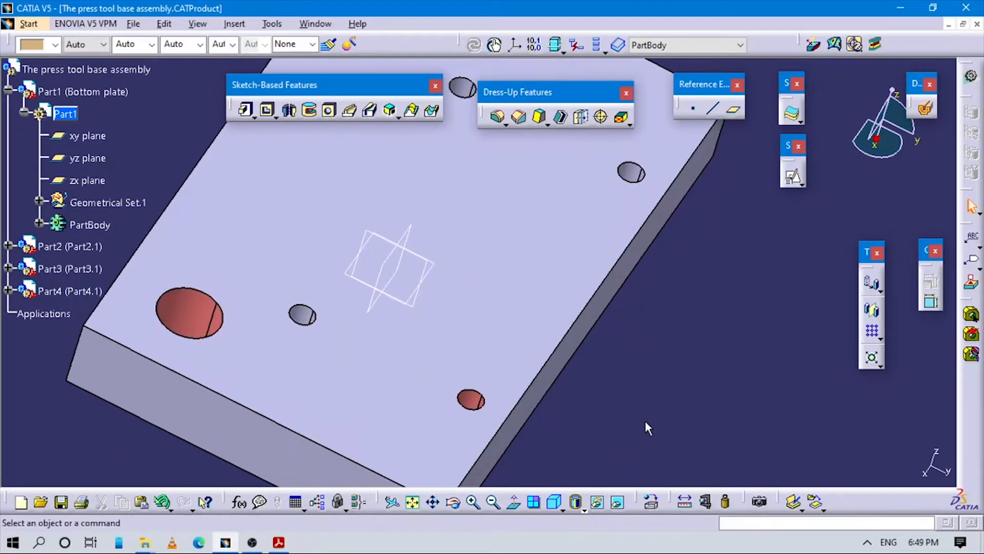
left_click(554, 501)
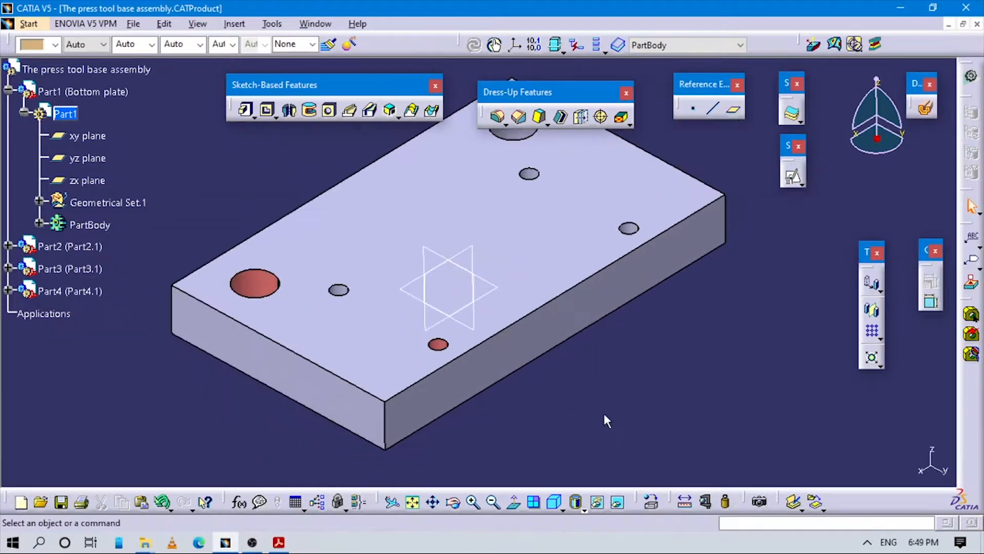
key("alt+Tab")
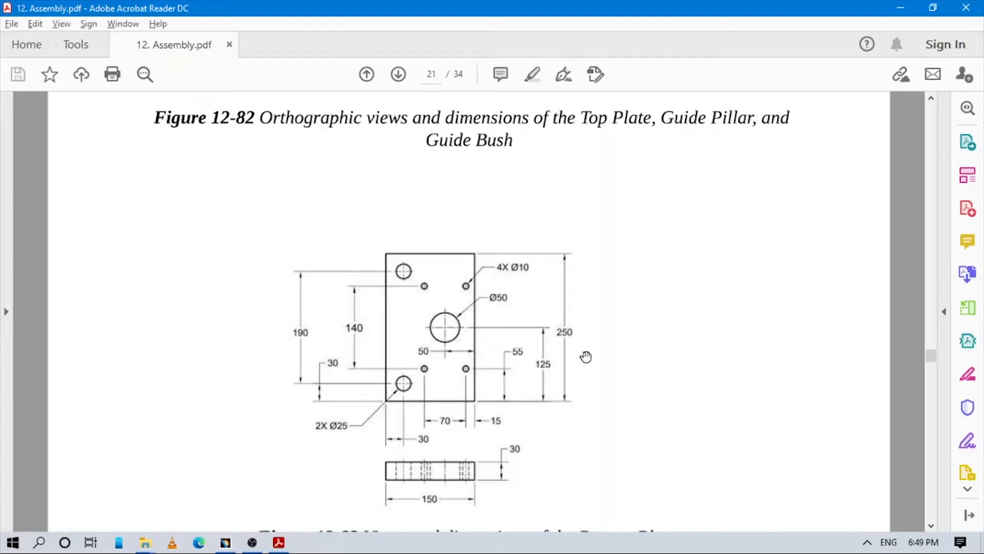
Start a hole on the plate's upper face and open its positioning sketch, checking the central hole's location in 12. Assembly.pdf
key("alt+Tab")
middle_click_drag(690, 302, 641, 324)
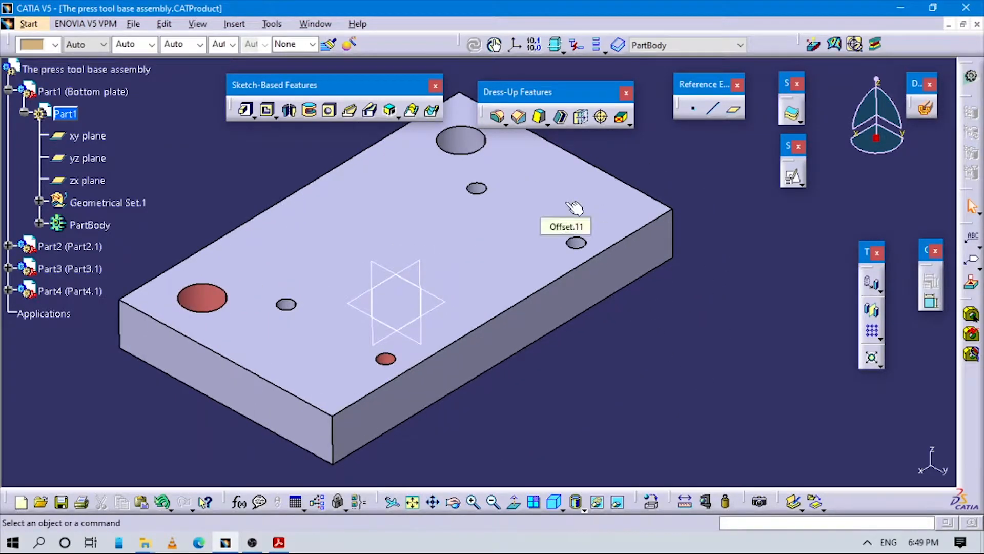
left_click(329, 110)
left_click(463, 255)
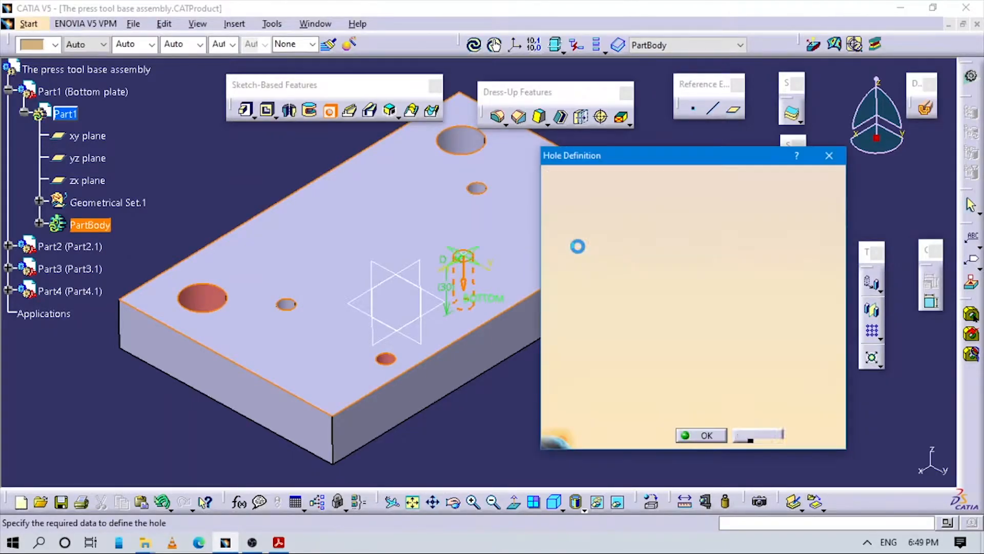
left_click(769, 304)
key("alt+Tab")
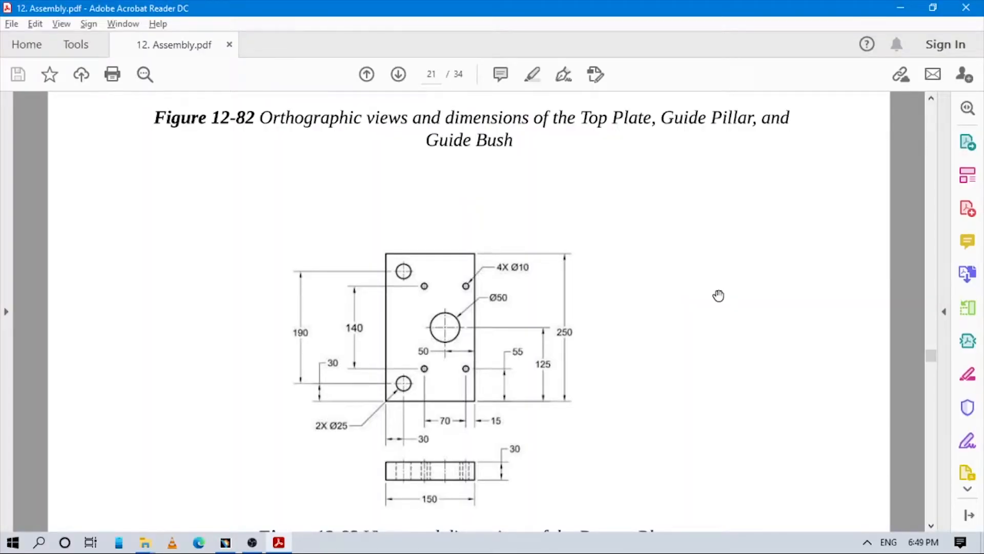
key("alt+Tab")
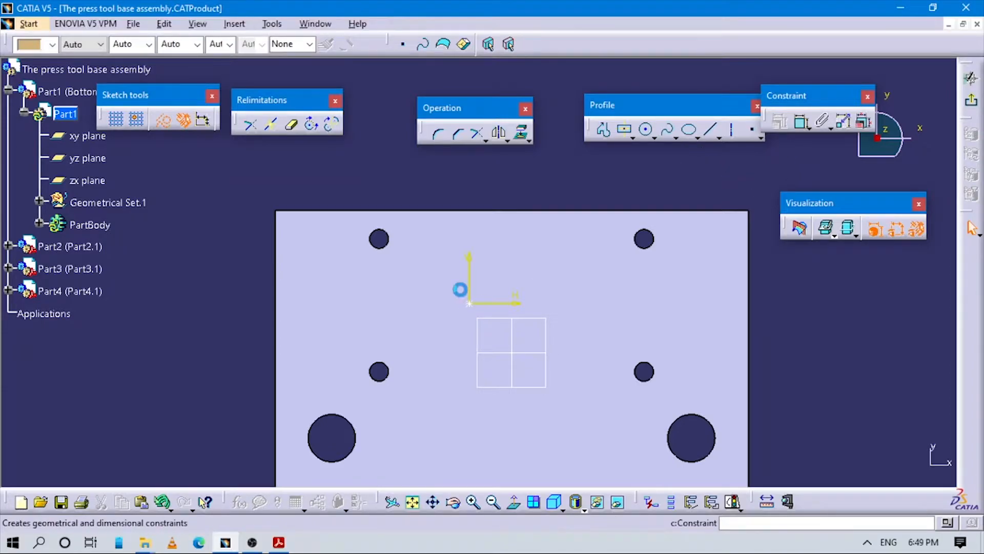
Constrain the hole centre to 125 mm from the plate's short edge
left_click(749, 303)
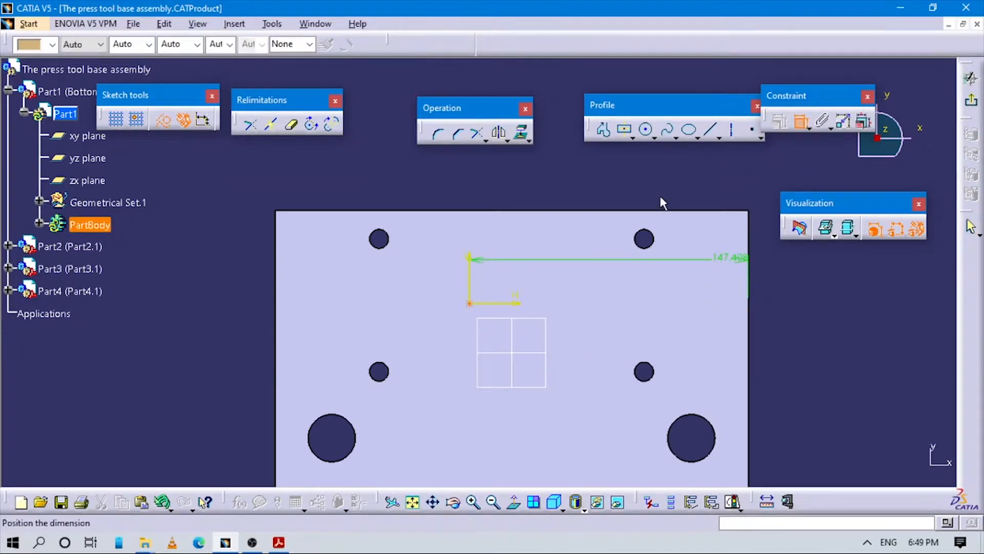
left_click(660, 173)
double_click(665, 178)
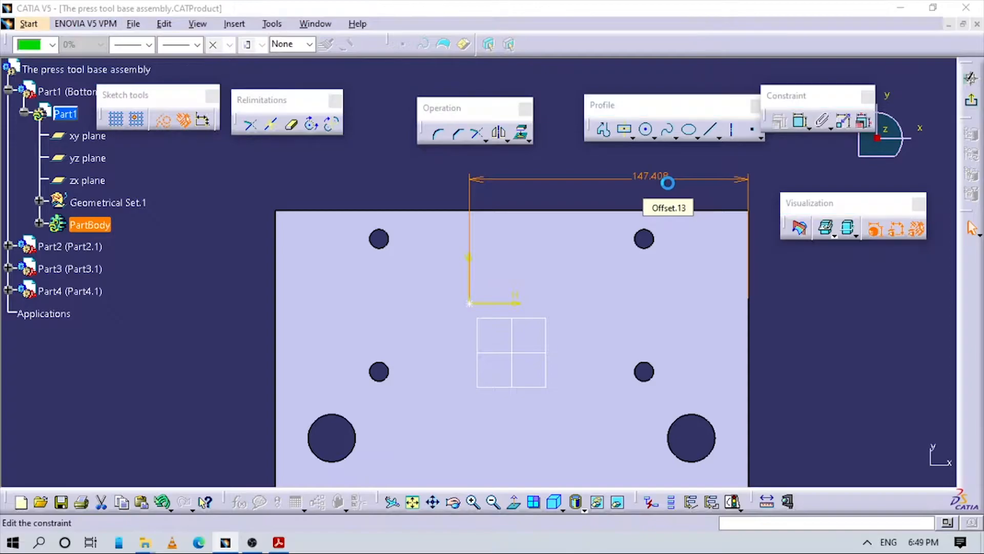
type("125")
key("Return")
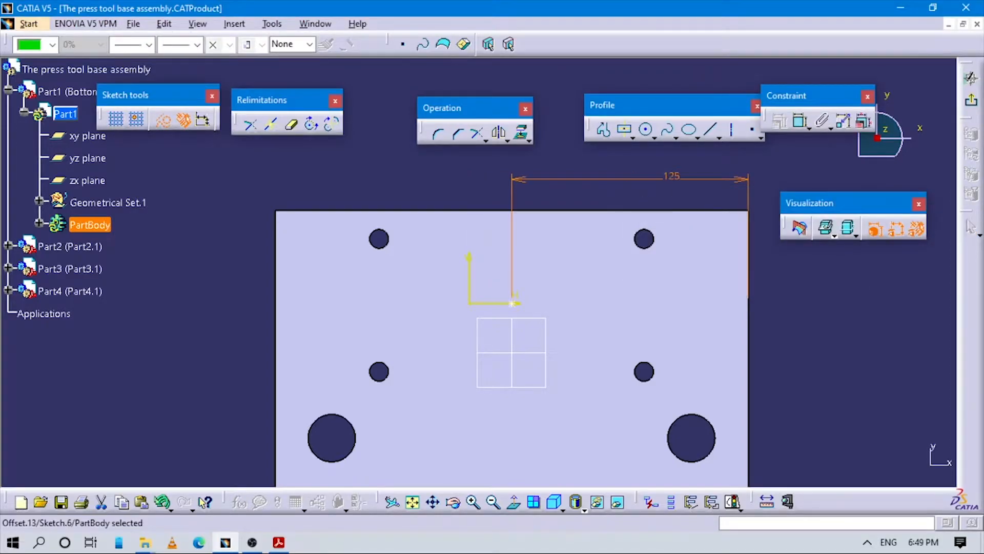
Check the second centre distance in 12. Assembly.pdf and constrain the hole centre to 50 mm from the plate's long edge
key("alt+Tab")
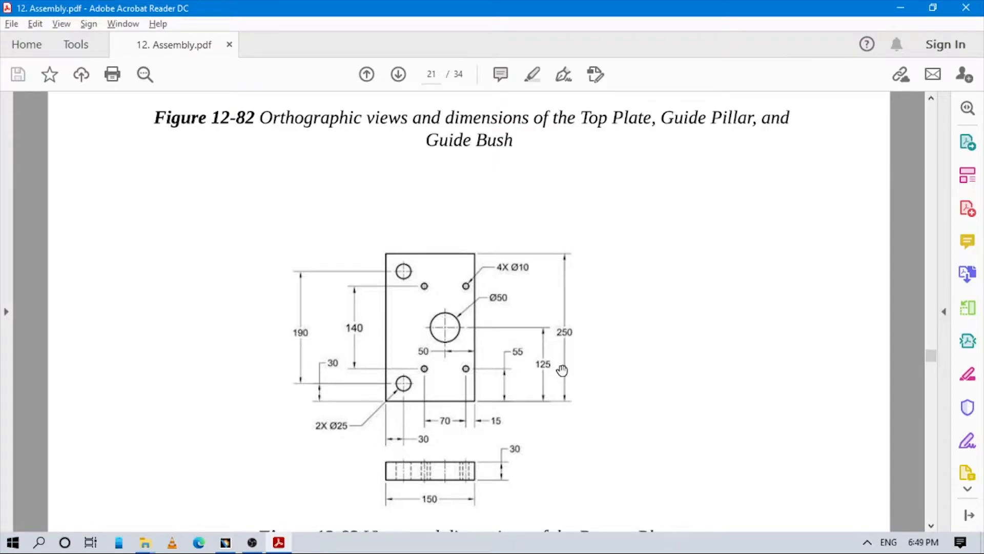
key("alt+Tab")
left_click(801, 122)
left_click(513, 303)
left_click(575, 211)
left_click(808, 299)
double_click(810, 298)
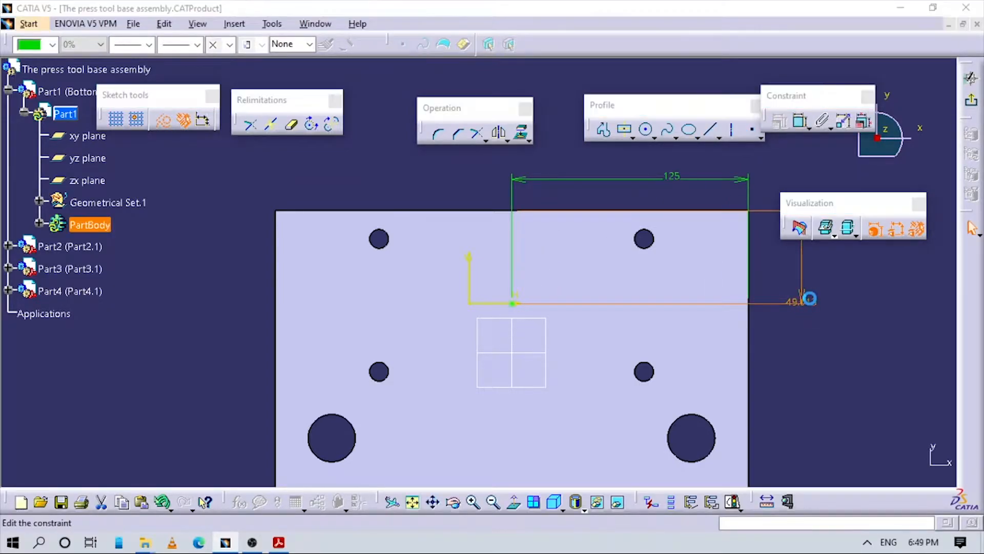
type("50mm")
key("Return")
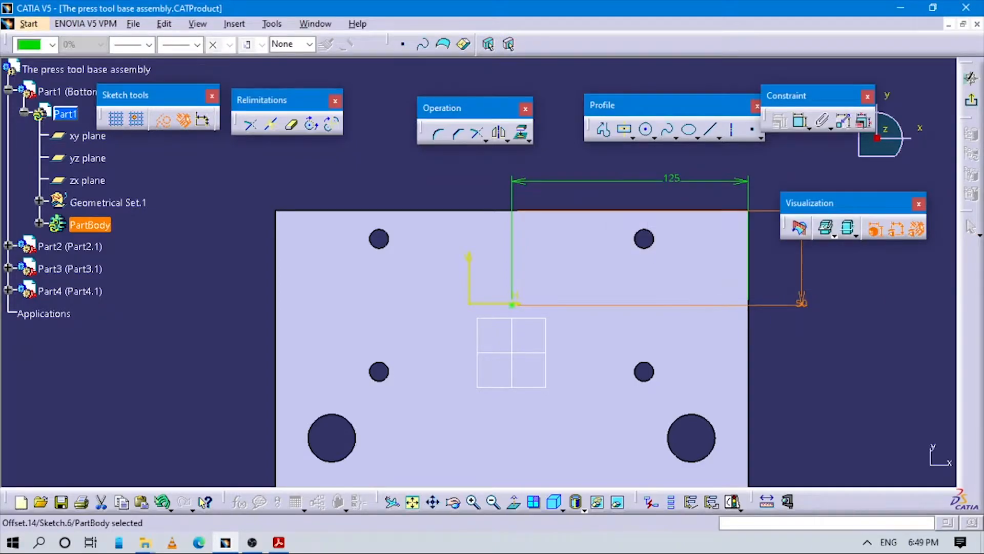
Check the central hole's size in the plate drawing, finish the positioning sketch, and create the hole with a 50 mm diameter
key("alt+Tab")
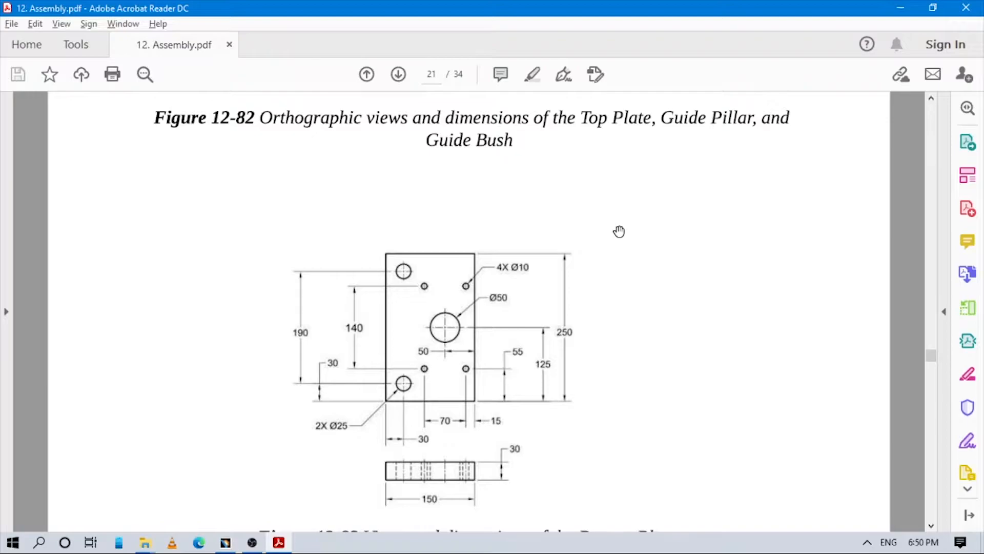
key("alt+Tab")
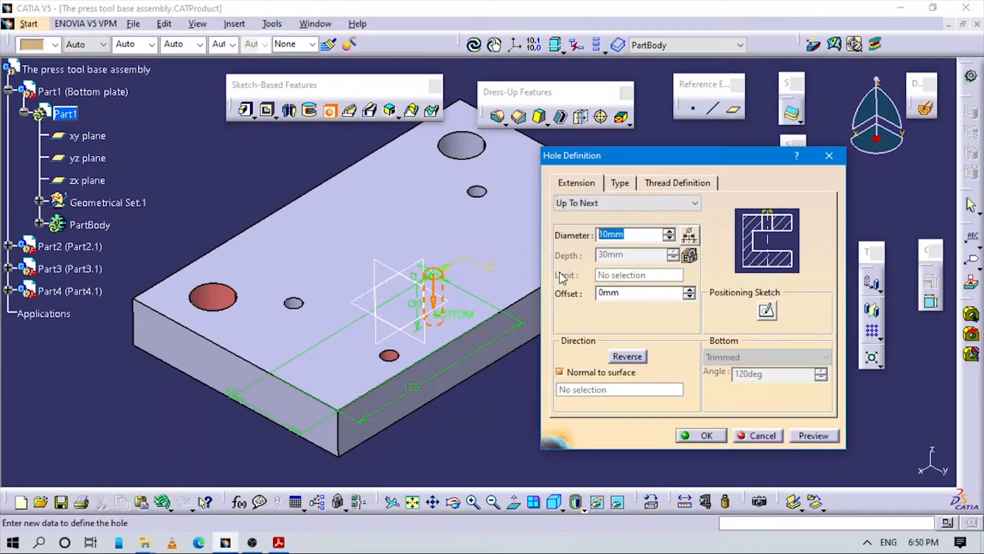
key("Return")
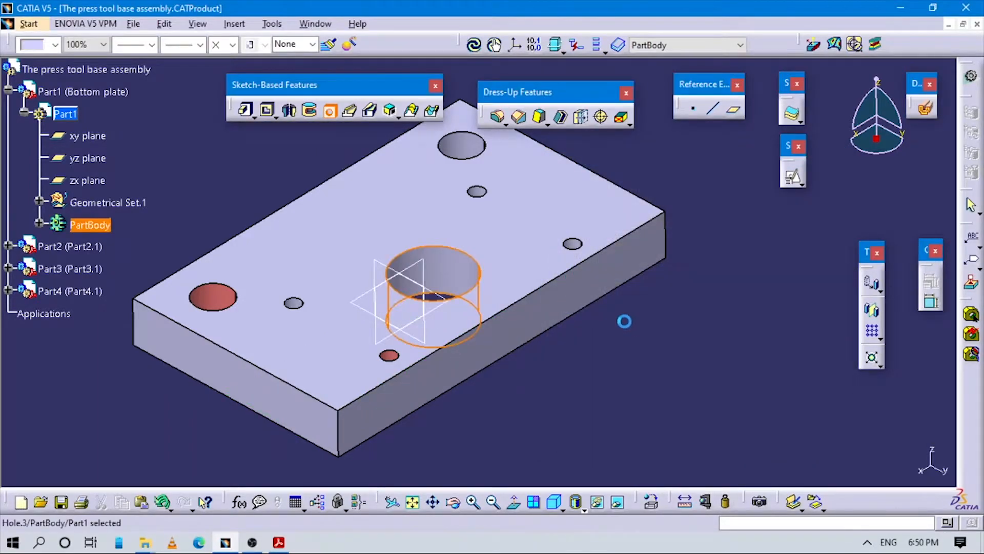
left_click(538, 389)
middle_click_drag(539, 389, 589, 448)
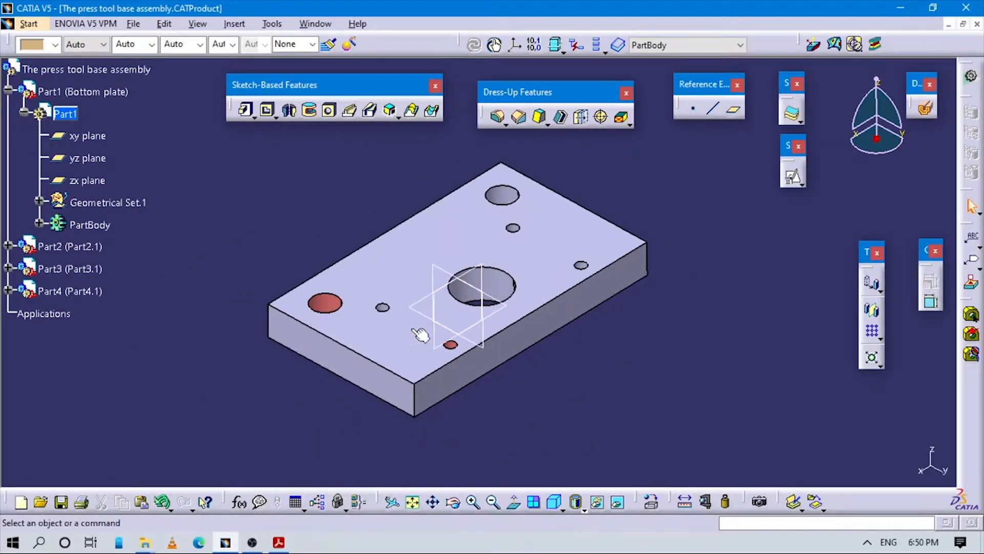
Activate the top-level press tool base assembly, review the Bottom Plate drawing, and fix the Bottom plate in place with Fix Component
left_click(104, 71)
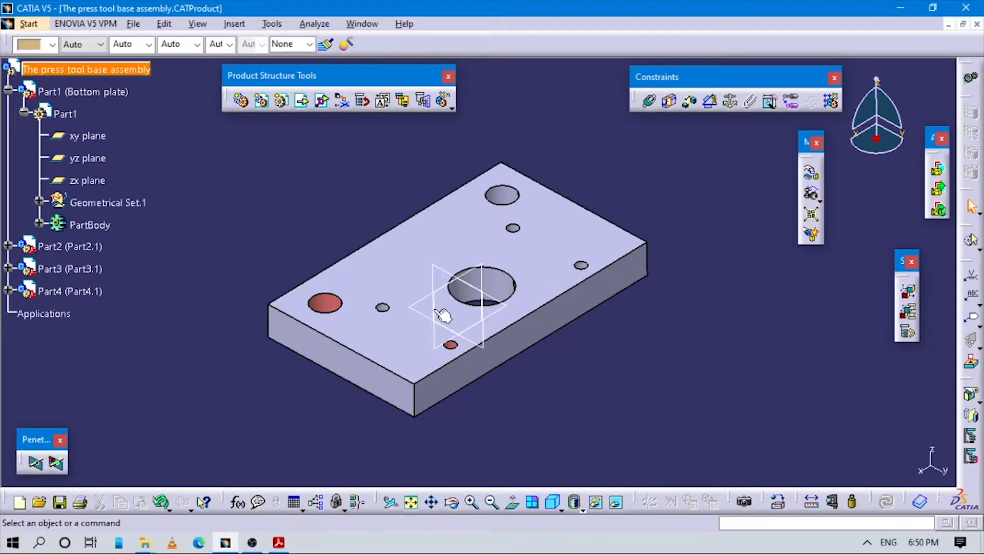
left_click(279, 542)
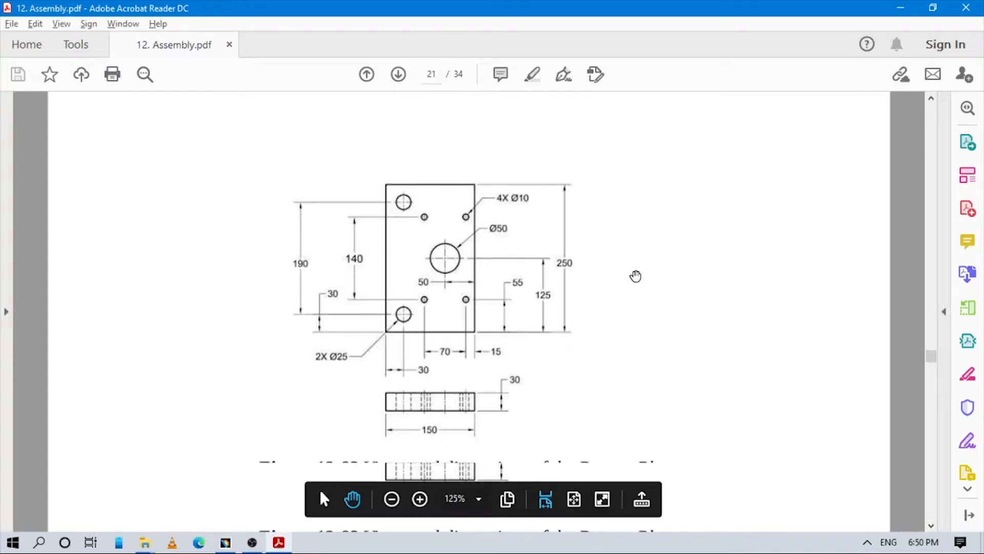
scroll(636, 275, "down", 3)
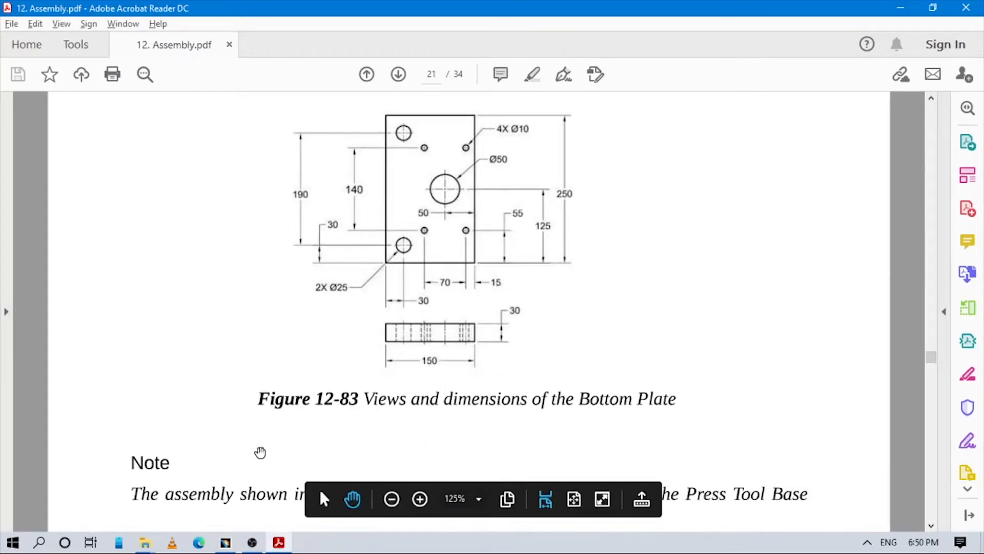
left_click(226, 543)
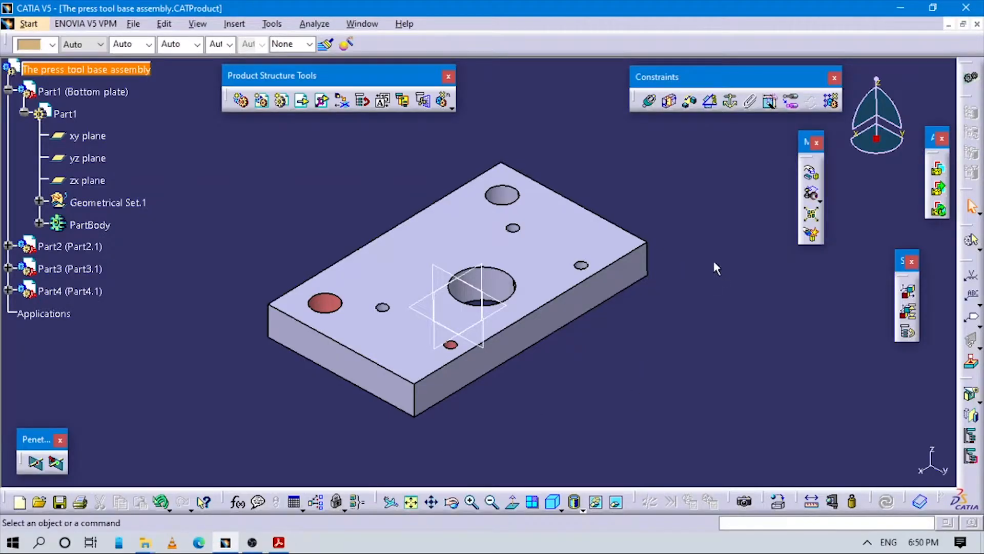
left_click_drag(670, 74, 533, 72)
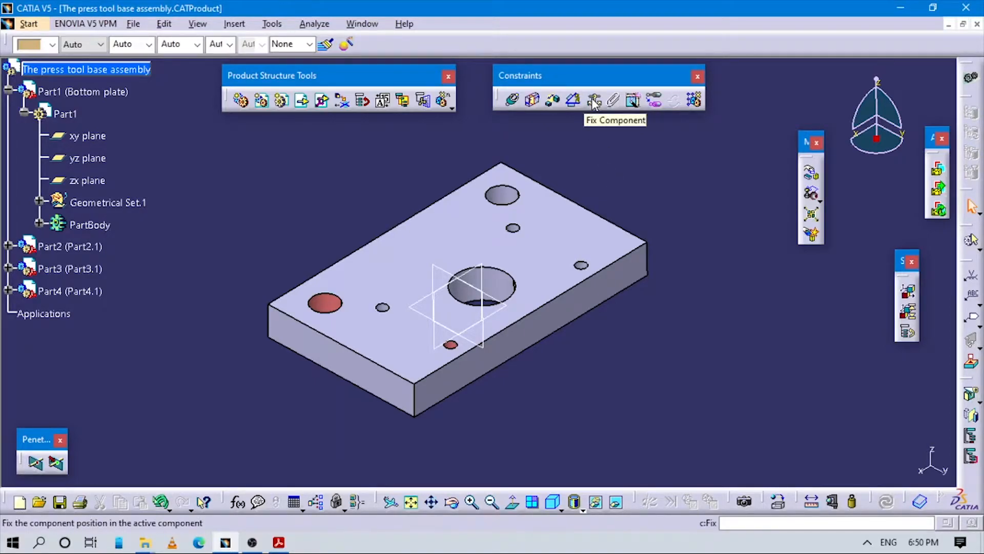
left_click(595, 101)
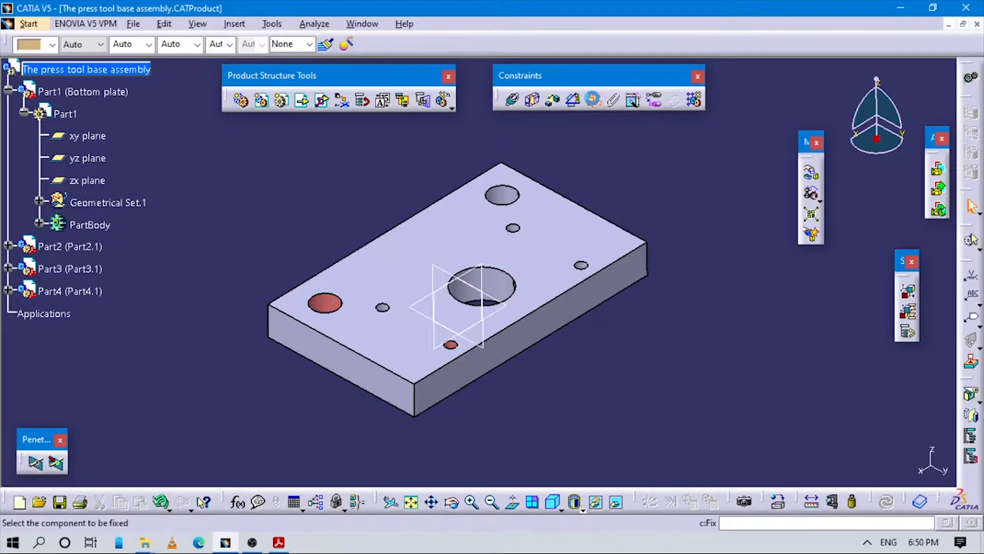
left_click(450, 238)
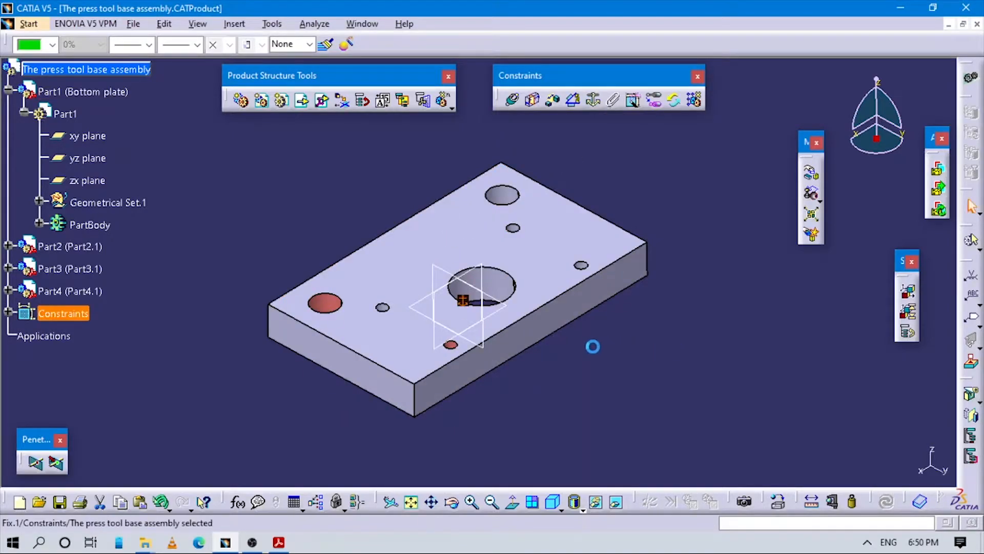
left_click(590, 353)
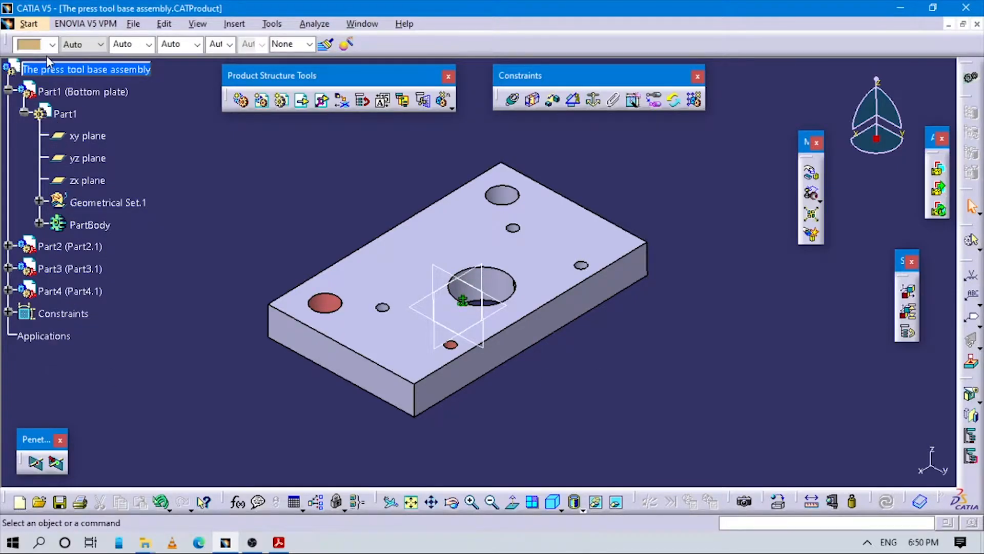
Check the fix constraint under Constraints in the specification tree, and collapse the Constraints and Bottom plate branches
left_click(65, 313)
left_click(164, 352)
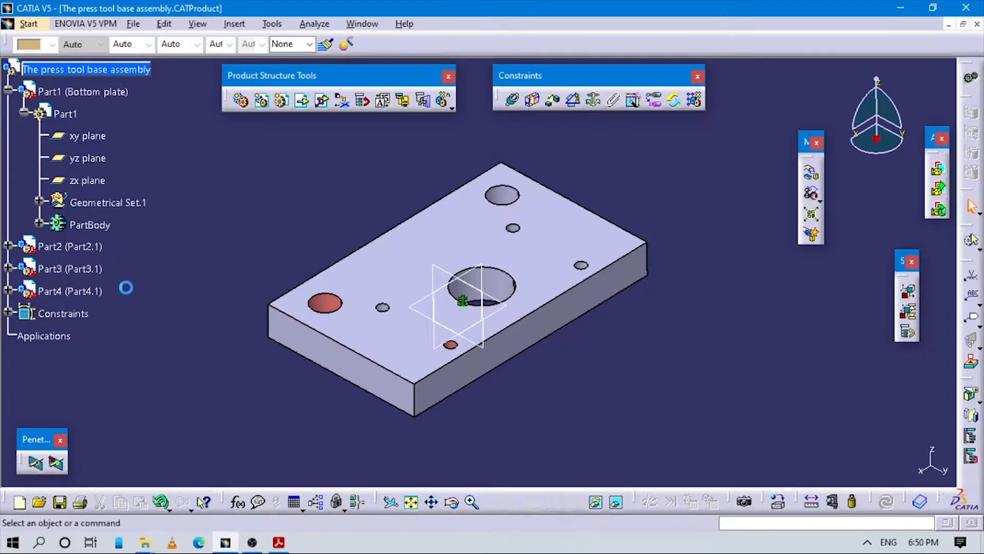
left_click(8, 313)
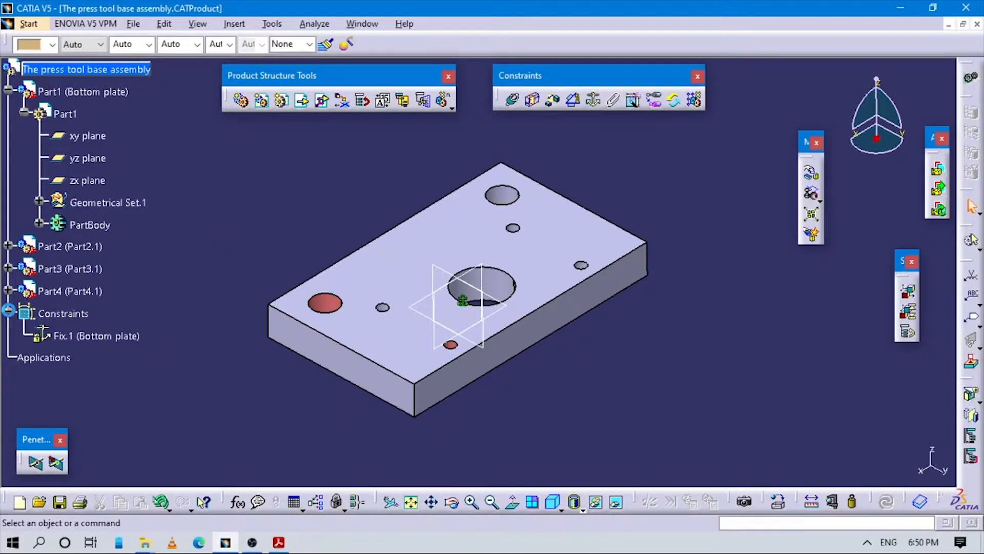
left_click(9, 313)
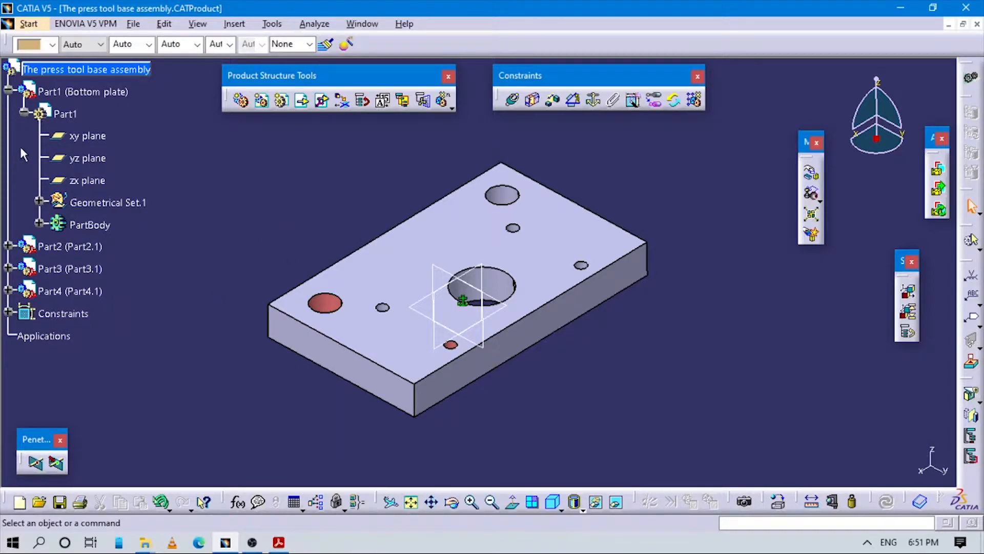
left_click(23, 113)
left_click(9, 90)
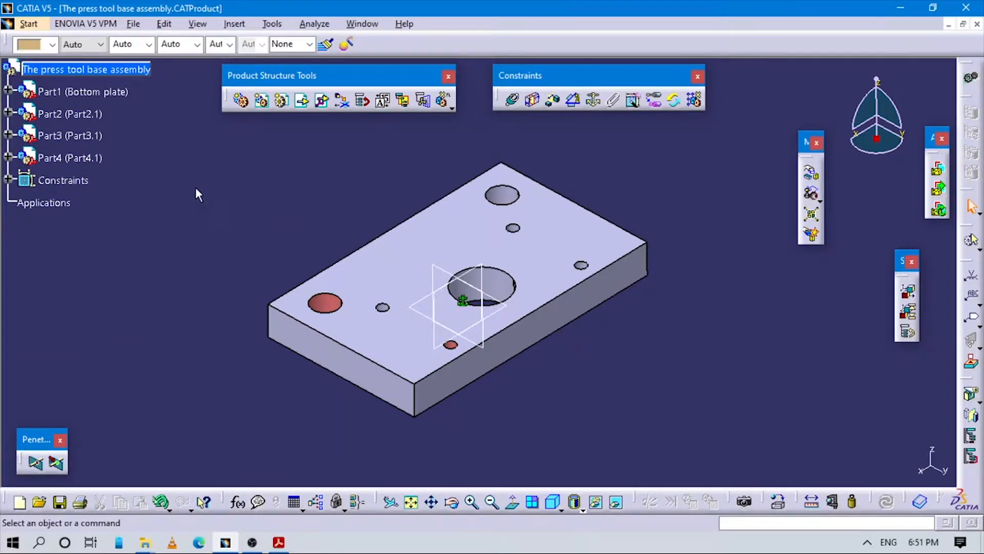
Rename the Part2 instance as "GUide pillar", looking up the component in 12. Assembly.pdf
right_click(82, 119)
left_click(112, 175)
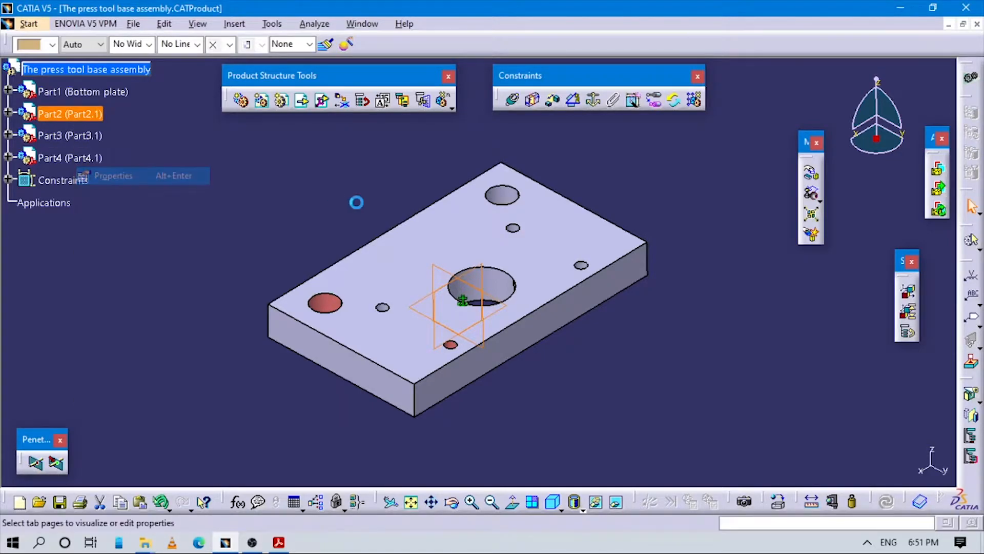
key("alt+Tab")
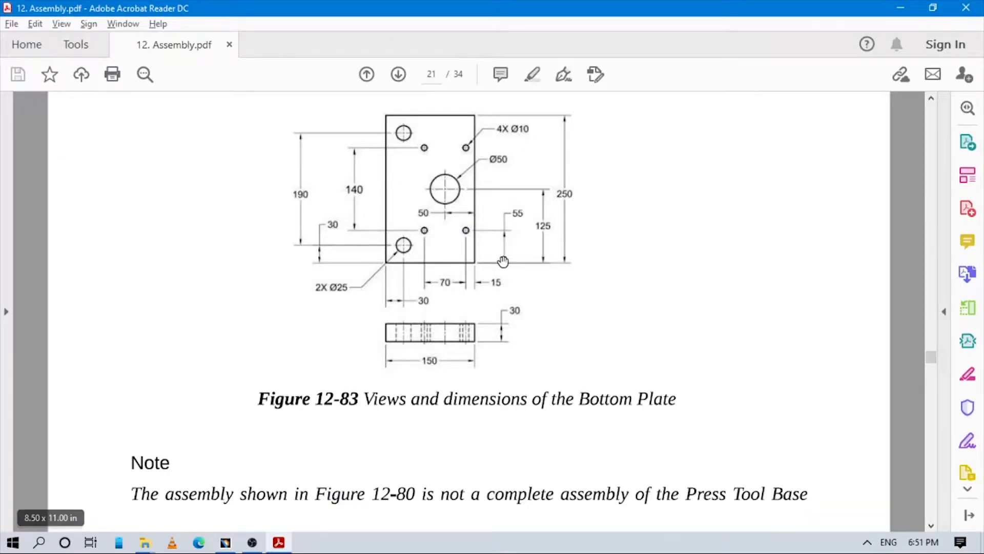
scroll(501, 267, "down", 20)
scroll(497, 276, "up", 20)
scroll(496, 277, "down", 3)
key("alt+Tab")
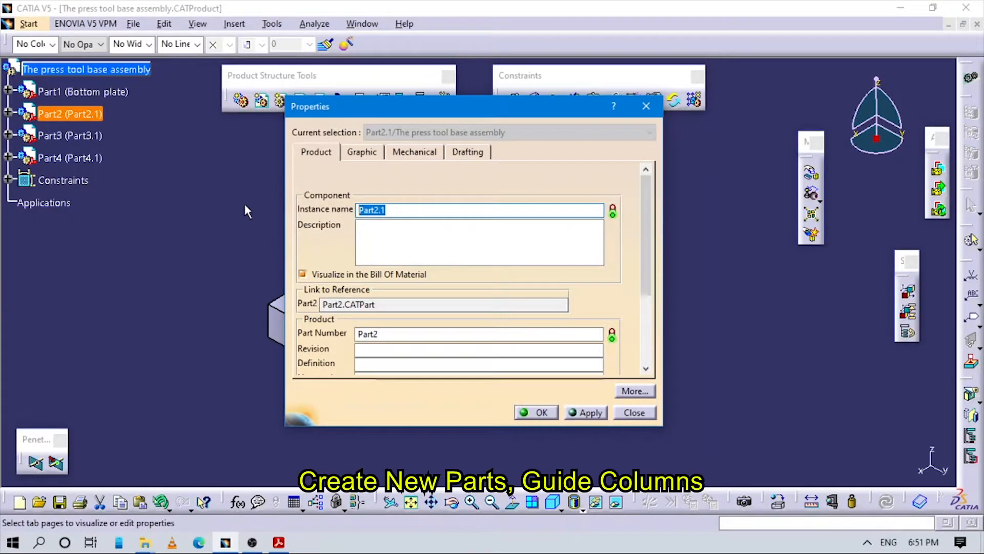
type("GUide pillar")
key("Return")
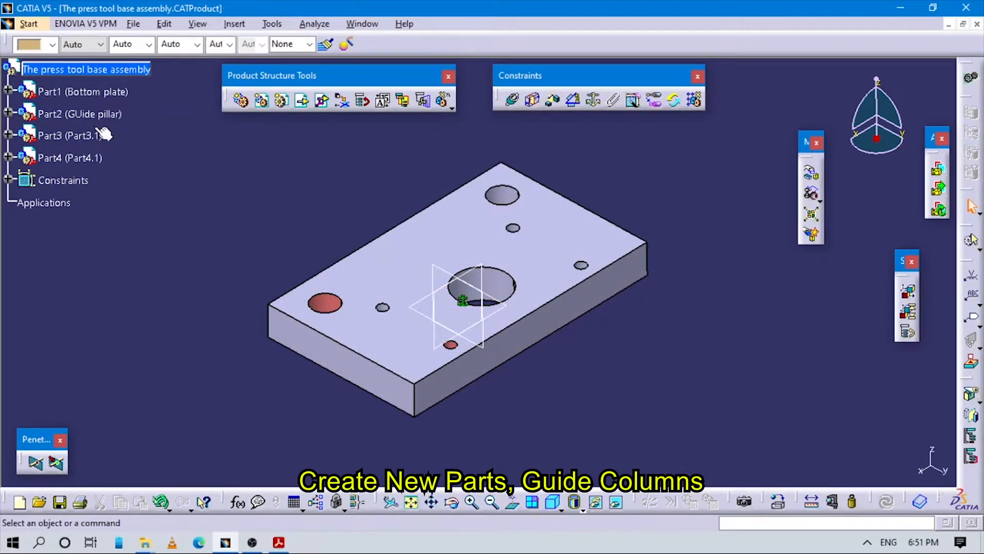
Expand the guide pillar component and activate its Part2 for part design, with the plate's holes brought into close view
left_click(89, 112)
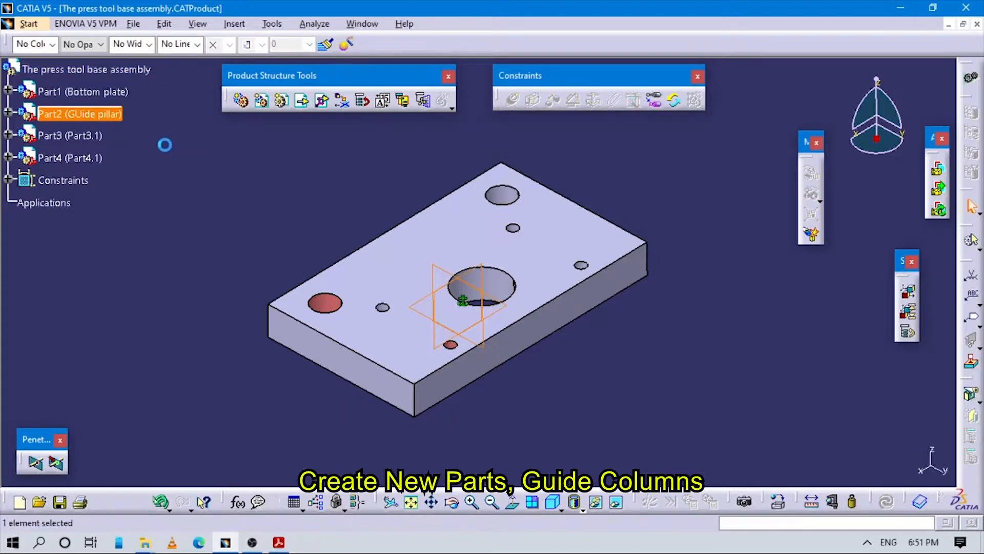
double_click(17, 116)
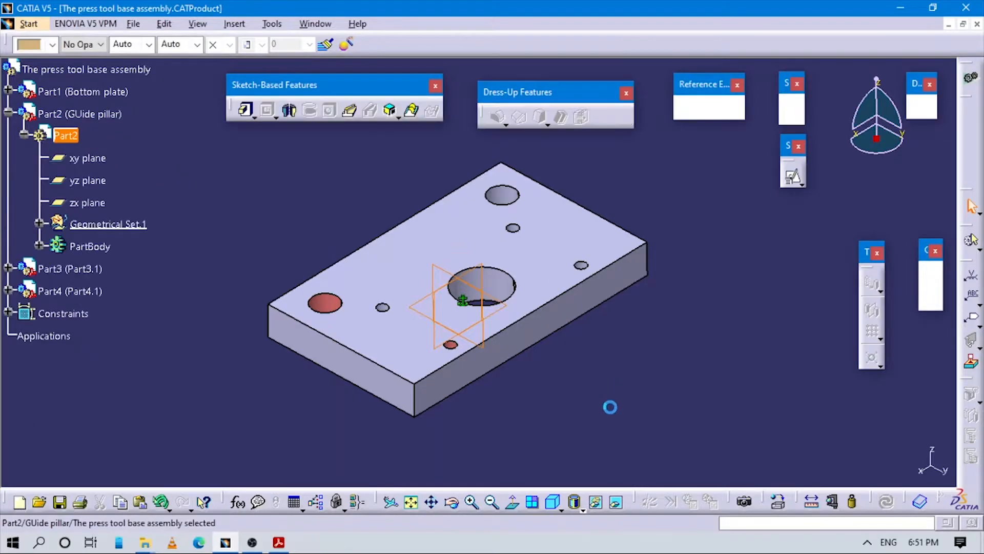
middle_click_drag(531, 327, 529, 297)
middle_click_drag(497, 352, 549, 321)
middle_click_drag(541, 249, 541, 249)
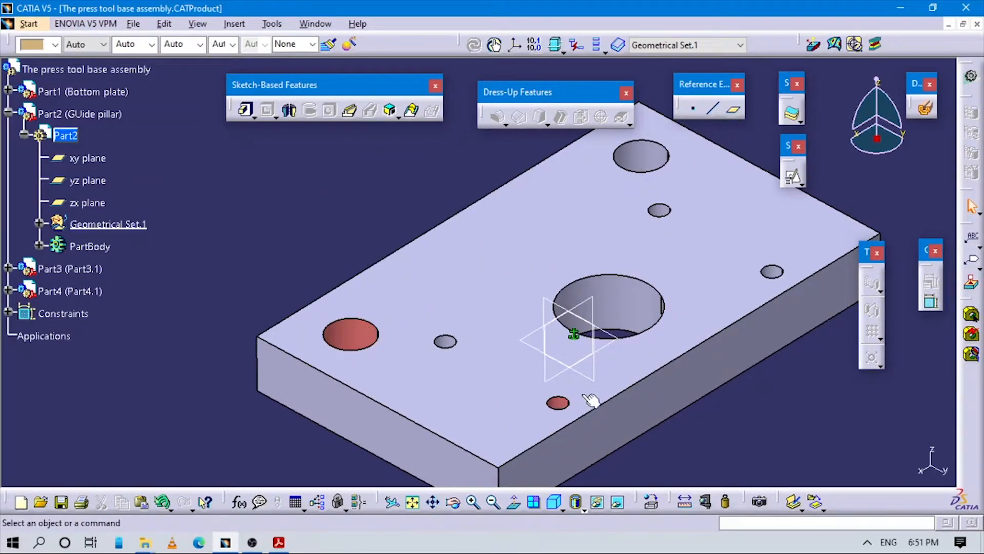
middle_click_drag(584, 423, 563, 386)
middle_click_drag(592, 345, 608, 361)
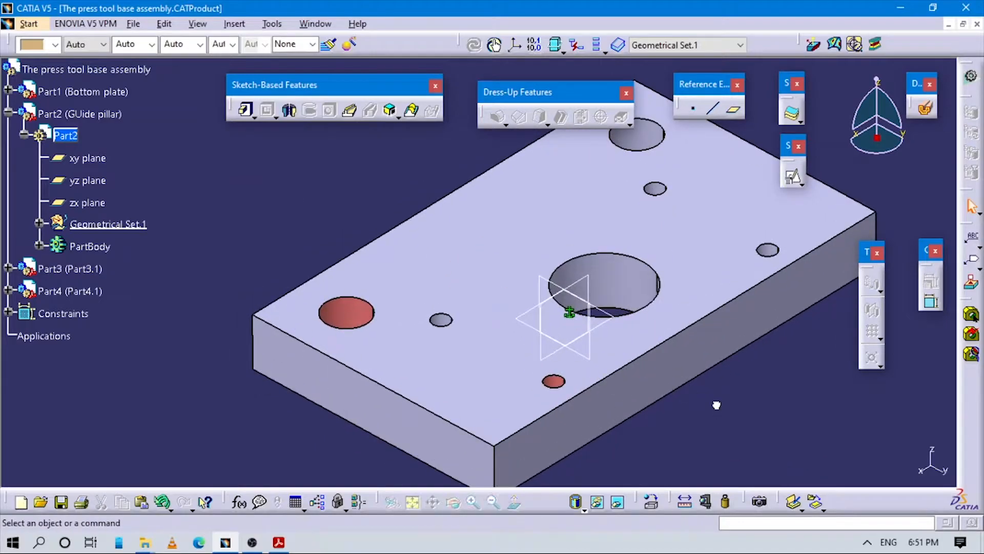
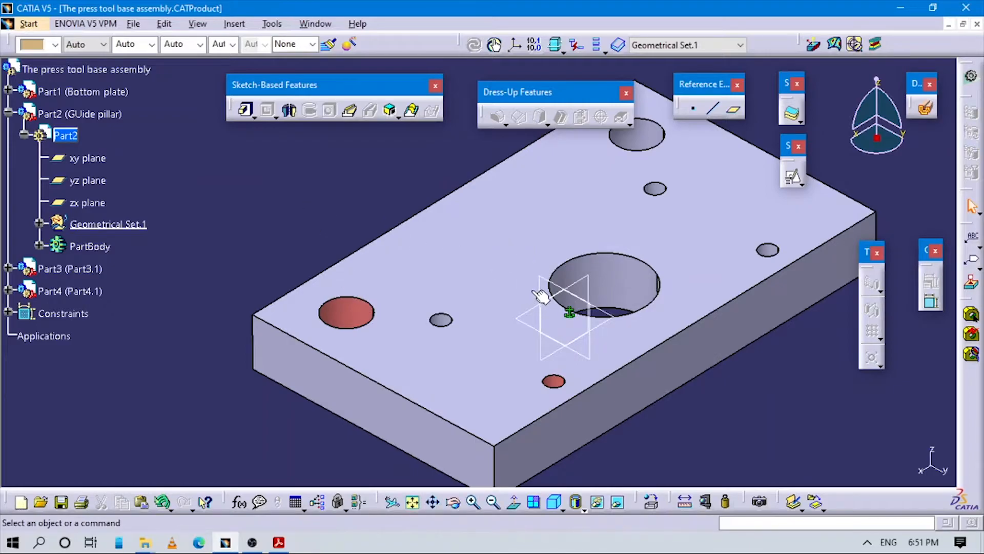
Check the Guide Pillar drawing in 12. Assembly.pdf and start a positioned sketch on the bottom plate's top face with the H direction reversed
key("alt+Tab")
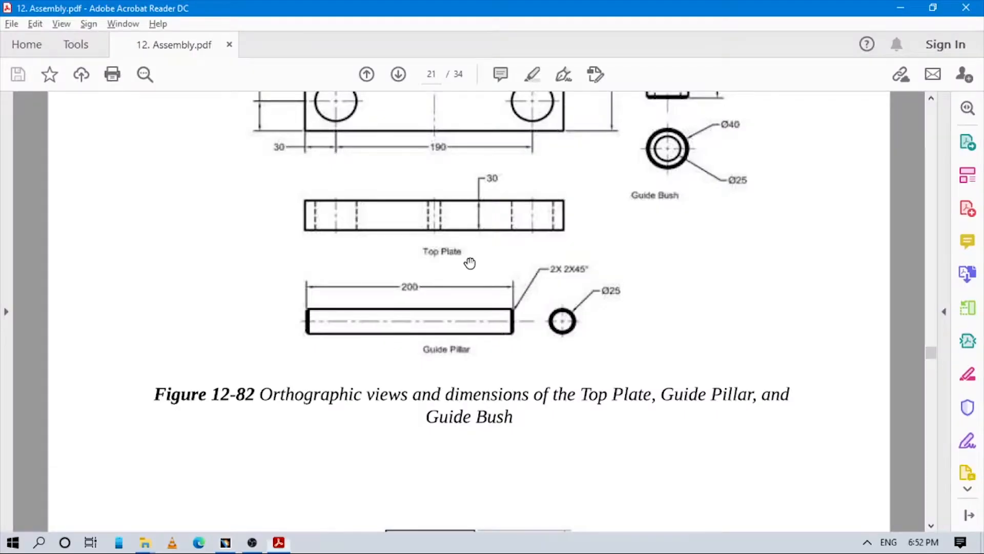
scroll(482, 295, "down", 7)
scroll(479, 296, "up", 5)
key("alt+Tab")
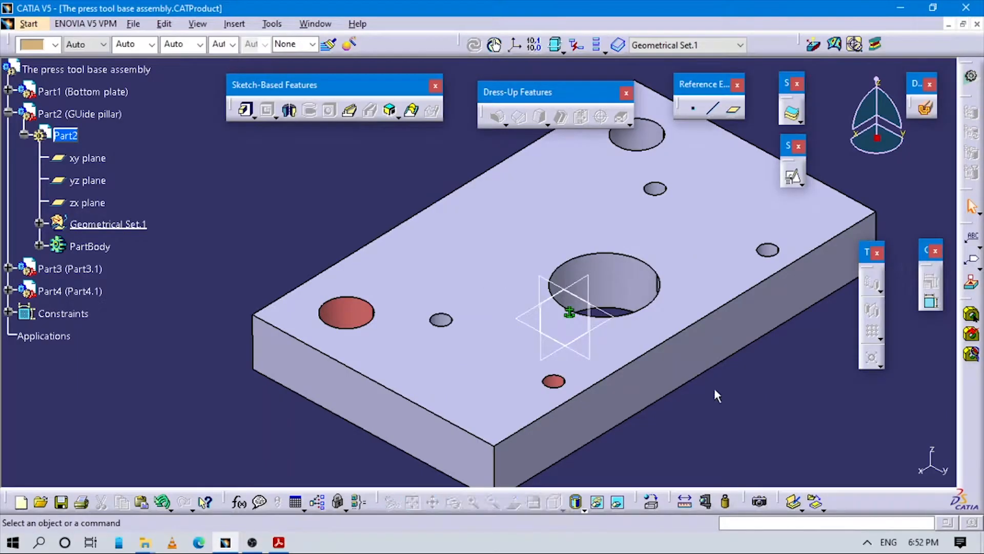
left_click(789, 179)
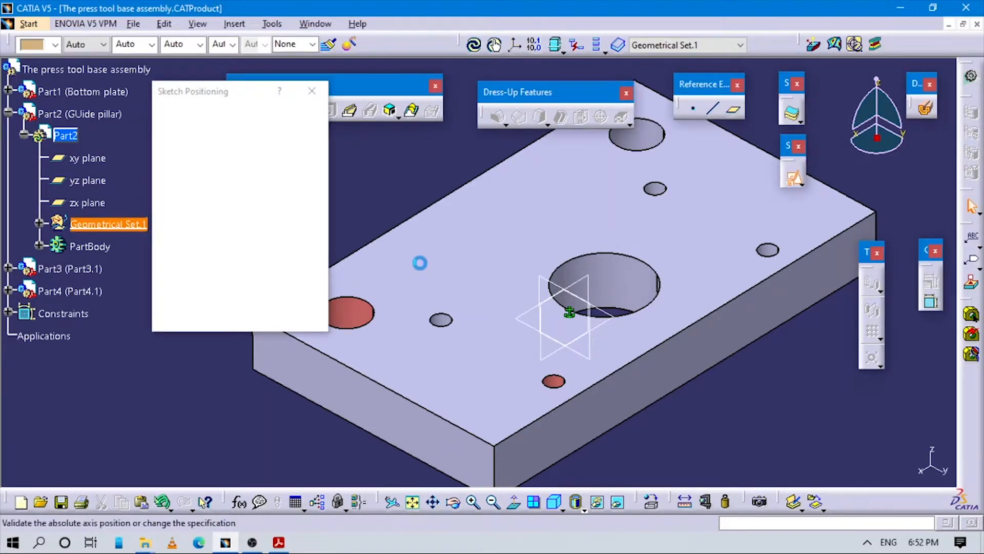
left_click(415, 271)
left_click(235, 295)
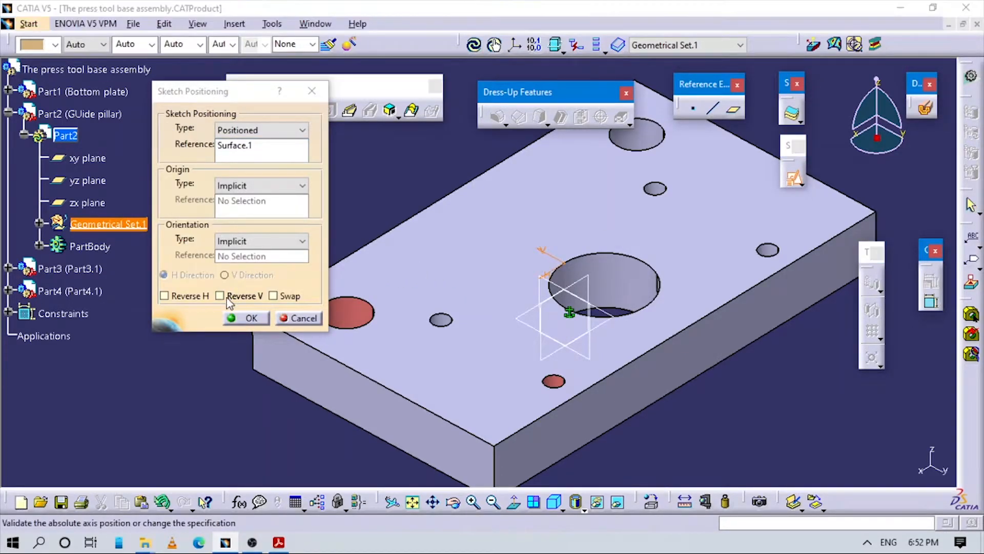
left_click(176, 296)
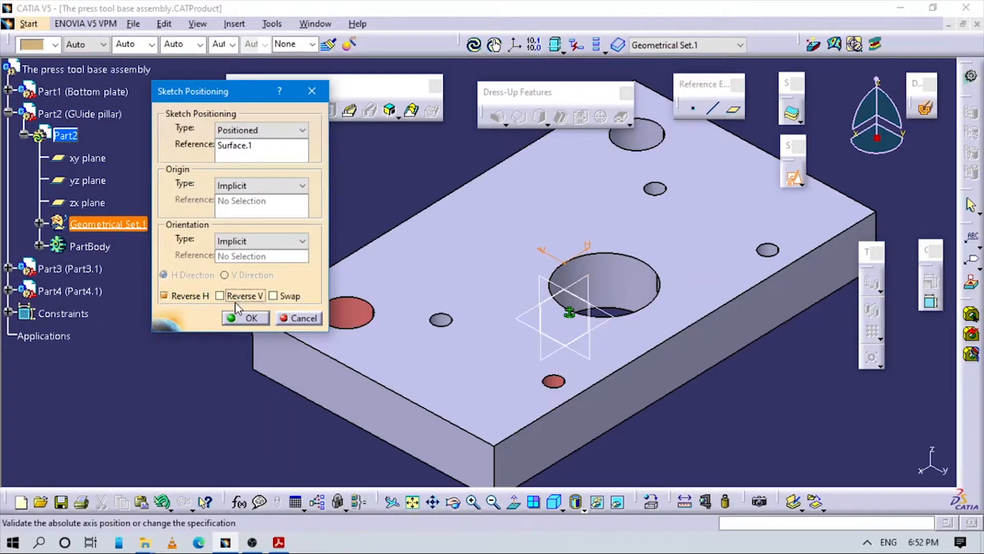
left_click(245, 318)
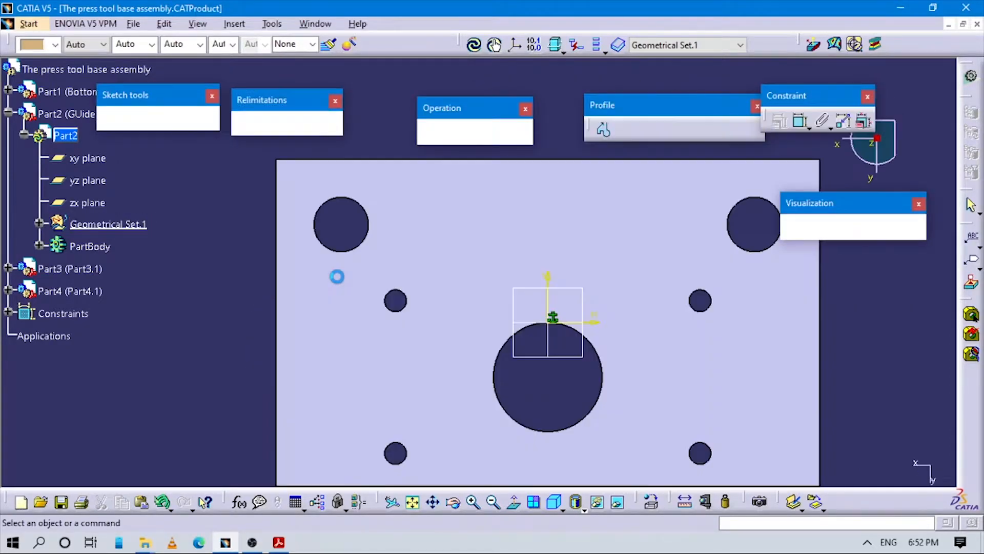
Project the edge of one large corner hole of the bottom plate into the sketch with Project 3D Elements, and exit the sketch
left_click_drag(466, 106, 435, 99)
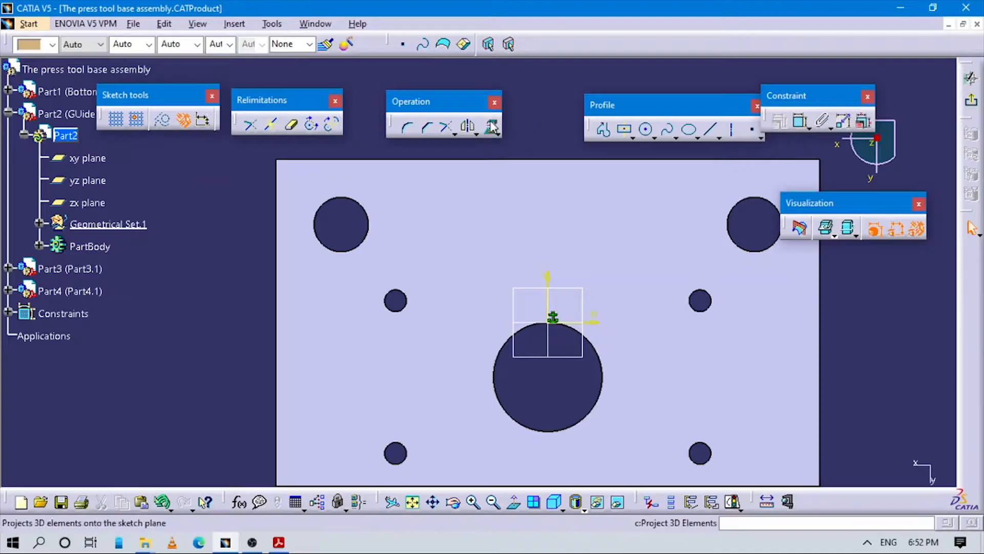
left_click(492, 127)
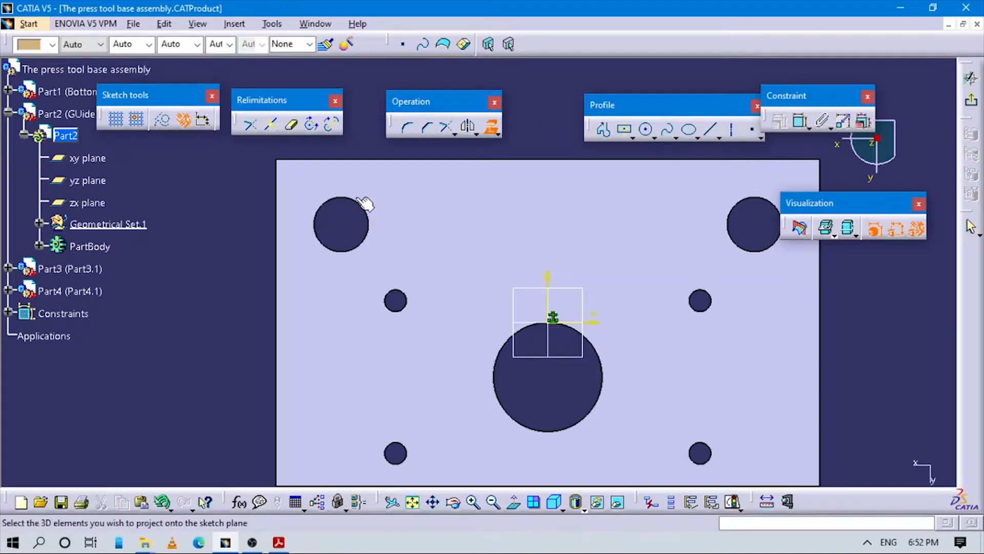
left_click(354, 200)
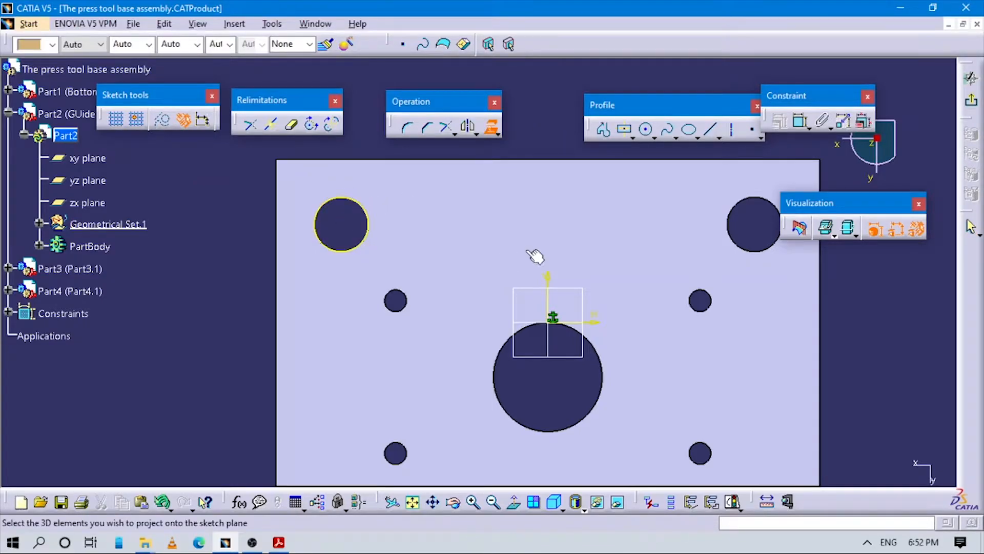
left_click(970, 78)
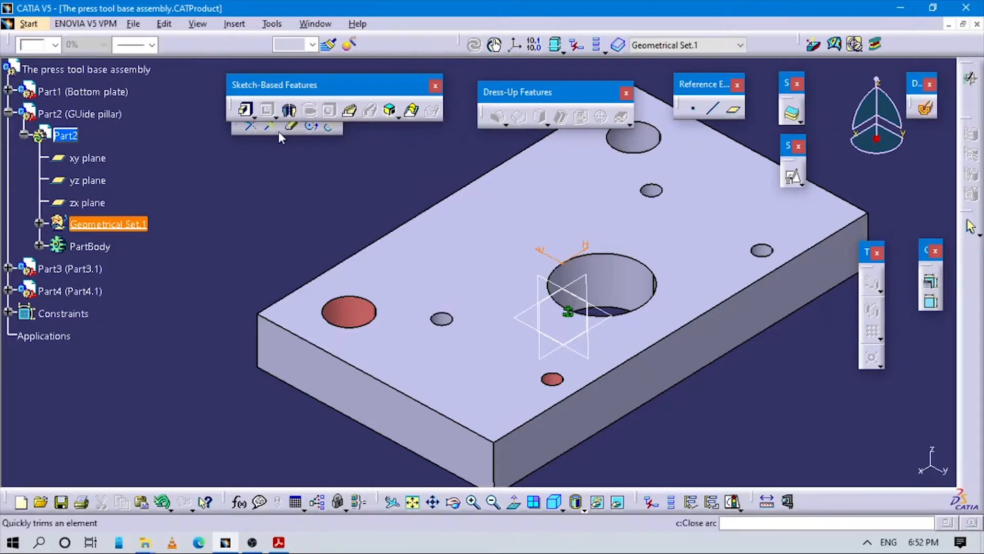
Define the guide pillar's PartBody as the in-work object for the pad
left_click(248, 111)
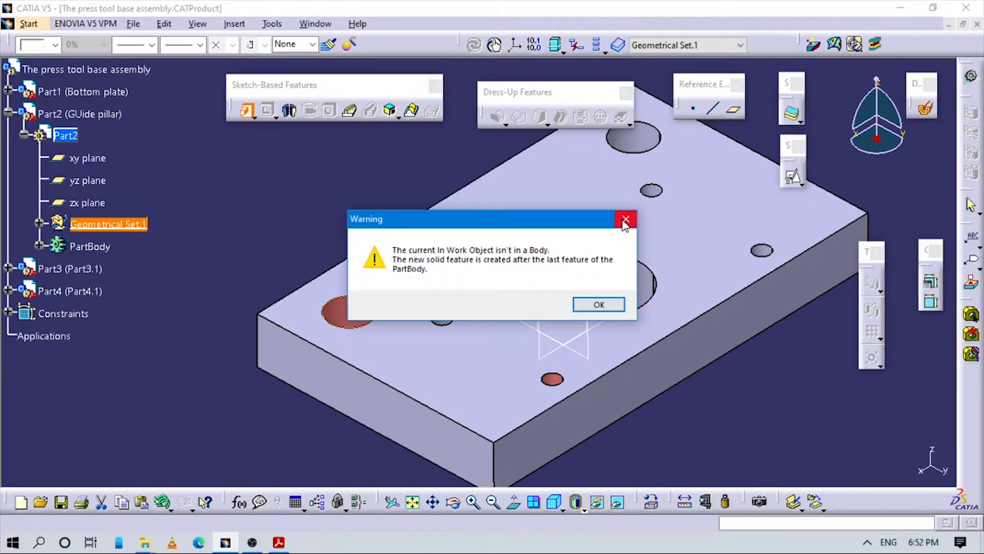
key("Return")
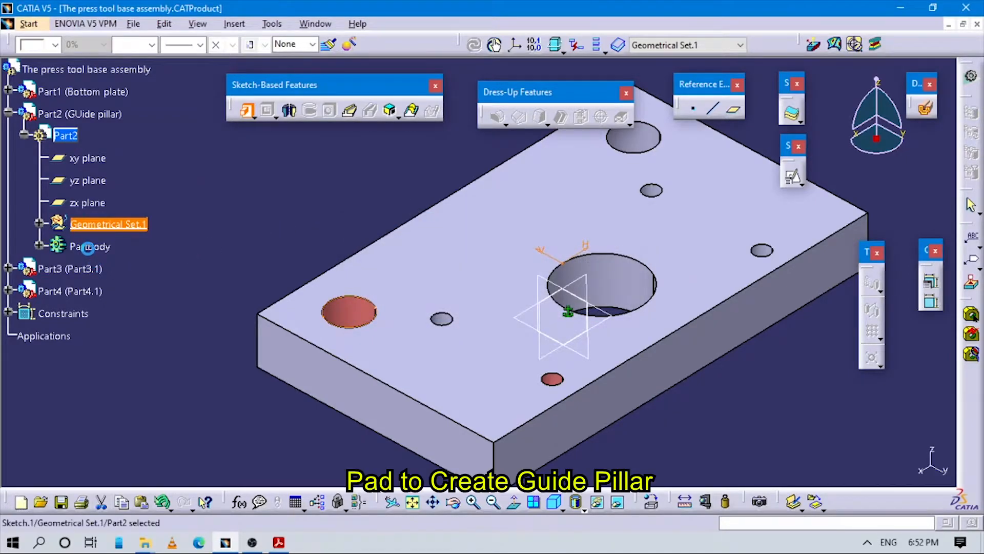
right_click(91, 248)
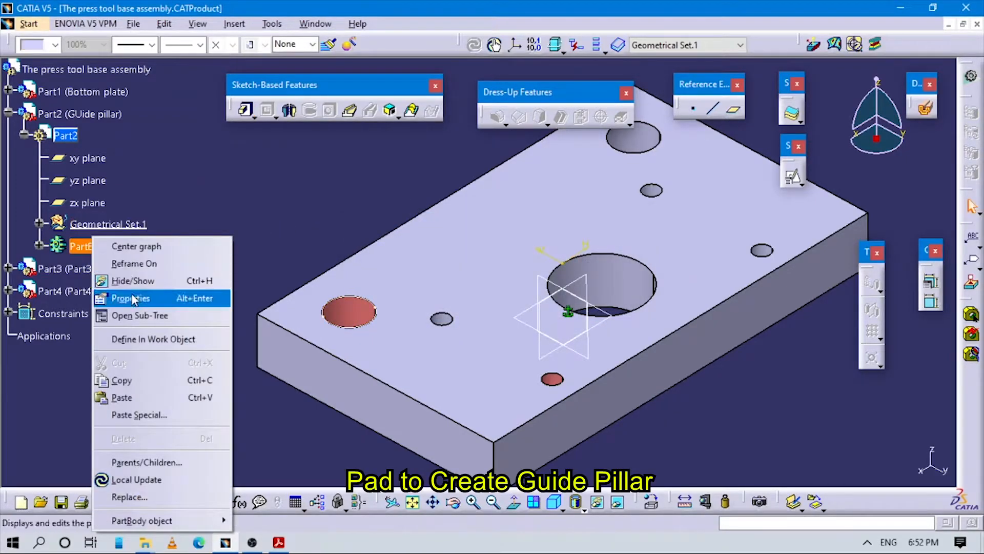
left_click(134, 339)
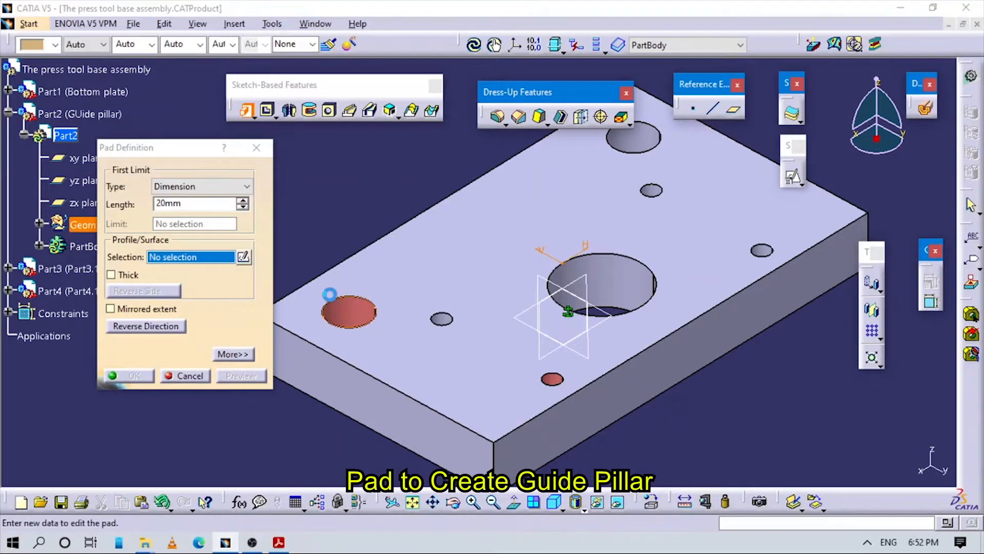
Pad the projected circle sketch to a length of 25 mm, consulting the Guide Pillar drawing
key("alt+Tab")
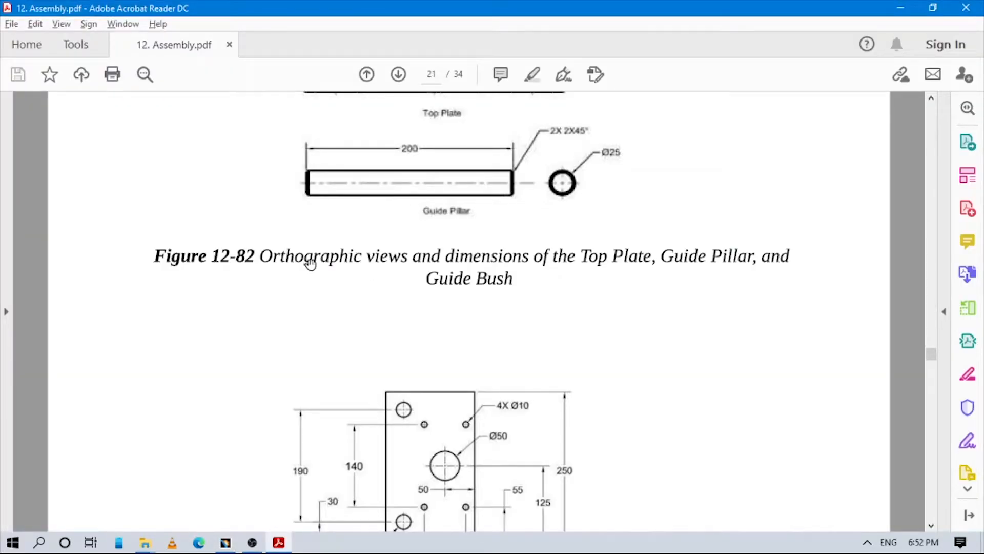
key("alt+Tab")
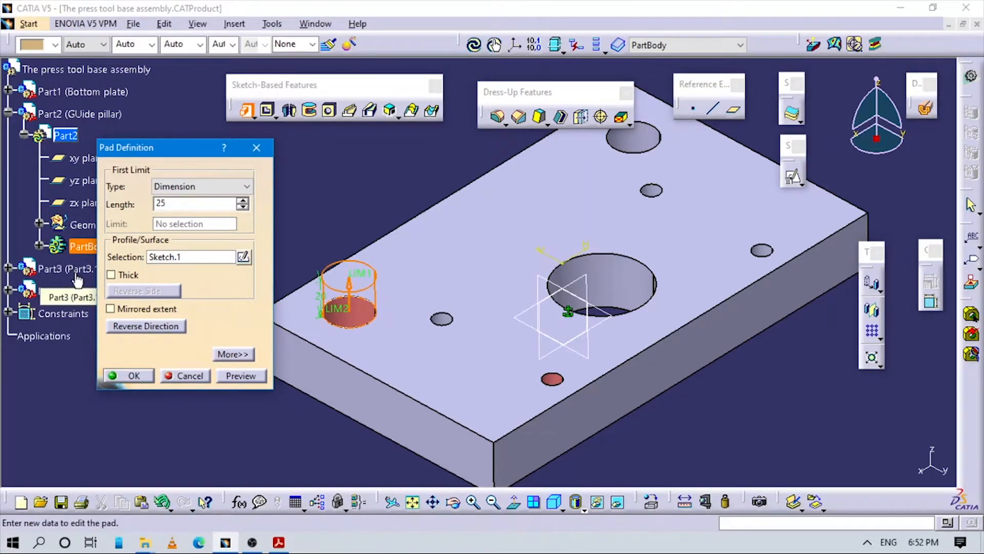
left_click(129, 375)
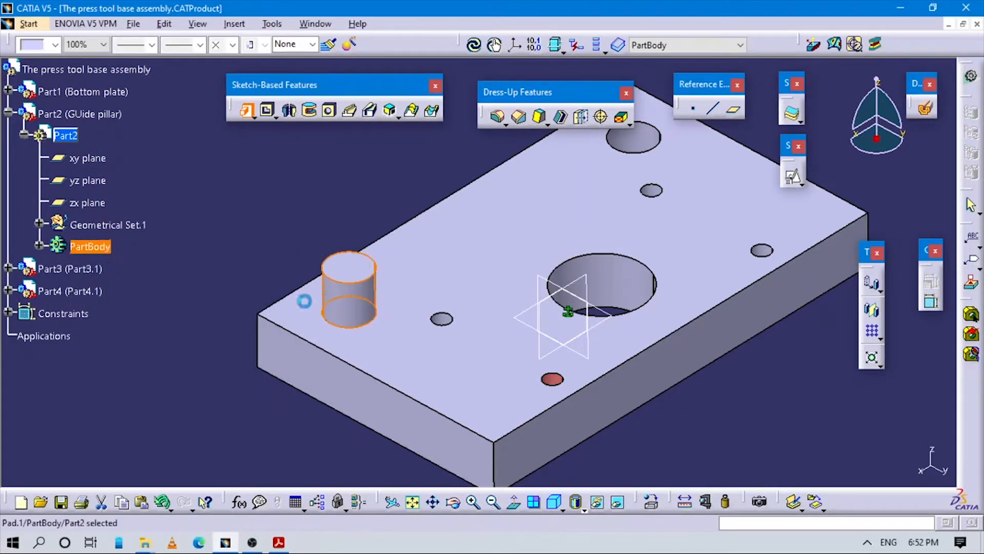
Recheck the Guide Pillar drawing and set the pillar pad's length to 200 mm
key("alt+Tab")
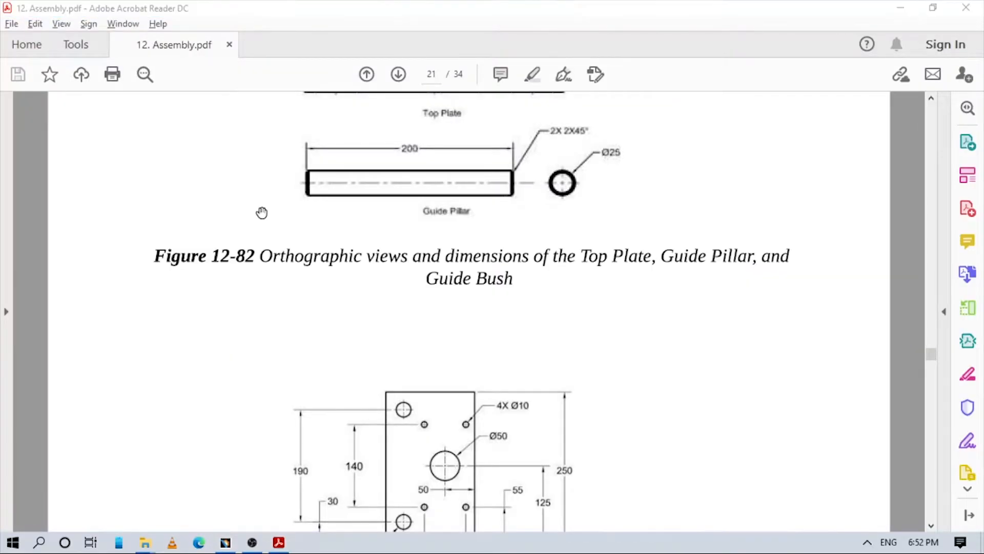
key("alt+Tab")
double_click(364, 254)
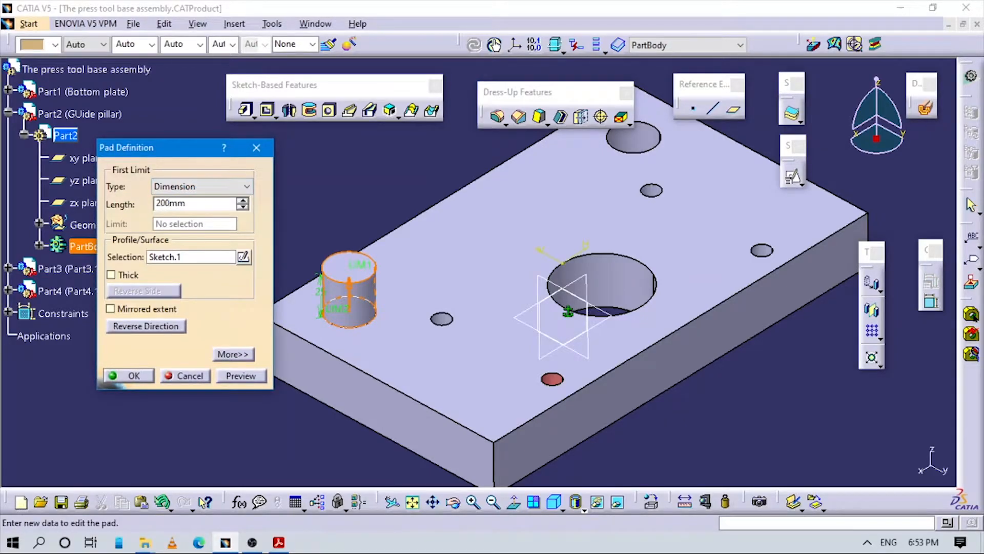
key("Return")
middle_click_drag(380, 162, 436, 353)
middle_click_drag(451, 318, 453, 271)
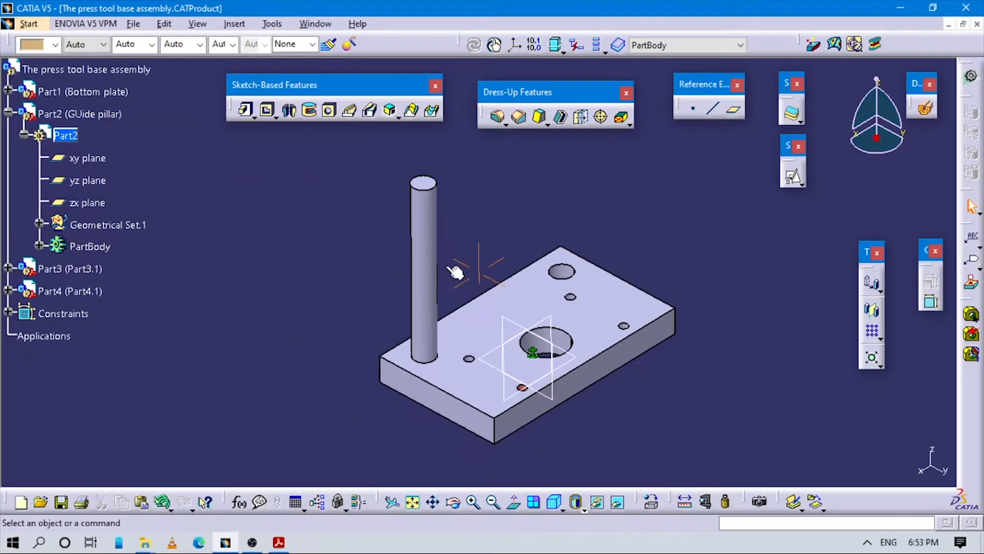
Chamfer both end edges of the guide pillar by 2 mm at 45 degrees, as specified in the drawing
key("alt+Tab")
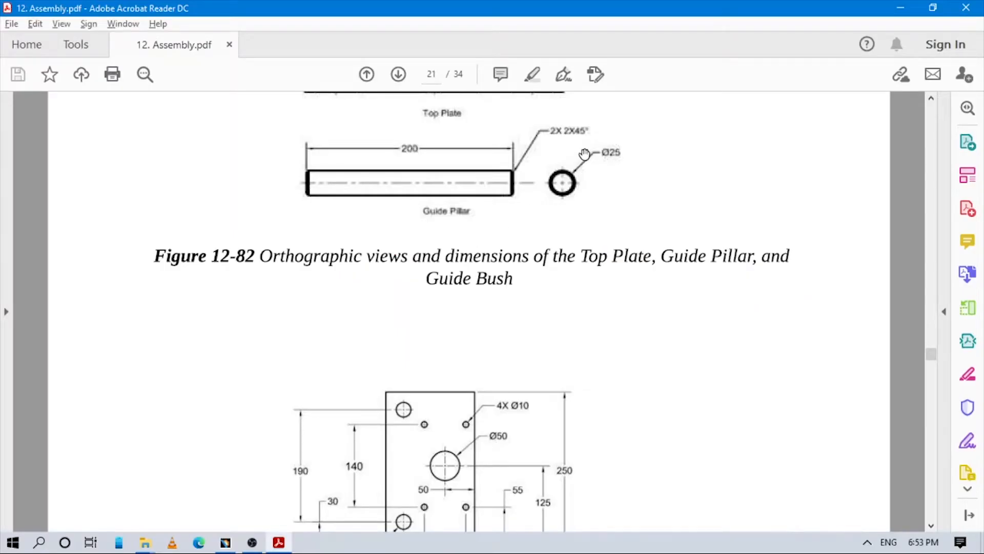
key("alt+Tab")
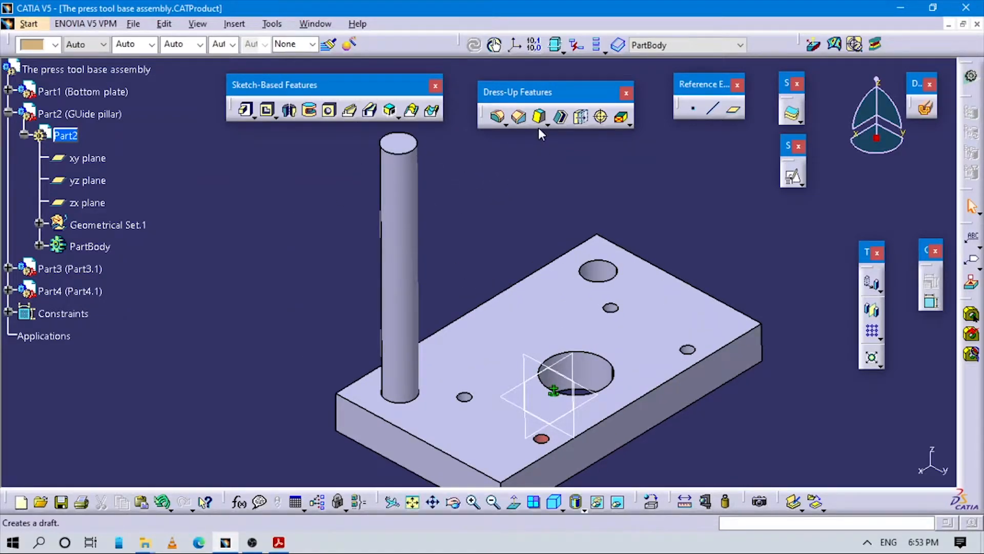
left_click(521, 117)
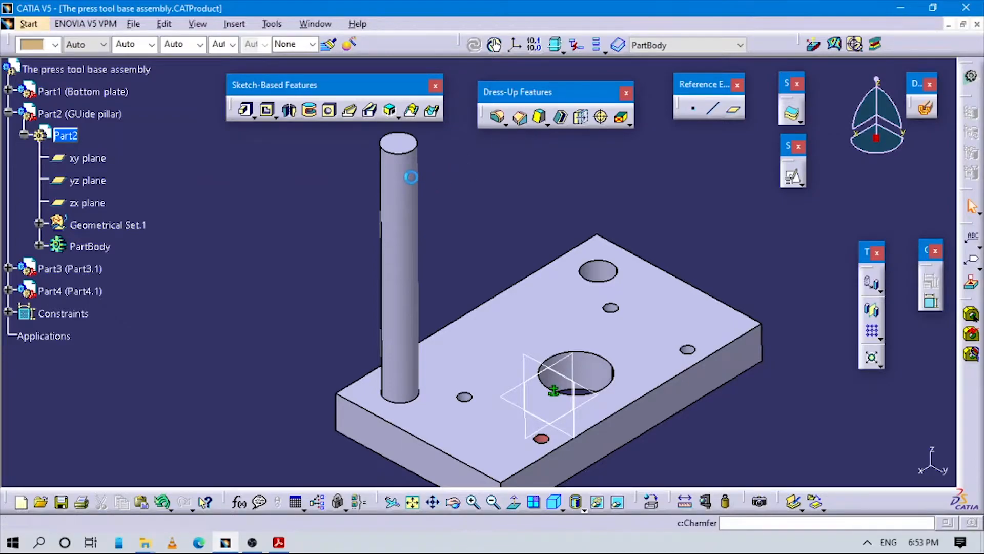
left_click(407, 171)
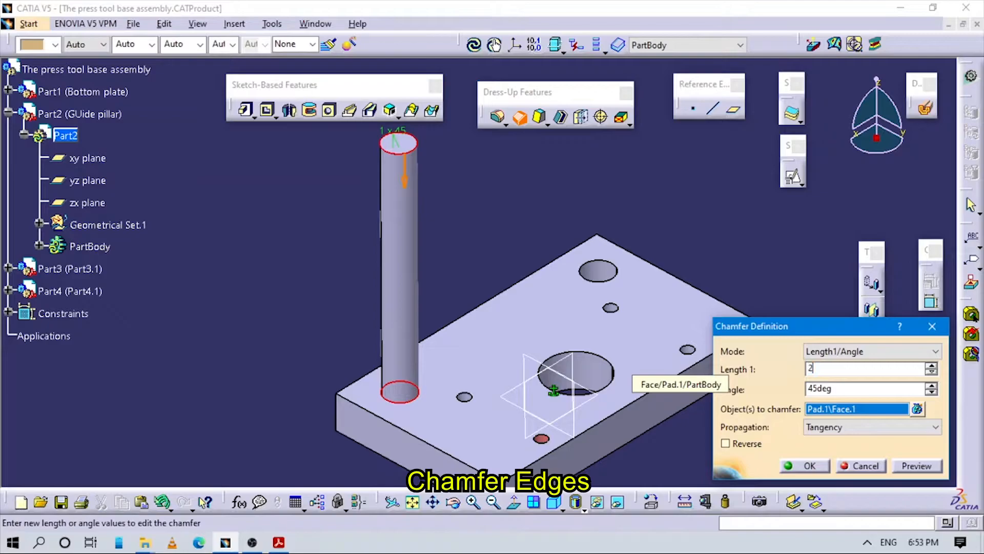
left_click(912, 466)
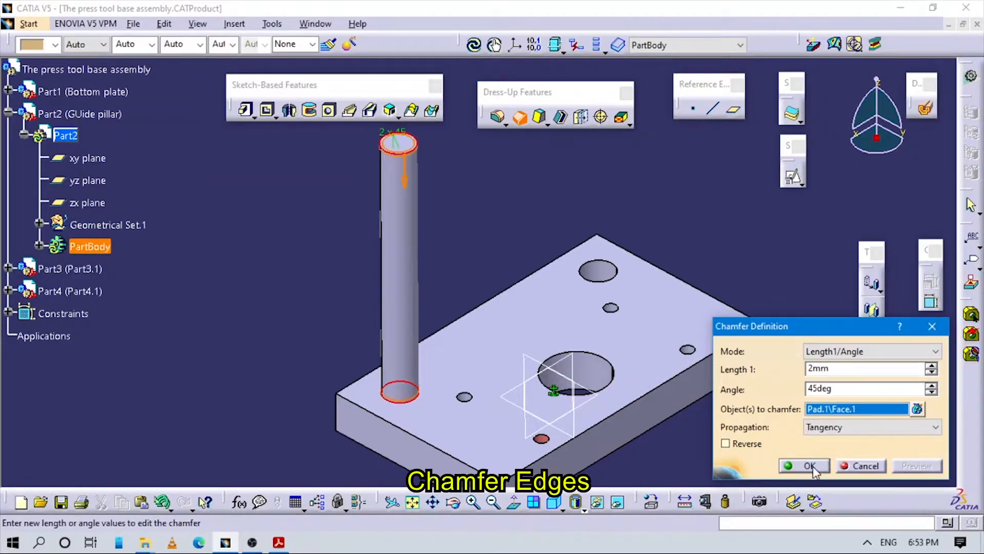
left_click(812, 467)
middle_click_drag(428, 390, 439, 222)
middle_click_drag(468, 376, 422, 232)
left_click(554, 502)
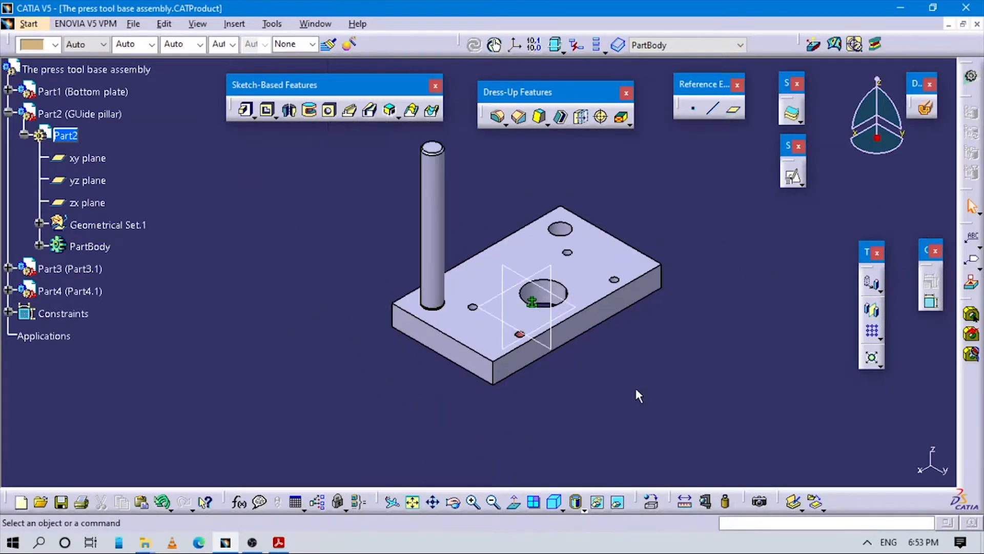
Review the Guide Pillar drawing and measure the outer circular edge at the pillar's top with Measure Item
key("alt+Tab")
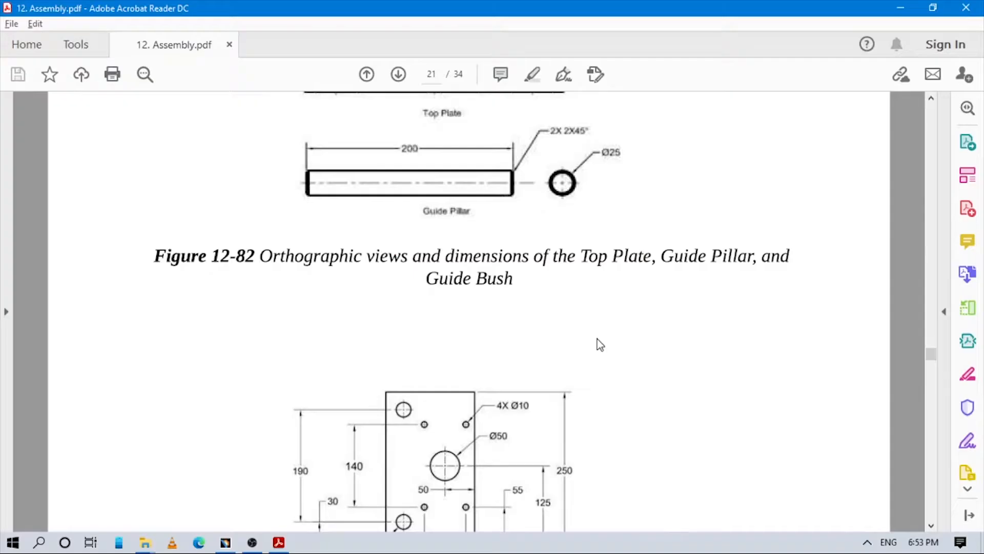
left_click_drag(560, 290, 561, 357)
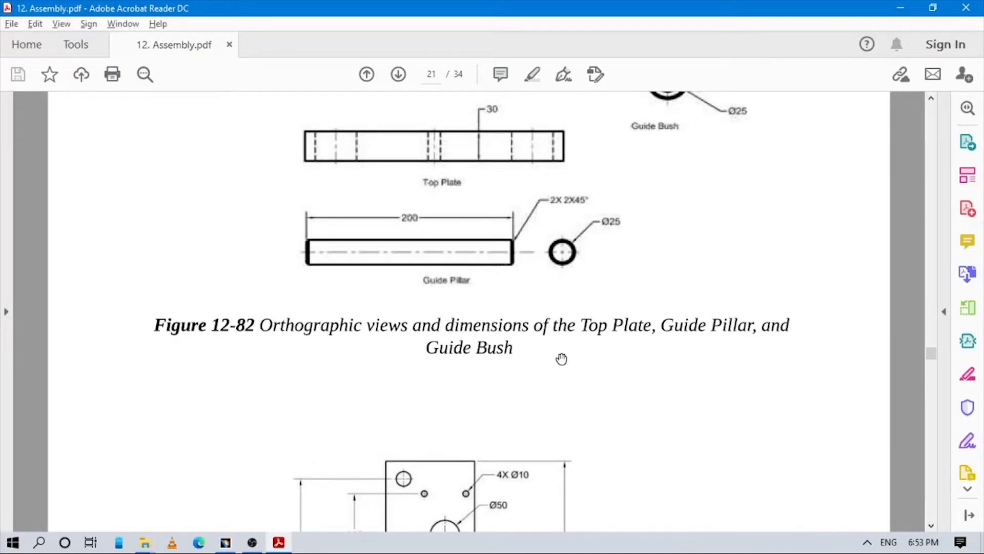
key("alt+Tab")
middle_click_drag(429, 211, 485, 212)
left_click(707, 501)
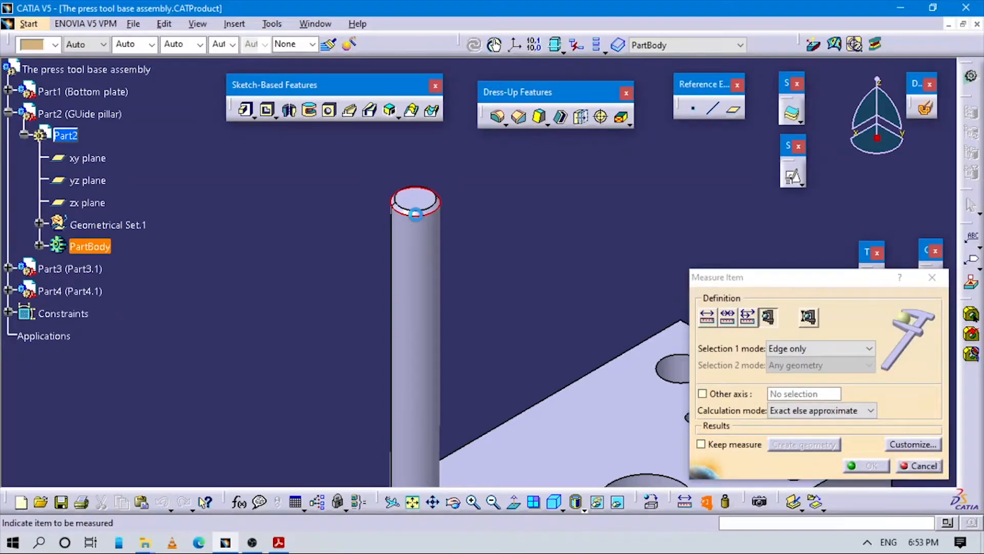
left_click(416, 215)
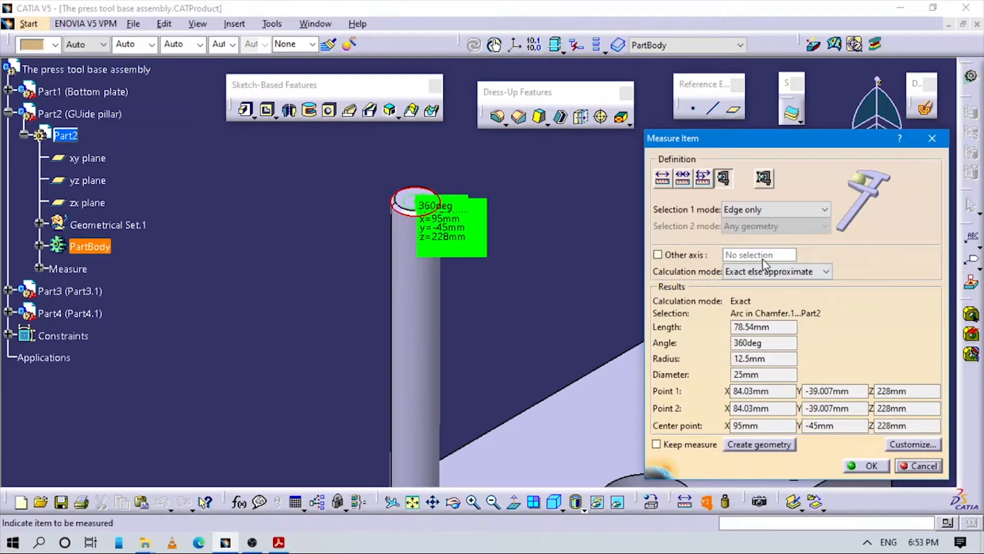
left_click(932, 138)
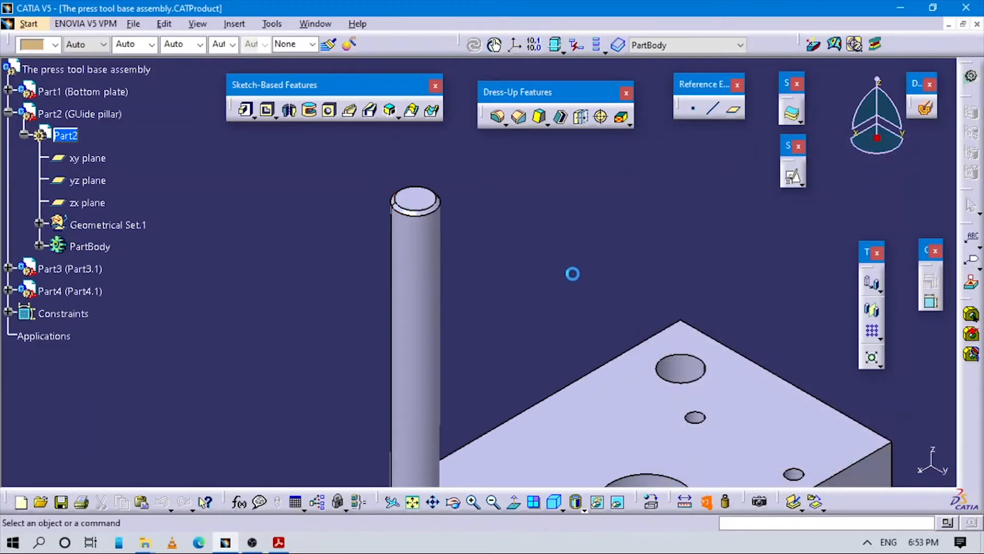
middle_click_drag(468, 298, 461, 333)
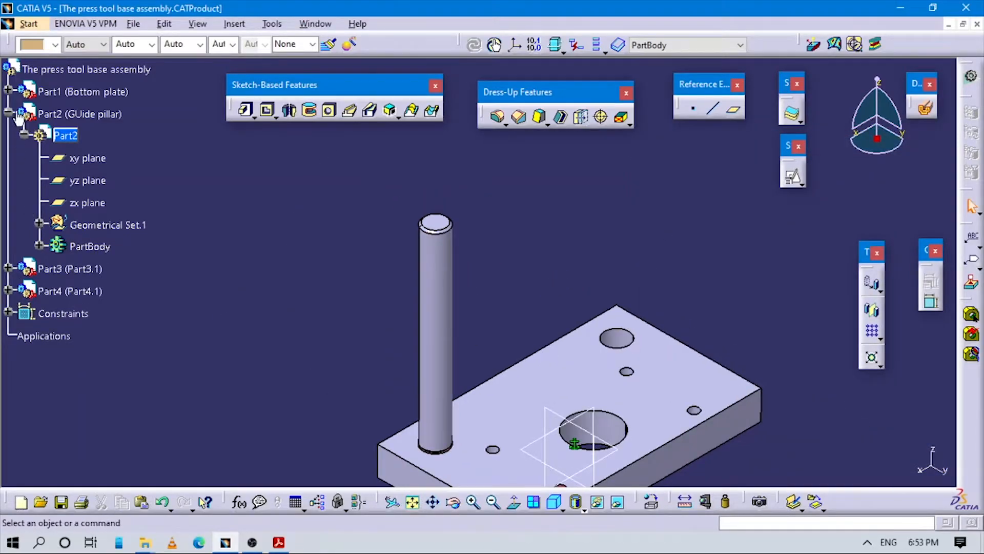
Activate the top-level press tool base assembly for assembly design, with the pillar and bottom plate in view
left_click(78, 72)
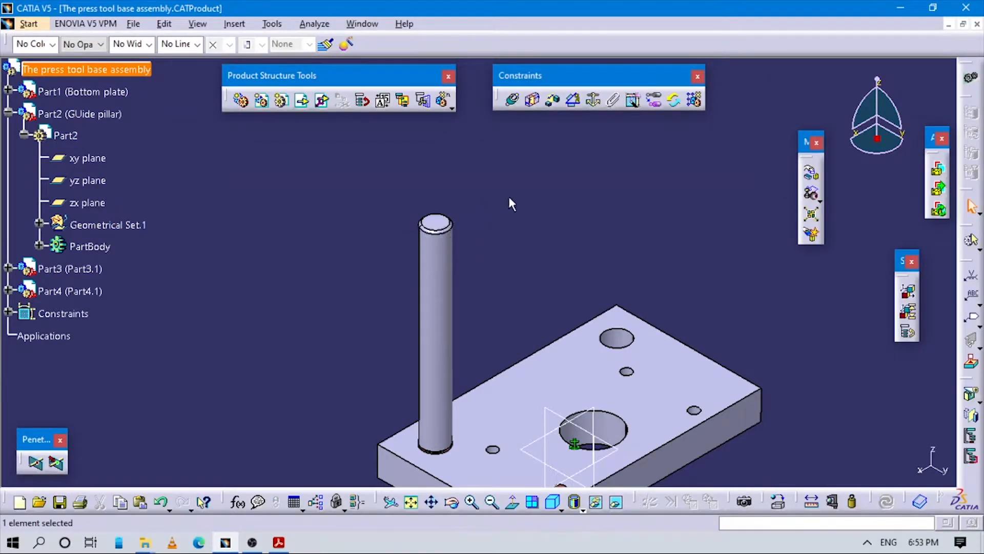
left_click(524, 179)
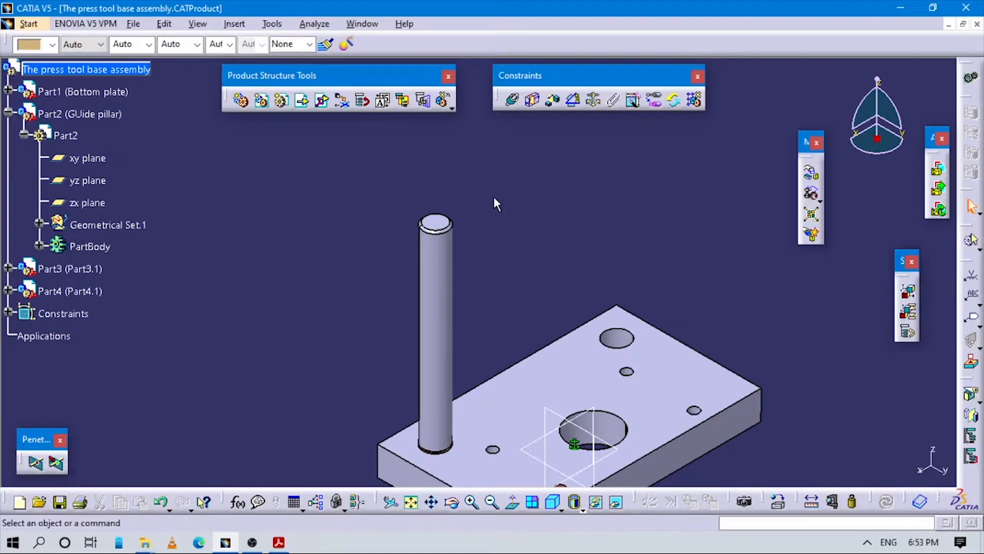
middle_click_drag(489, 338, 446, 233)
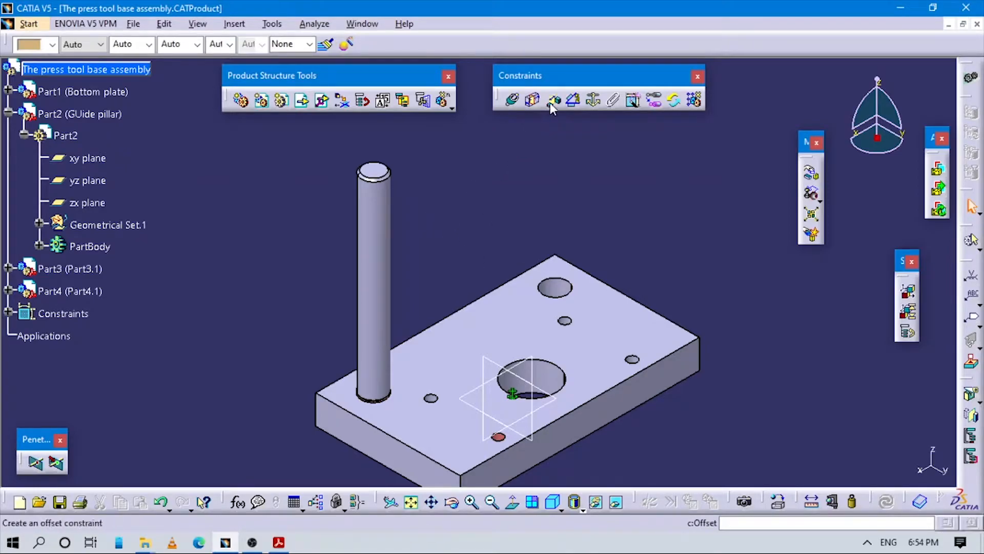
Constrain the guide pillar's axis coincident with the axis of the bottom plate's corner hole beneath it, and restore the isometric view
middle_click_drag(430, 288, 466, 189)
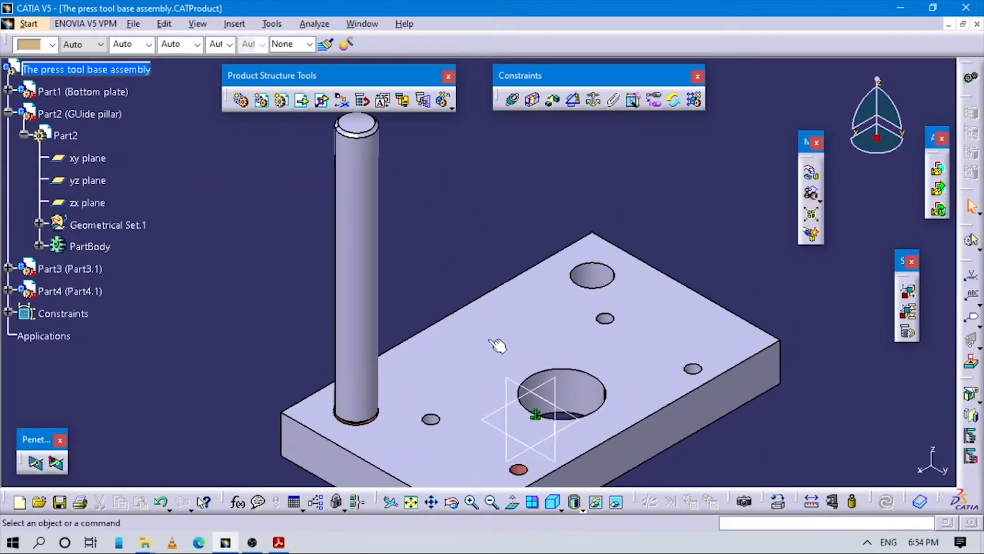
left_click(514, 99)
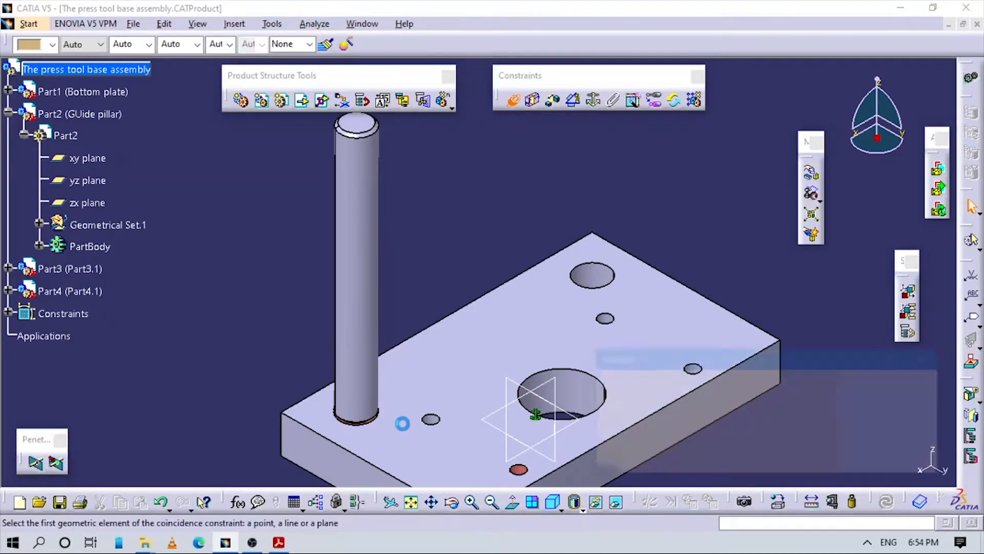
middle_click_drag(456, 372, 445, 311)
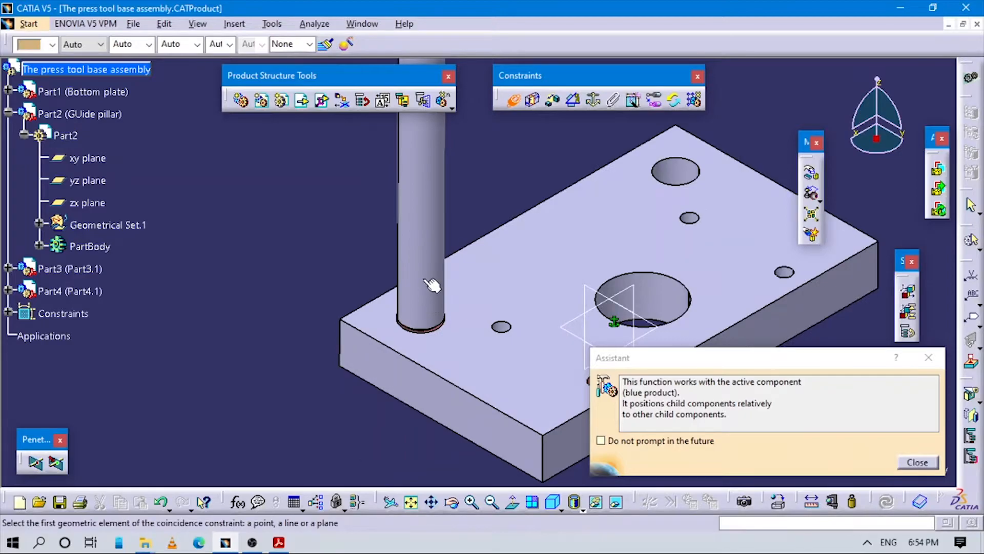
middle_click_drag(423, 381, 452, 159)
left_click(423, 310)
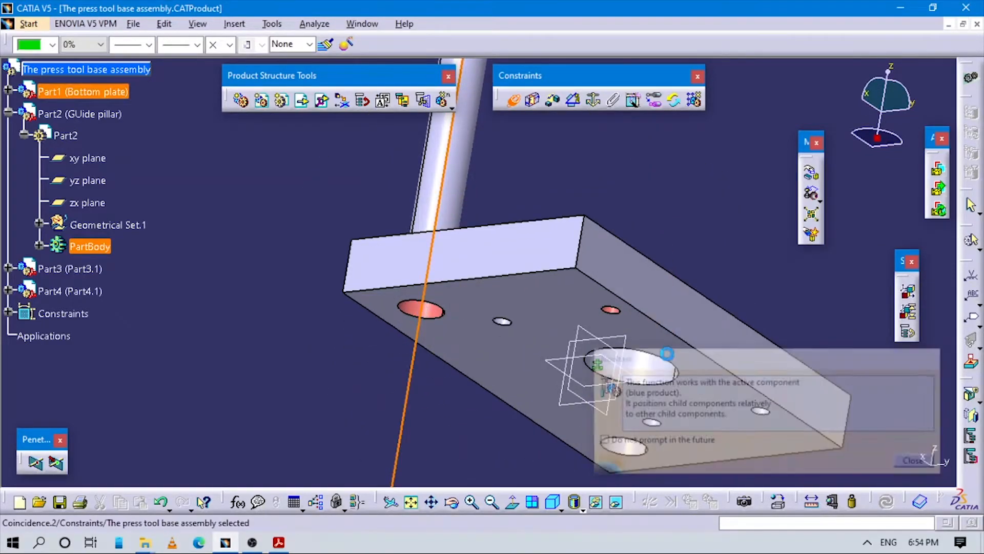
middle_click_drag(548, 215, 502, 399)
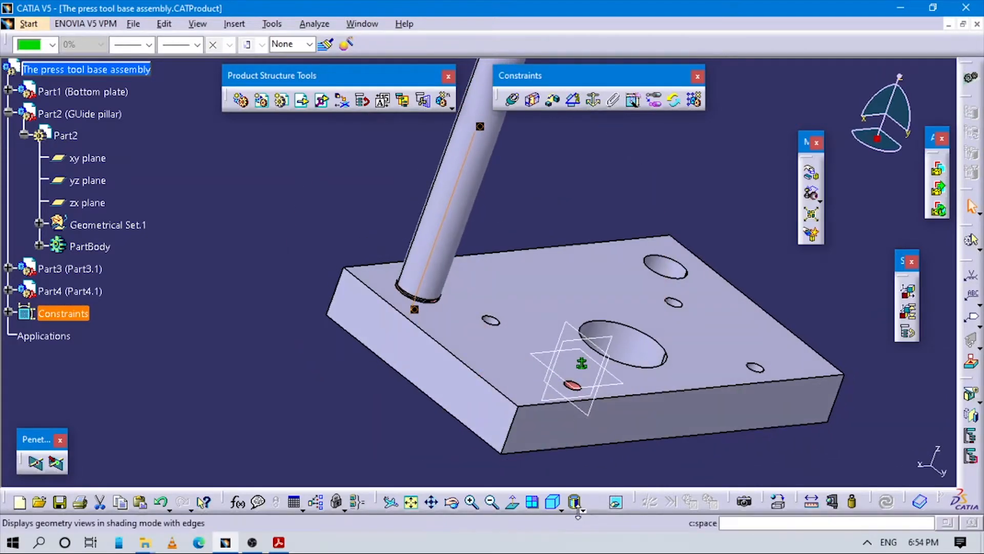
left_click(553, 502)
left_click(293, 301)
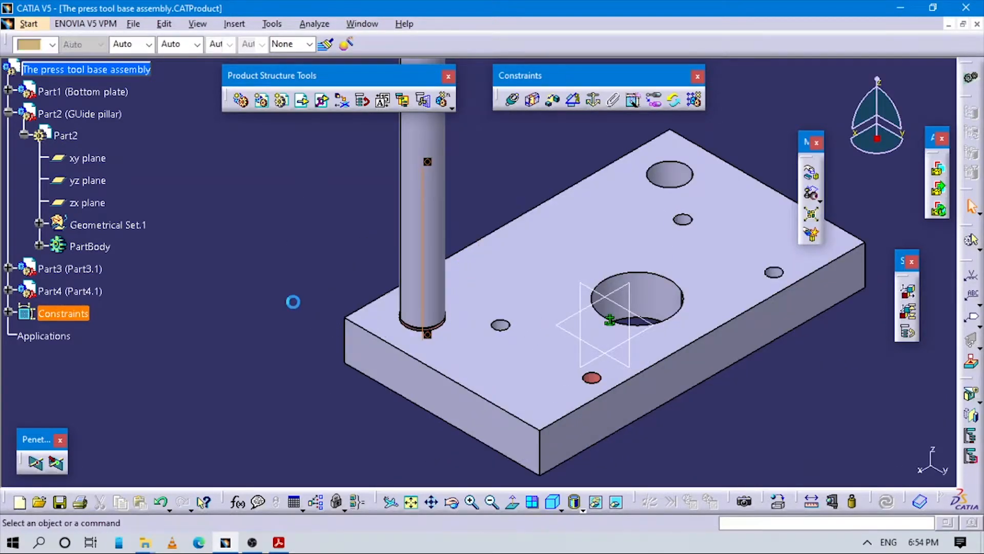
Bring up the operations available for the Guide Pillar component, including its object commands
right_click(73, 114)
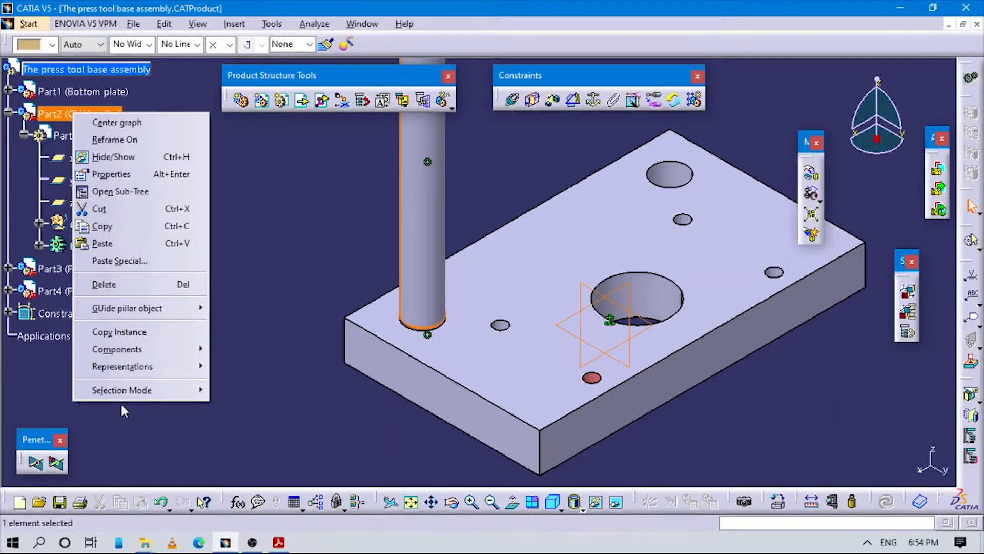
mouse_move(131, 356)
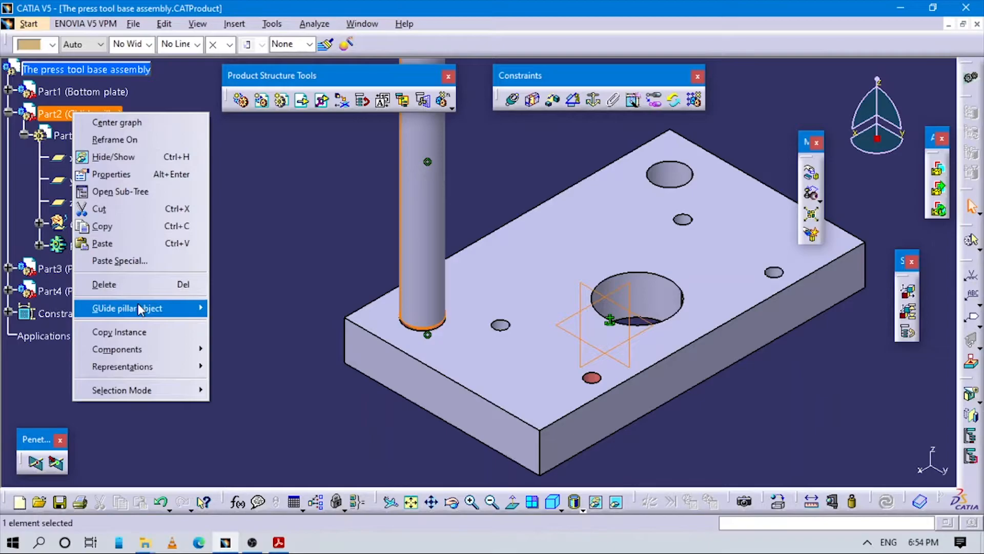
Analyze the guide pillar's component degrees of freedom, highlighting the Rotation_1 and Translation_1 entries in the model
mouse_move(140, 309)
left_click(281, 384)
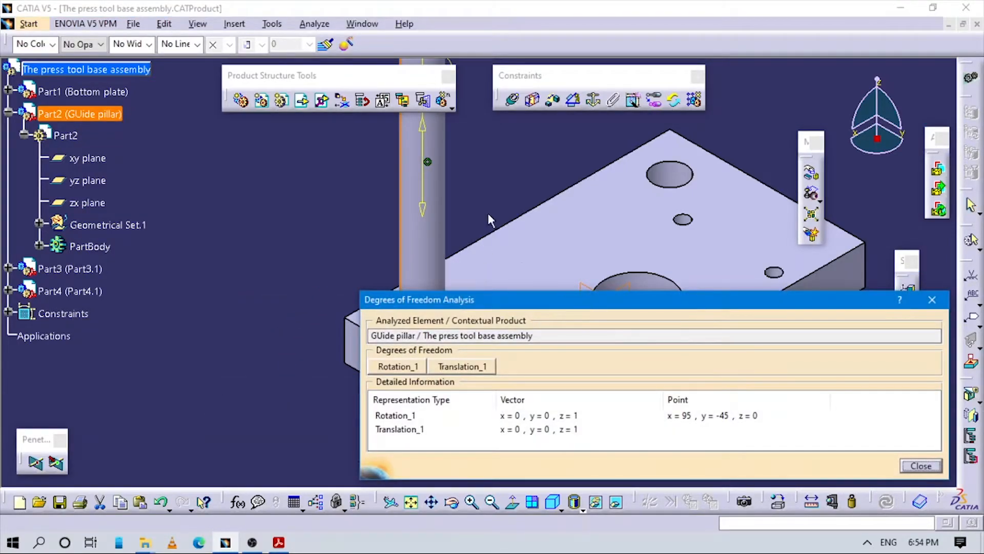
left_click_drag(460, 280, 315, 283)
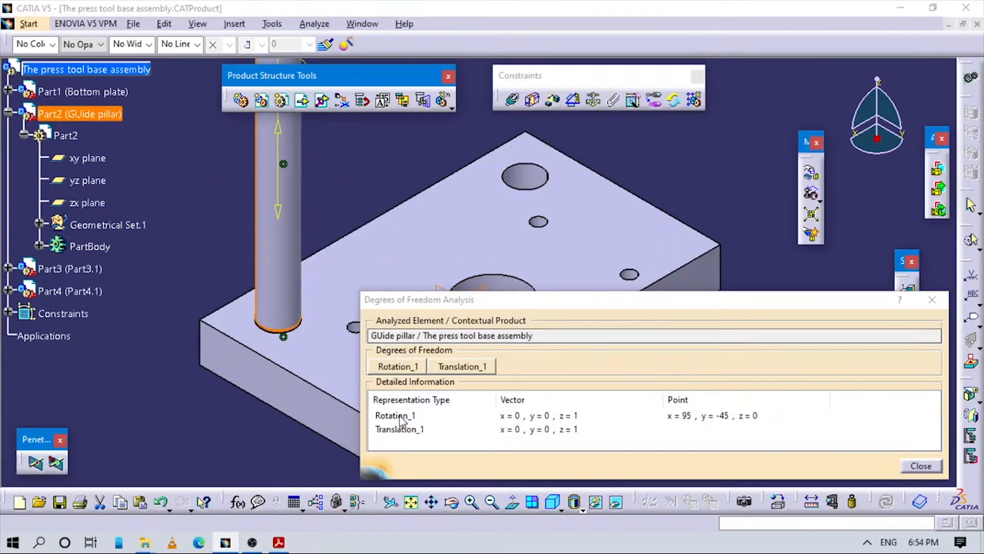
left_click(403, 416)
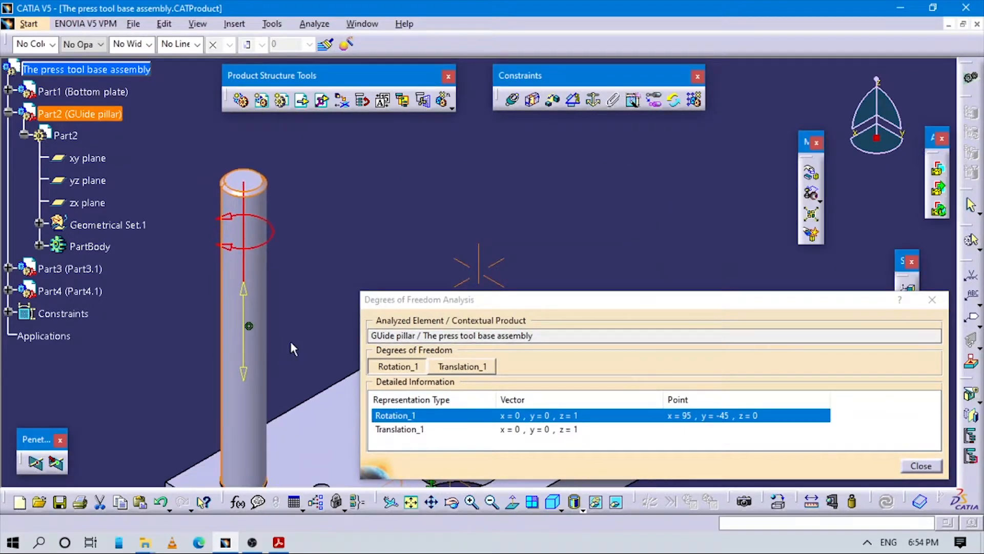
left_click(435, 430)
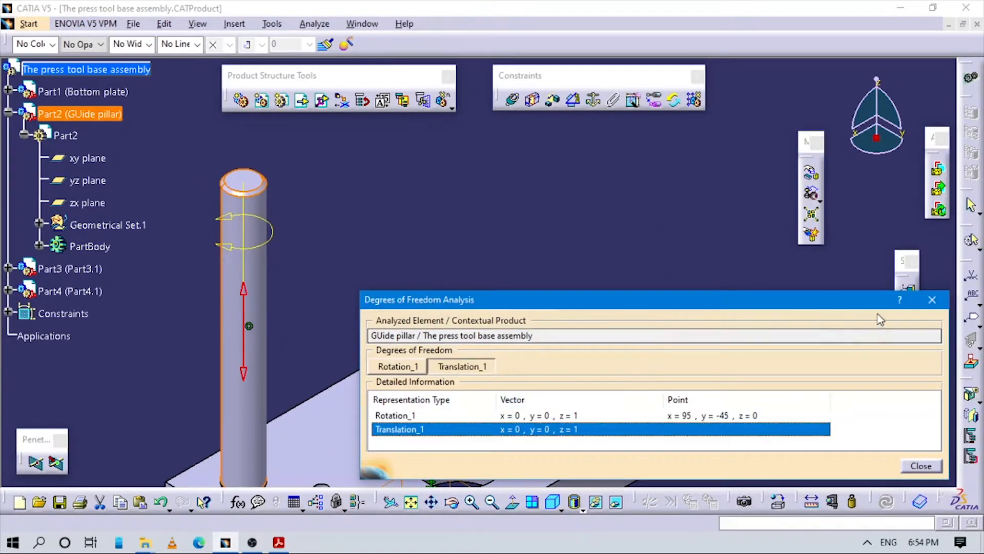
left_click(932, 299)
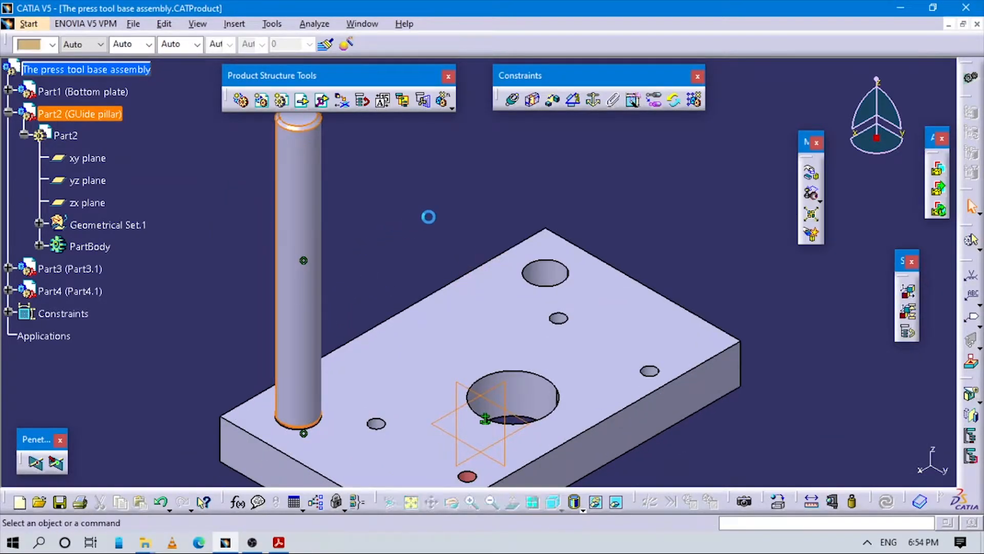
Add an offset constraint of -200 mm with Same orientation between the guide pillar's top face and the bottom plate's top face
left_click(533, 104)
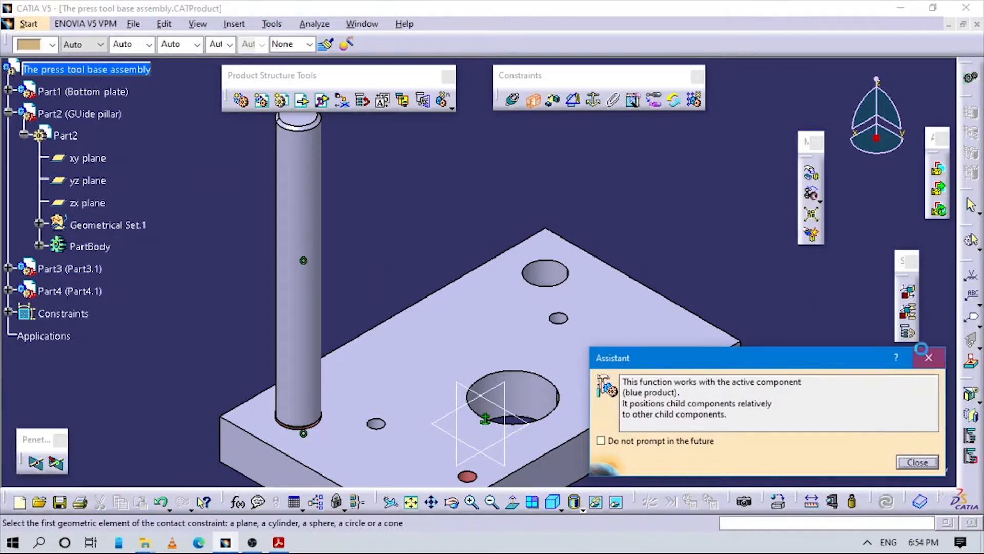
left_click(927, 357)
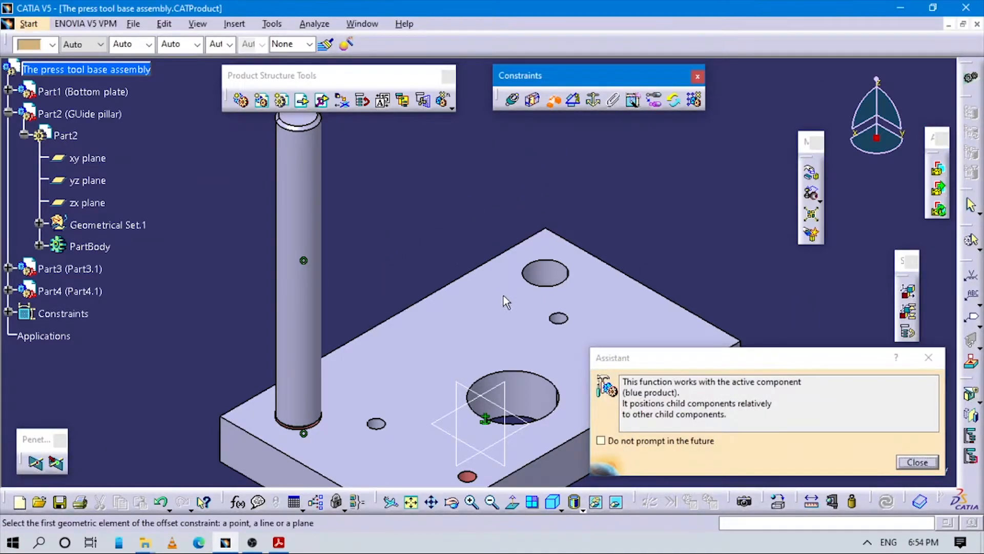
middle_click_drag(503, 296, 595, 390)
left_click(395, 211)
middle_click_drag(494, 385, 455, 276)
left_click(469, 311)
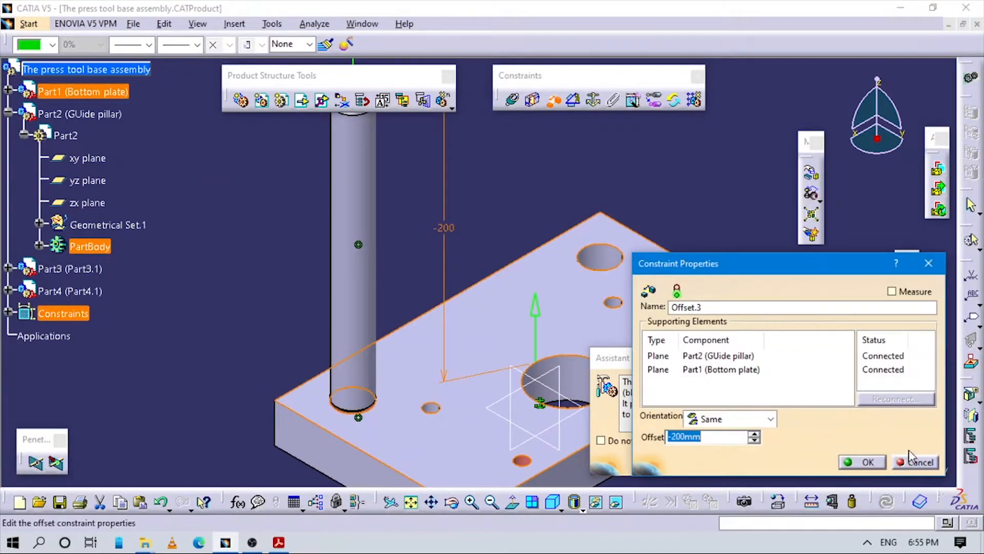
left_click(865, 461)
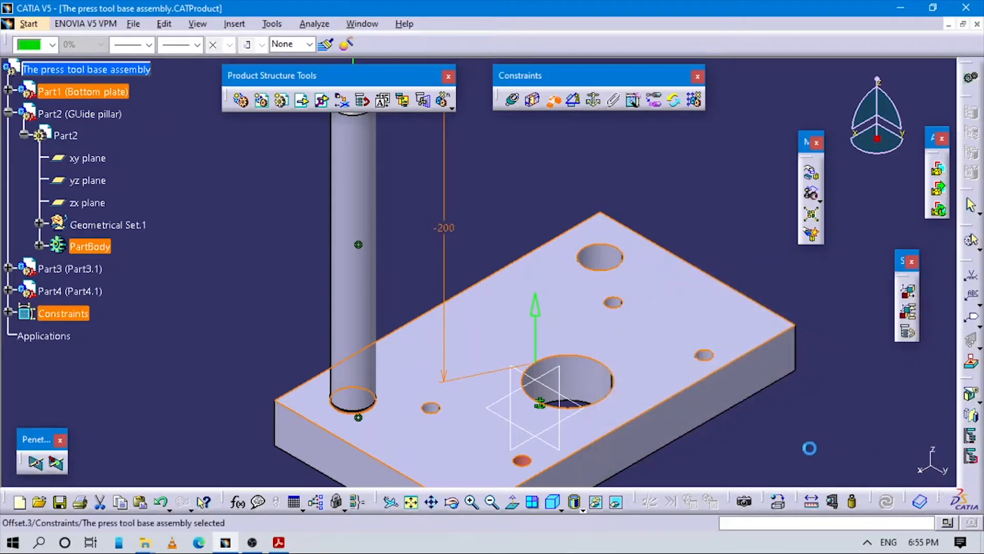
Recheck the guide pillar's component degrees of freedom and inspect the Rotation_1 entry
right_click(77, 114)
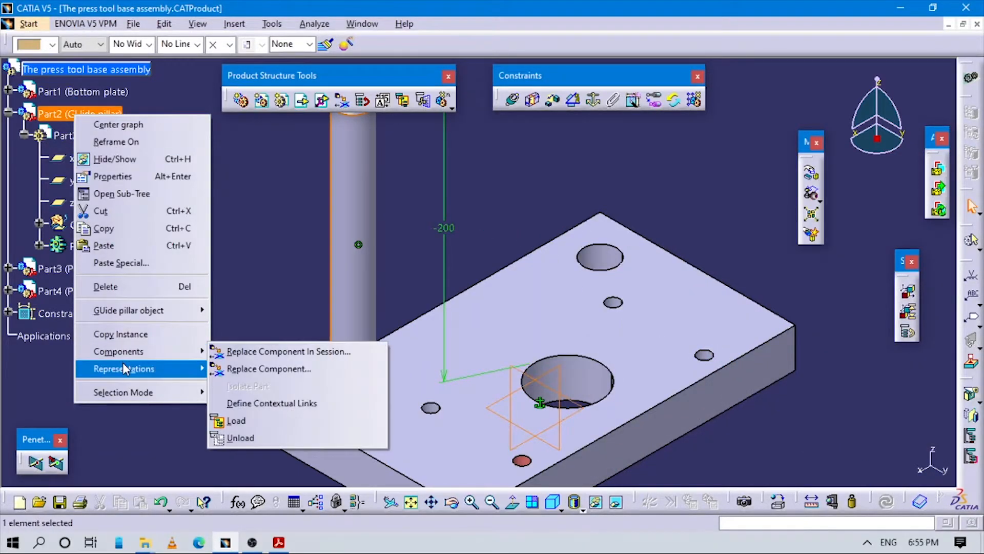
mouse_move(142, 311)
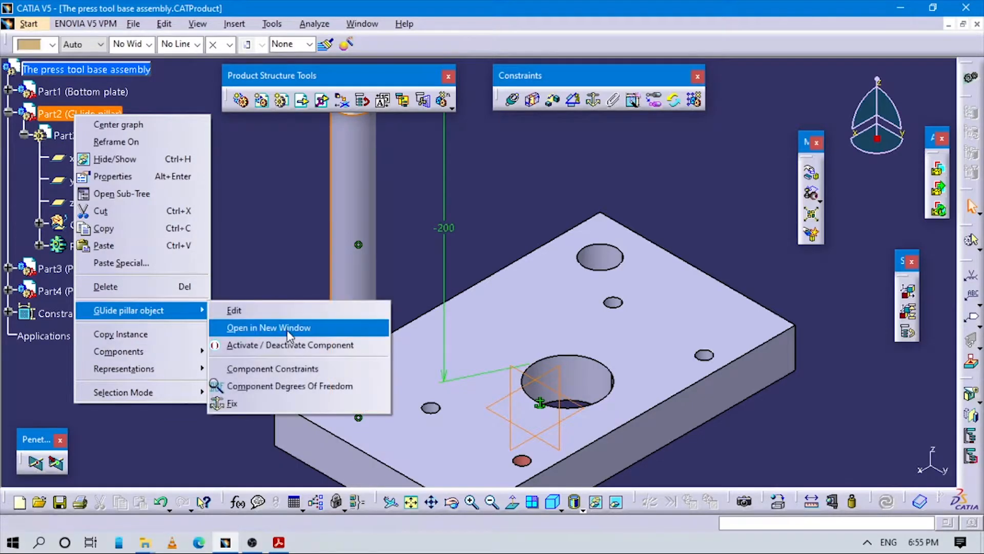
left_click(277, 386)
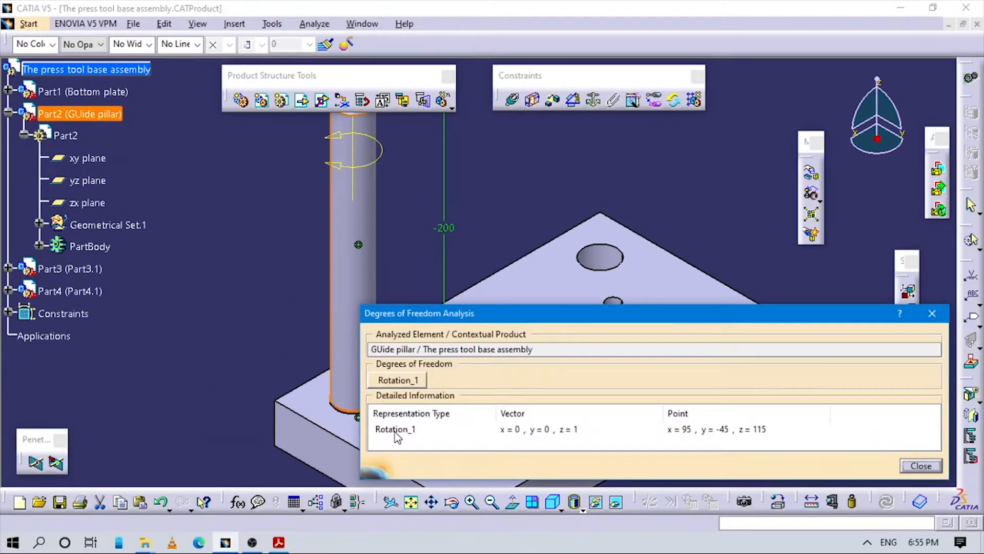
left_click(395, 431)
left_click(932, 313)
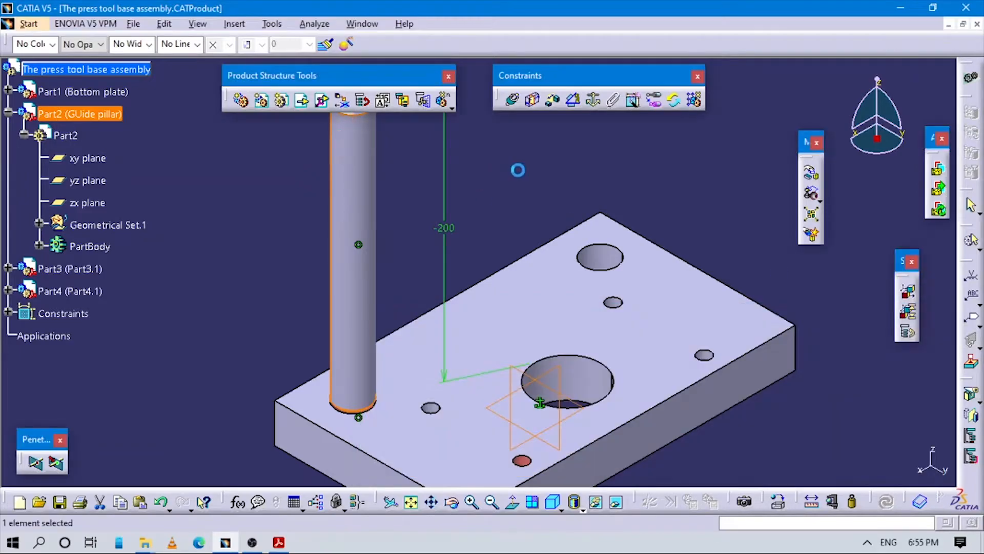
Add a parallelism constraint between the guide pillar's yz plane and the bottom plate's yz plane
mouse_move(446, 223)
middle_mouse_down()
mouse_move(444, 261)
mouse_move(457, 209)
middle_mouse_up()
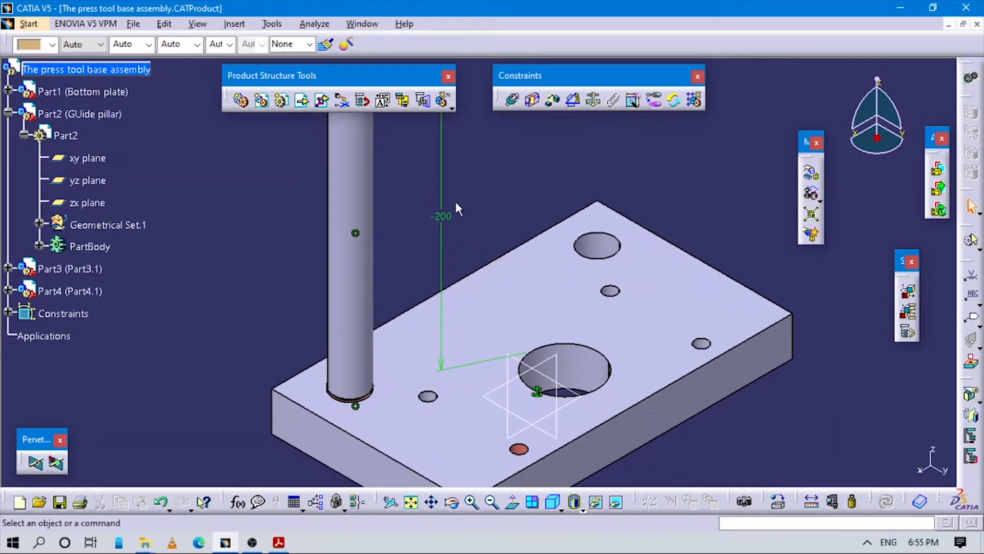
left_click(571, 101)
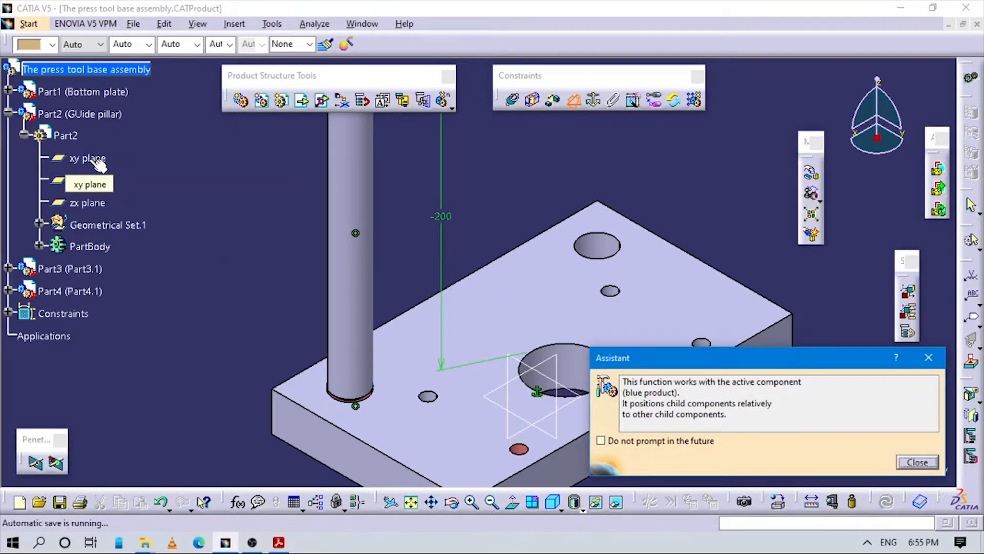
left_click(82, 181)
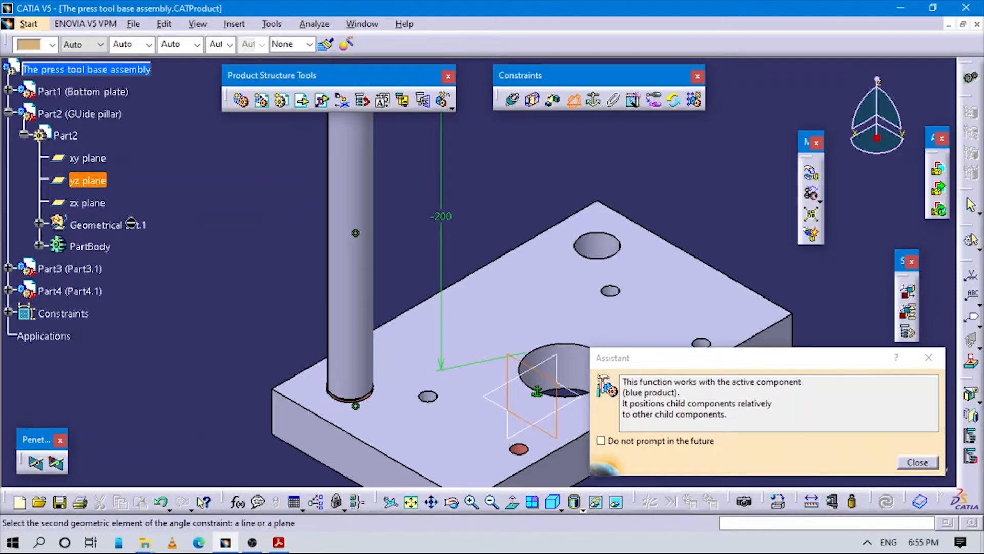
left_click(9, 89)
left_click(24, 112)
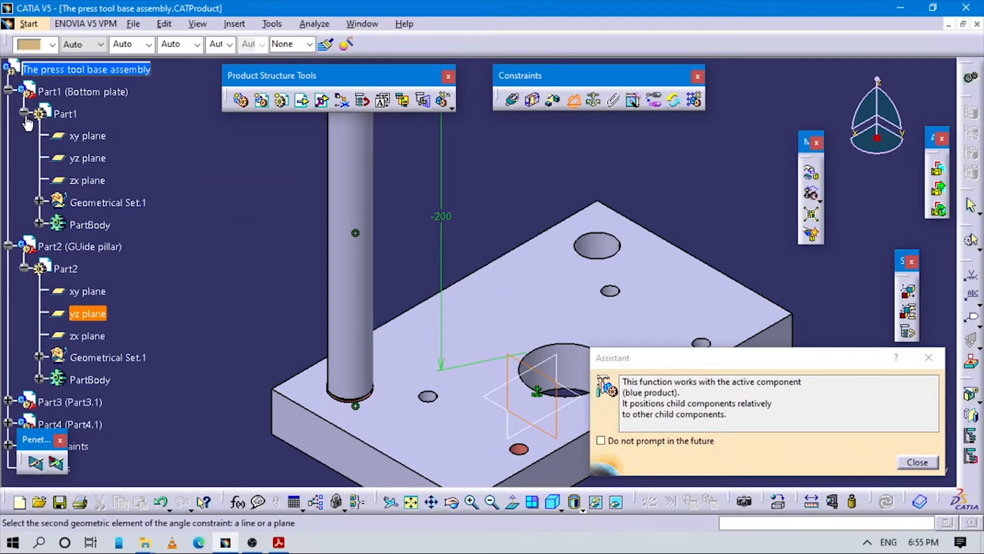
left_click(77, 157)
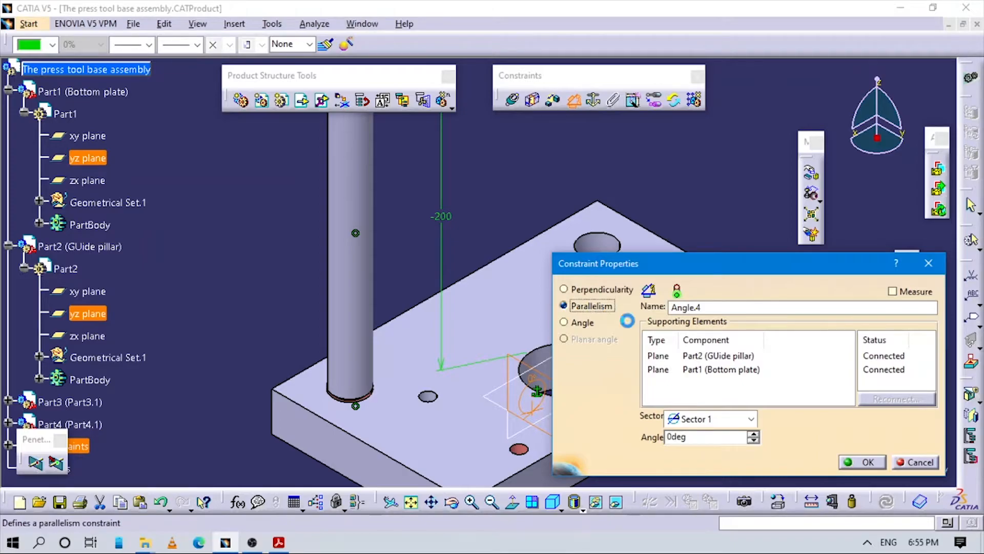
left_click(843, 464)
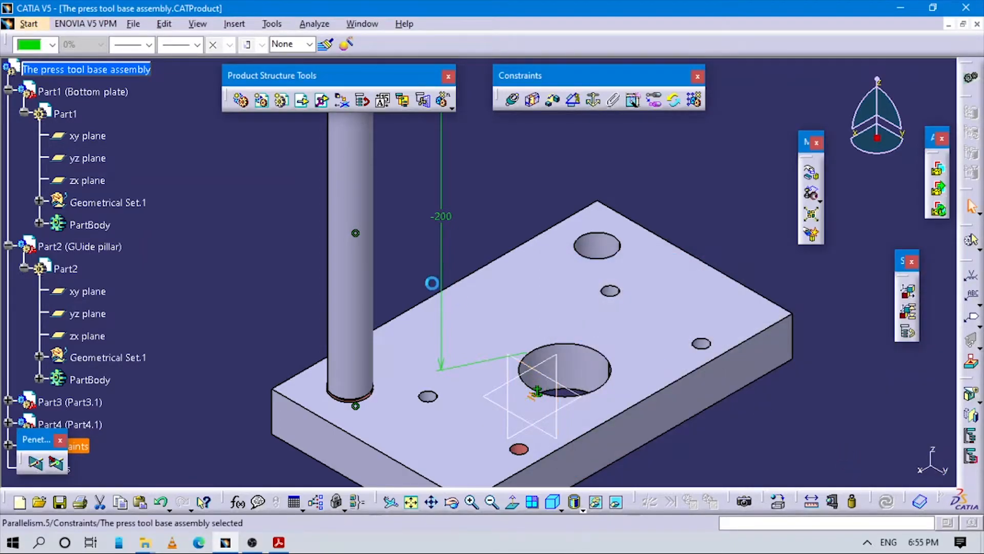
Run the degrees of freedom analysis on the guide pillar once more, and collapse the guide pillar and bottom plate tree branches
right_click(105, 246)
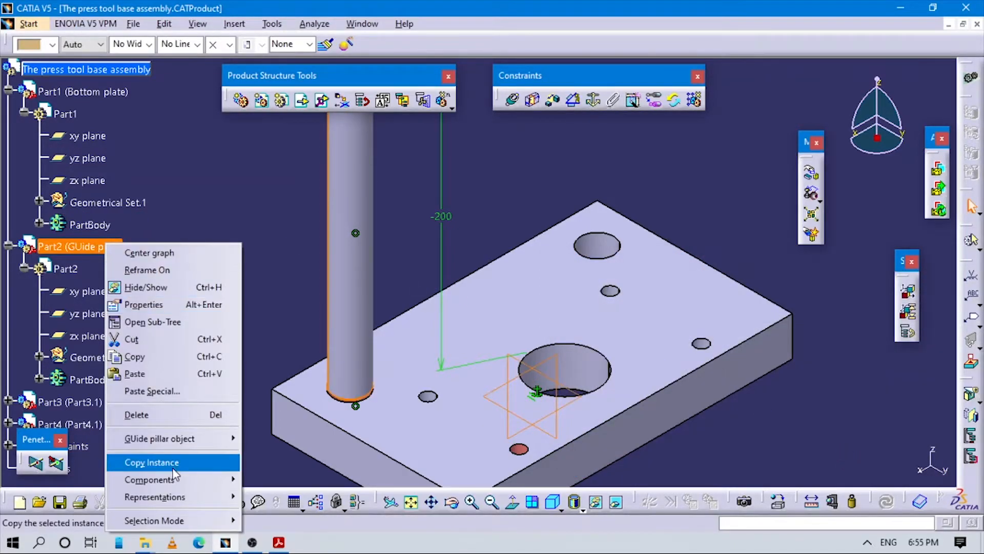
mouse_move(170, 445)
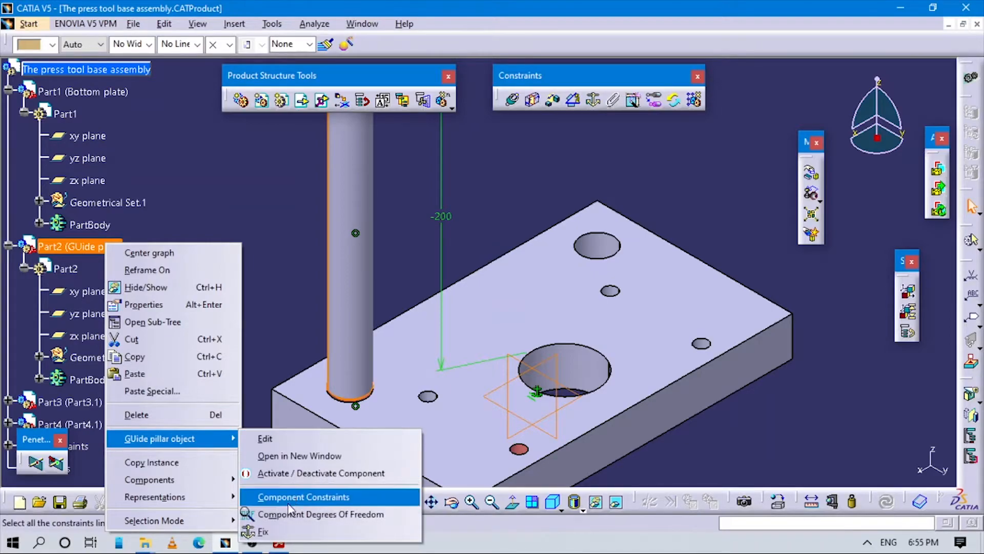
left_click(317, 513)
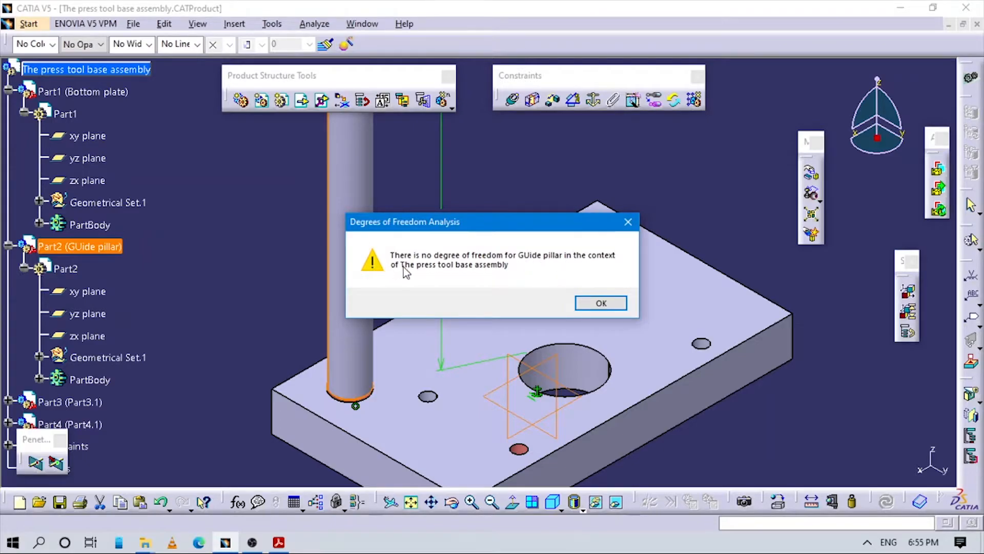
left_click(601, 304)
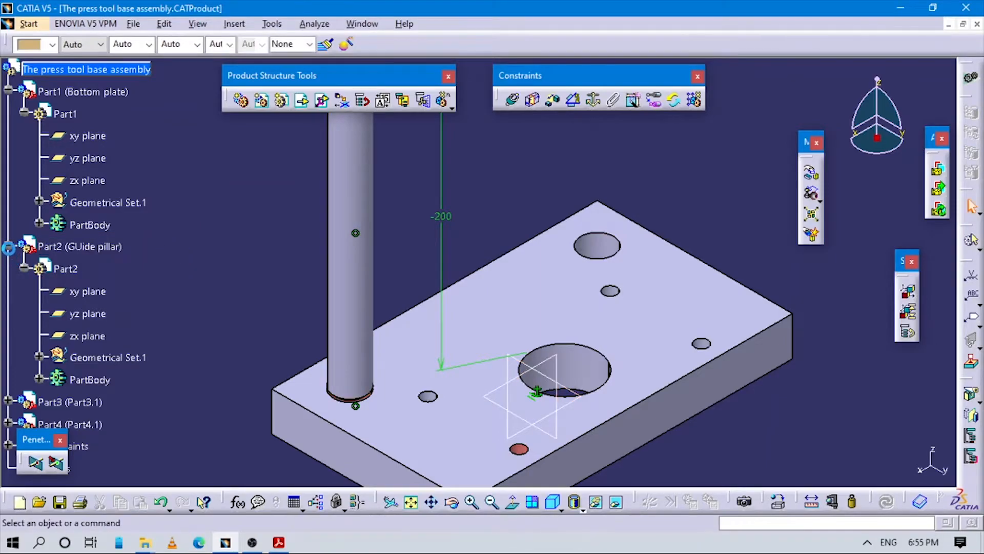
left_click(8, 246)
left_click(8, 91)
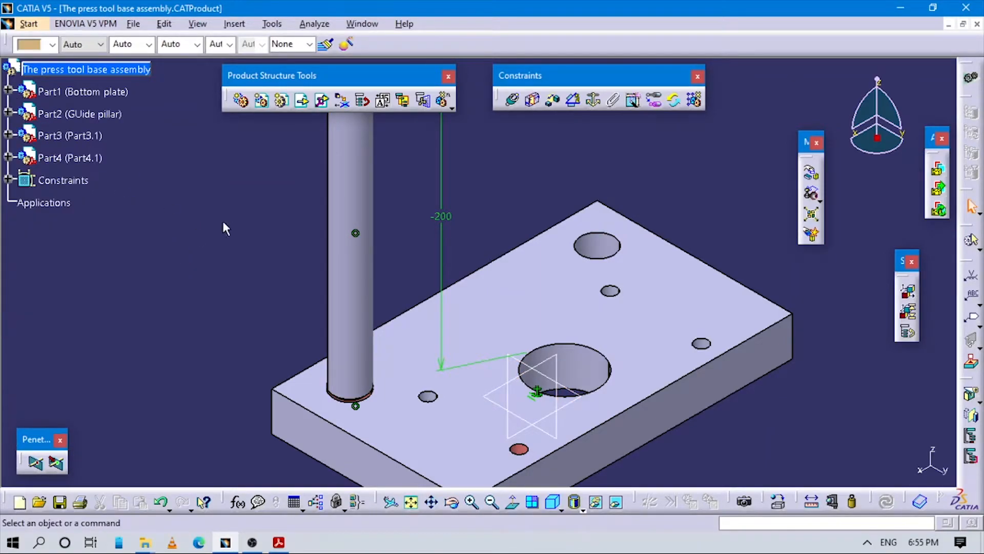
left_click(72, 113)
left_click(204, 263)
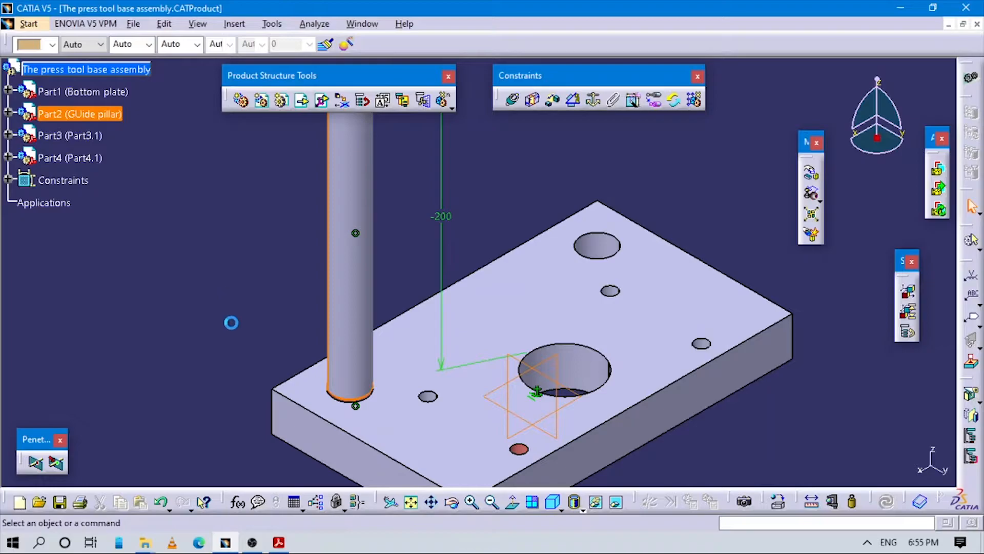
middle_click_drag(230, 323, 246, 304, "ctrl")
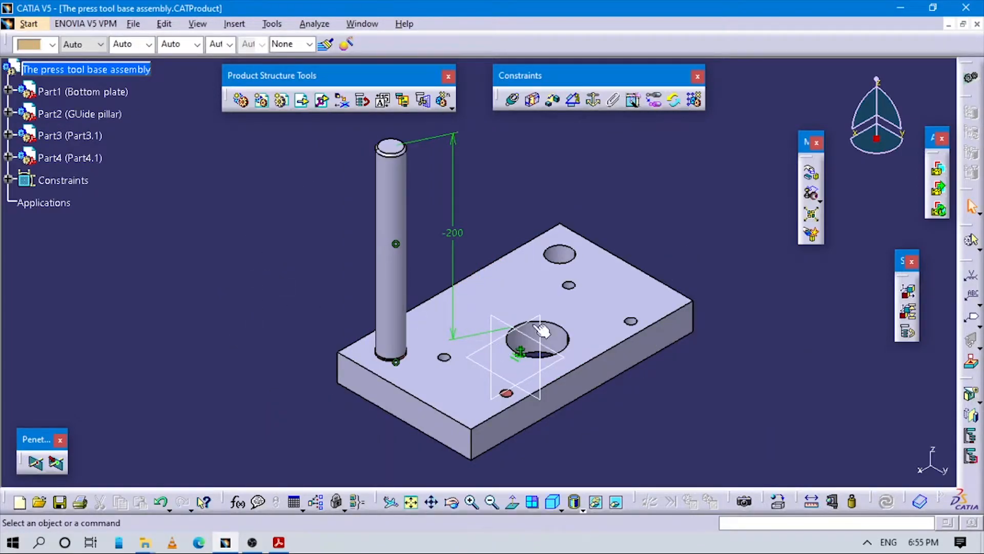
left_click(532, 278)
left_click(224, 273)
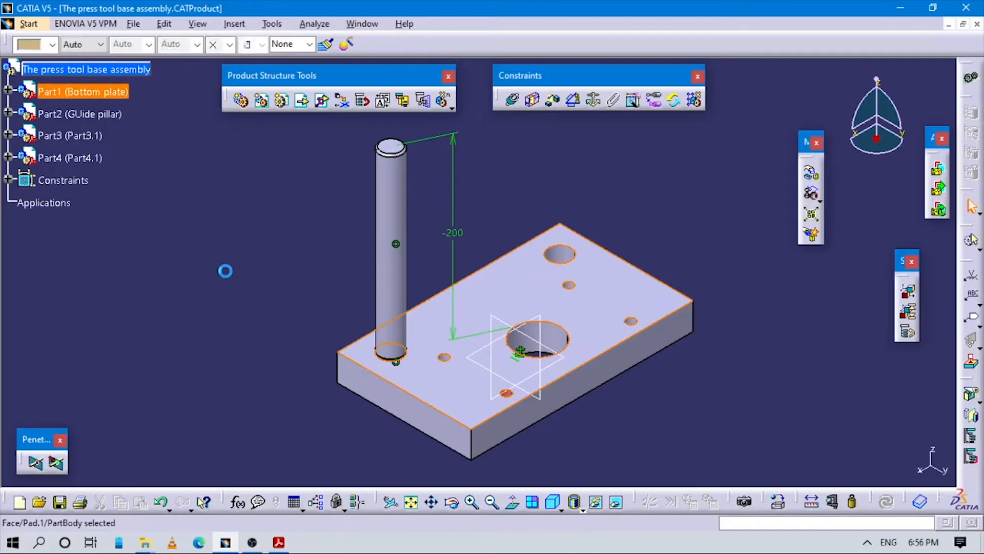
left_click(96, 92)
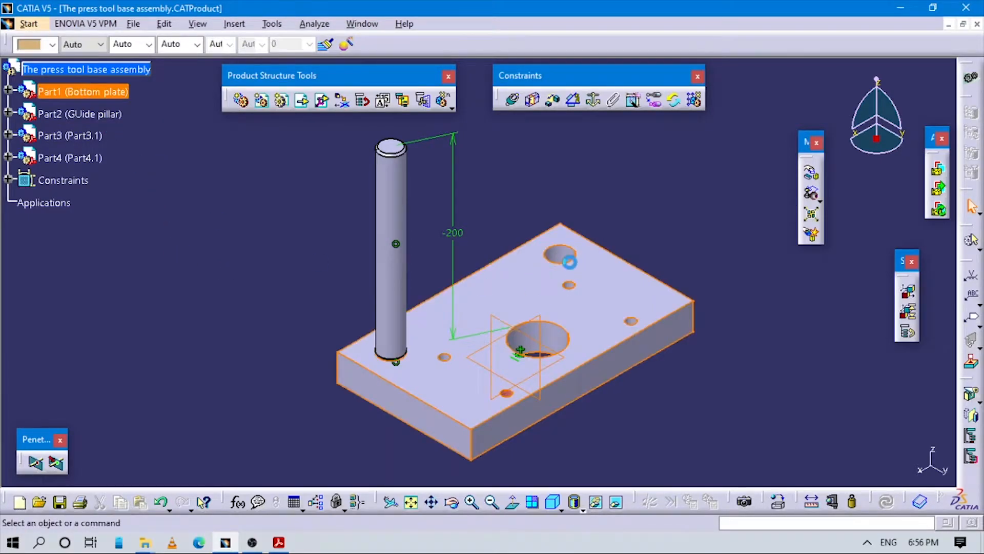
left_click(468, 255)
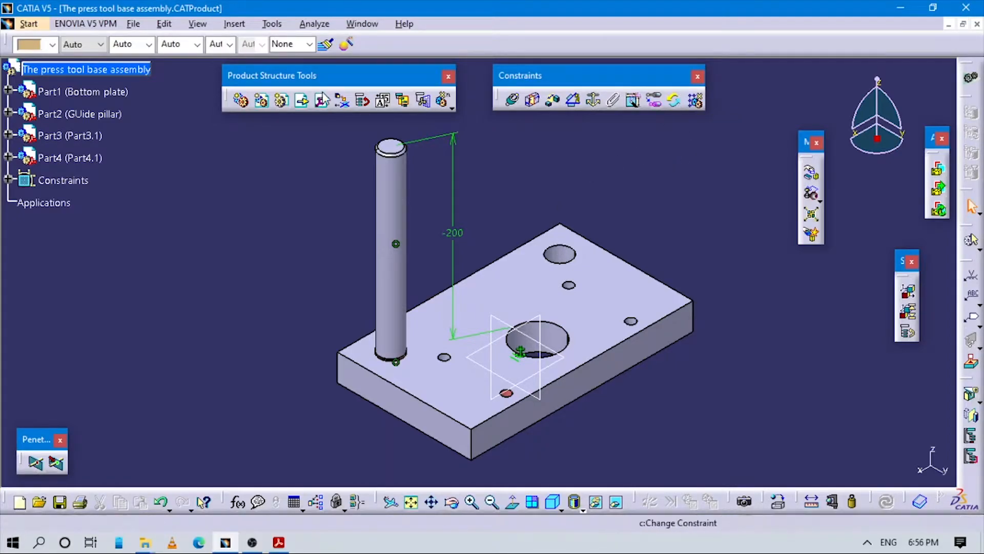
Set up a reused-pattern instantiation of the guide pillar on RectPattern.1 in the bottom plate's PartBody
left_click(695, 100)
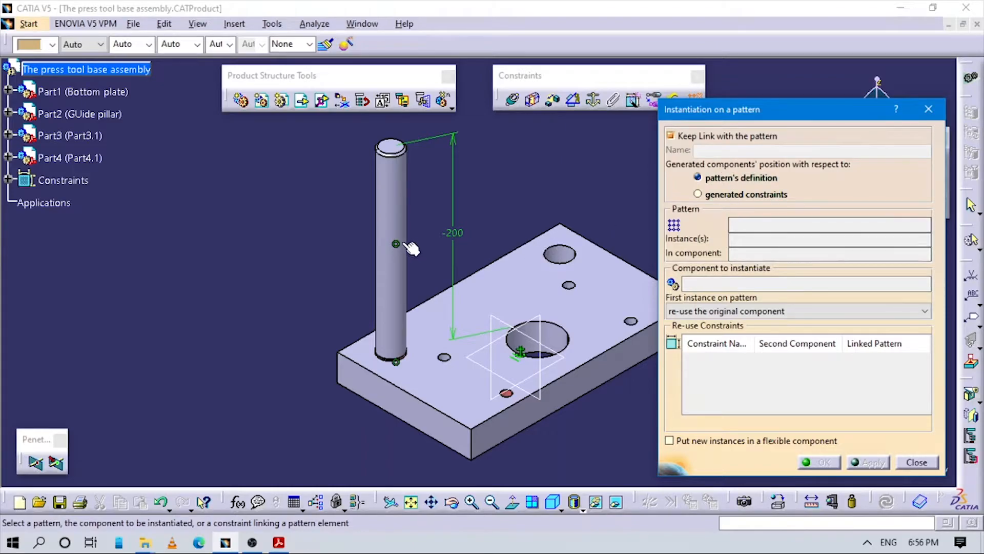
left_click(396, 223)
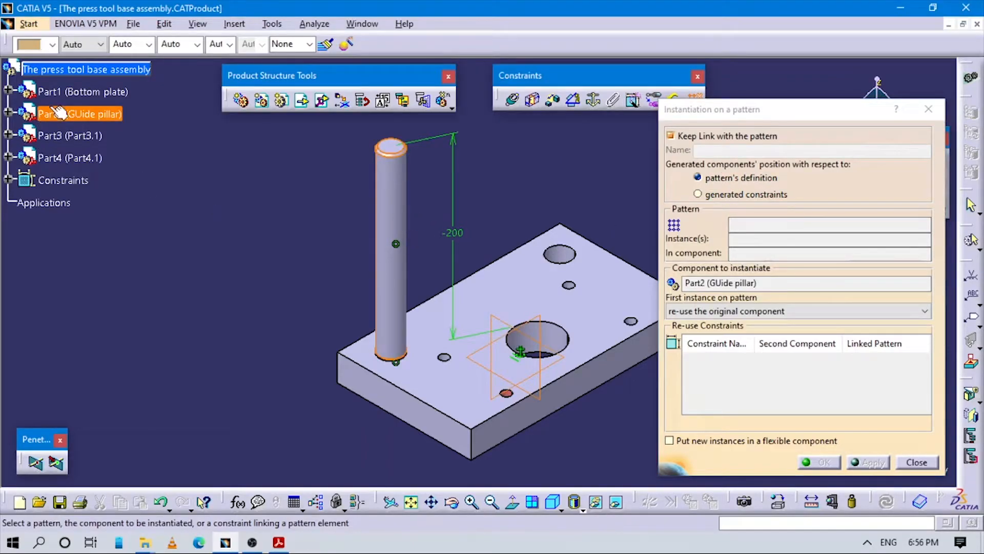
left_click(9, 92)
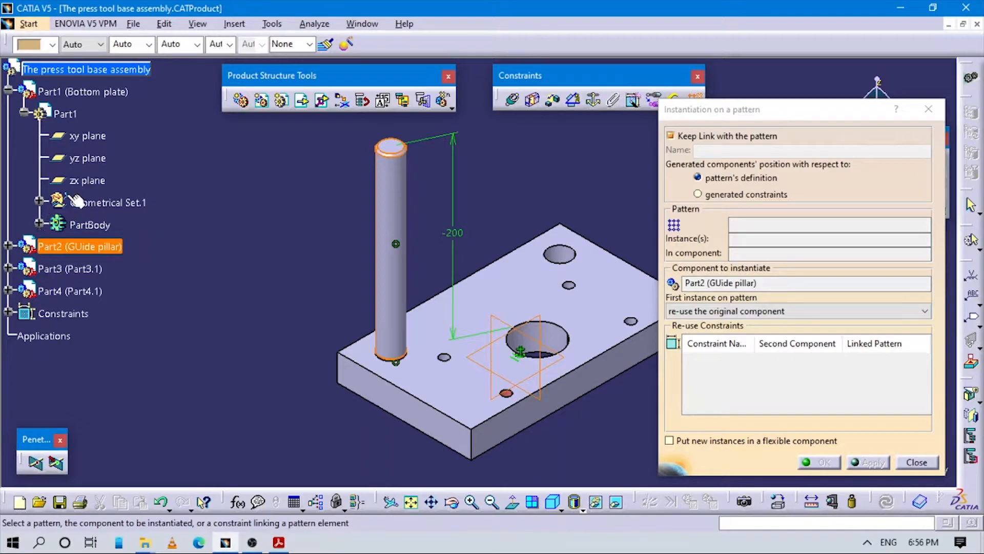
left_click(40, 225)
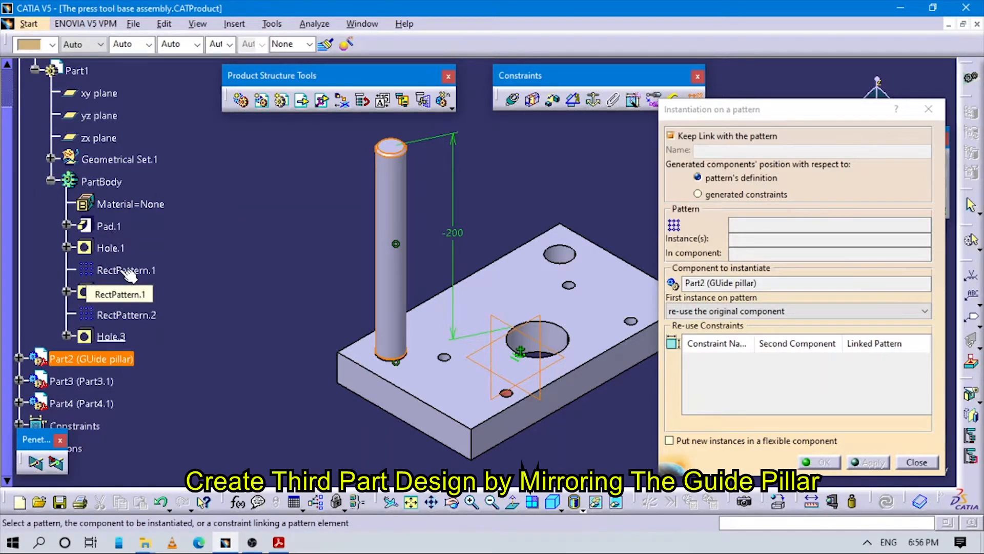
left_click(127, 272)
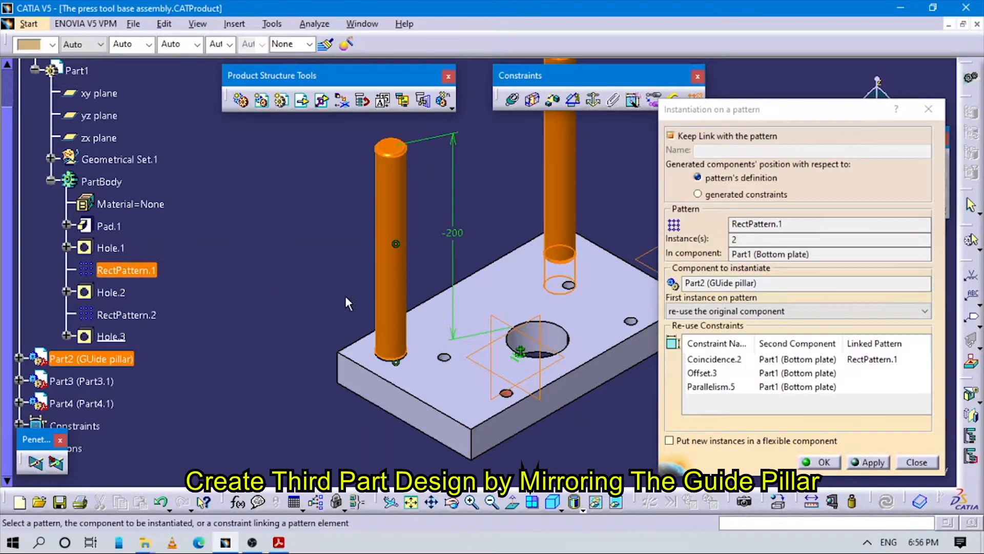
Create the second guide pillar with generated constraints, re-using the original component and all three listed constraints, and collapse the bottom plate tree branch
left_click(741, 311)
left_click(731, 314)
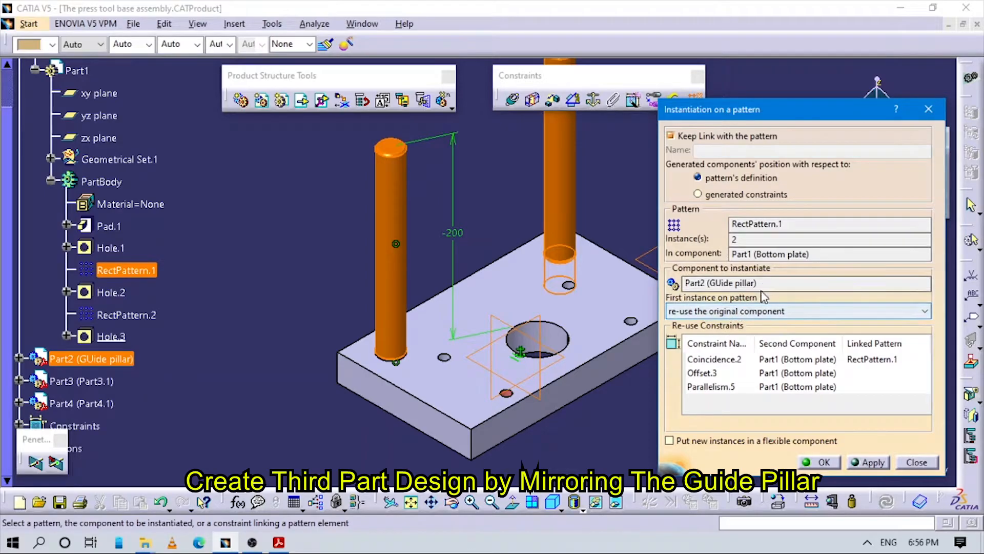
middle_click_drag(498, 221, 440, 293)
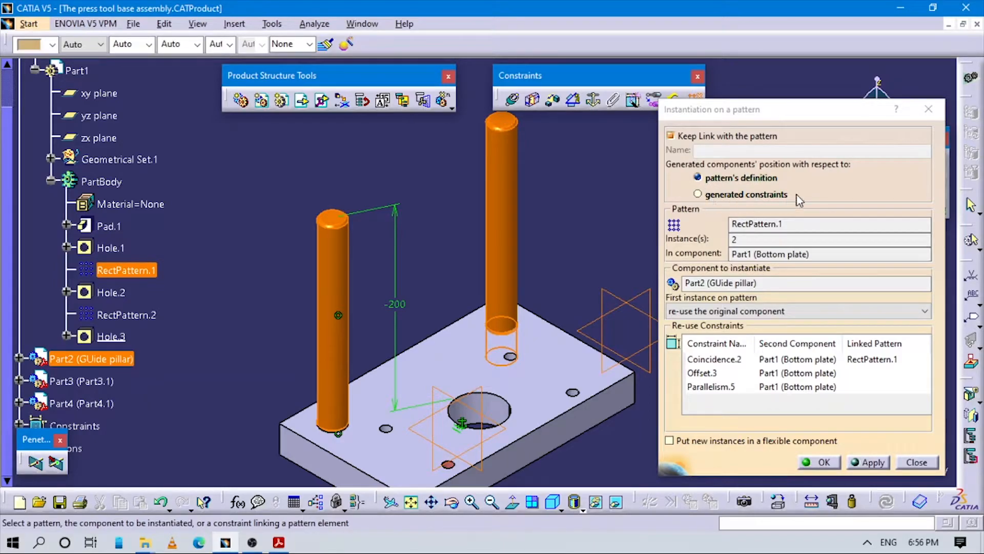
left_click(698, 194)
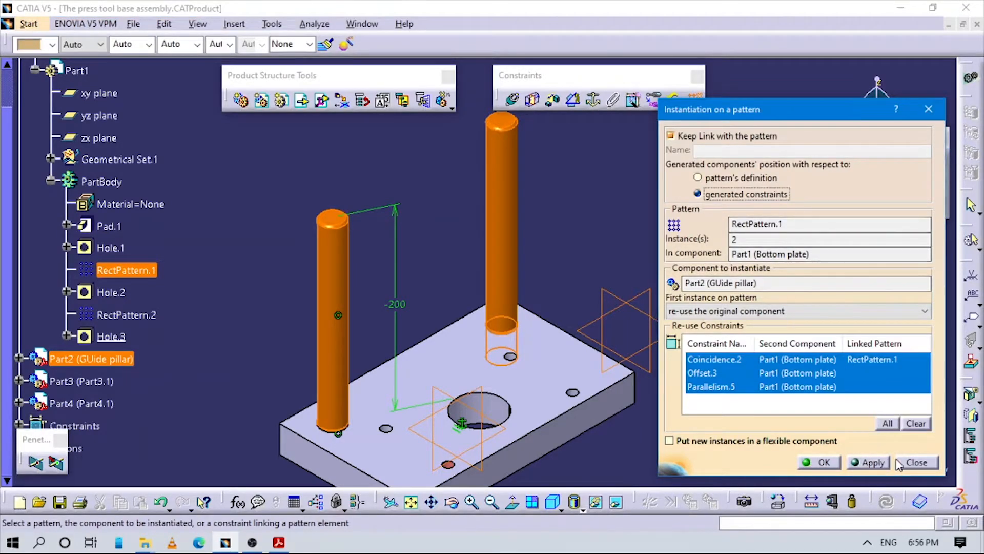
left_click(867, 463)
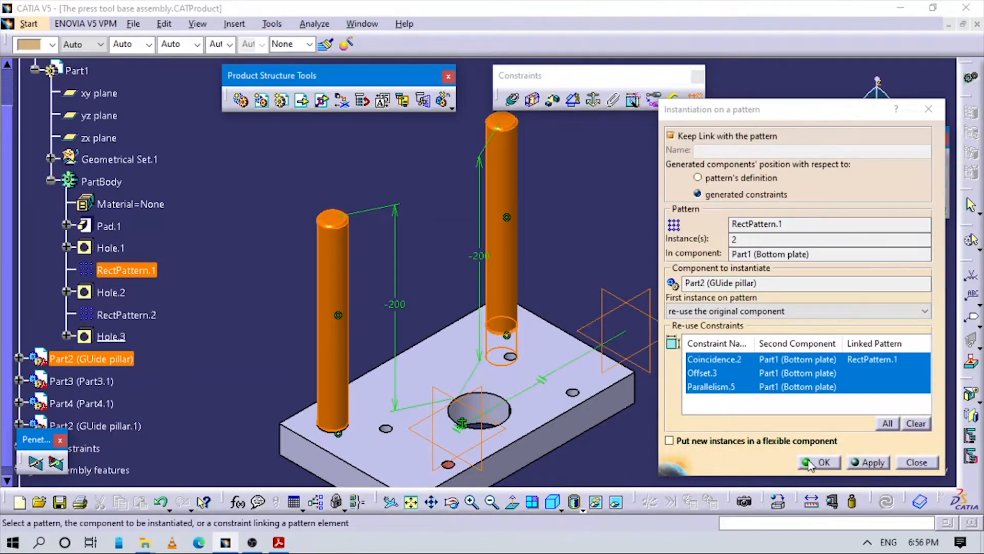
middle_click_drag(437, 354, 479, 311)
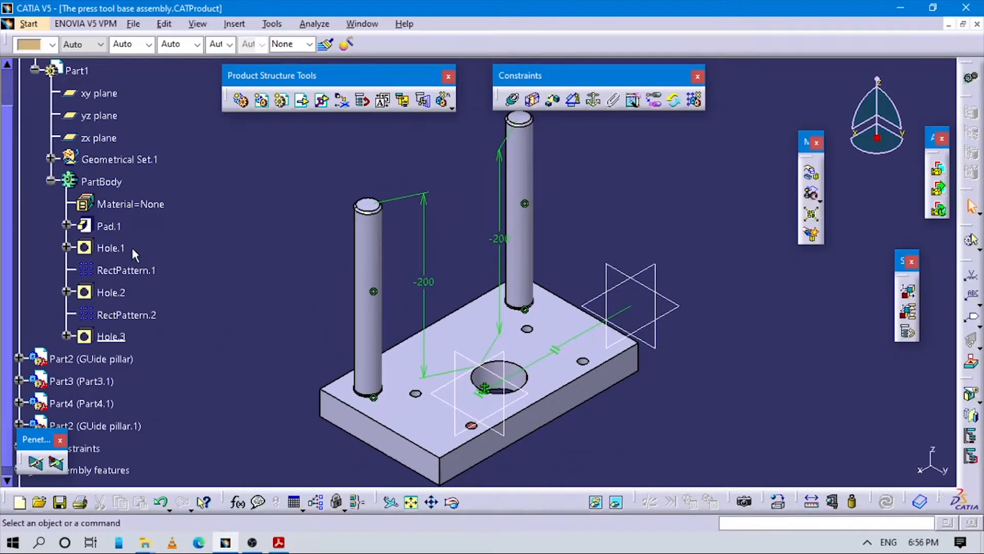
scroll(67, 132, "up", 3)
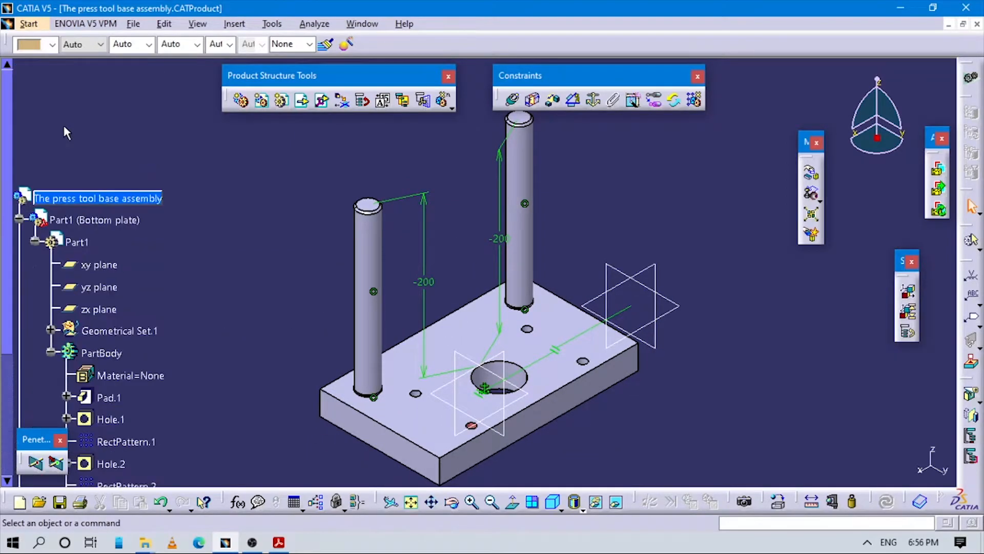
left_click(19, 220)
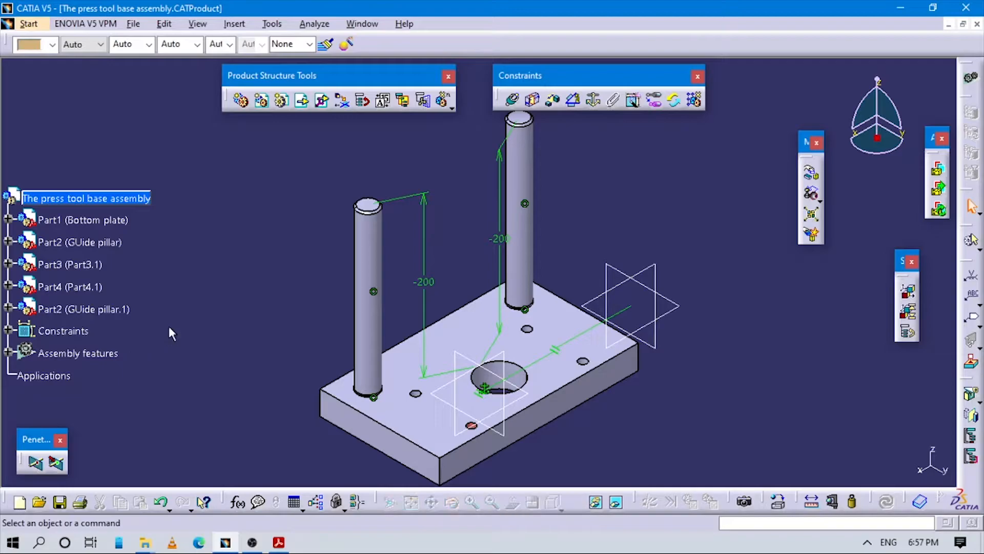
Run the degrees of freedom analysis on the second guide pillar
left_click(82, 243)
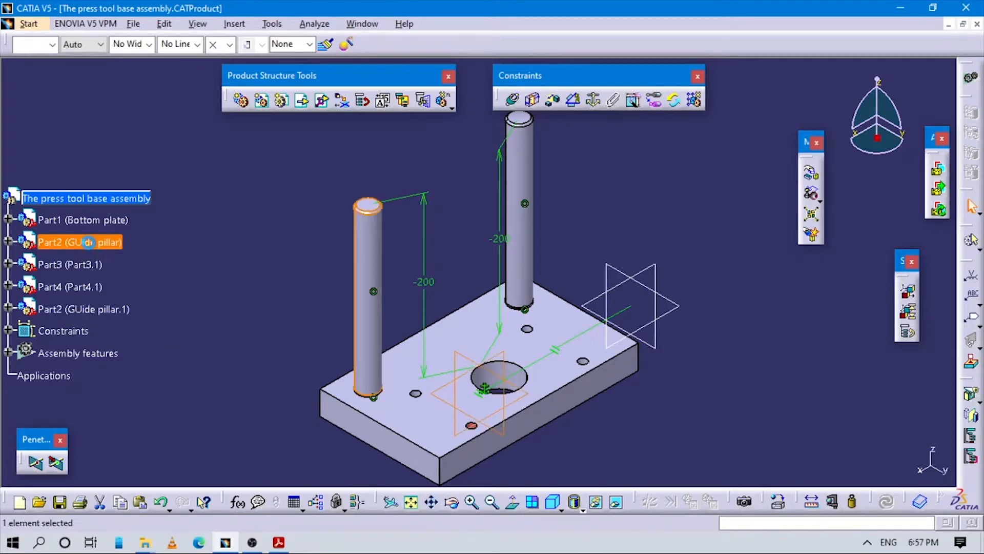
left_click(103, 309)
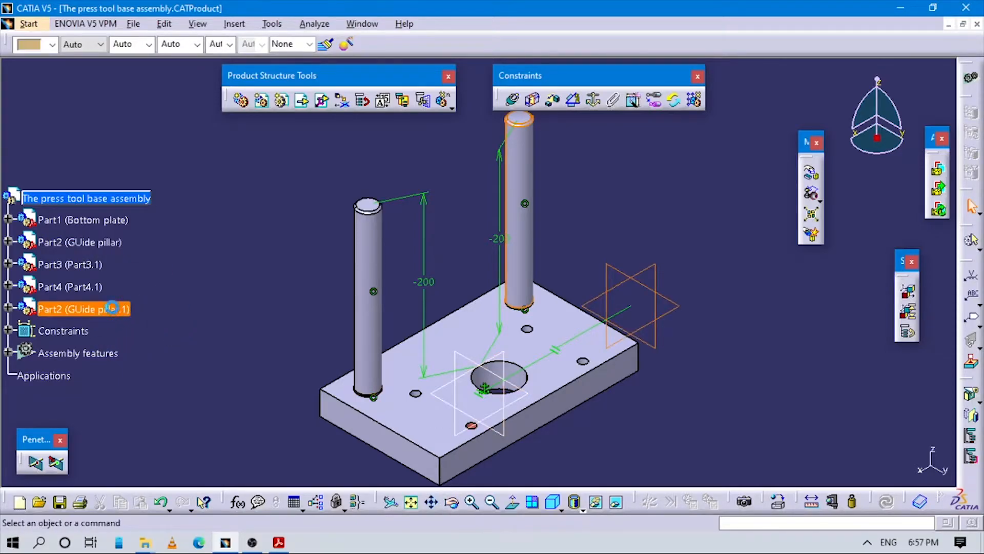
right_click(102, 310)
mouse_move(231, 218)
left_click(279, 290)
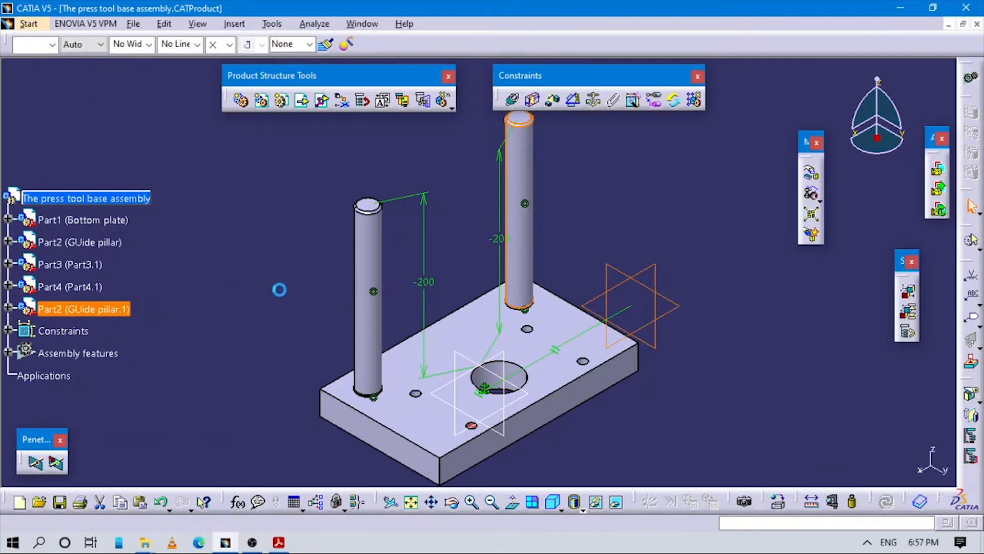
left_click(585, 307)
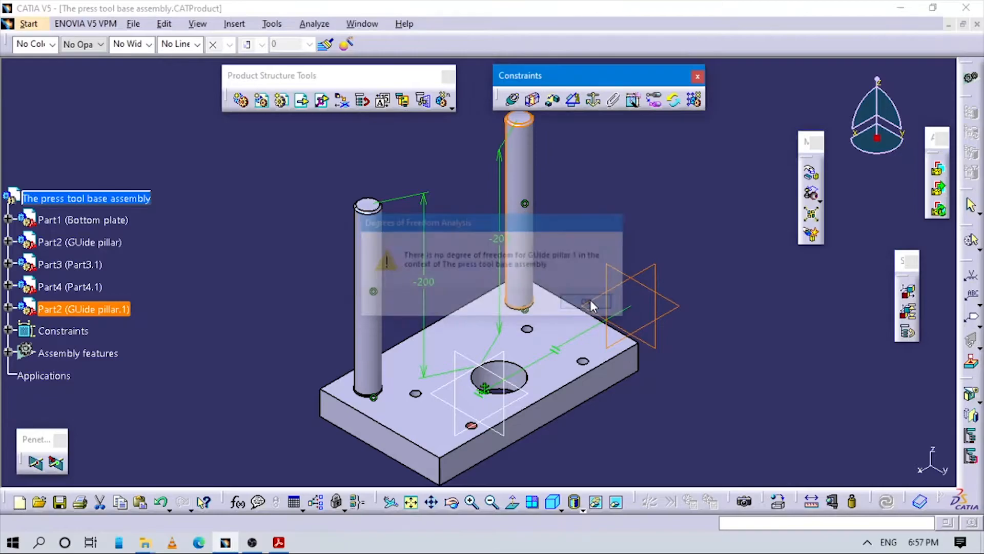
left_click(276, 275)
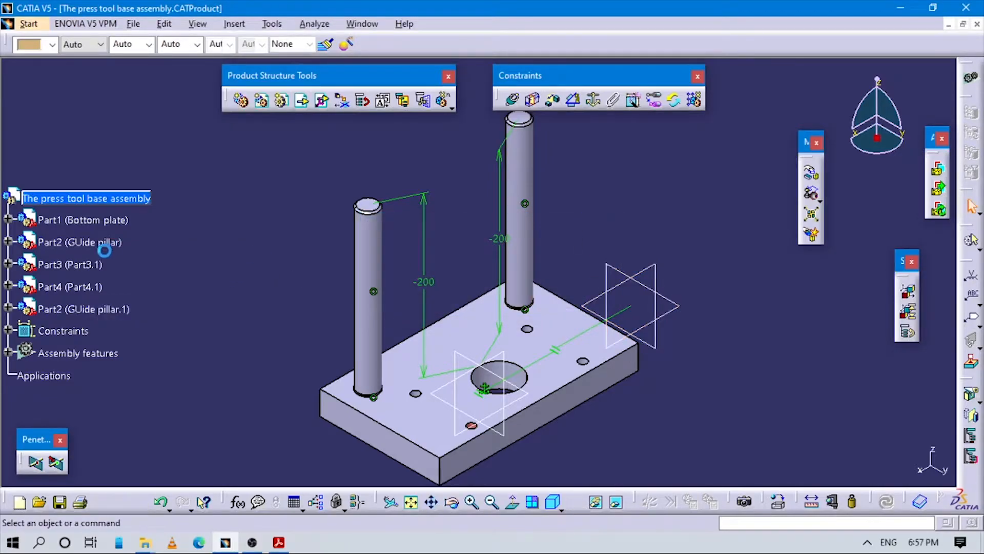
right_click(77, 266)
left_click(118, 252)
left_click(160, 275)
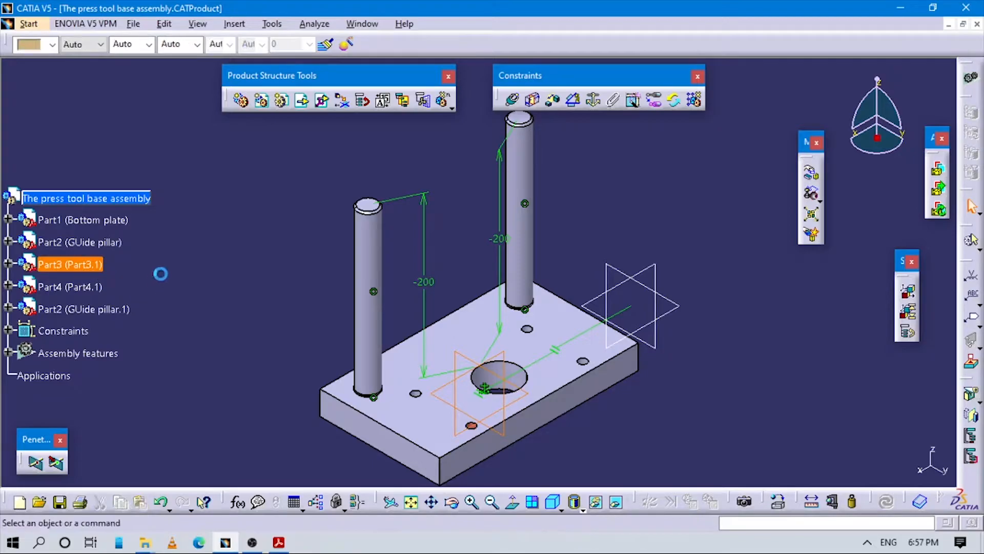
right_click(79, 267)
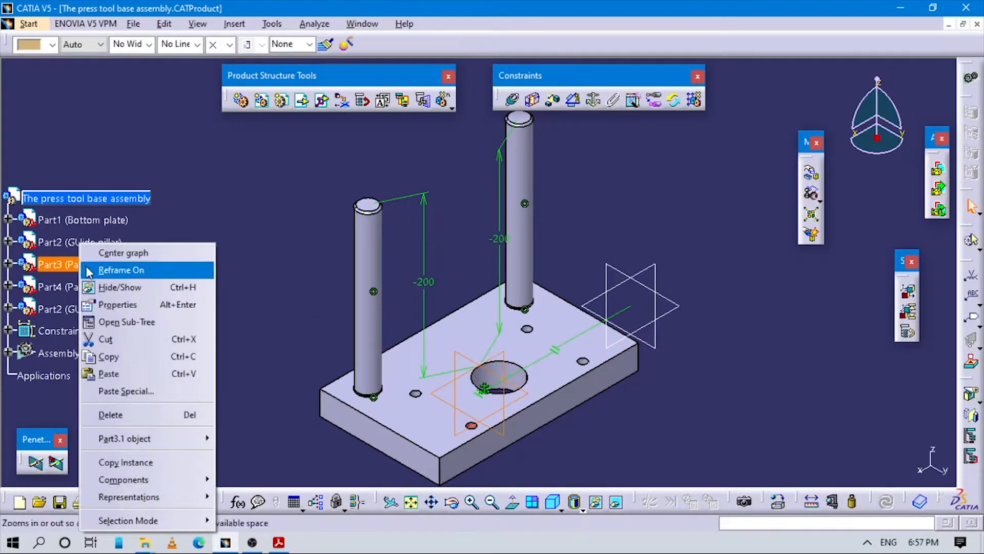
left_click(94, 266)
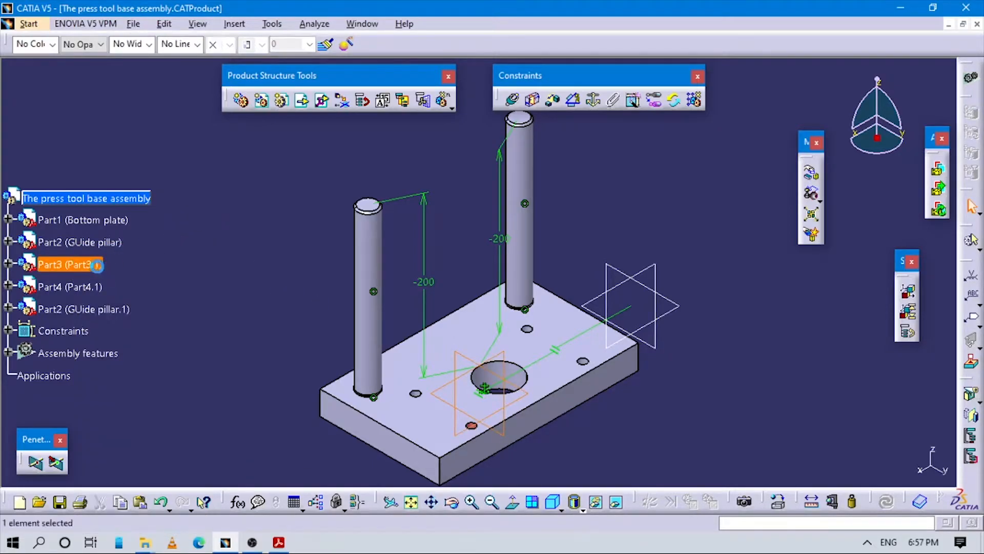
Activate Part3 for part editing and define its PartBody as the in-work object
left_click(8, 263)
left_click(82, 286)
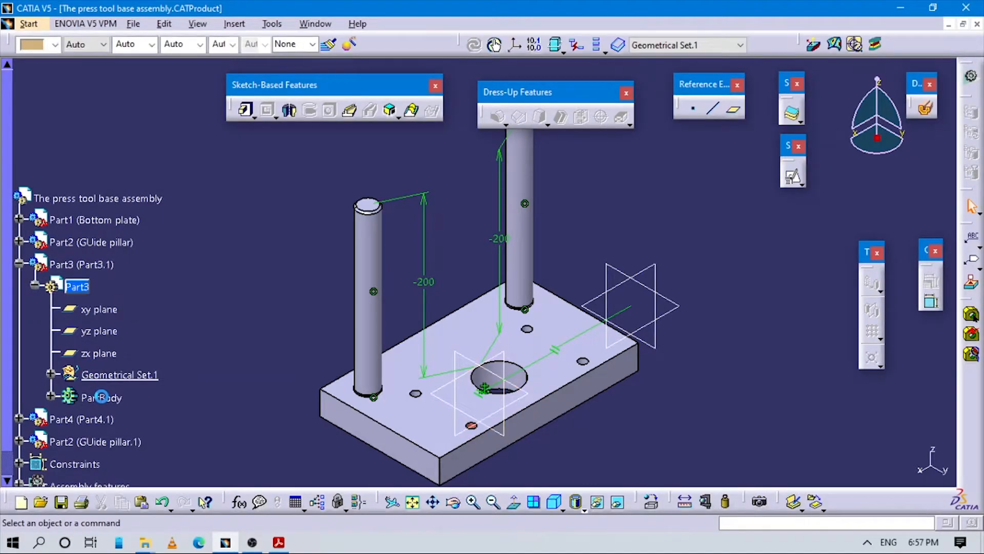
left_click(107, 397)
right_click(108, 398)
left_click(151, 201)
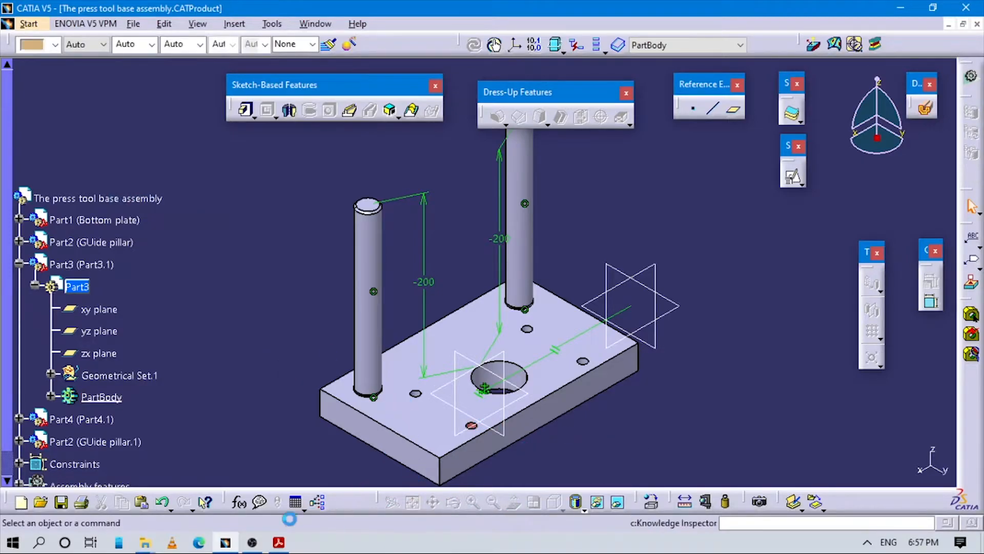
Consult the guide bush drawing in Adobe Acrobat Reader, return to CATIA and rename Part3's instance as gude bush
left_click(279, 542)
scroll(624, 325, "up", 5)
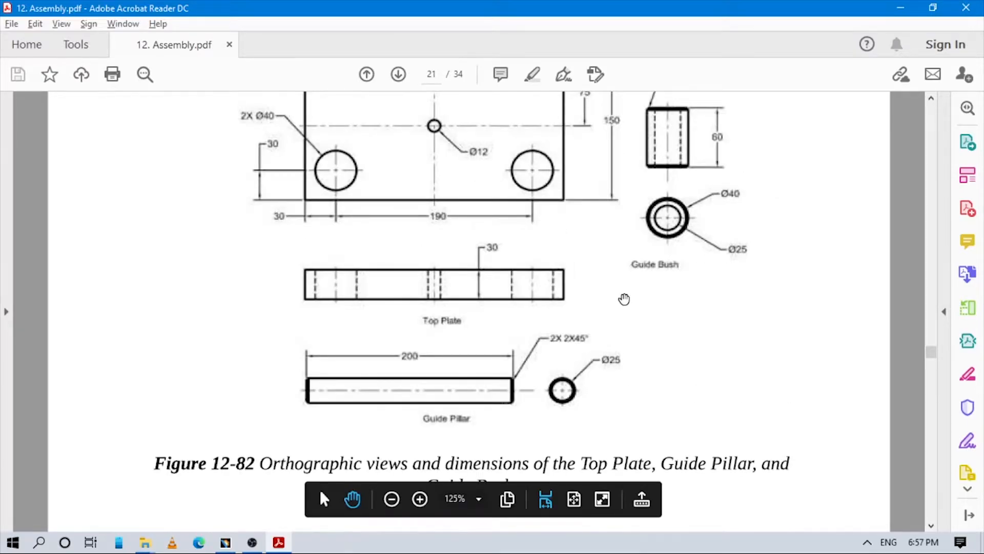
scroll(627, 302, "up", 1)
key("alt+Tab")
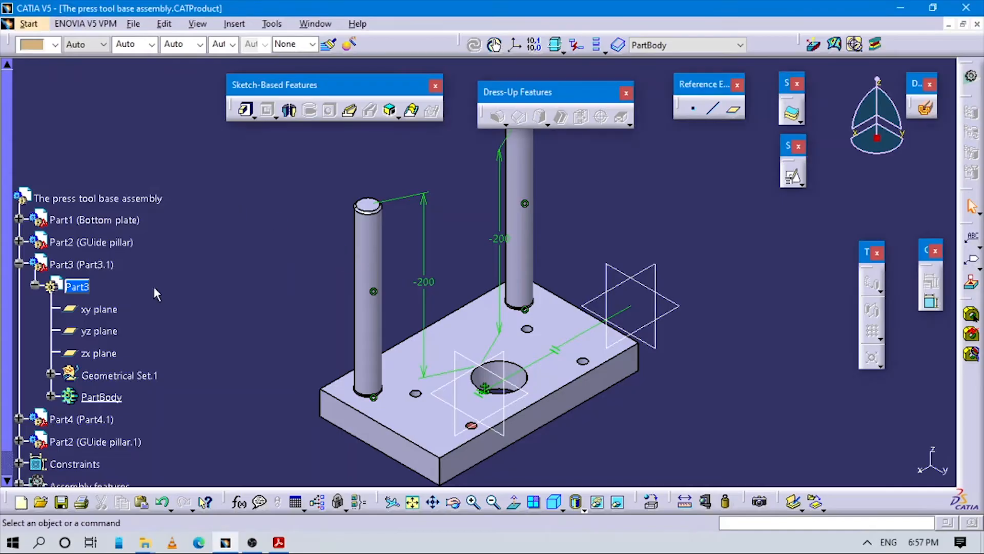
right_click(88, 268)
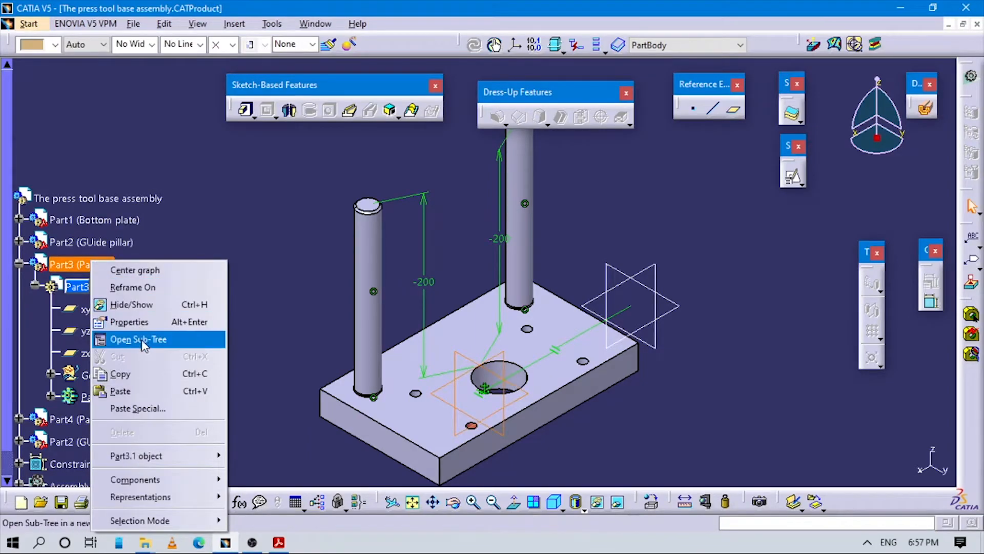
left_click(131, 322)
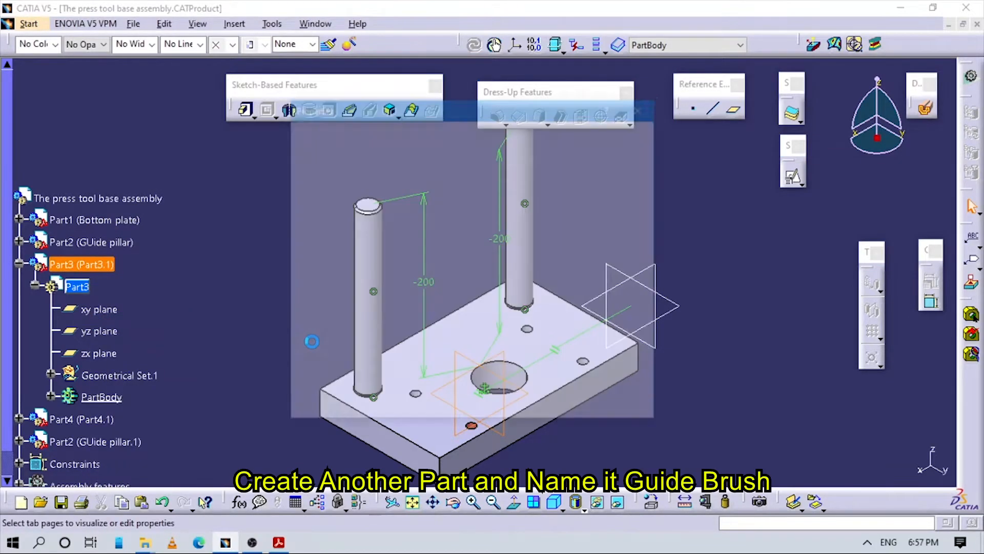
type("gui")
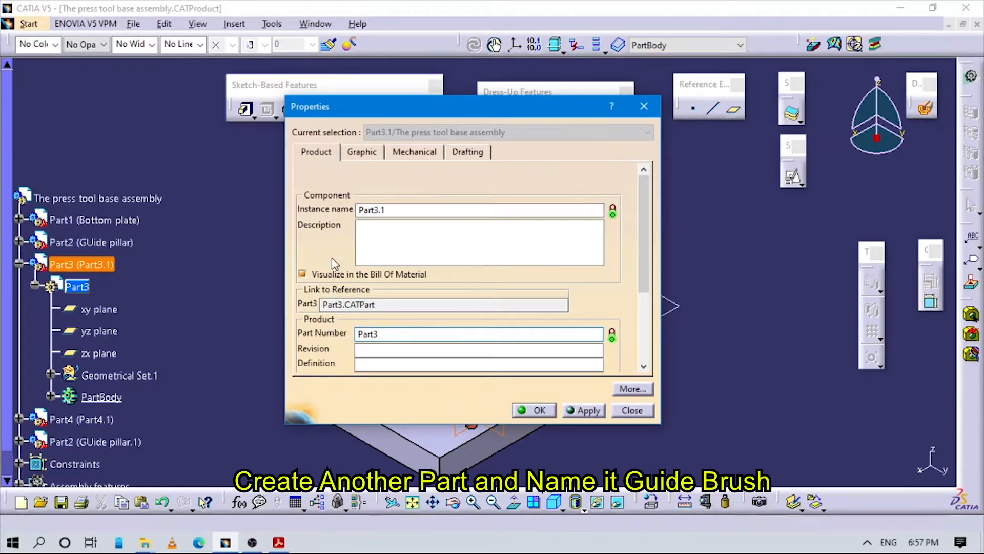
left_click_drag(401, 211, 239, 210)
type("gude bush")
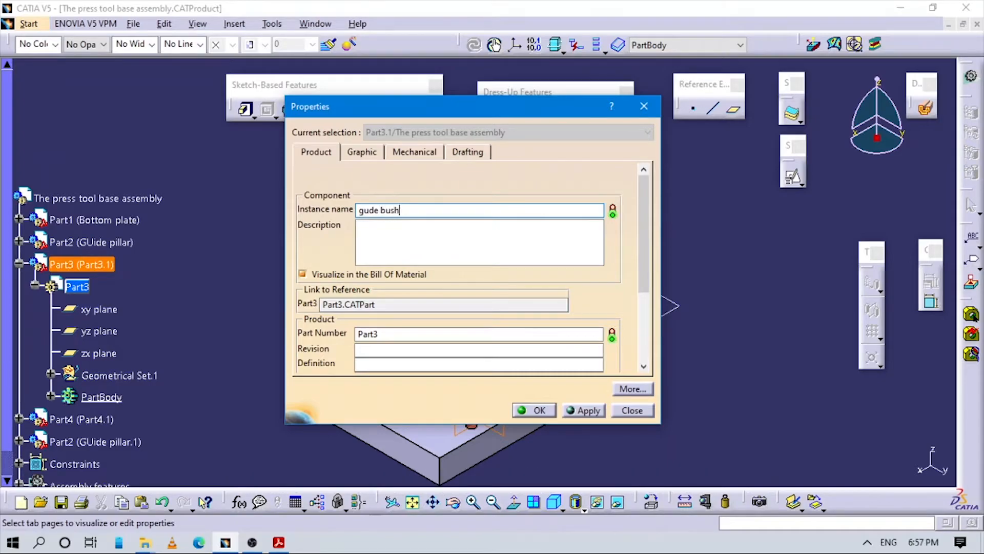
key("Return")
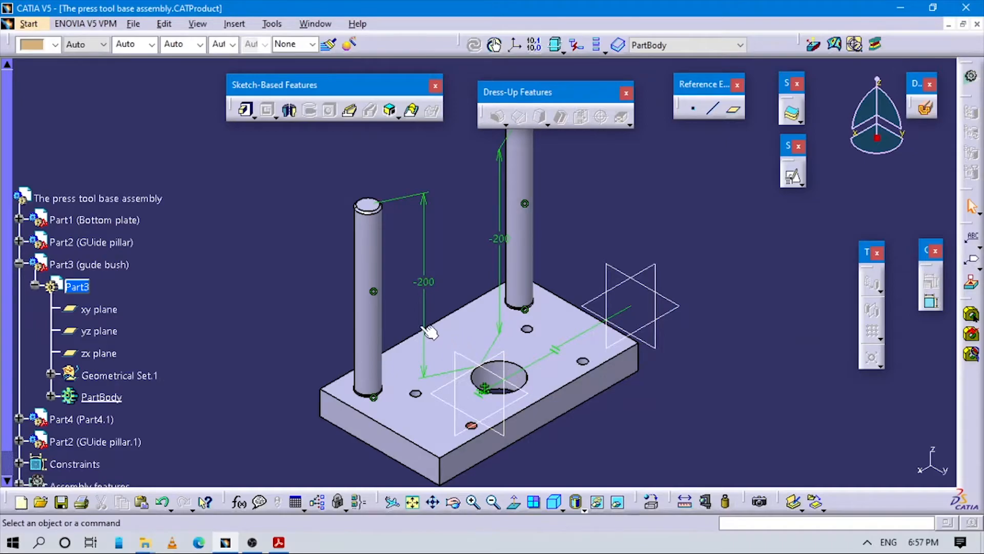
Create a positioned sketch in Part3 on the original guide pillar's top face, adjusting the sketch axis direction
middle_click_drag(549, 220, 569, 249)
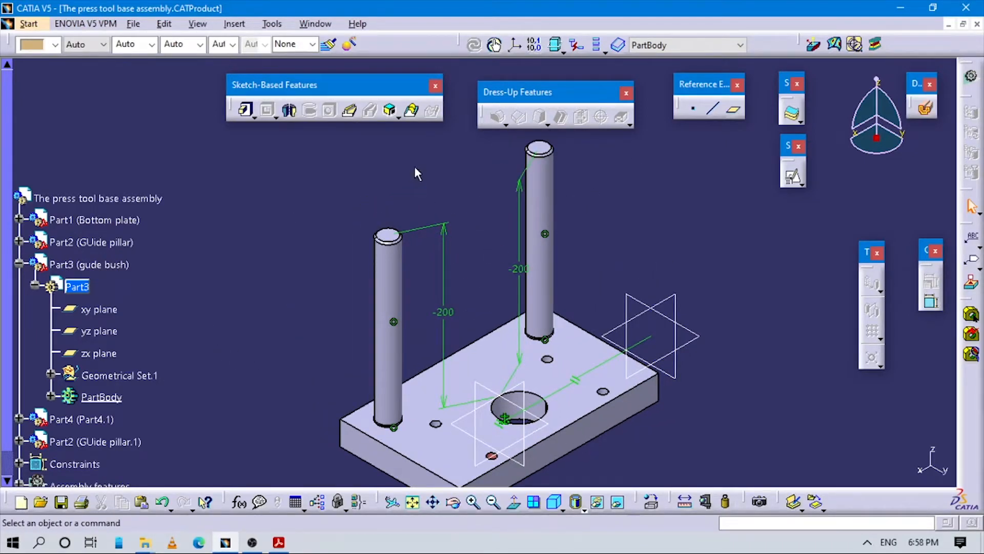
left_click(793, 177)
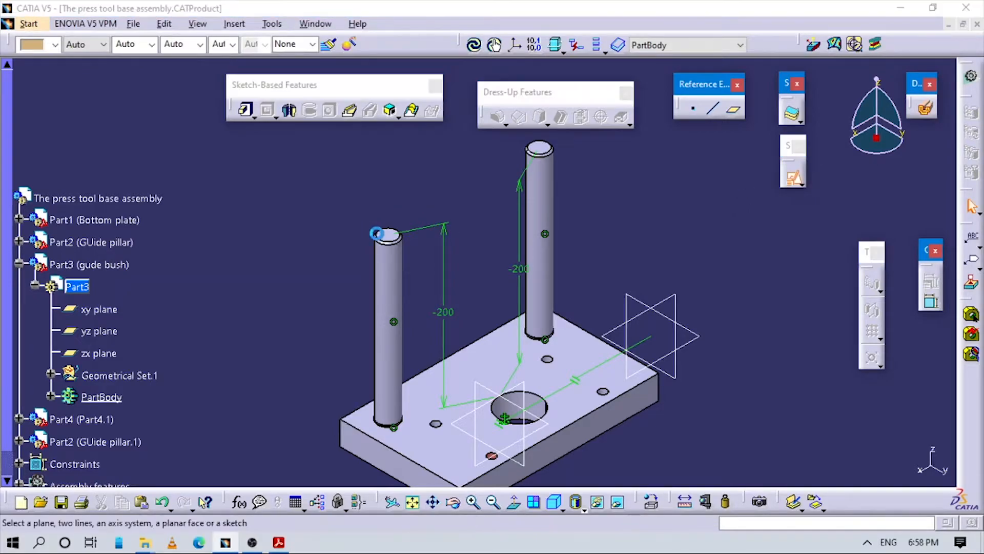
middle_click_drag(498, 292, 461, 246)
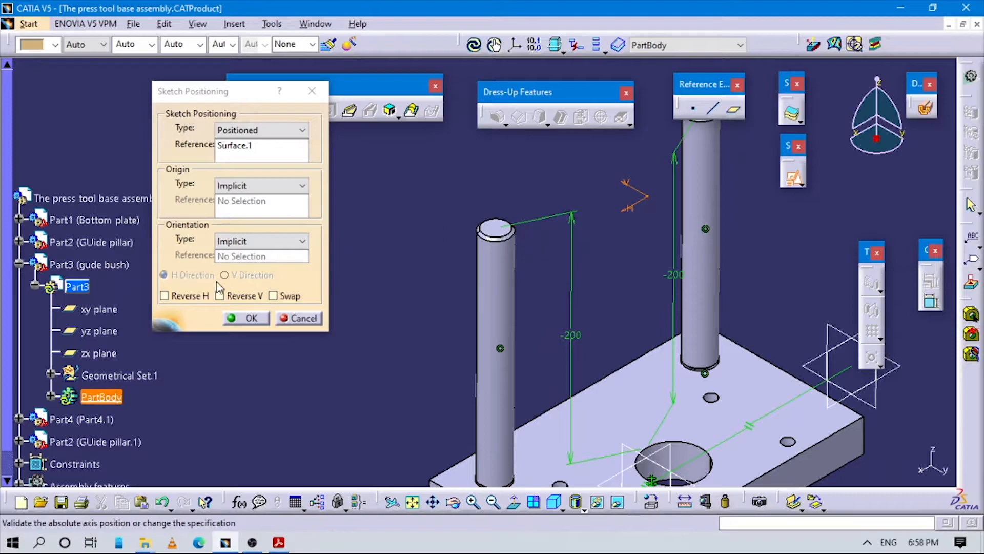
left_click(238, 301)
left_click(228, 295)
left_click(274, 319)
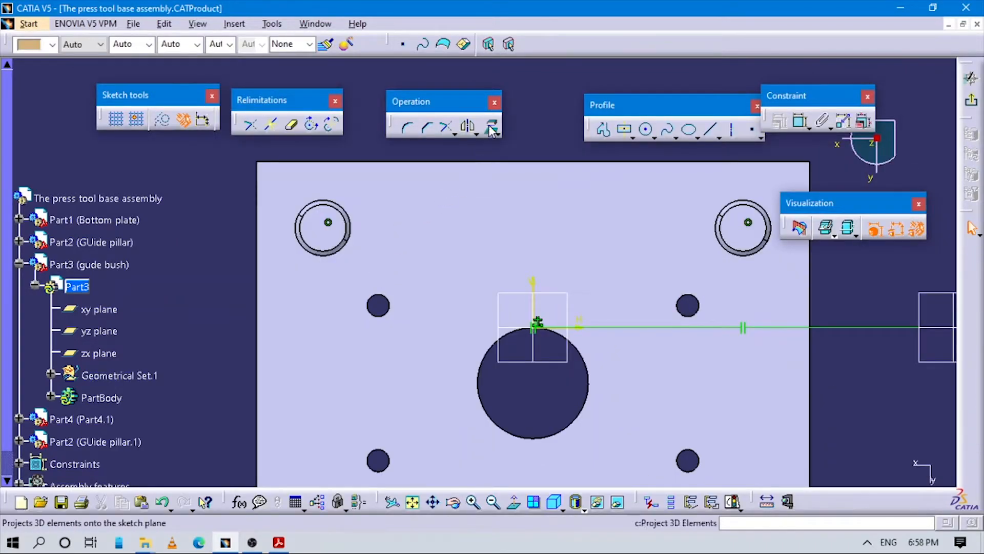
left_click(491, 129)
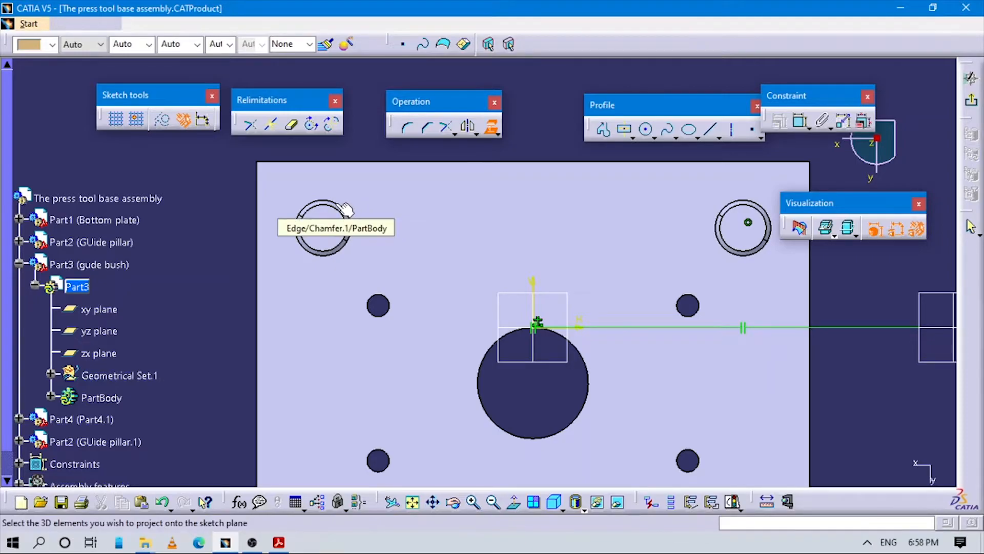
left_click(338, 205)
middle_click_drag(328, 241, 353, 197)
middle_click_drag(323, 260, 407, 281)
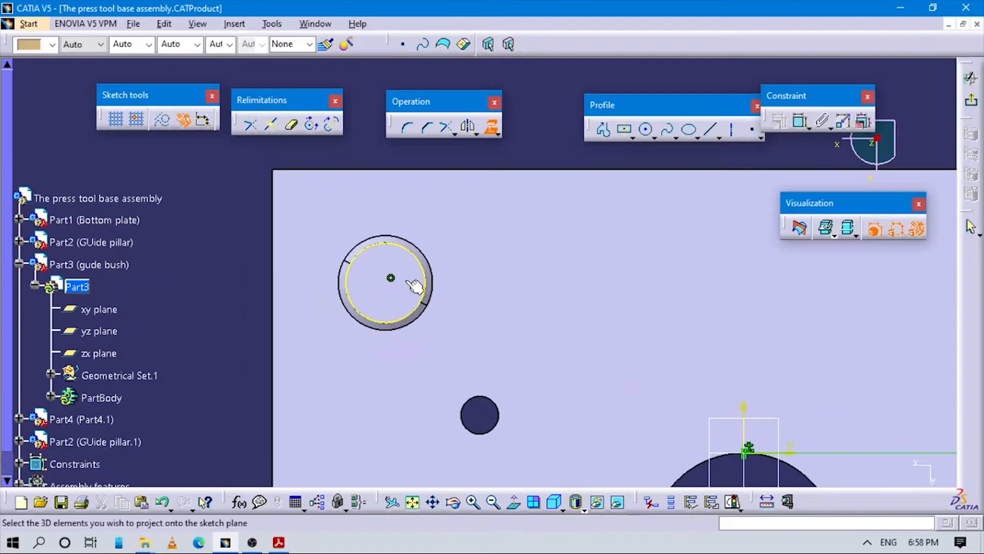
left_click(403, 247)
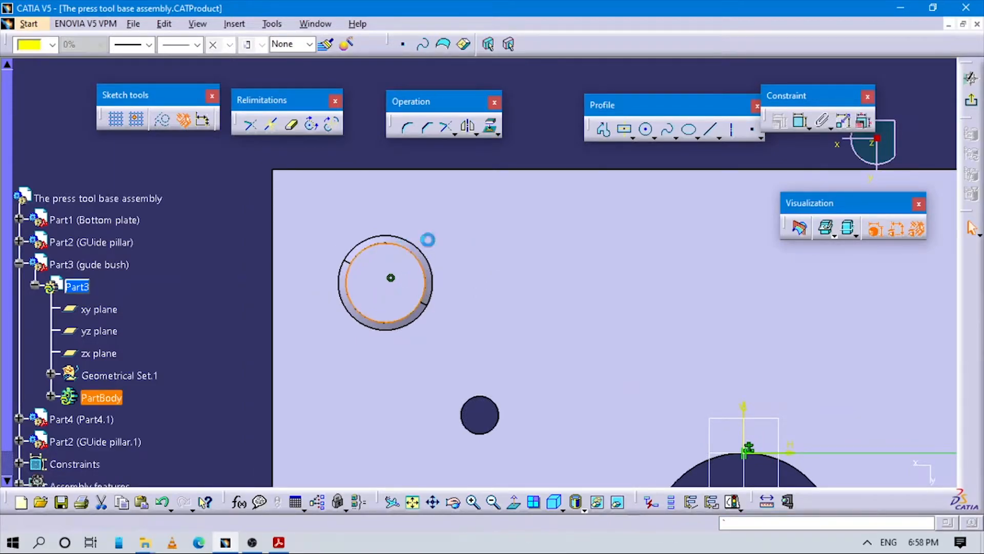
left_click(491, 127)
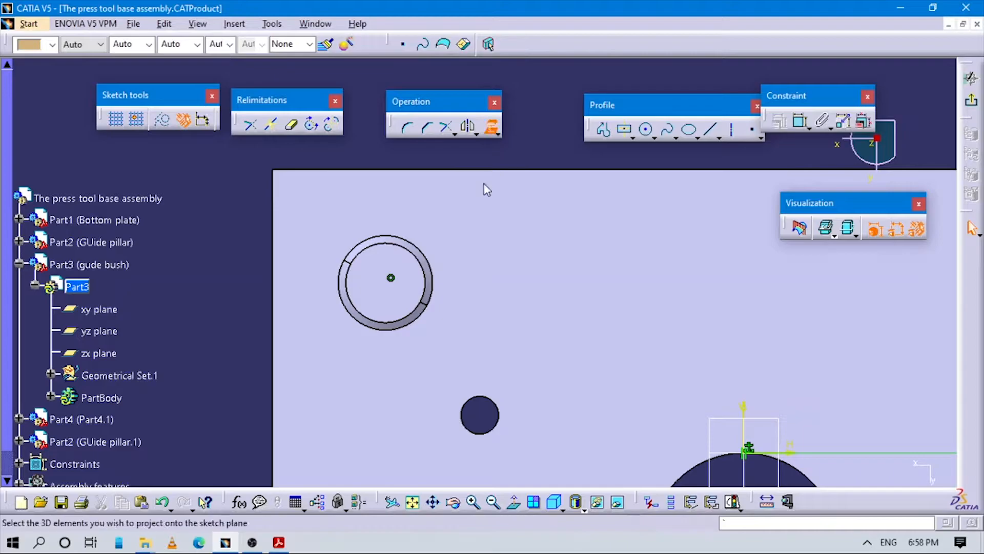
mouse_move(468, 223)
middle_mouse_down()
mouse_move(416, 271)
mouse_move(459, 239)
middle_mouse_up()
left_click(436, 225)
left_click(429, 261)
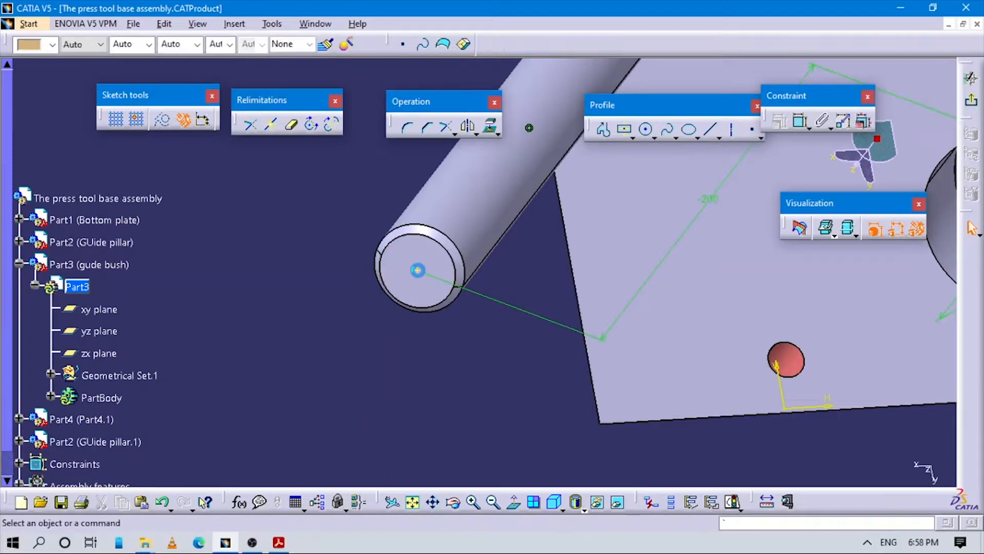
left_click(439, 285)
Project the outer chamfer edge of the original guide pillar's top end onto the sketch plane and view the sketch normal
left_click(491, 126)
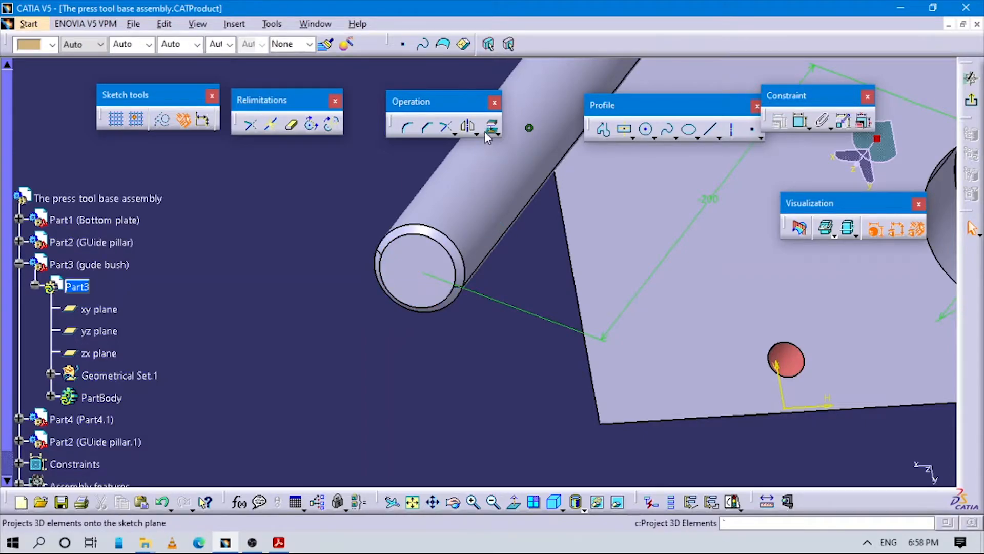
left_click(443, 233)
middle_click_drag(443, 255, 486, 212)
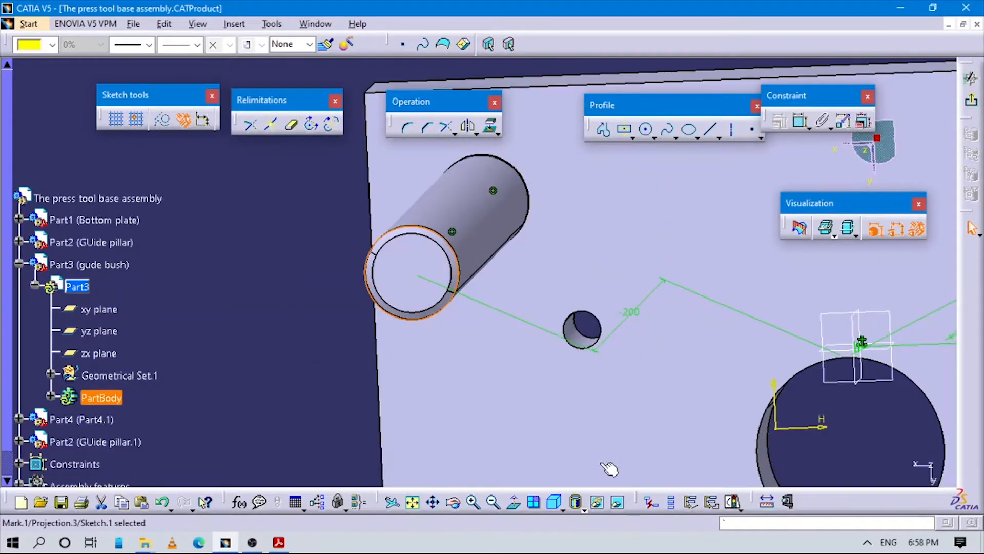
left_click(513, 501)
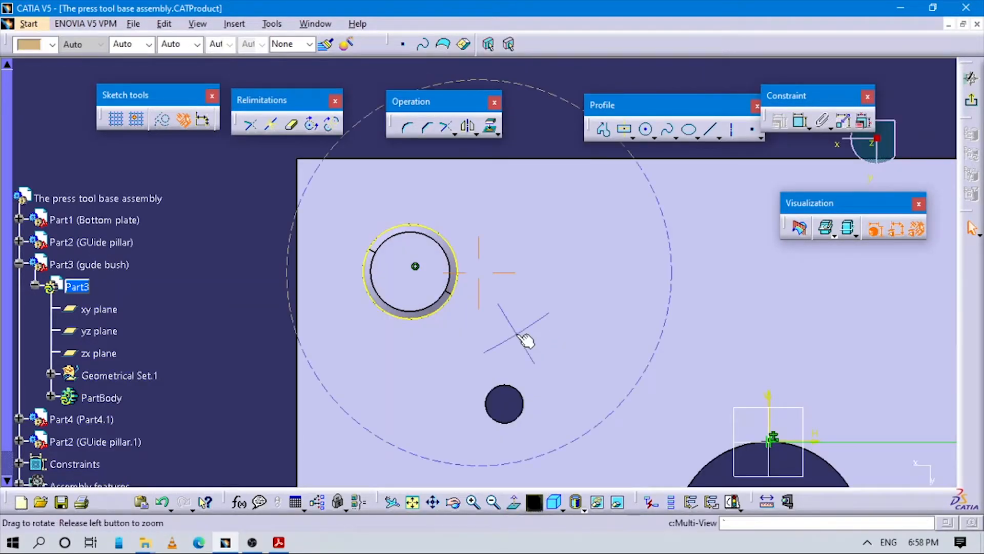
Consult the guide bush drawing in Adobe Acrobat Reader, then in CATIA sketch a dimensioned circle about 32.8 mm in diameter, concentric with the projected edge
key("alt+Tab")
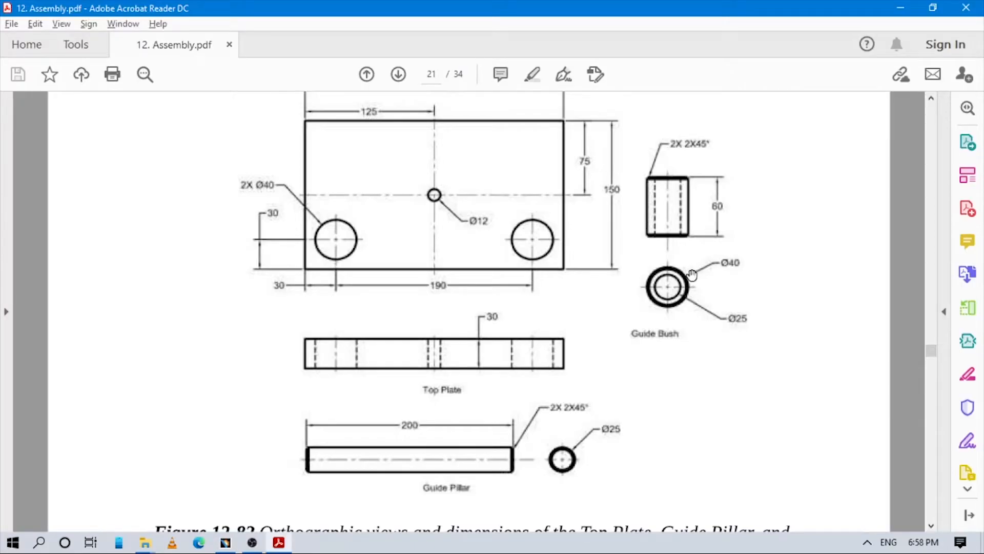
key("alt+Tab")
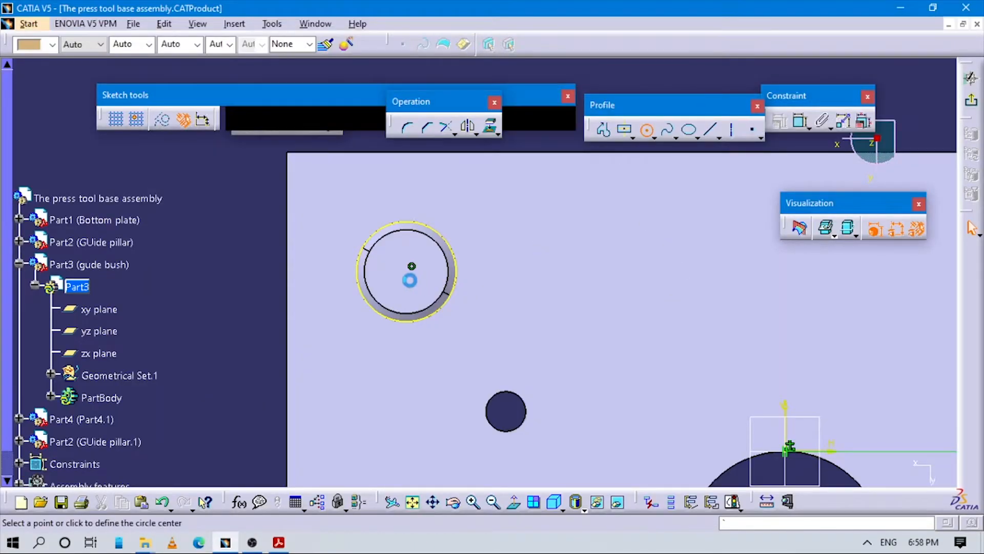
left_click(420, 266)
left_click(458, 220)
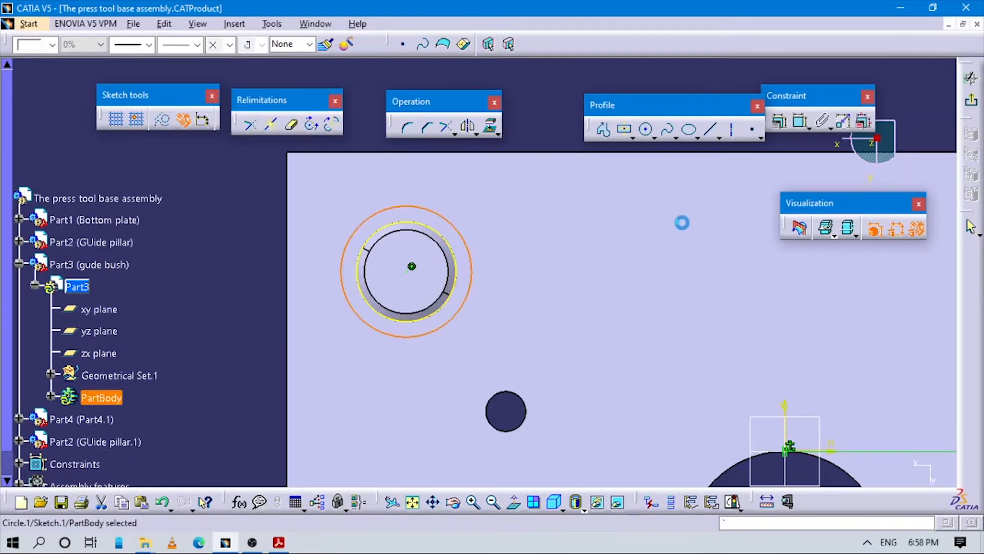
left_click(799, 122)
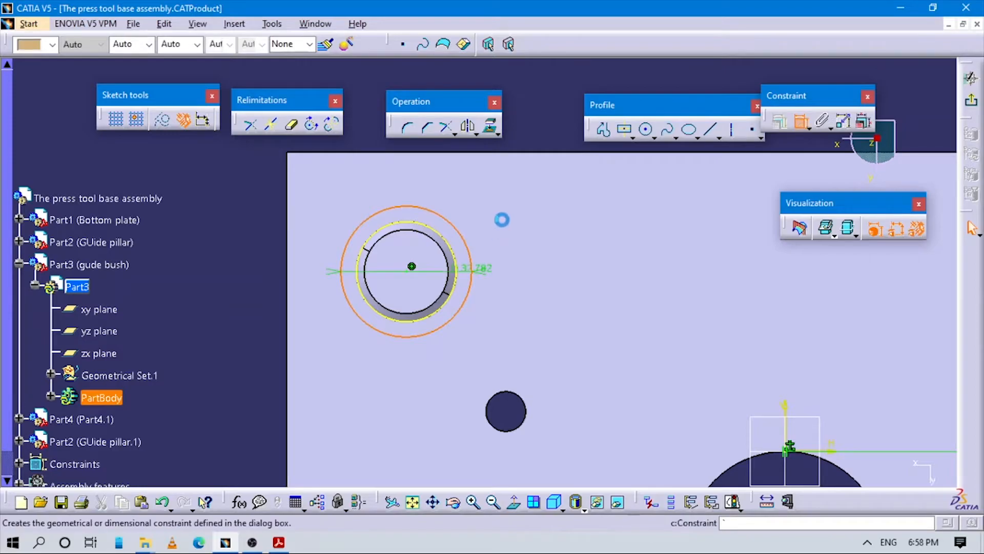
left_click(519, 221)
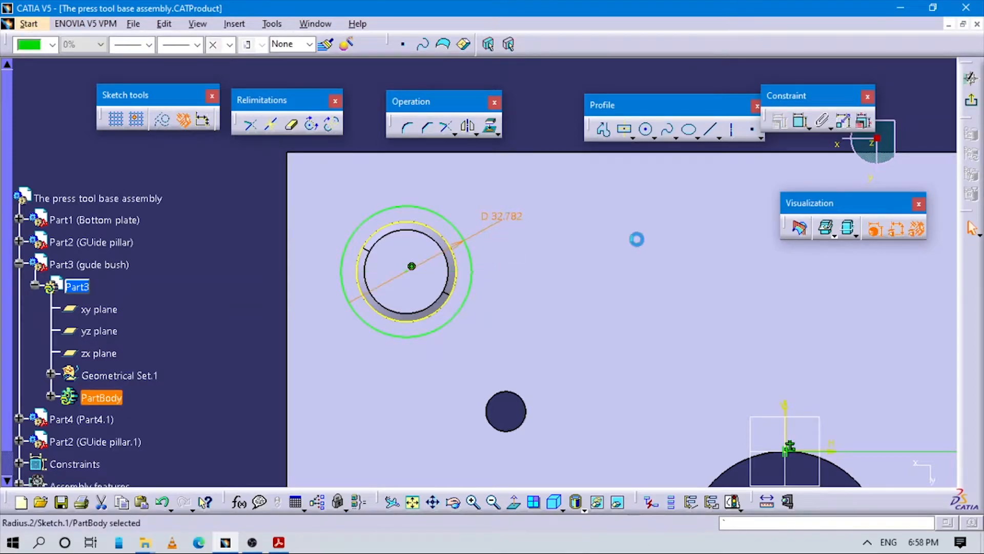
Recheck the guide bush drawing, set the outer circle's diameter to 40 mm and exit the sketch
key("alt+Tab")
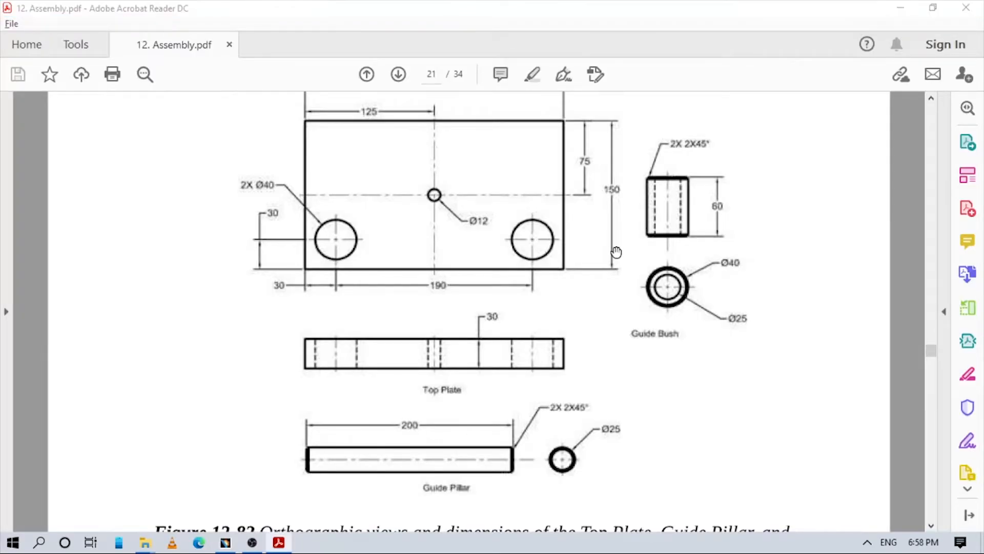
key("alt+Tab")
double_click(514, 218)
double_click(685, 218)
type("40")
key("Return")
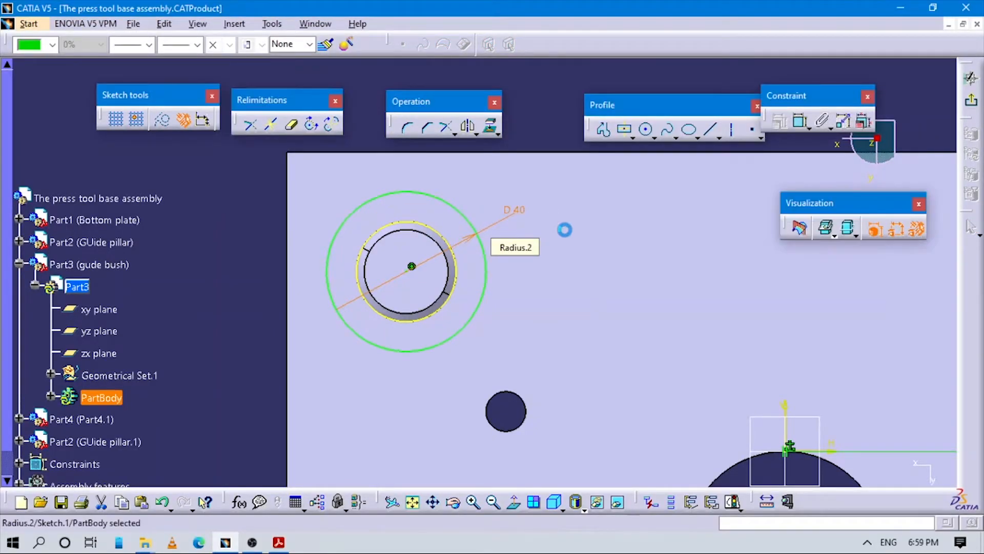
left_click(972, 103)
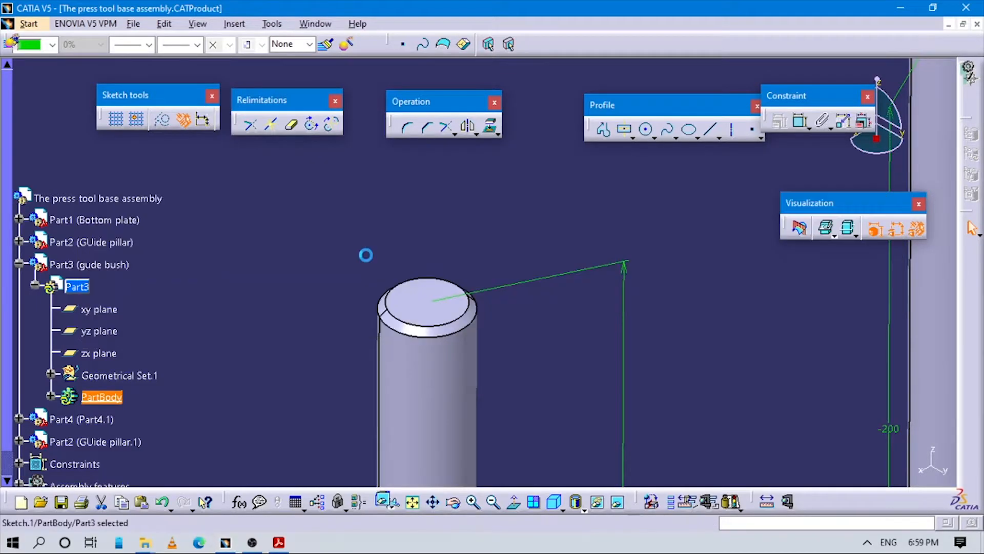
Check the bush length in the drawing and pad the ring sketch 60 mm in the reversed direction, down along the pillar
key("alt+Tab")
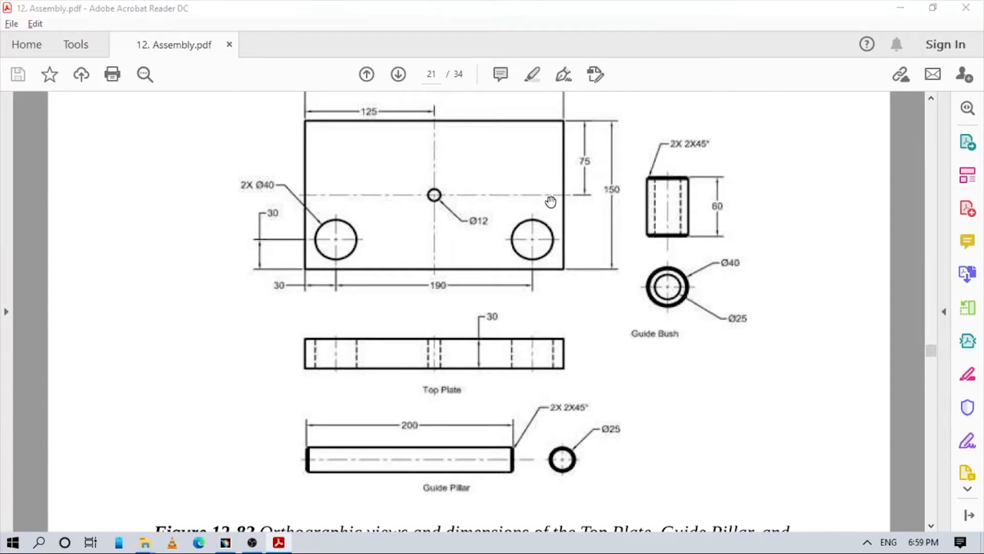
key("alt+Tab")
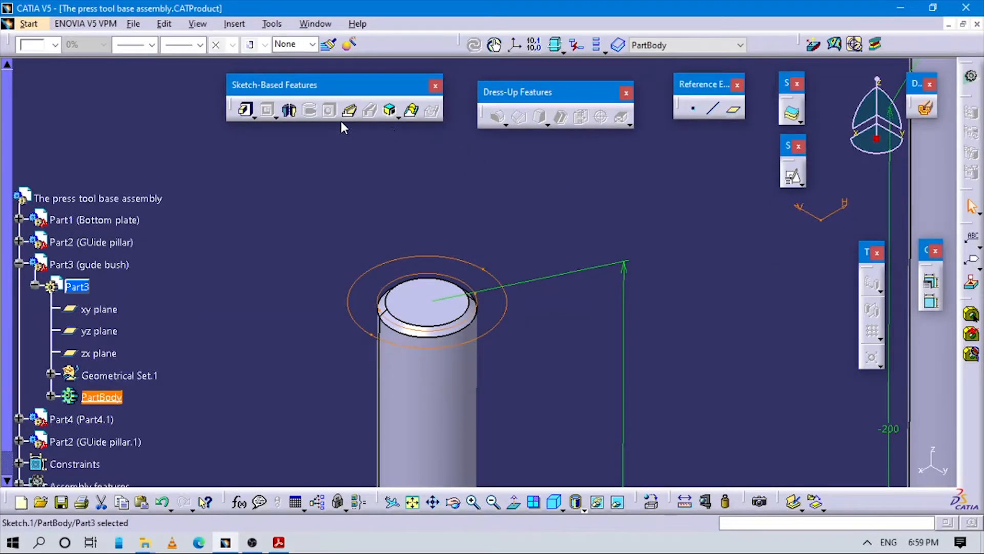
left_click(246, 110)
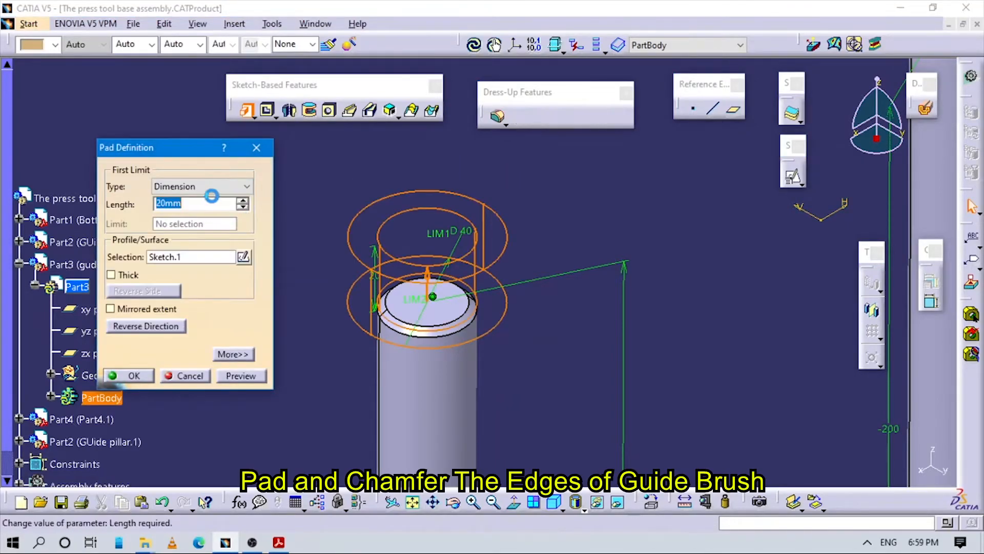
type("60")
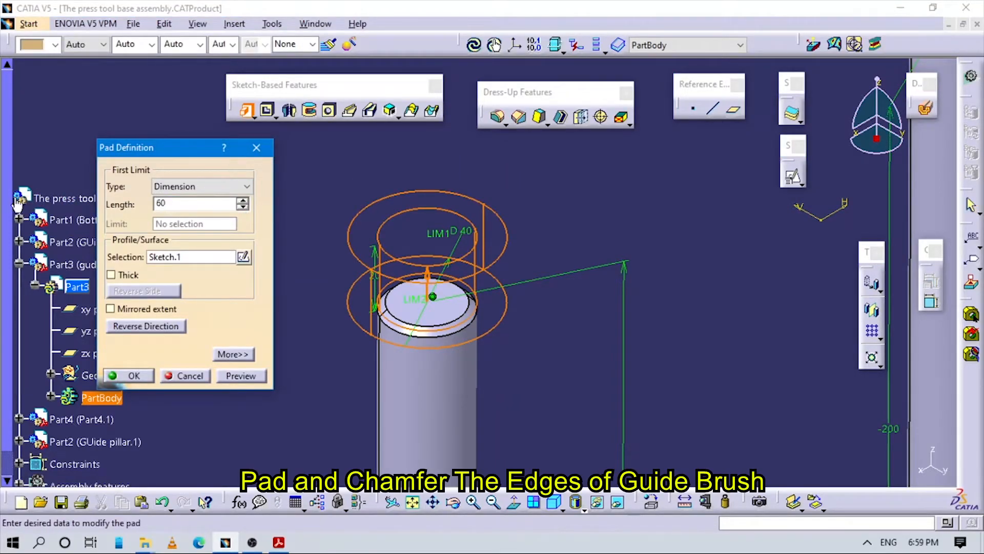
key("Return")
left_click(154, 326)
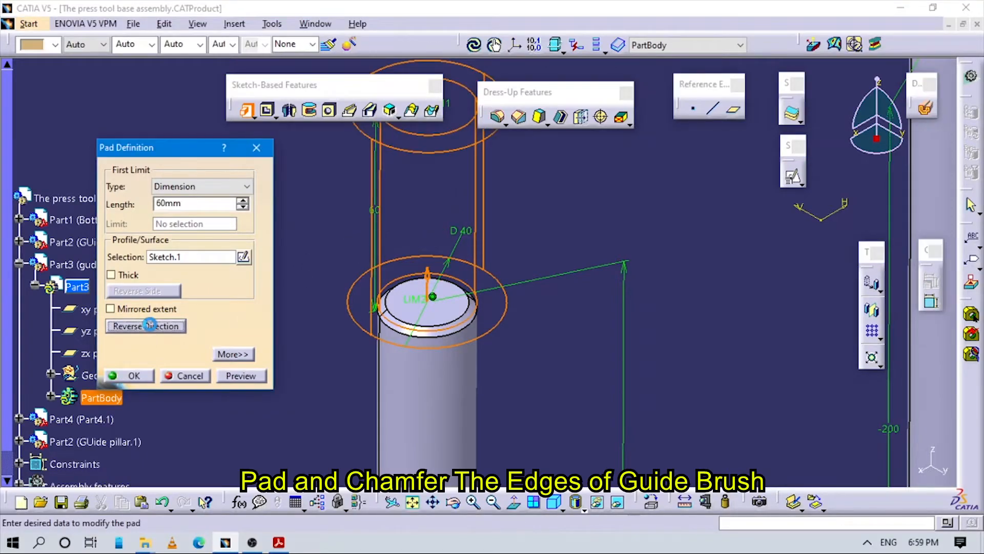
left_click(240, 378)
left_click(132, 375)
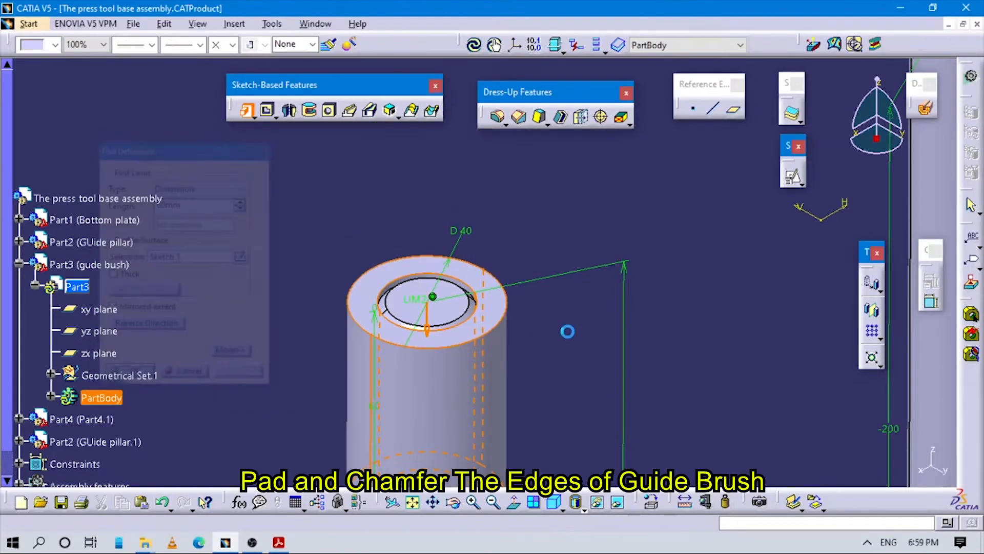
Chamfer both outer edges of the guide bush by 2 mm at 45 degrees by choosing its outer cylindrical face
middle_click_drag(531, 417, 521, 306)
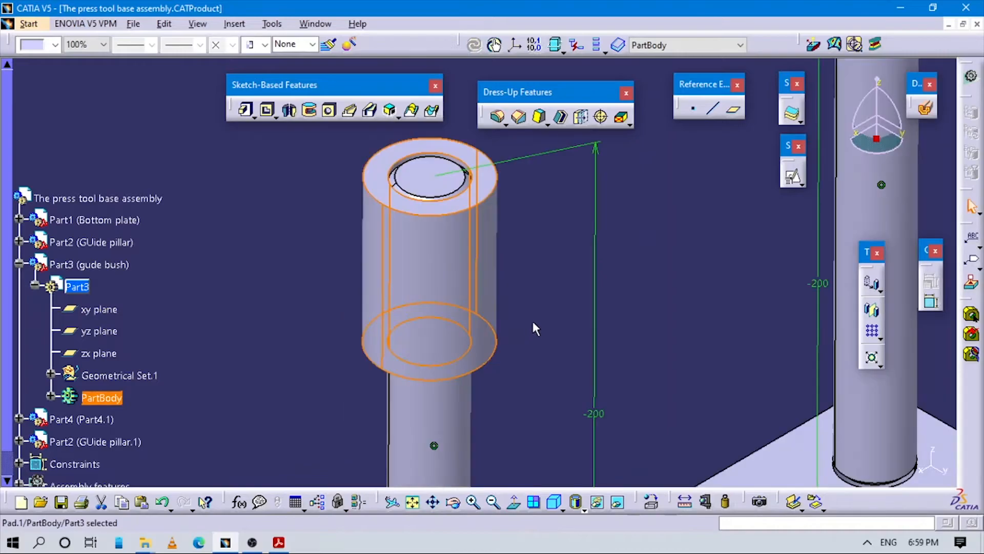
left_click(525, 121)
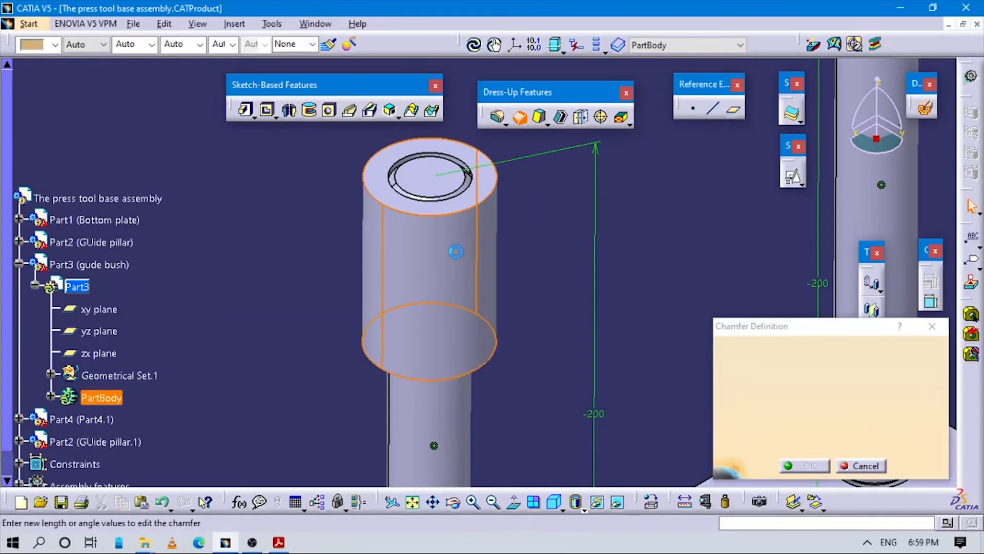
left_click(456, 251)
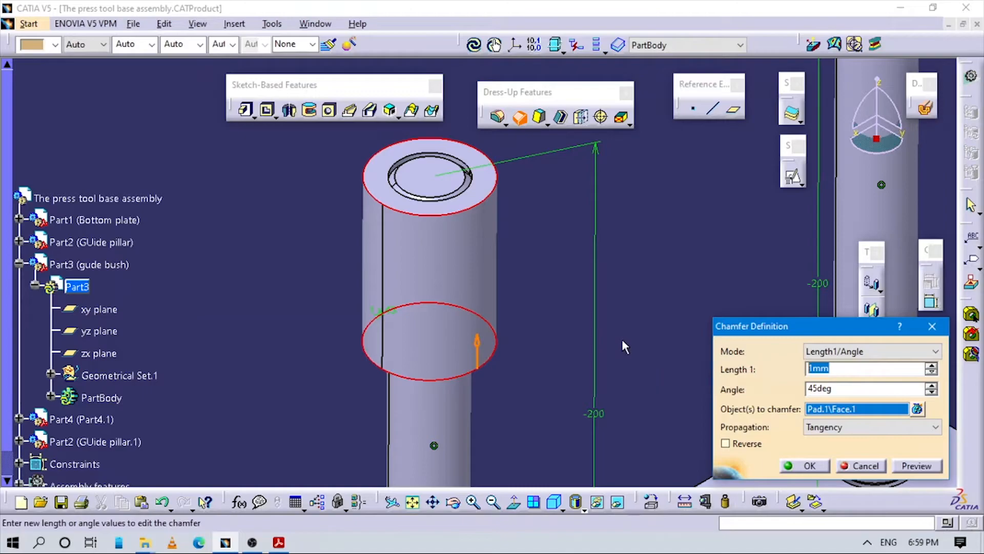
left_click(934, 467)
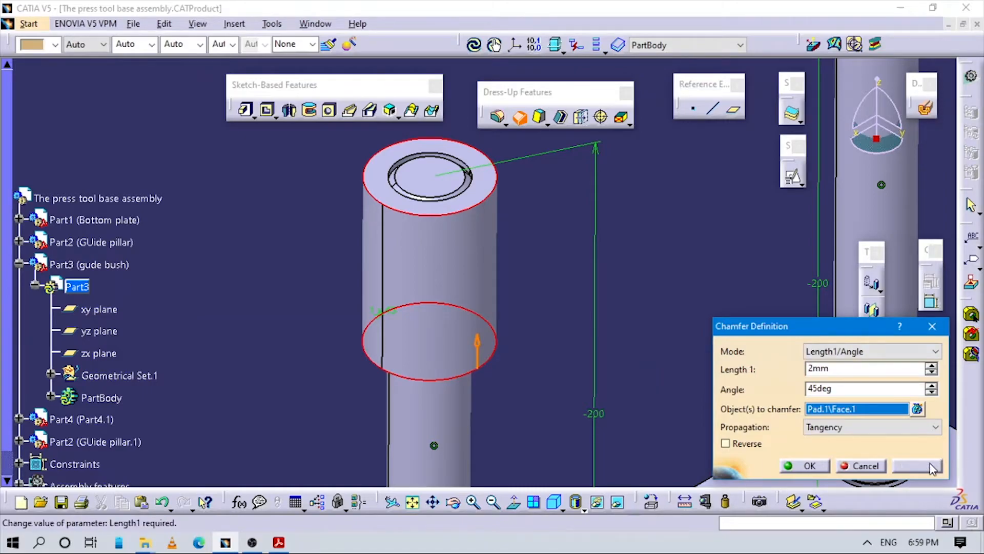
left_click(815, 466)
middle_click_drag(543, 280, 484, 319)
left_click(568, 293)
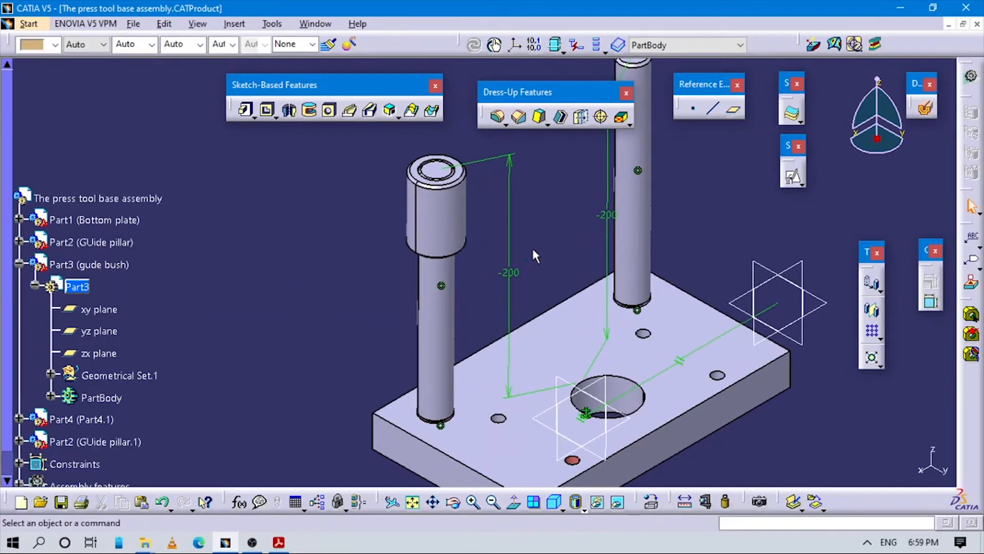
Activate the press tool base assembly for assembly design and move the floating toolbar off the specification tree
middle_click_drag(485, 234, 494, 271)
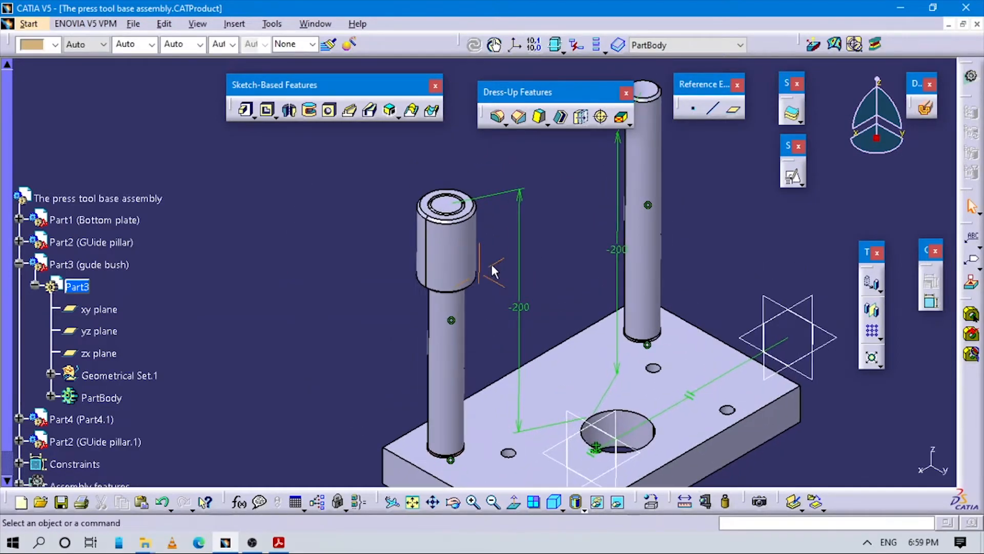
left_click(94, 203)
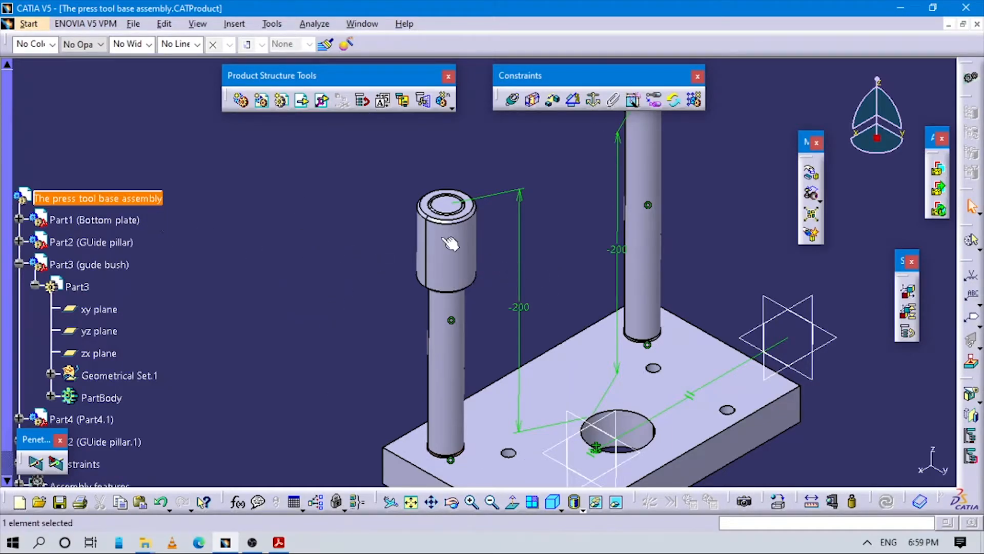
left_click_drag(52, 439, 148, 85)
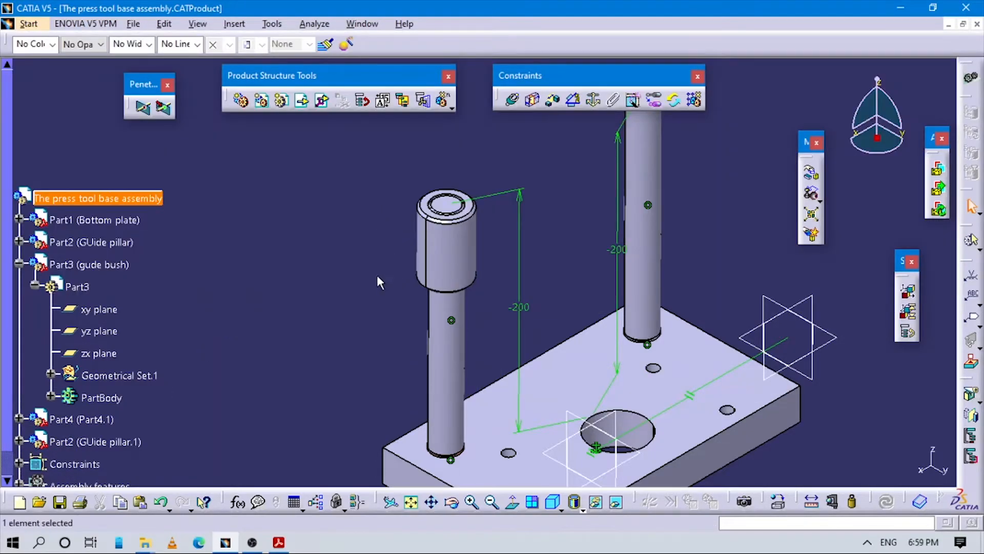
middle_click_drag(377, 276, 307, 298)
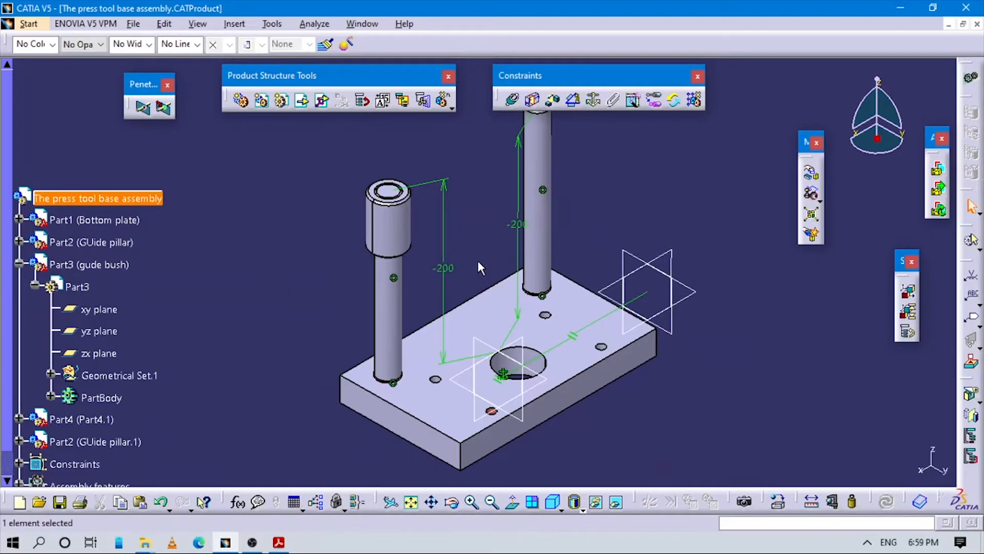
left_click(512, 99)
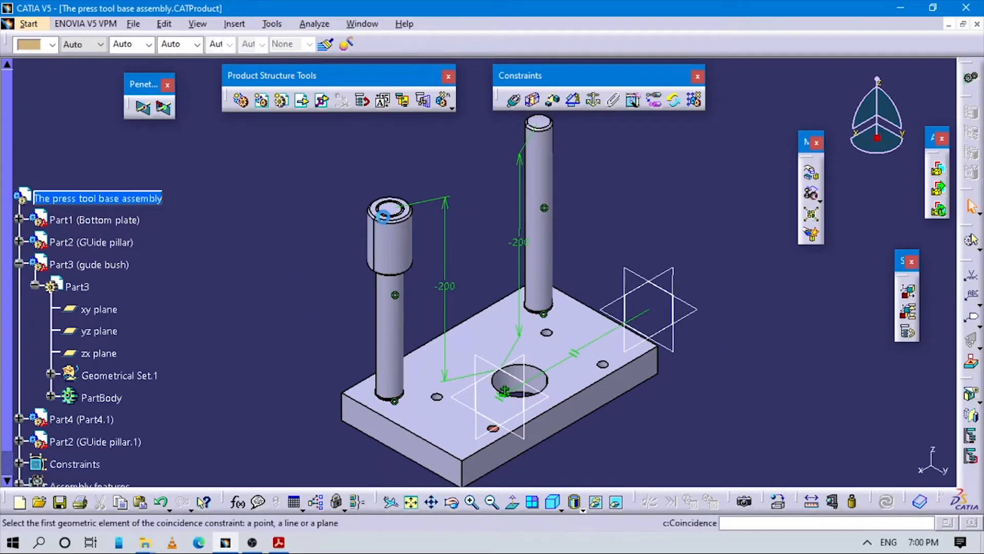
middle_click_drag(470, 207, 321, 301)
left_click(264, 349)
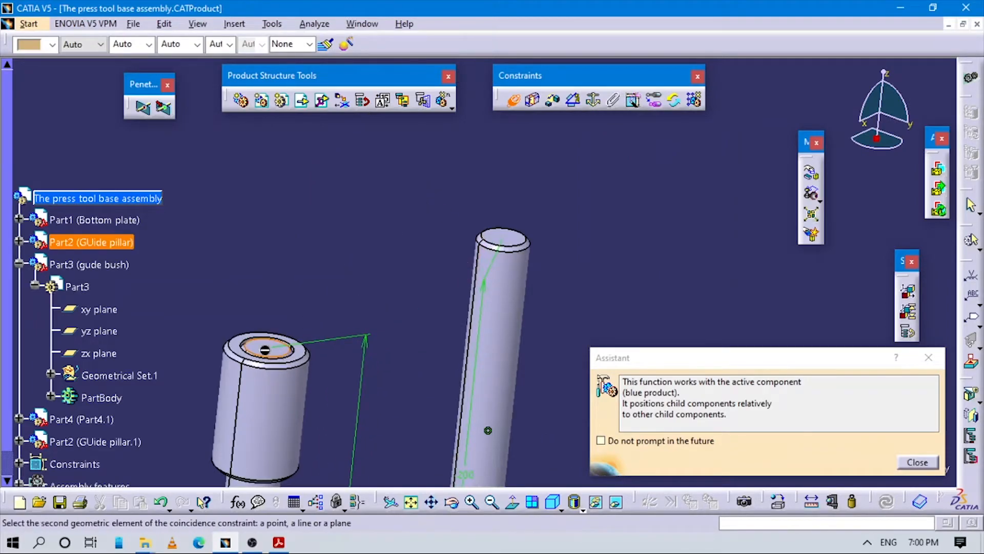
left_click(512, 101)
middle_click_drag(337, 371, 444, 310)
Hide the original guide pillar instance to expose the guide bush's bore
left_click(112, 243)
right_click(112, 243)
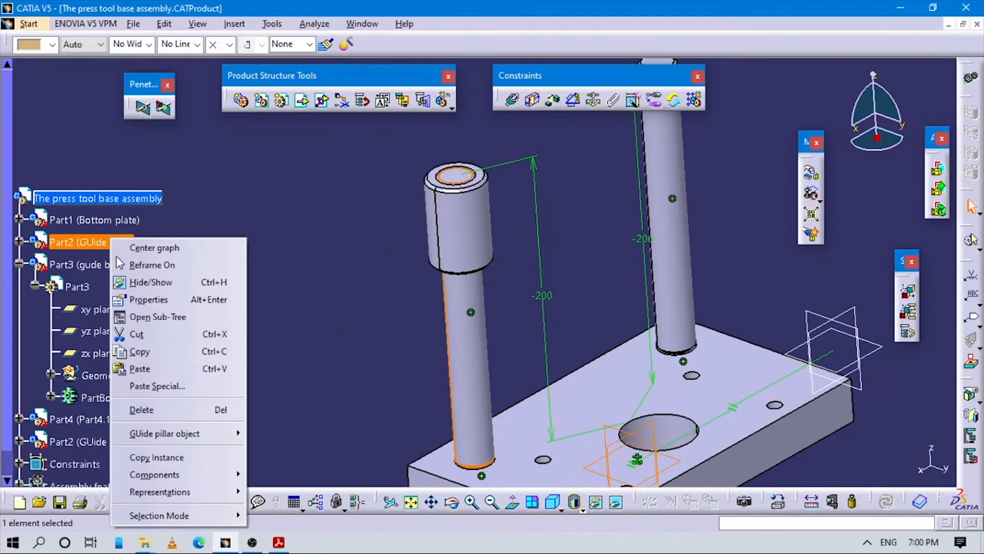
left_click(147, 283)
middle_click_drag(560, 199, 523, 124)
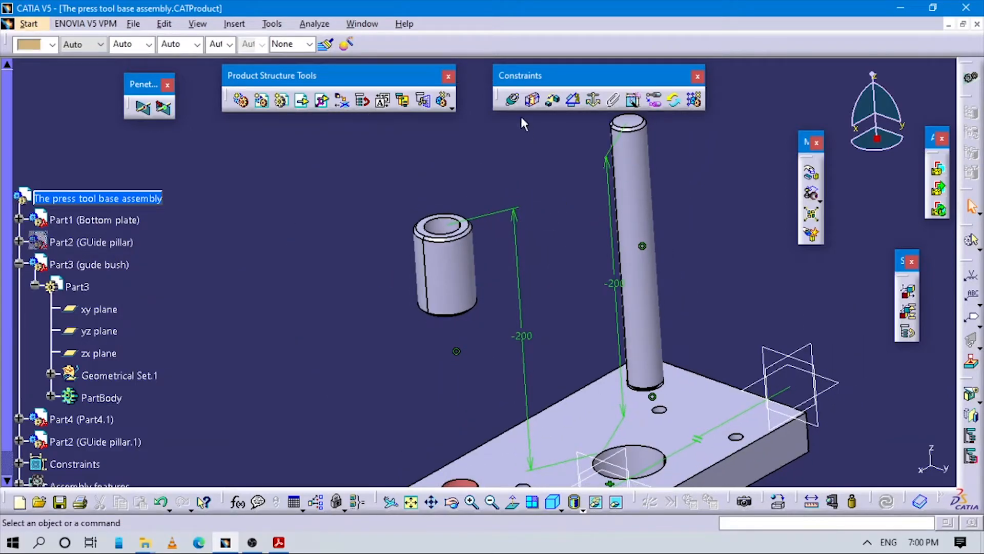
Add a coincidence constraint between the guide bush's axis and the axis of the guide pillar hole below it in the bottom plate
left_click(512, 99)
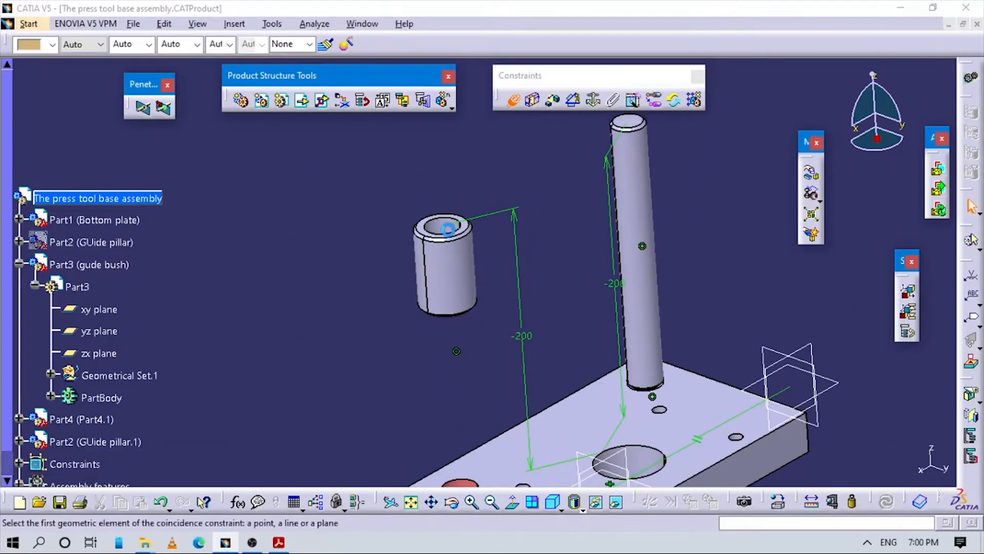
left_click(456, 271)
middle_click_drag(400, 334, 357, 238)
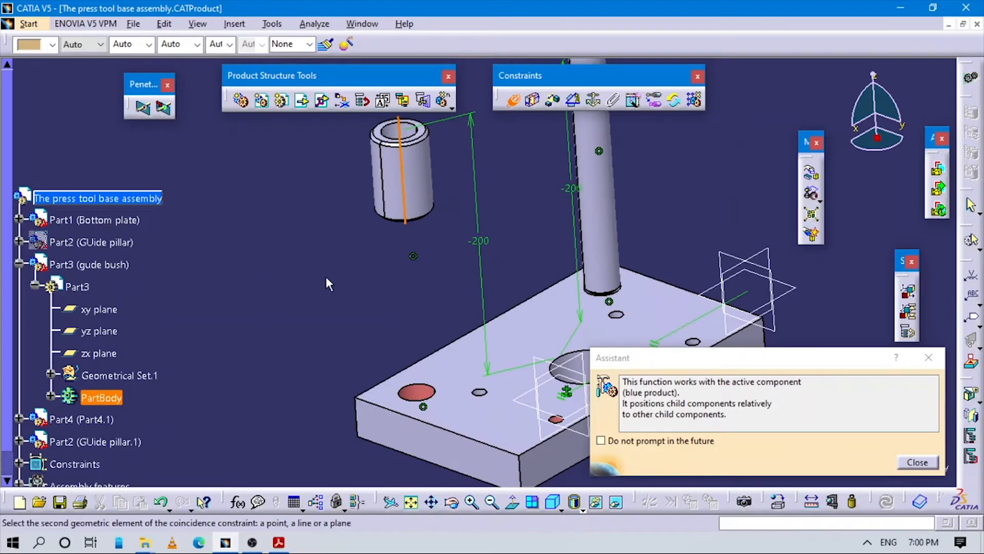
middle_click_drag(346, 344, 361, 267)
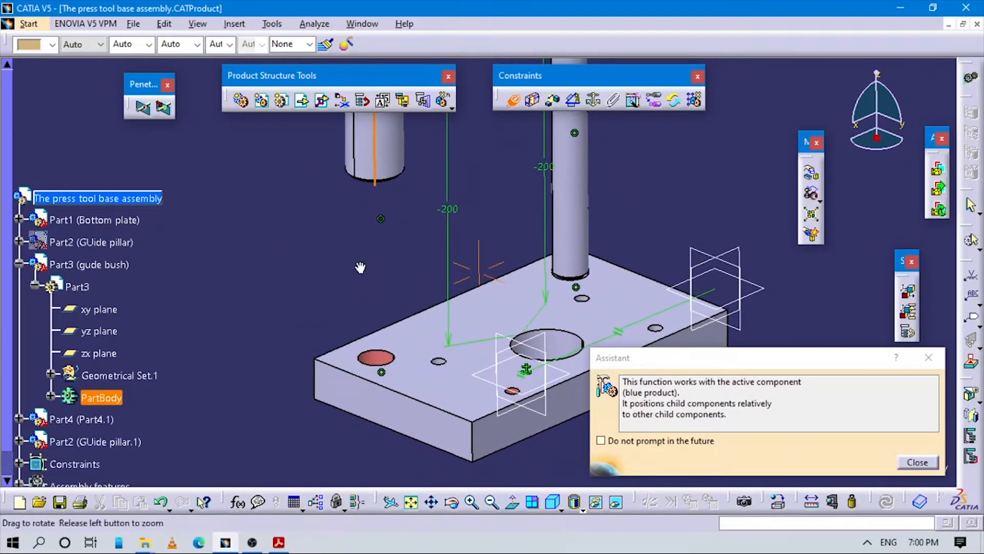
left_click(375, 357)
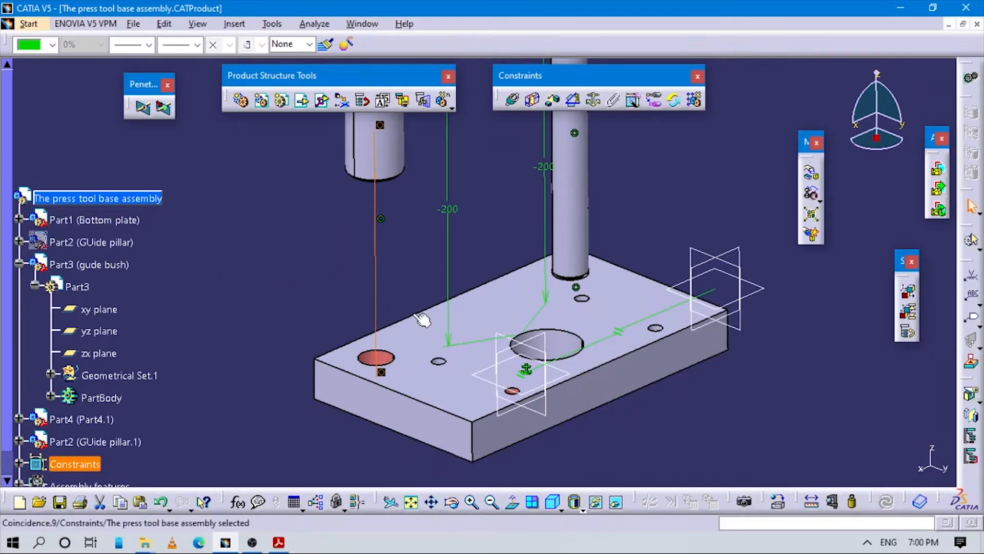
left_click(257, 314)
middle_click_drag(398, 242, 371, 319)
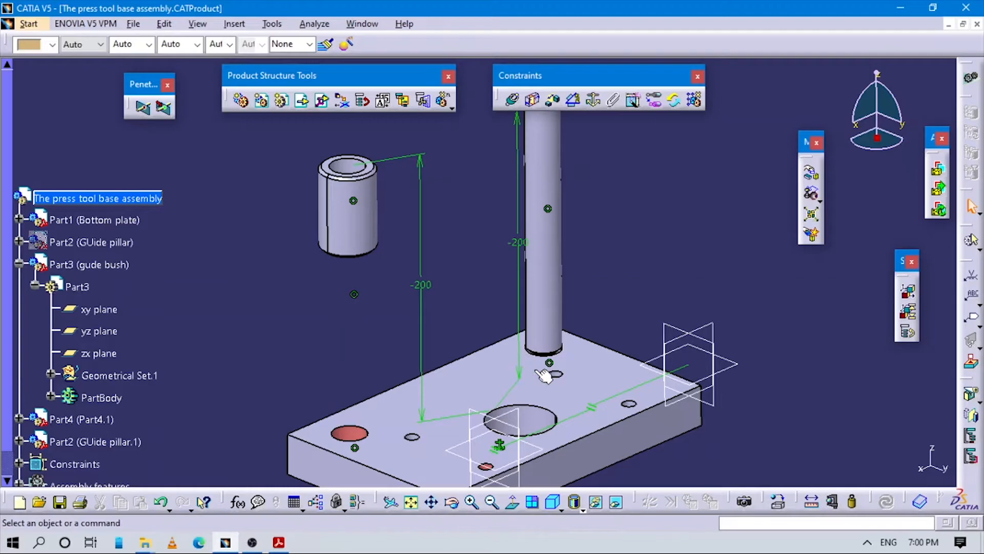
middle_click_drag(432, 254, 436, 285, "ctrl")
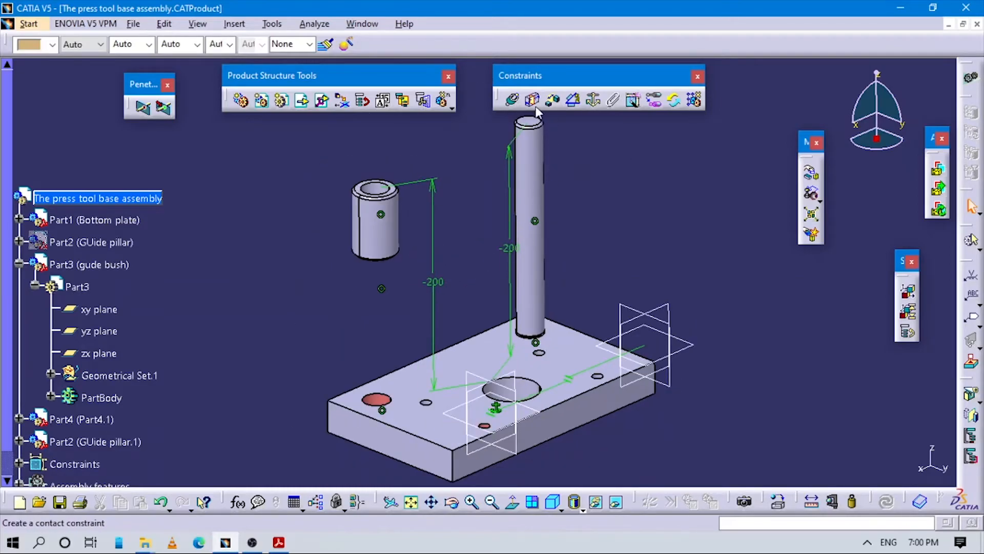
Add an offset constraint between the guide bush's top face and the bottom plate's top face, accepting the existing distance and Same orientation
left_click(552, 99)
middle_click_drag(424, 241, 444, 340, "ctrl")
left_click(308, 246)
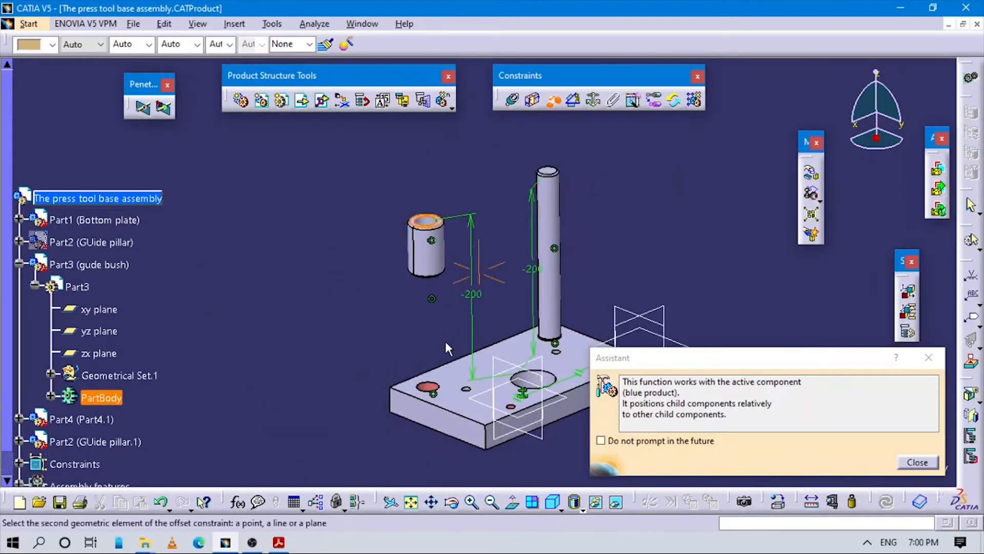
left_click(501, 336)
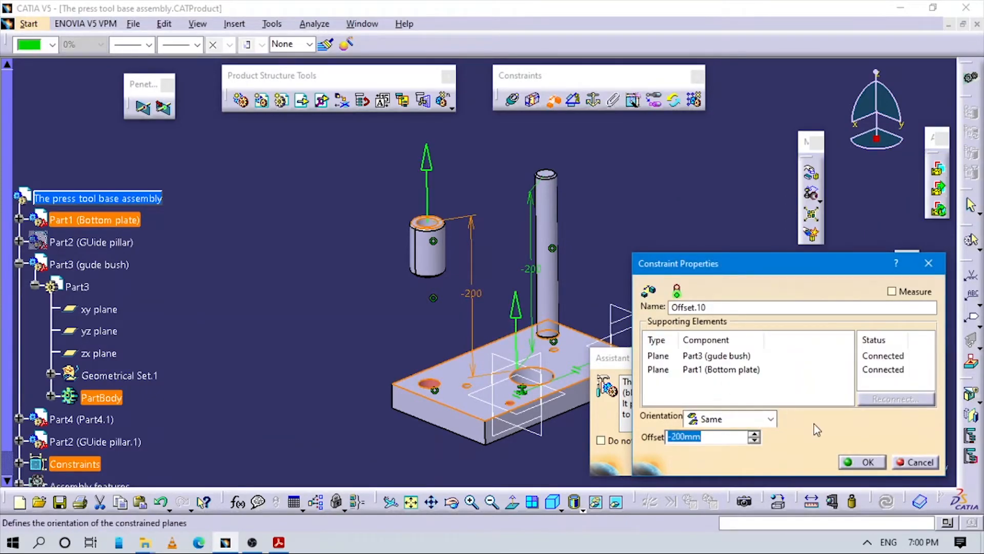
left_click(862, 462)
middle_click_drag(615, 250, 553, 244)
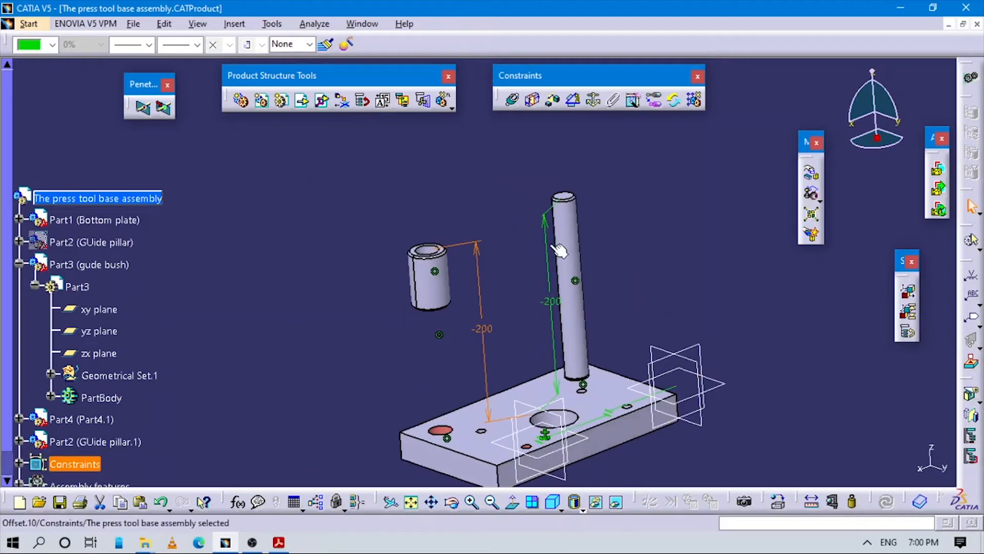
left_click(554, 243)
middle_click_drag(354, 296, 315, 225)
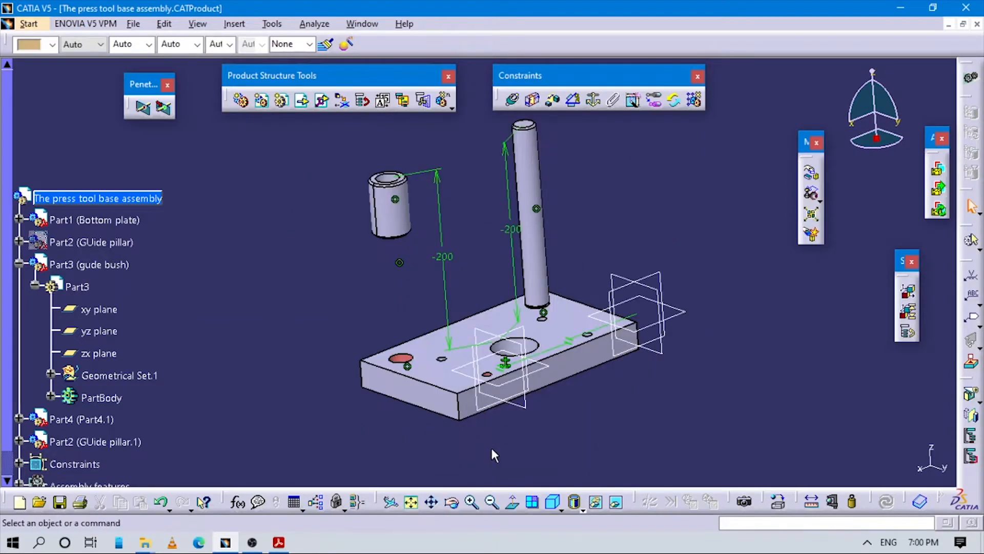
Constrain the guide bush's yz plane parallel to the bottom plate's yz plane and collapse the bottom plate's branch in the specification tree
left_click(553, 501)
middle_click_drag(527, 461, 461, 270)
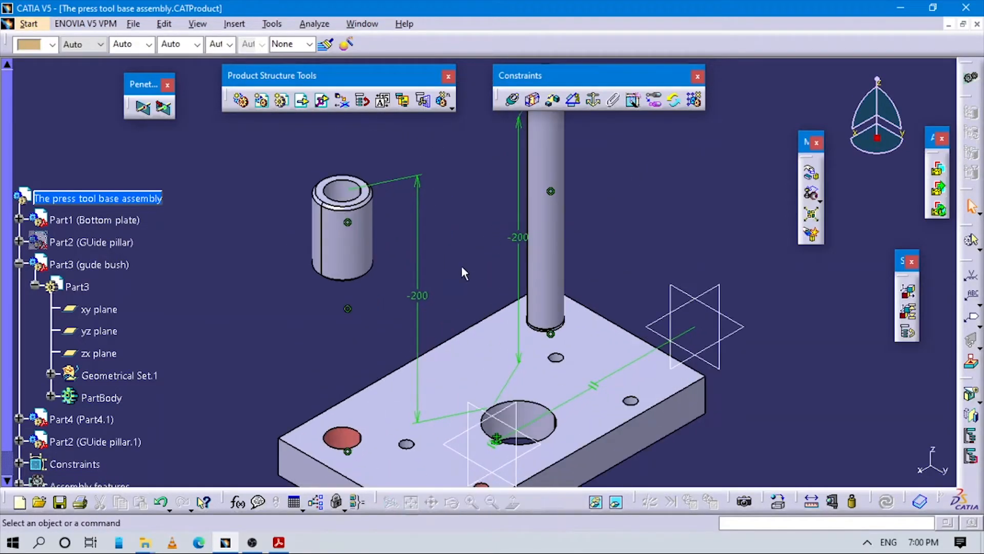
left_click(577, 101)
middle_click_drag(472, 272, 479, 266)
middle_click_drag(485, 341, 480, 364)
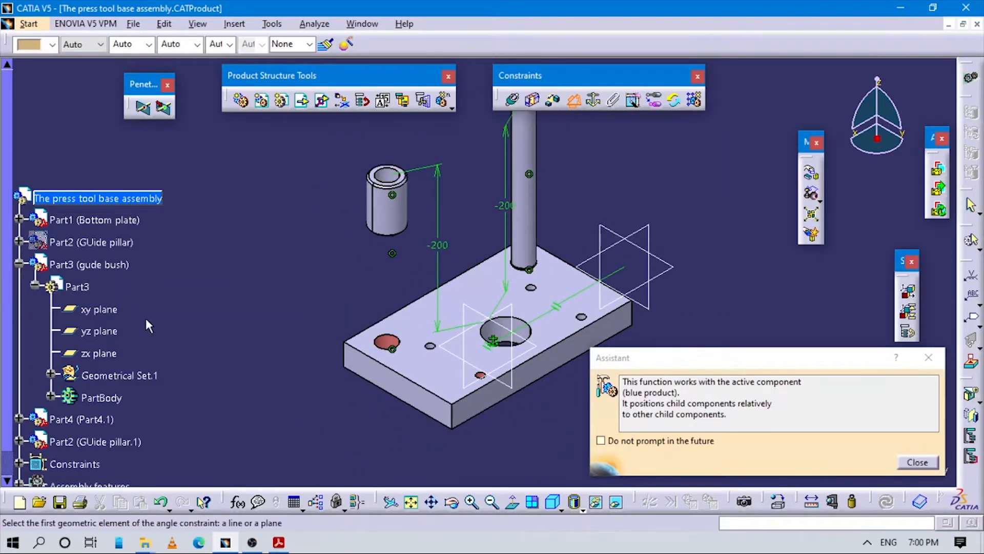
left_click(100, 331)
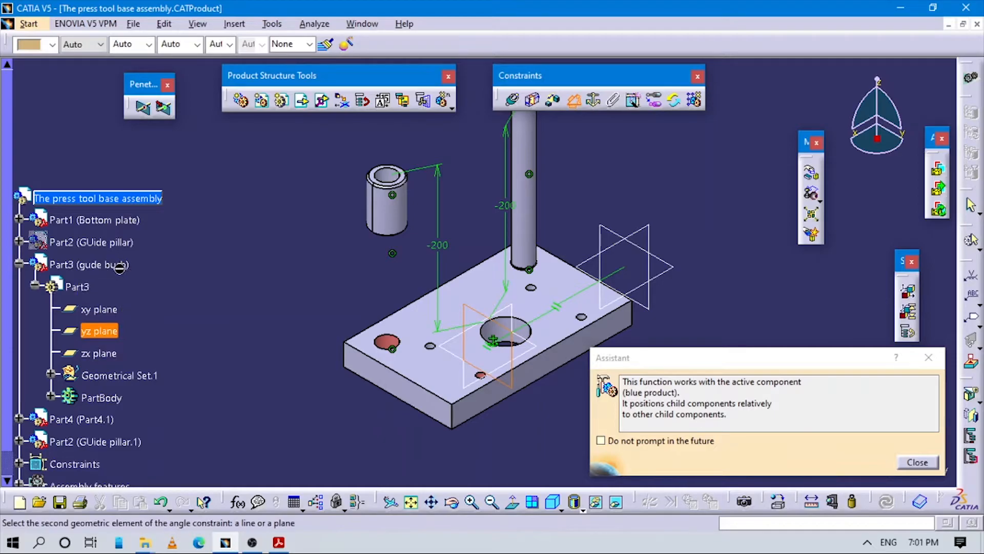
left_click(20, 219)
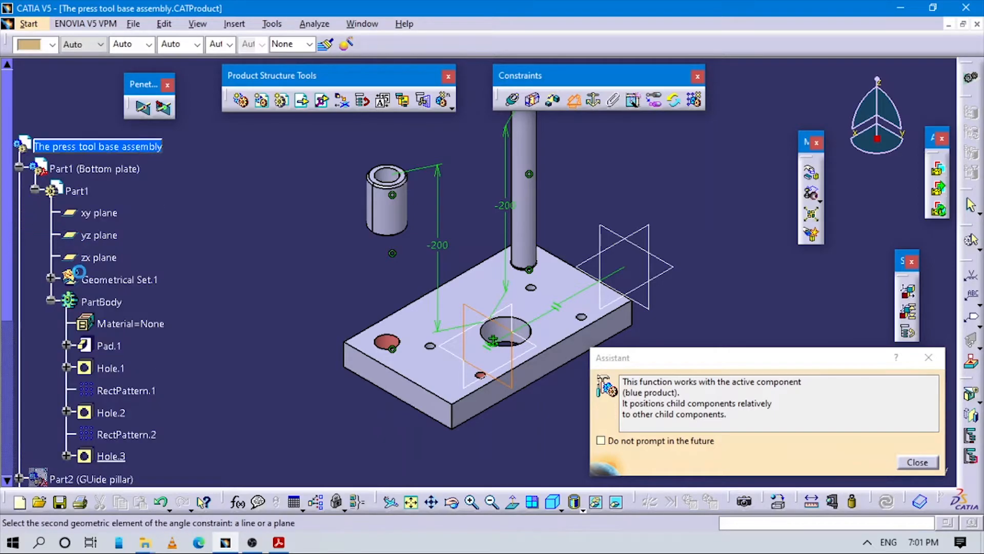
left_click(100, 236)
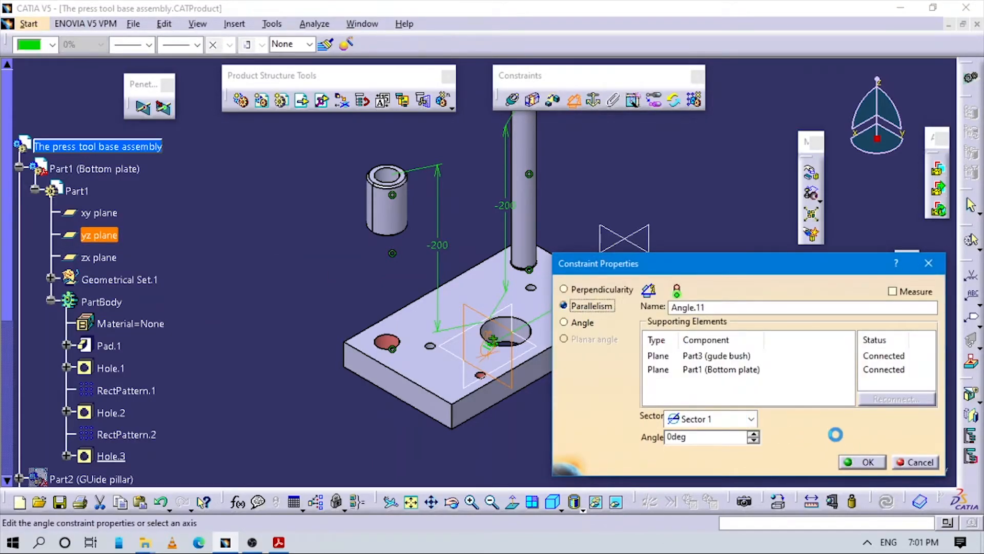
left_click(865, 462)
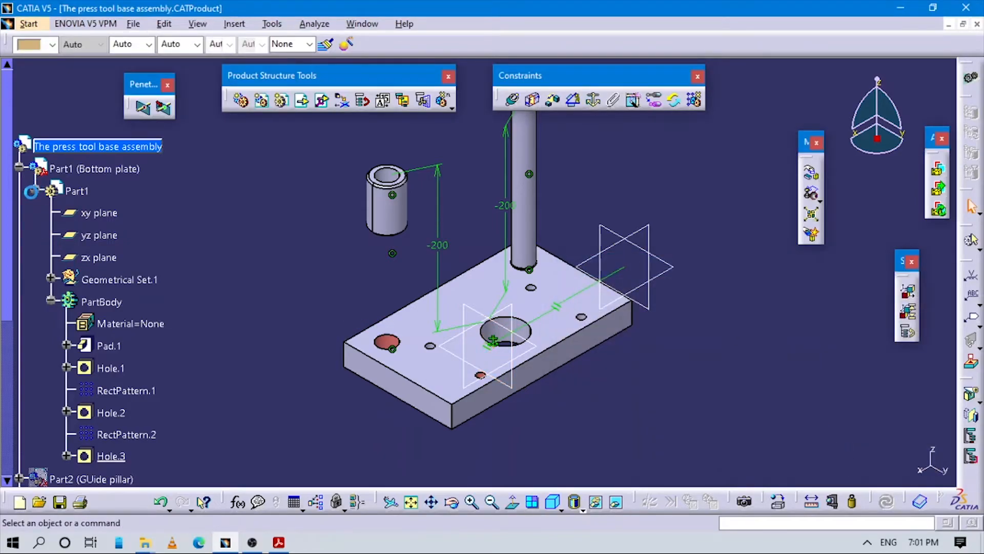
left_click(31, 191)
left_click(9, 168)
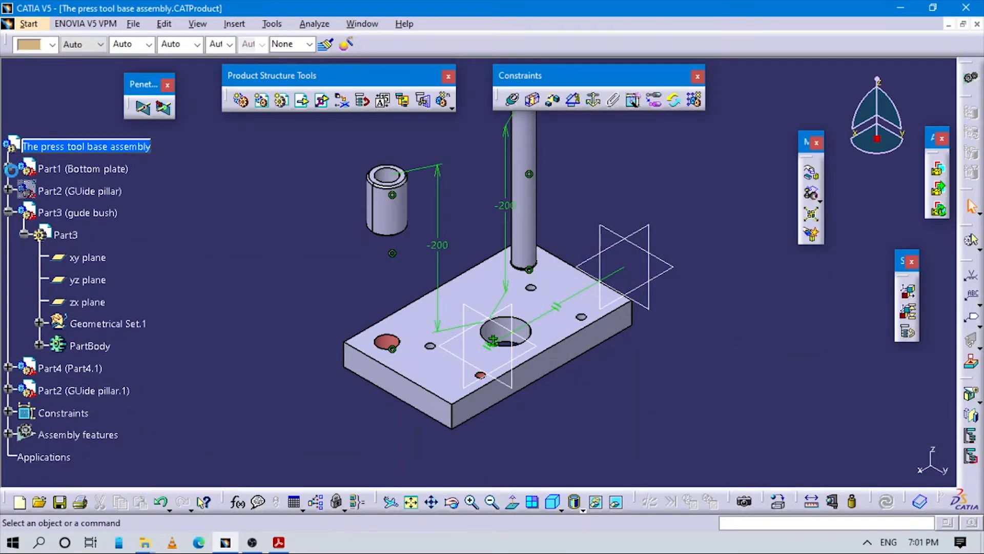
Show the original guide pillar again and collapse the guide bush's branch in the specification tree
right_click(61, 192)
left_click(128, 234)
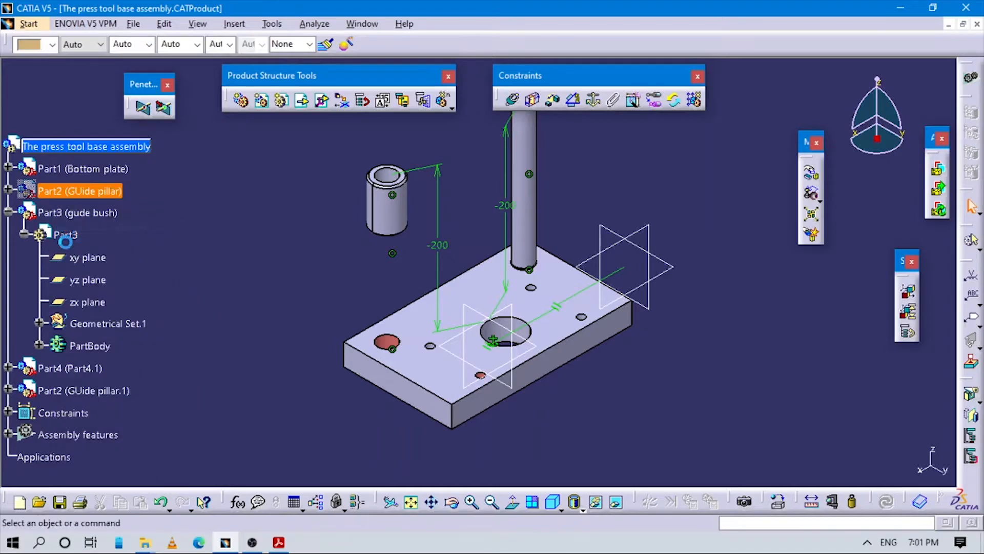
left_click(7, 212)
Check the remaining degrees of freedom of the guide bush component in the assembly
right_click(72, 213)
left_click(226, 209)
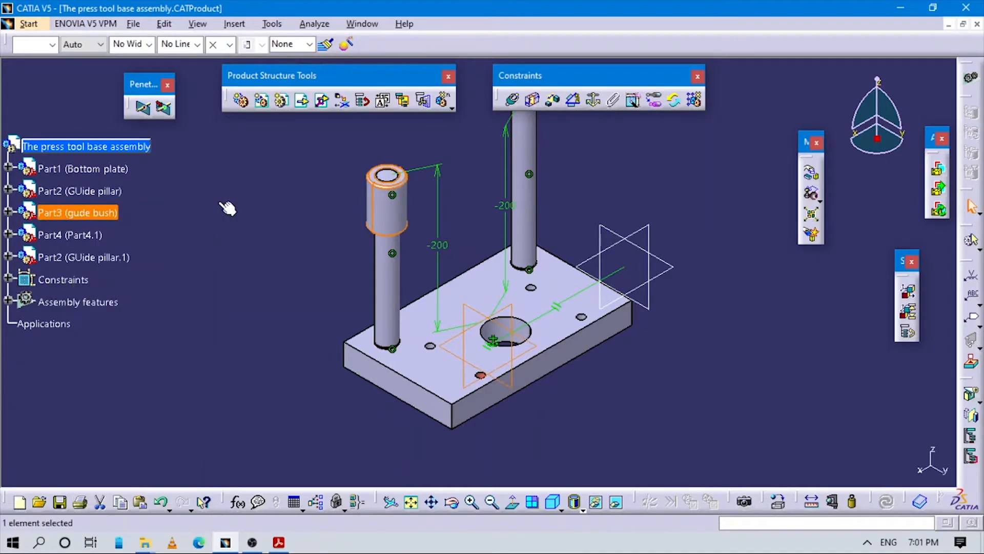
right_click(104, 212)
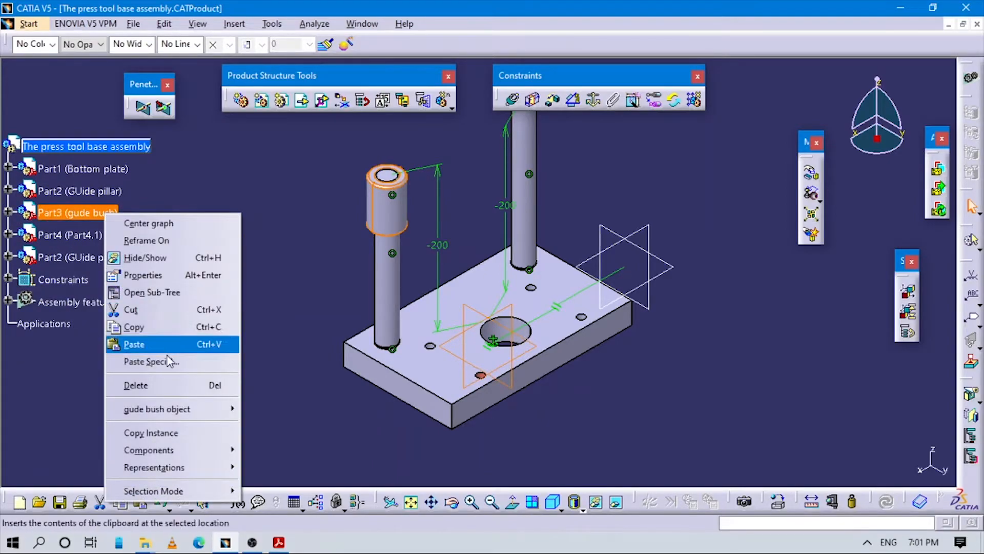
mouse_move(160, 410)
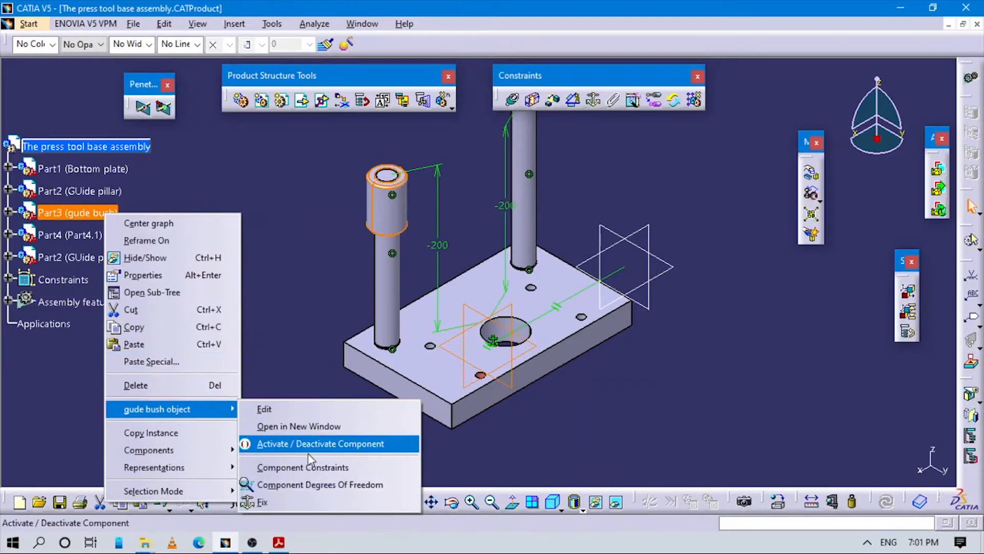
left_click(301, 487)
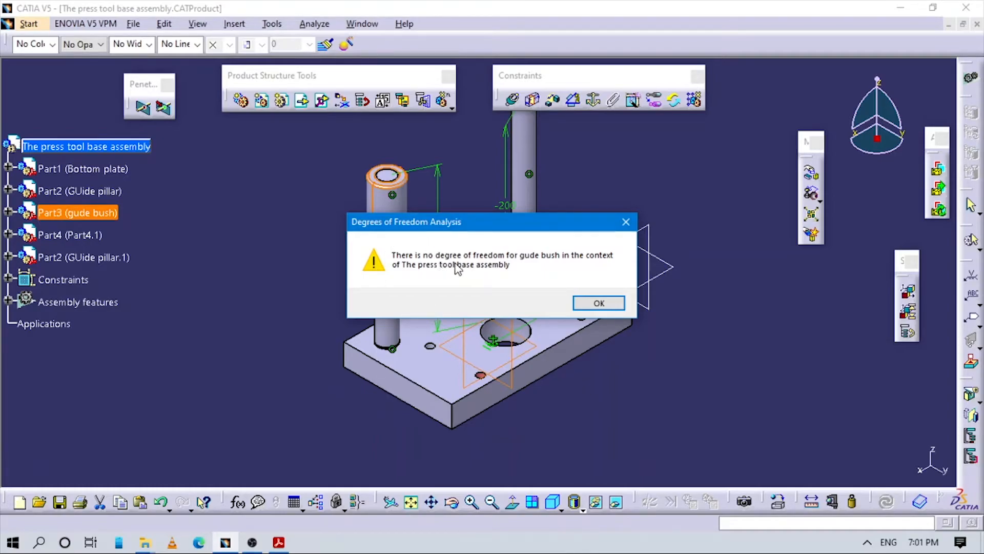
left_click(599, 303)
Check the part's name in the drawing and correct the instance name of Part3 to guide bush
right_click(117, 221)
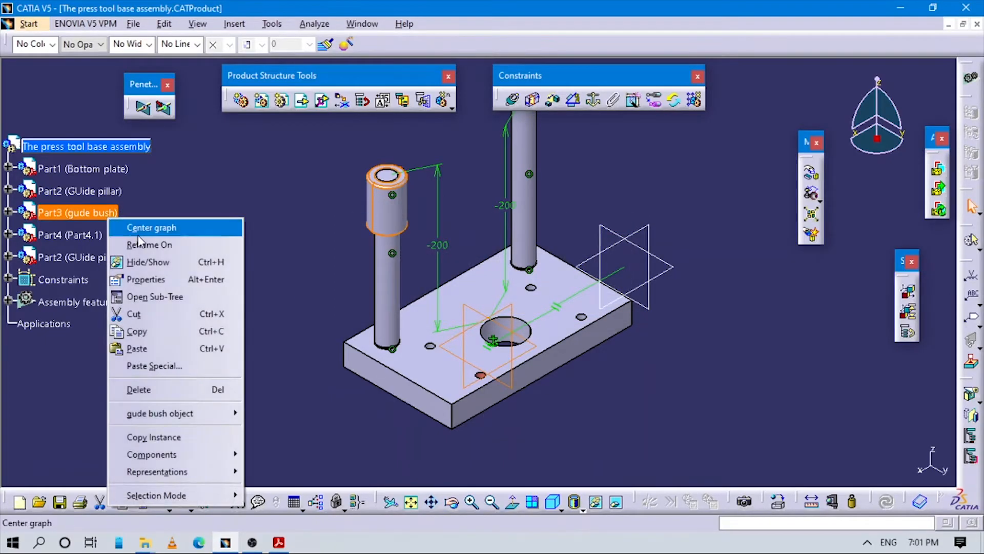
left_click(164, 277)
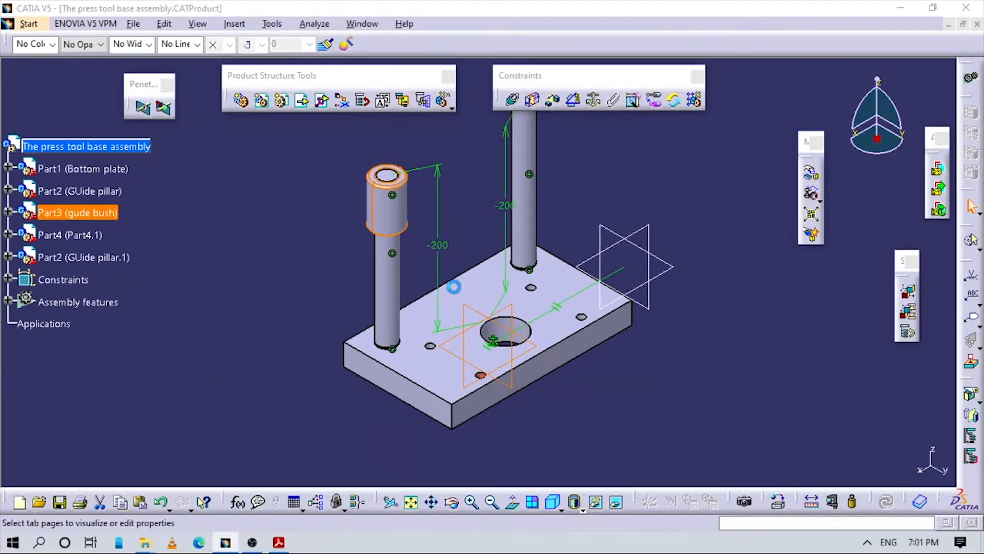
left_click(403, 237)
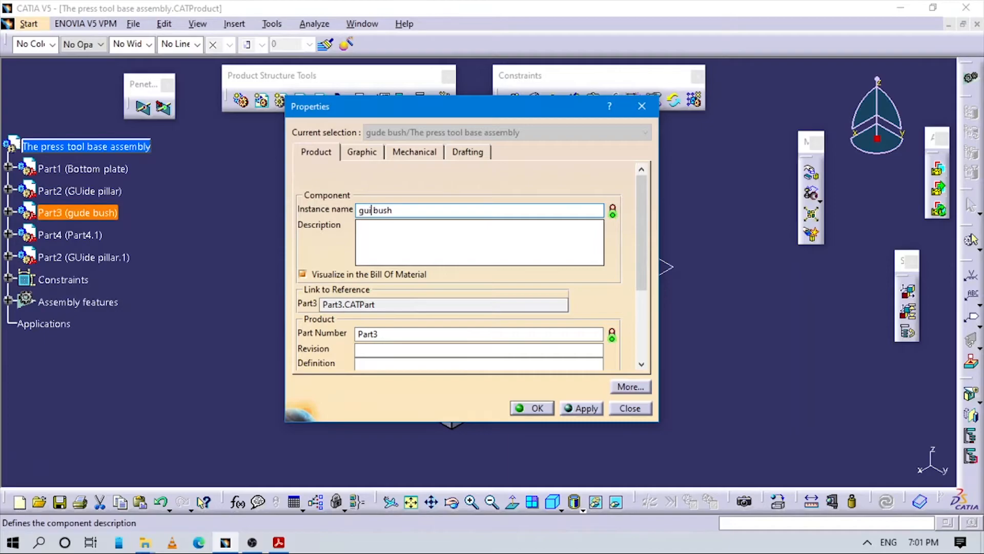
left_click(279, 541)
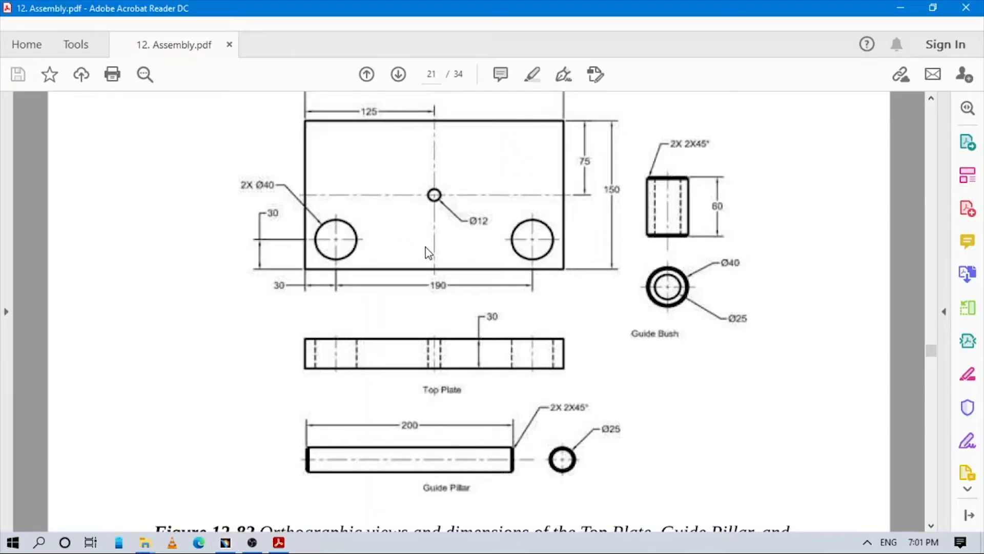
scroll(605, 361, "down", 2)
key("alt+Tab")
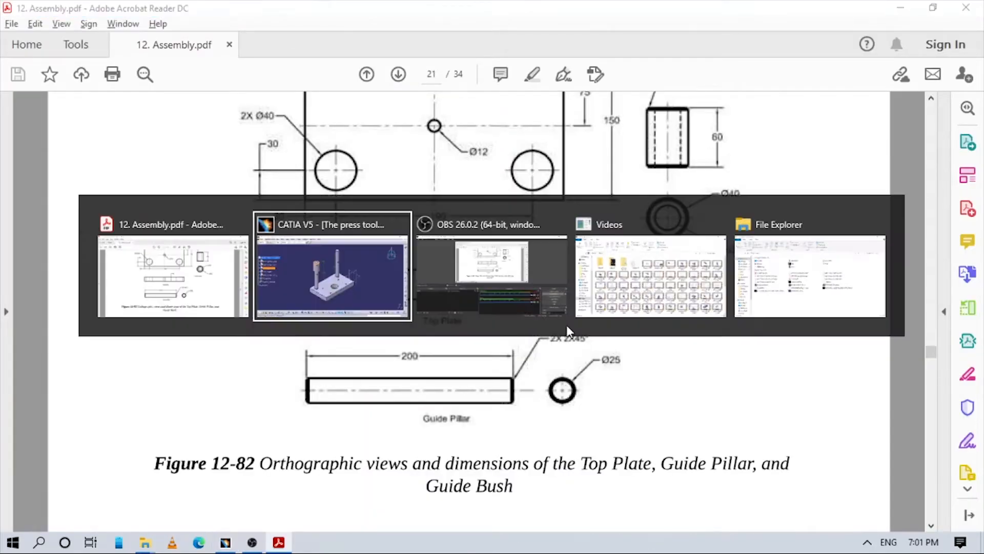
type("id")
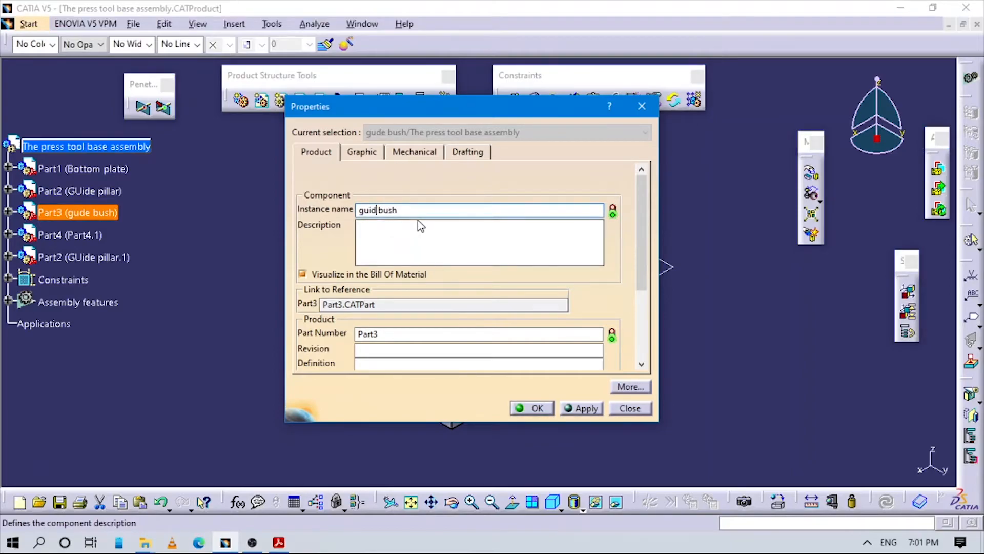
type("e")
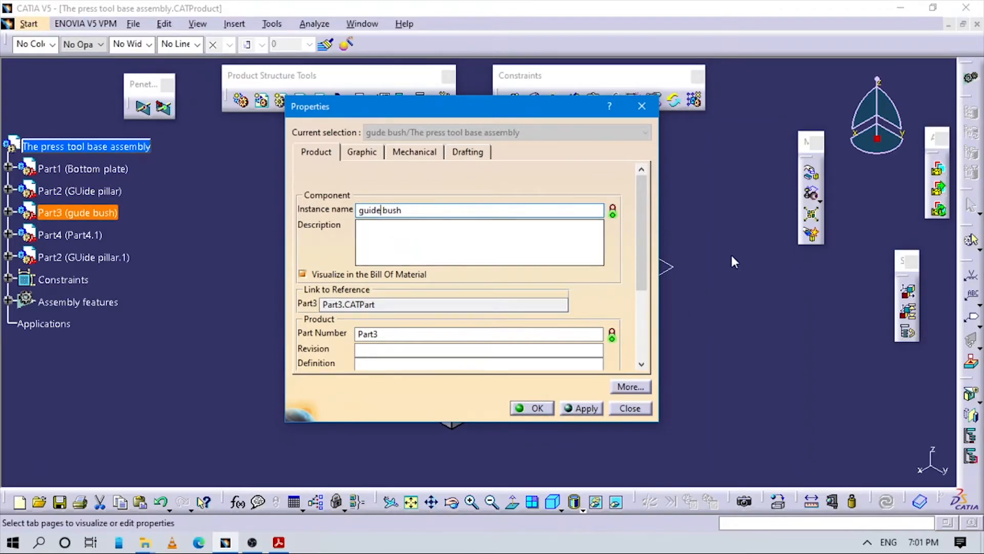
left_click(528, 408)
Set up a Reuse Pattern instantiation with the guide bush as component and the bottom plate's RectPattern.1 as pattern
middle_click_drag(498, 243, 513, 284)
middle_click_drag(433, 184, 429, 159)
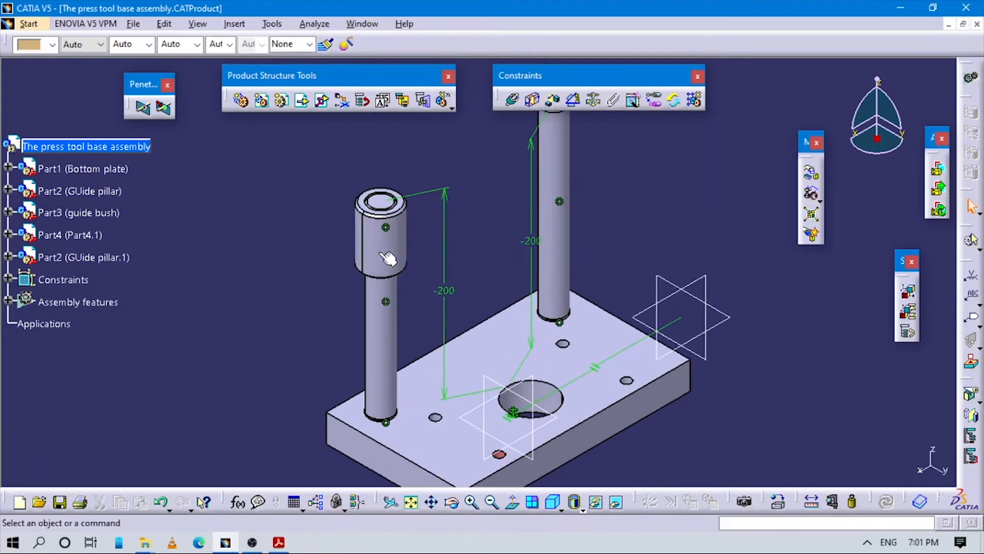
left_click(385, 253)
middle_click_drag(515, 179, 531, 237)
left_click(592, 200)
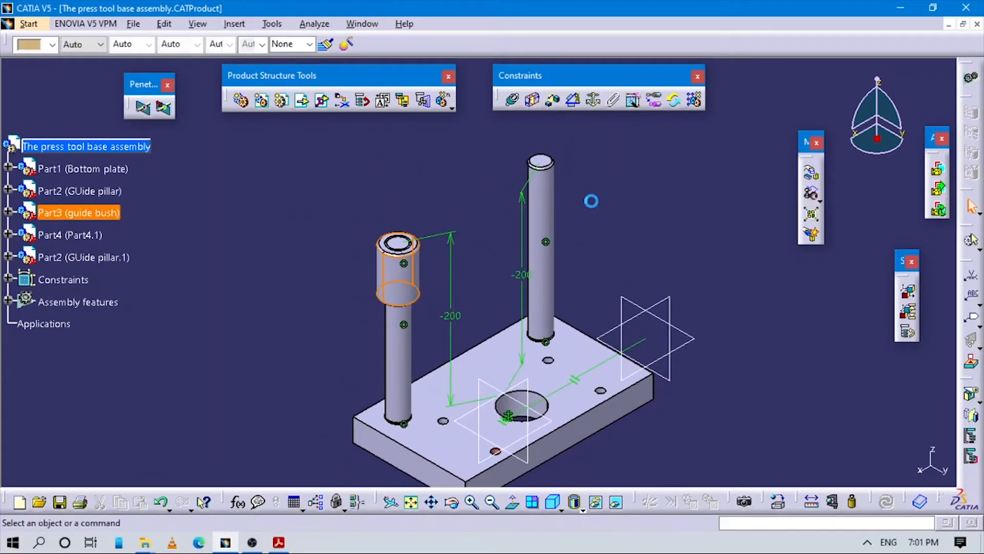
left_click(696, 101)
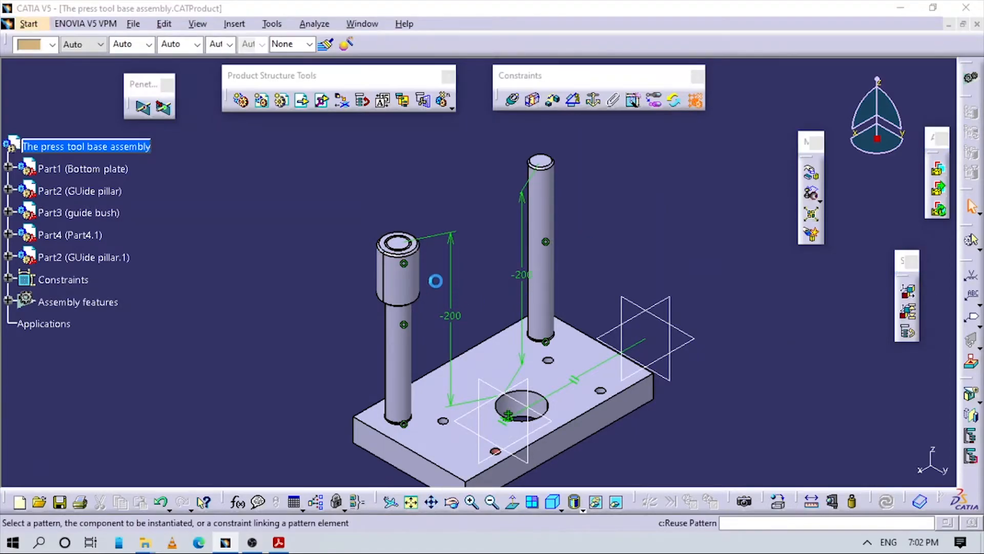
left_click(400, 268)
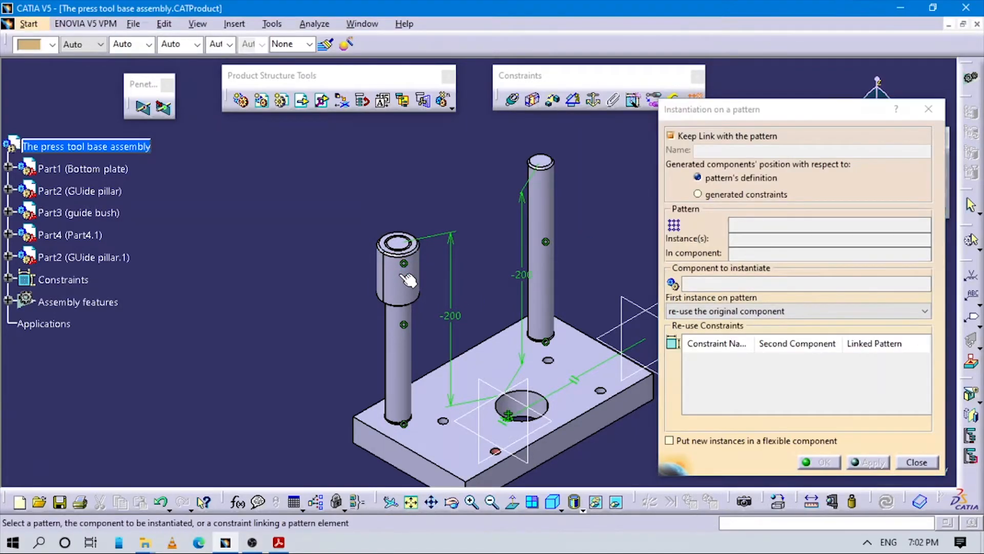
left_click(8, 169)
left_click(24, 147)
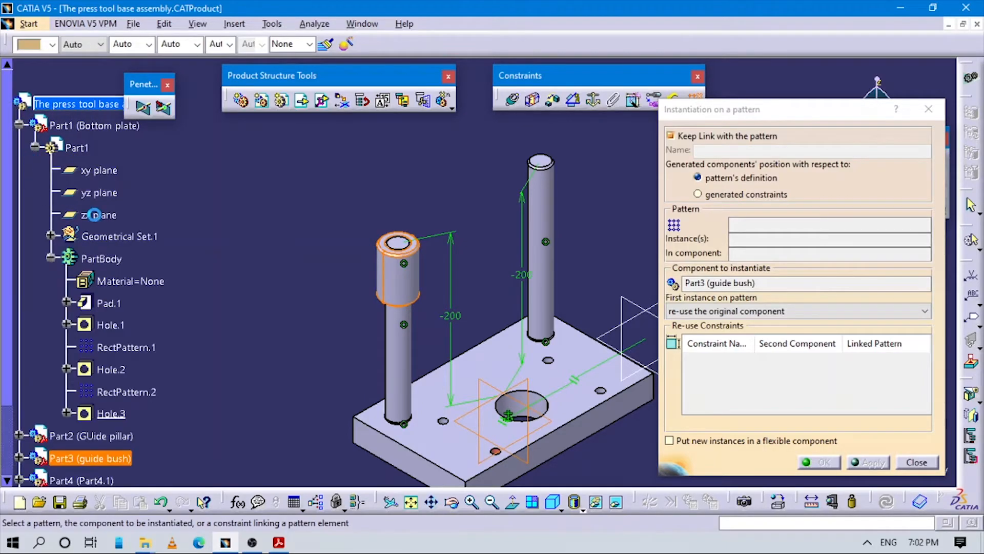
left_click(133, 351)
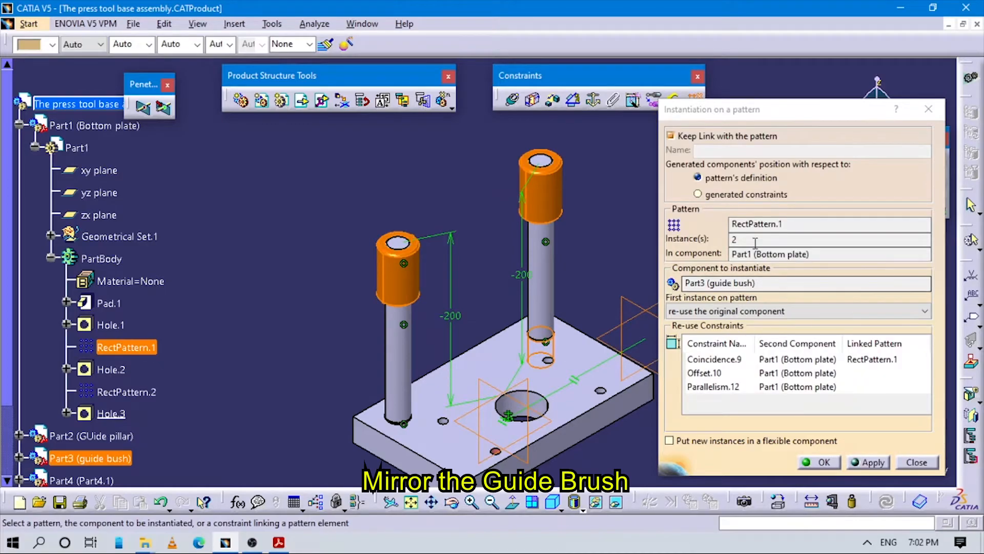
Position the guide bush instances by generated constraints, re-using its coincidence, offset and parallelism constraints, and create the second bush
left_click(710, 196)
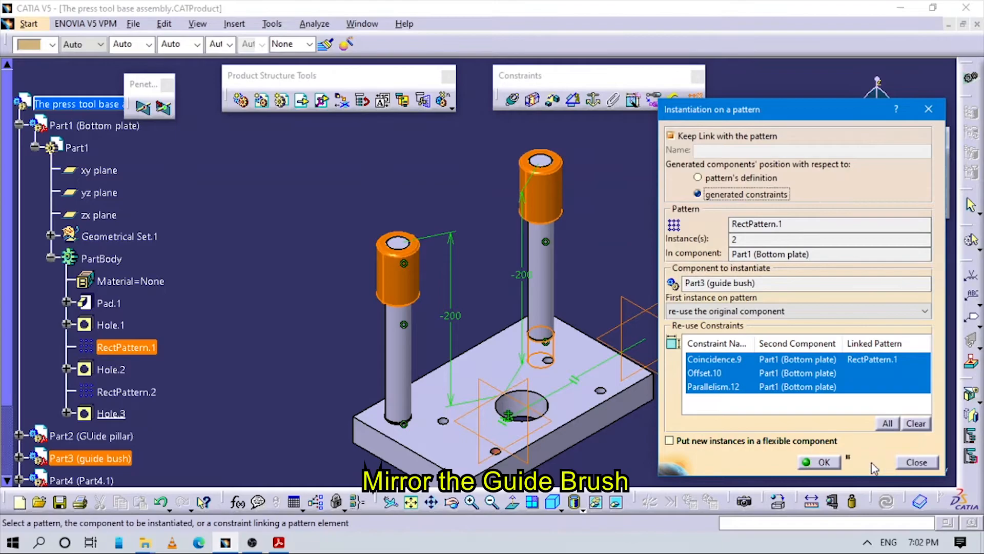
left_click(872, 463)
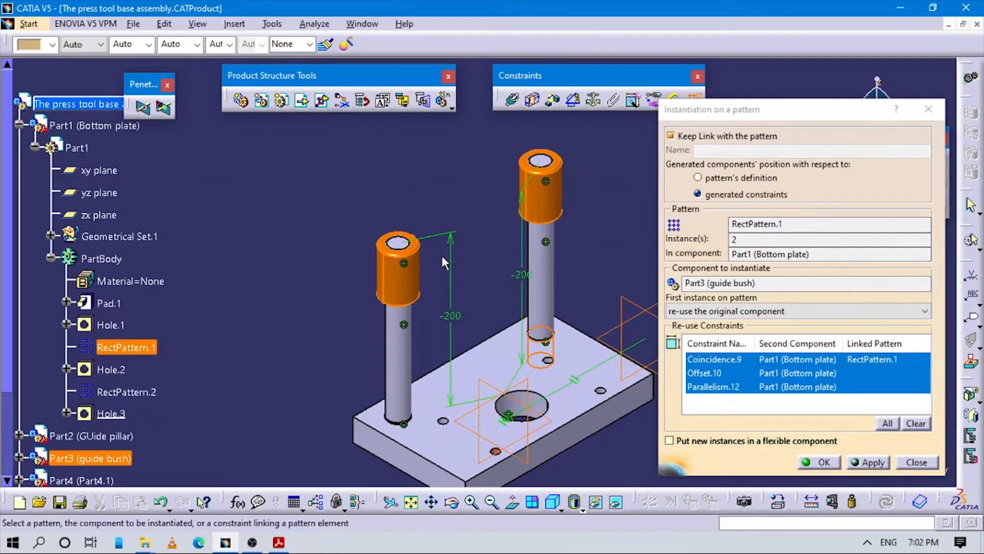
left_click(818, 462)
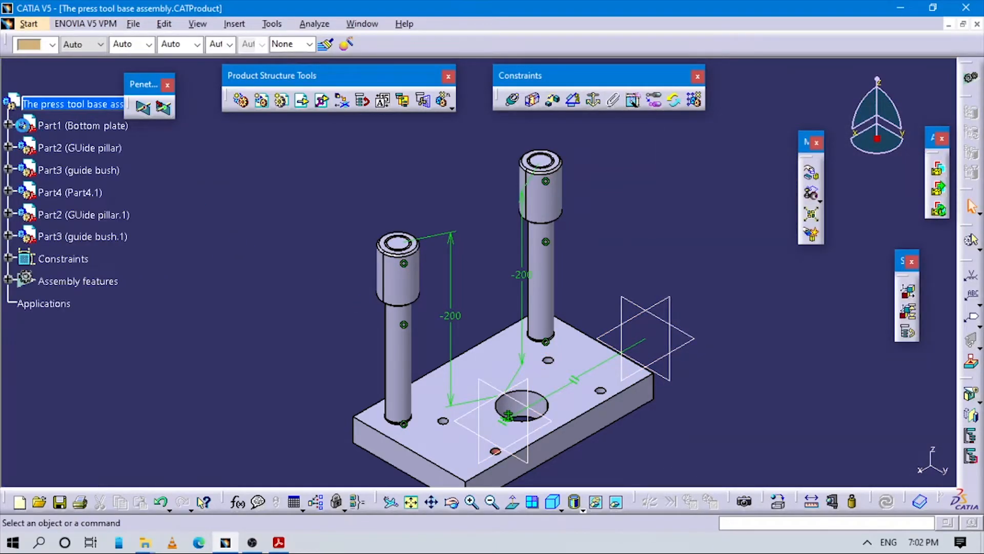
middle_click_drag(398, 323, 389, 317)
middle_click_drag(448, 393, 442, 386)
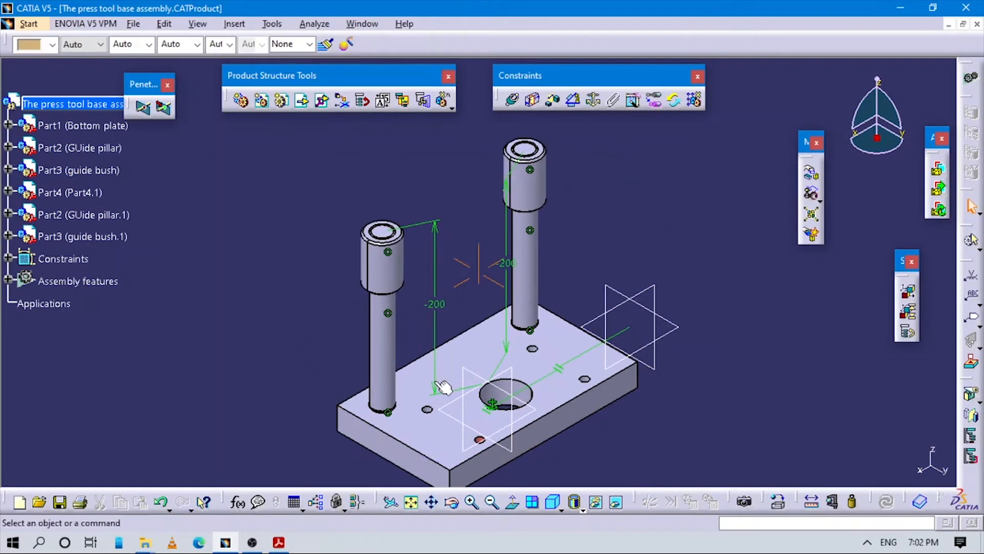
middle_click_drag(447, 199, 429, 184)
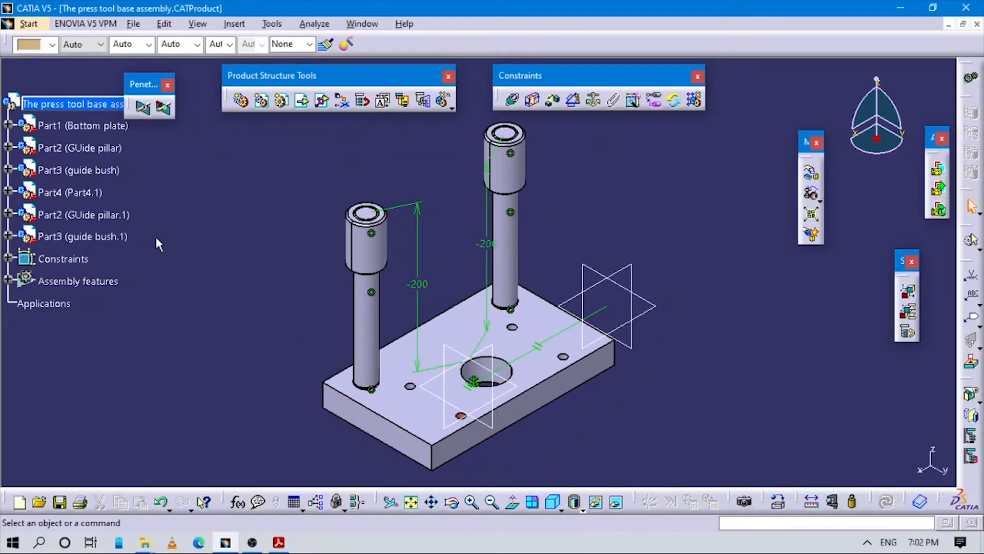
Rename the instance of Part4 to Top plate
left_click(85, 194)
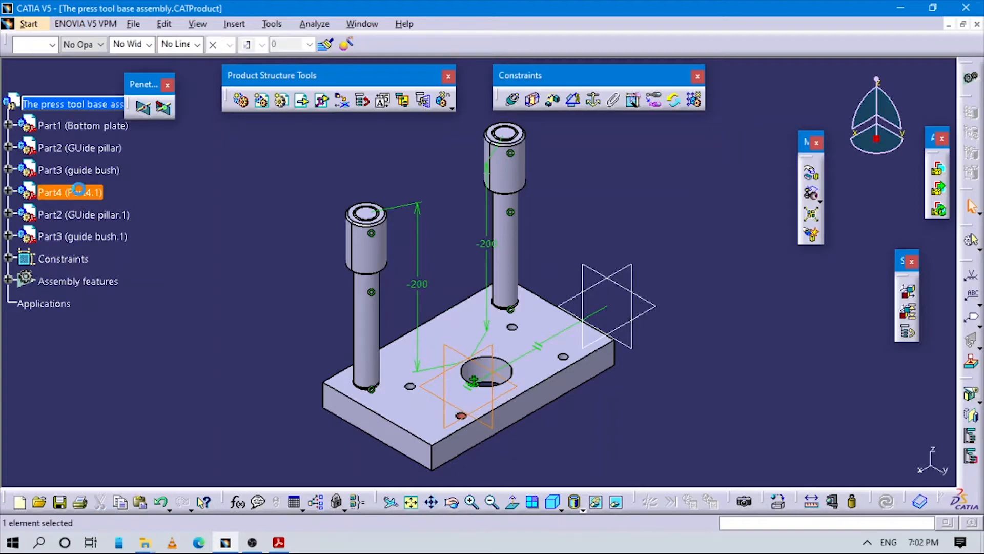
right_click(82, 191)
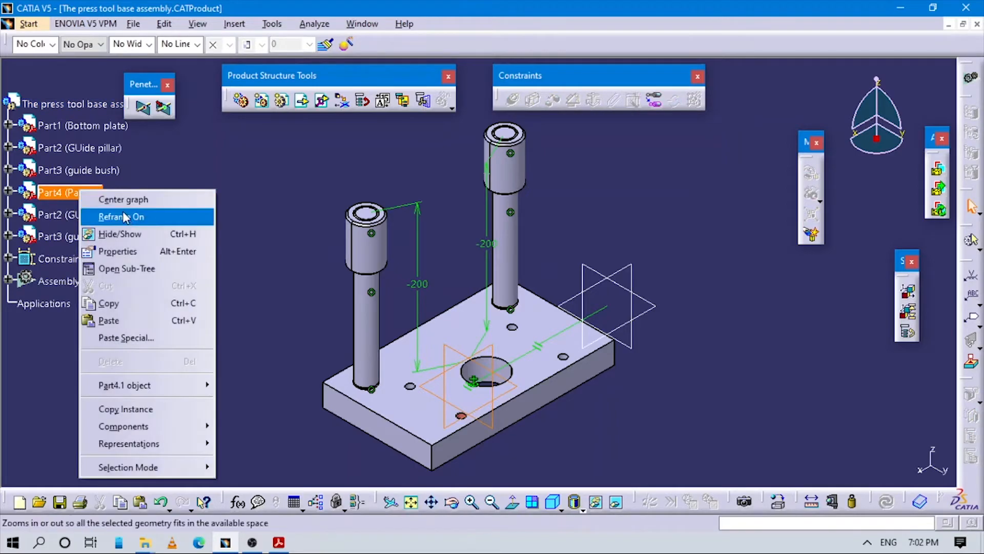
left_click(135, 252)
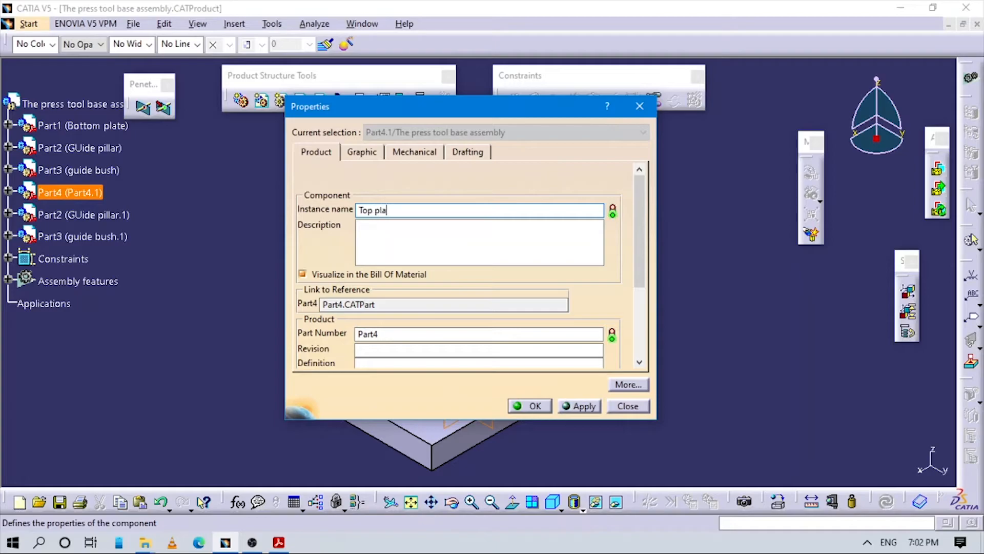
type("Top plate")
key("Return")
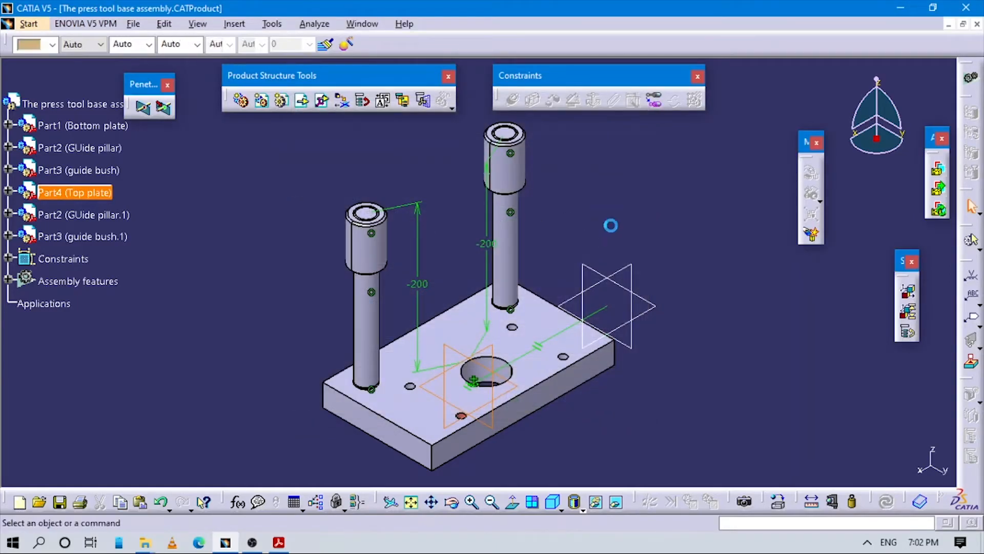
Open the top plate part for in-context editing and define its PartBody as the in-work object
left_click(8, 189)
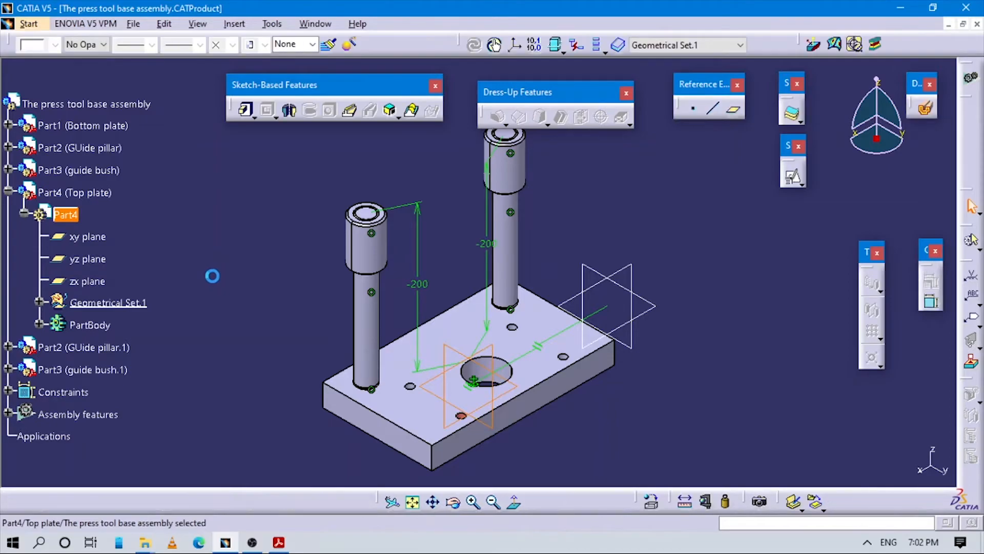
right_click(90, 325)
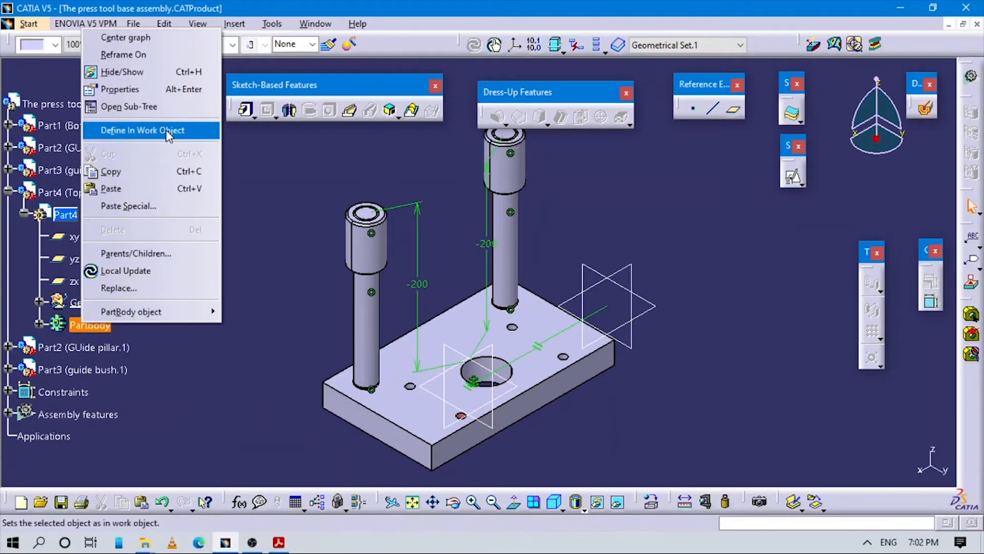
left_click(169, 134)
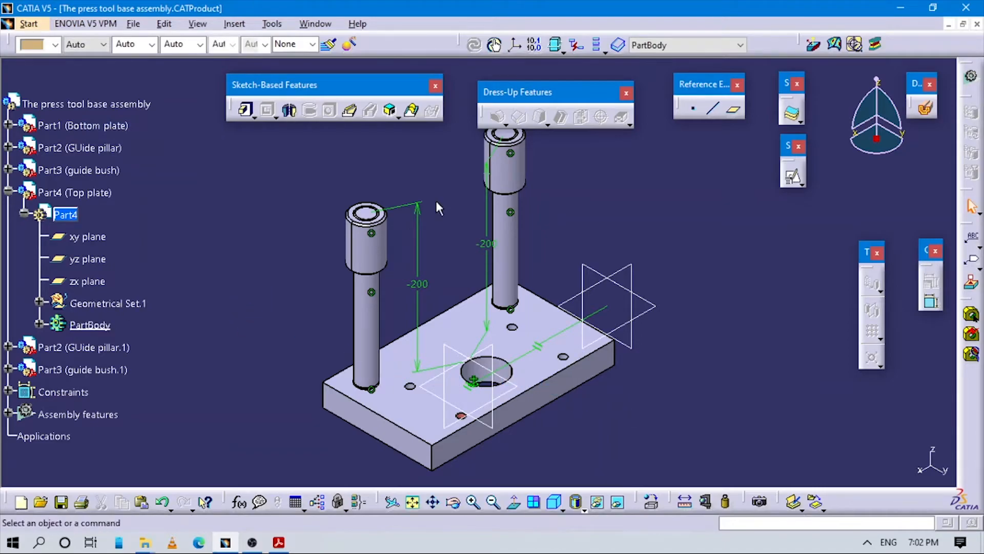
Create a positioned sketch for the top plate on the guide bush's top face, with the H direction reversed
left_click(792, 177)
mouse_move(453, 253)
middle_mouse_down()
mouse_move(604, 301)
mouse_move(564, 351)
mouse_move(533, 283)
middle_mouse_up()
left_click(603, 301)
left_click(566, 293)
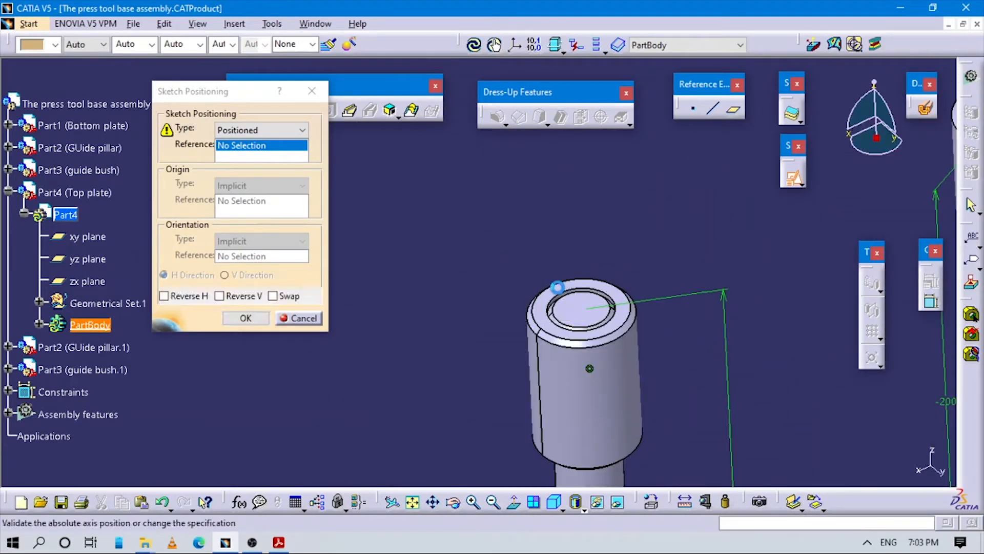
mouse_move(533, 314)
middle_mouse_down()
mouse_move(549, 298)
mouse_move(545, 333)
middle_mouse_up()
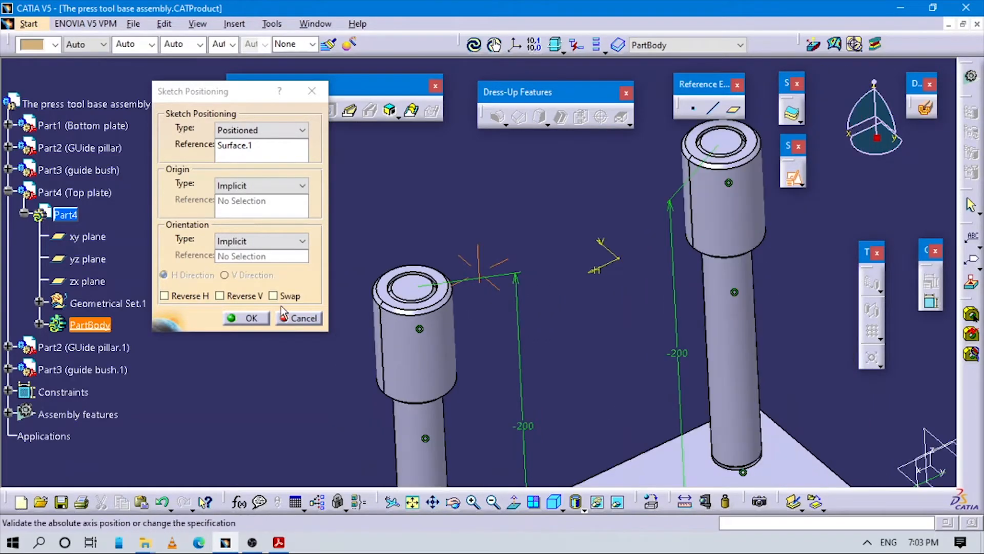
left_click(244, 296)
left_click(196, 296)
left_click(248, 318)
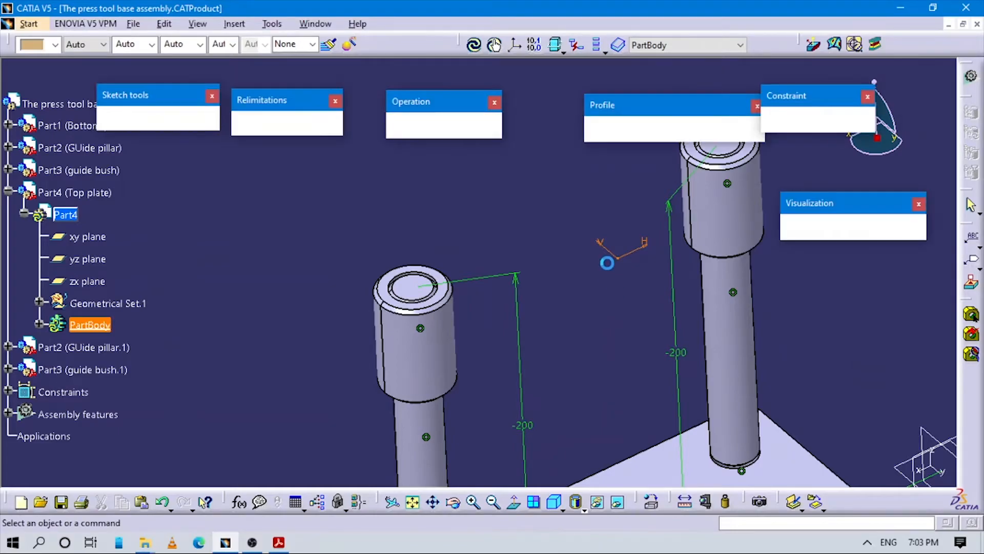
Switch to the drawing in Adobe Acrobat Reader, examine the top plate's dimensions against the bottom plate's, and return to CATIA
key("alt+Tab")
scroll(509, 296, "up", 5)
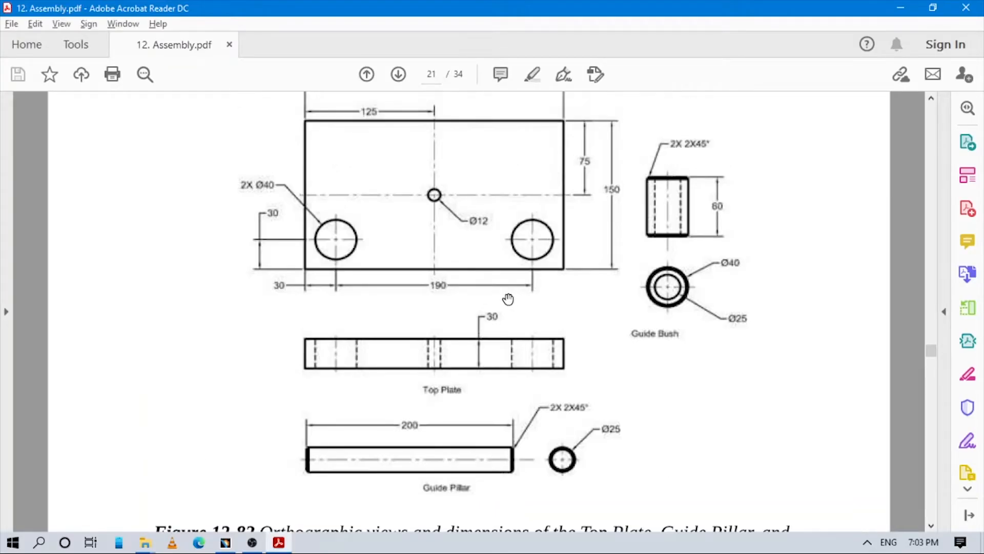
scroll(508, 298, "down", 5)
scroll(508, 298, "down", 6)
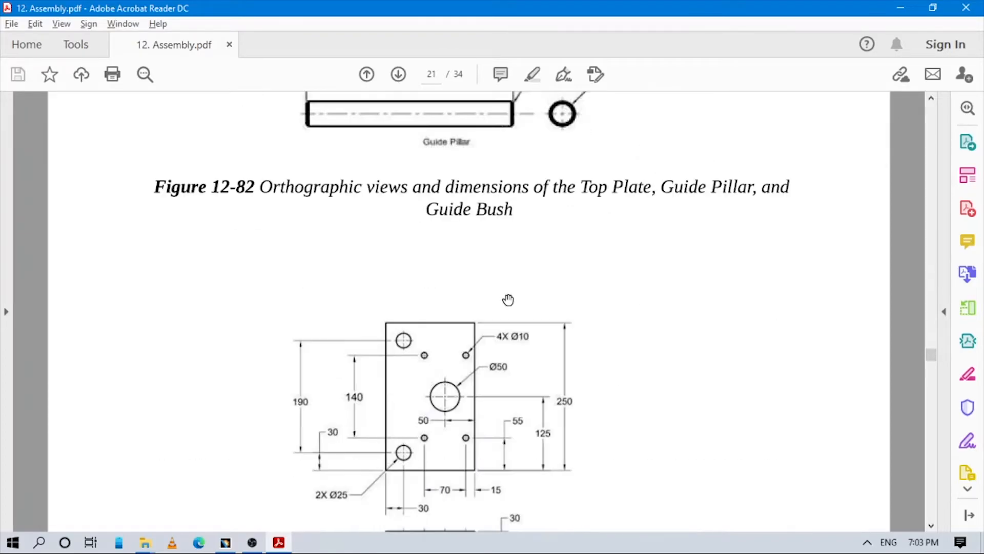
scroll(508, 302, "up", 10)
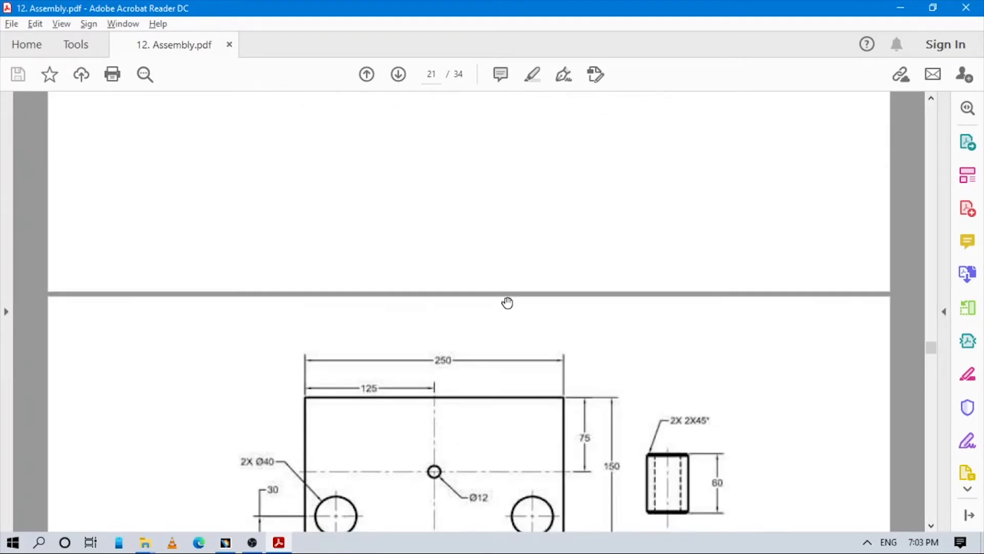
scroll(508, 303, "down", 12)
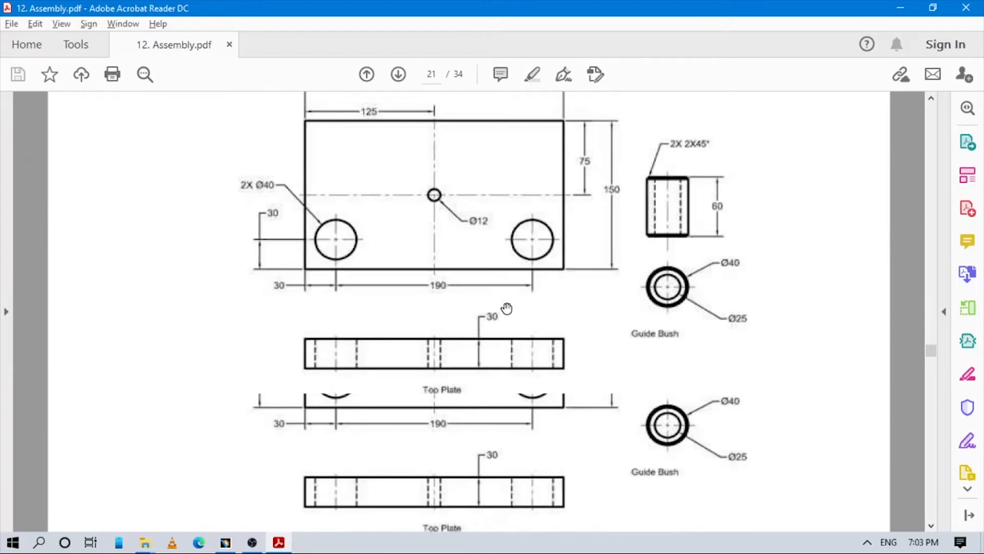
scroll(507, 308, "down", 4)
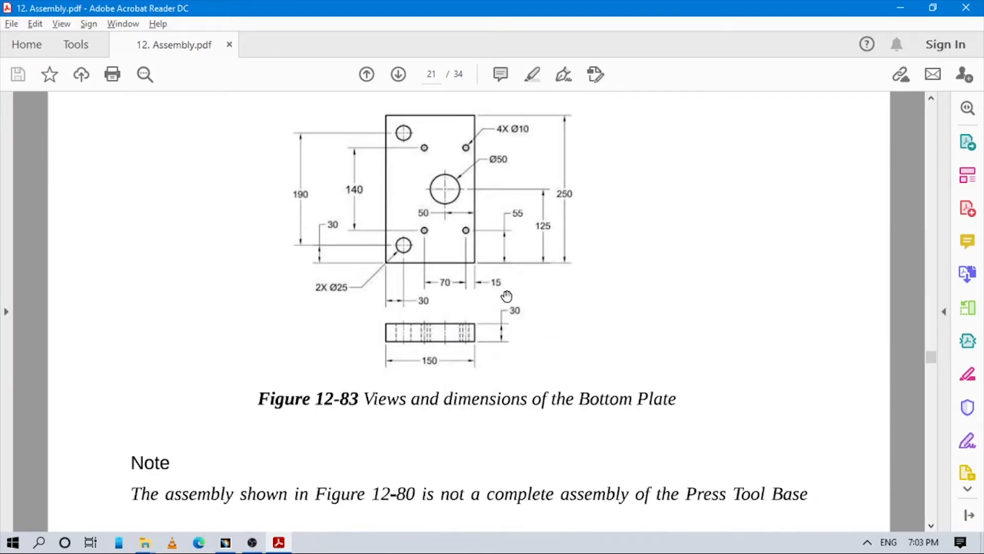
scroll(505, 300, "up", 15)
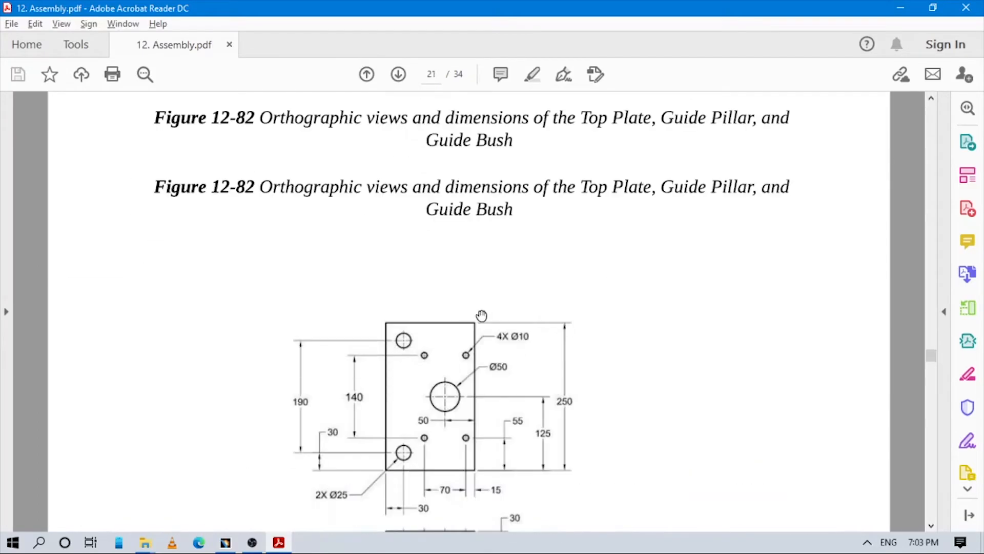
scroll(463, 328, "up", 8)
scroll(451, 339, "down", 12)
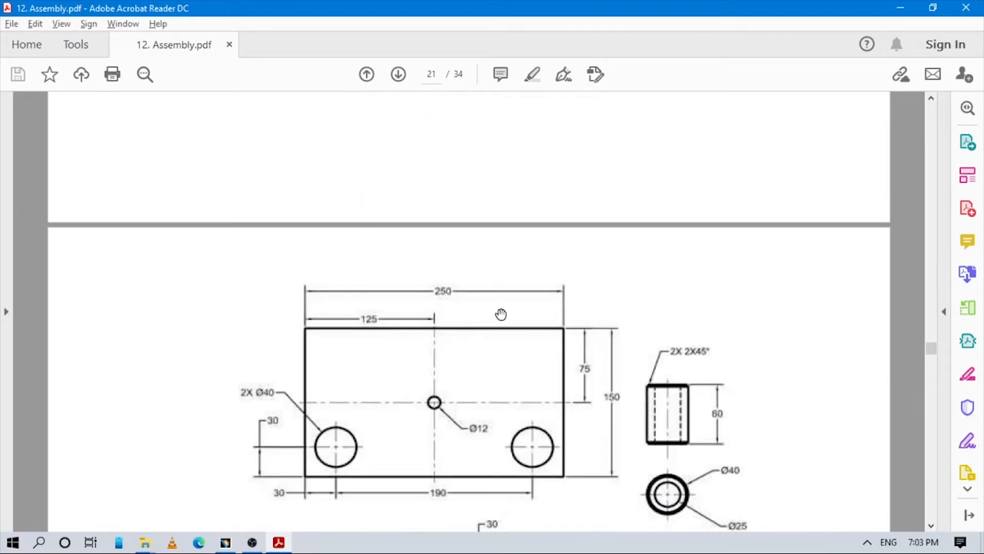
scroll(513, 287, "down", 3)
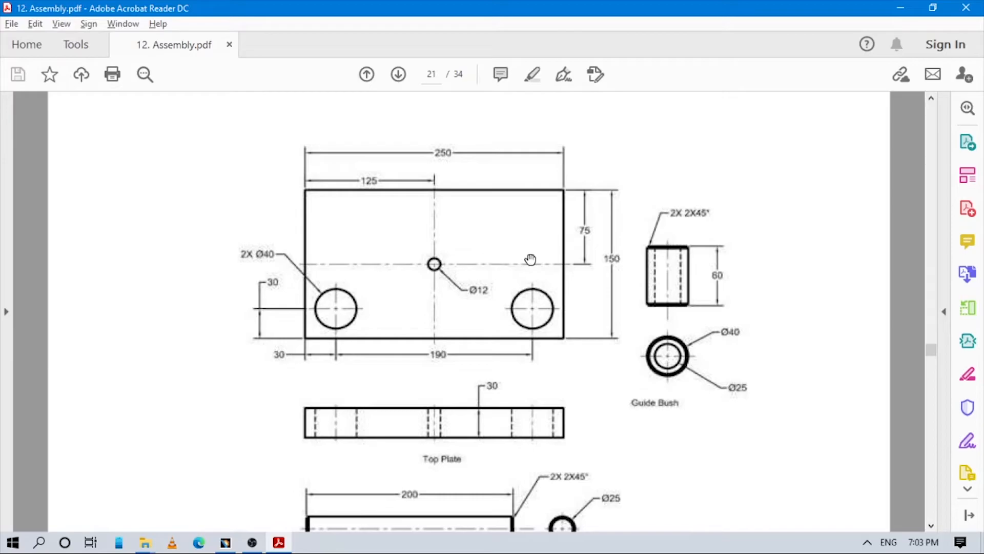
key("alt+Tab")
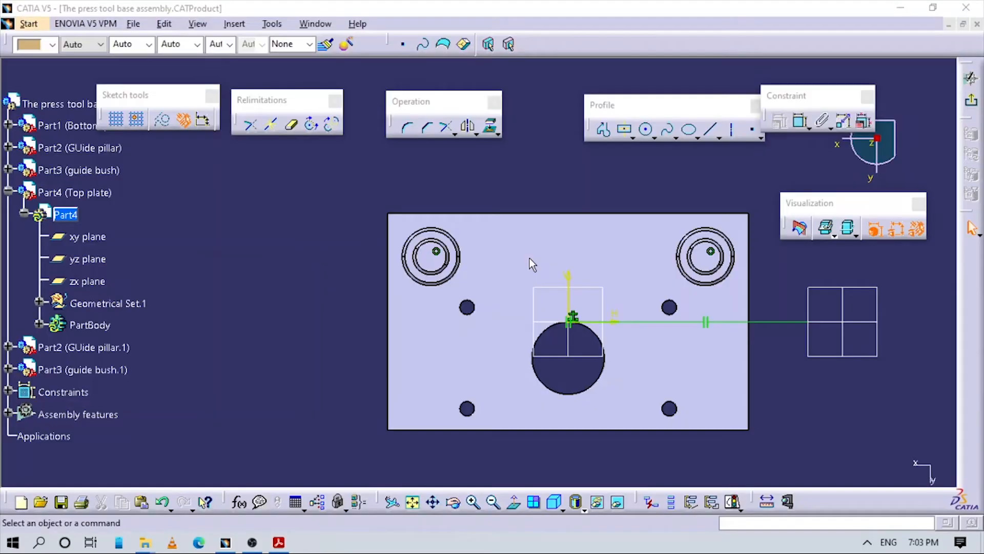
Project the bottom plate's long edge beside the guide pillars onto the sketch plane
middle_click(496, 285)
middle_click_drag(542, 267, 471, 259)
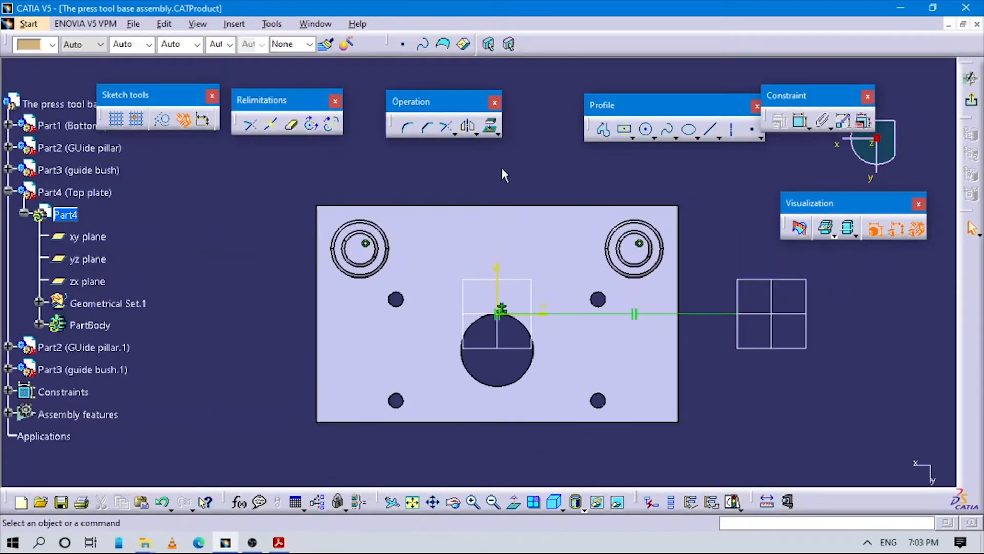
left_click(491, 129)
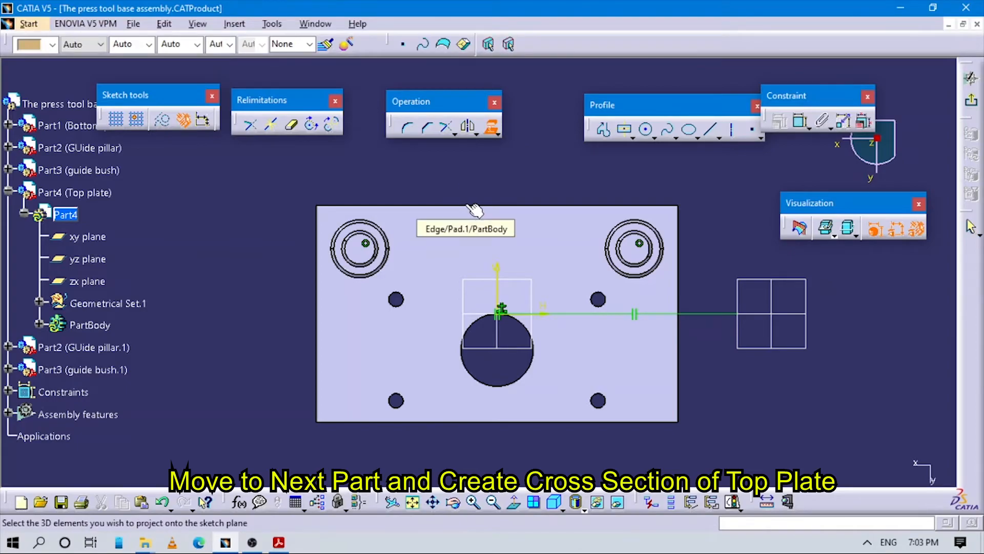
left_click(468, 206)
middle_click_drag(509, 235, 640, 255)
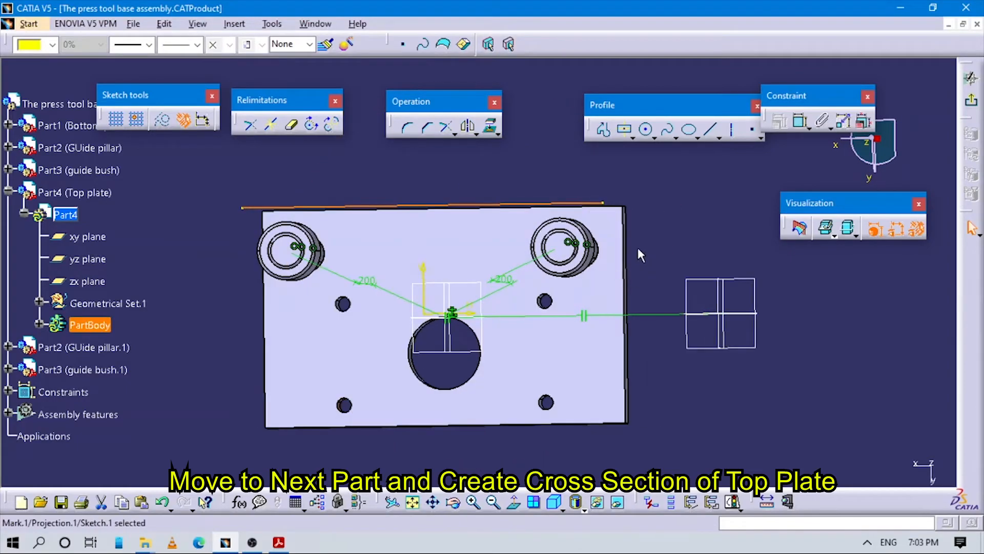
Project the bottom plate's remaining outline edges onto the top plate sketch plane
left_click(626, 224)
mouse_move(527, 374)
middle_mouse_down()
mouse_move(560, 316)
mouse_move(542, 379)
middle_mouse_up()
left_click(632, 394)
left_click(491, 126)
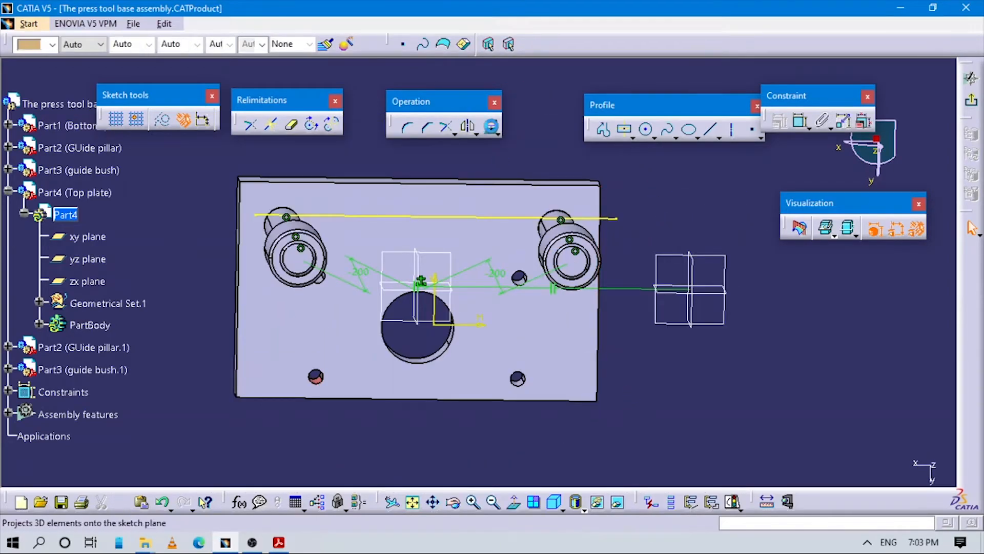
middle_click_drag(622, 348, 716, 321)
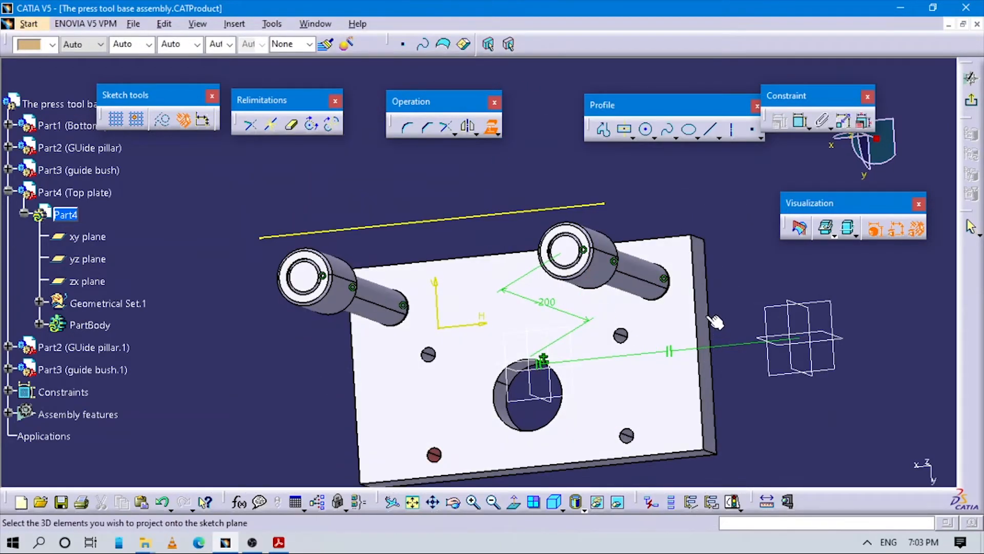
middle_click_drag(577, 397, 552, 373)
middle_click_drag(319, 310, 468, 307)
middle_click_drag(567, 279, 528, 257)
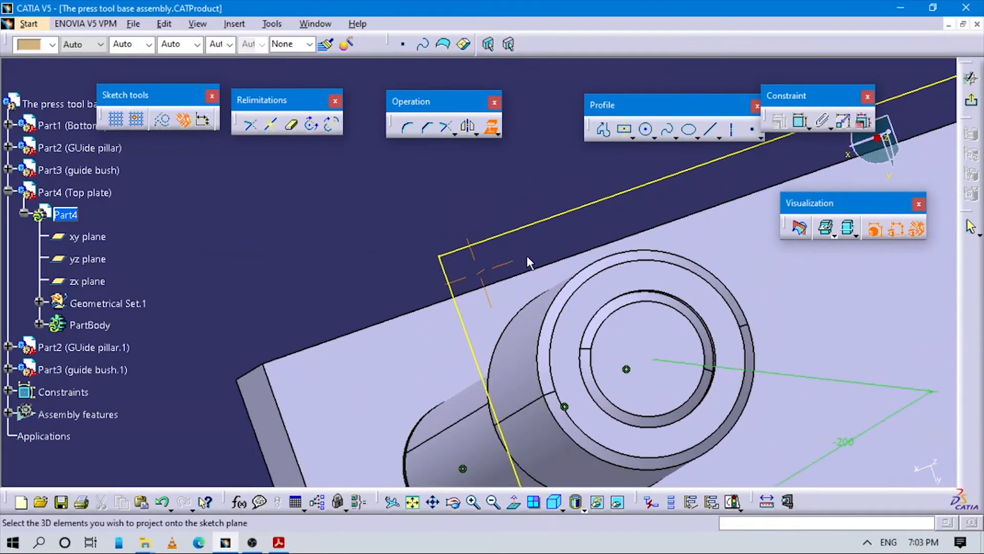
Project the outer circular edges of both guide bushes onto the sketch plane and exit the sketch
middle_click_drag(589, 313, 300, 281)
left_click(505, 282)
middle_click_drag(391, 303, 355, 231)
left_click(359, 297)
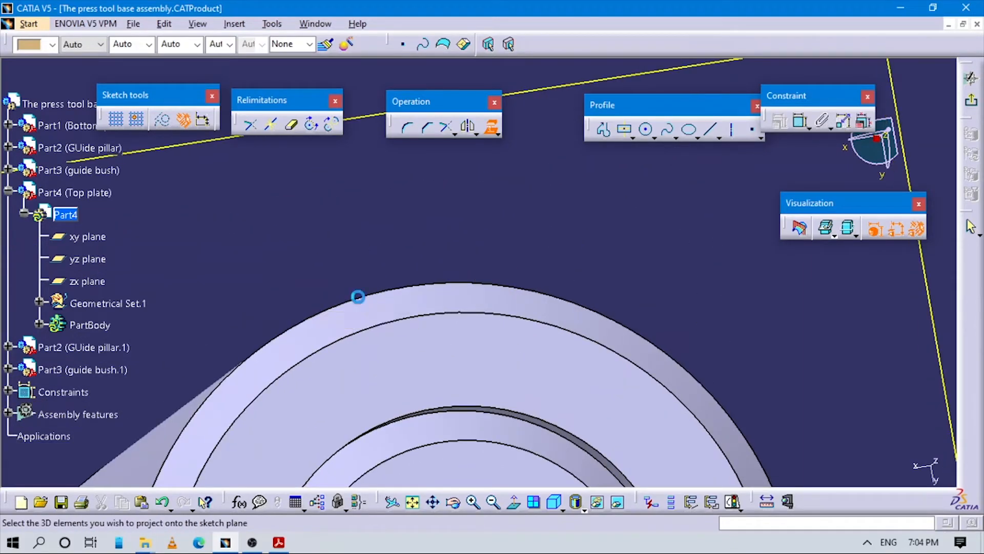
middle_click_drag(357, 269, 435, 453)
left_click(514, 503)
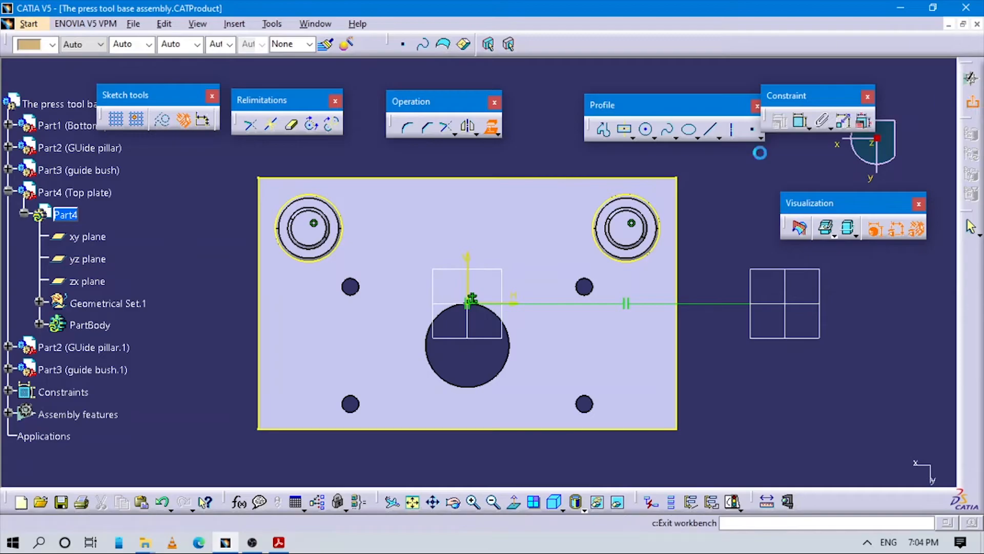
Switch to the drawing in Adobe Acrobat Reader, examine the top plate's thickness, and return to CATIA
key("alt+Tab")
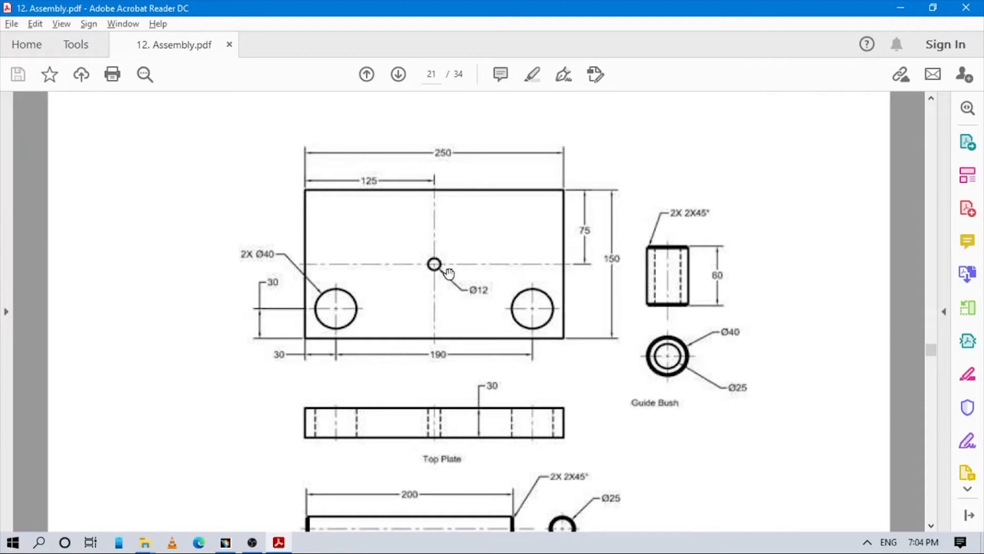
key("alt+Tab")
middle_click_drag(441, 366, 480, 301)
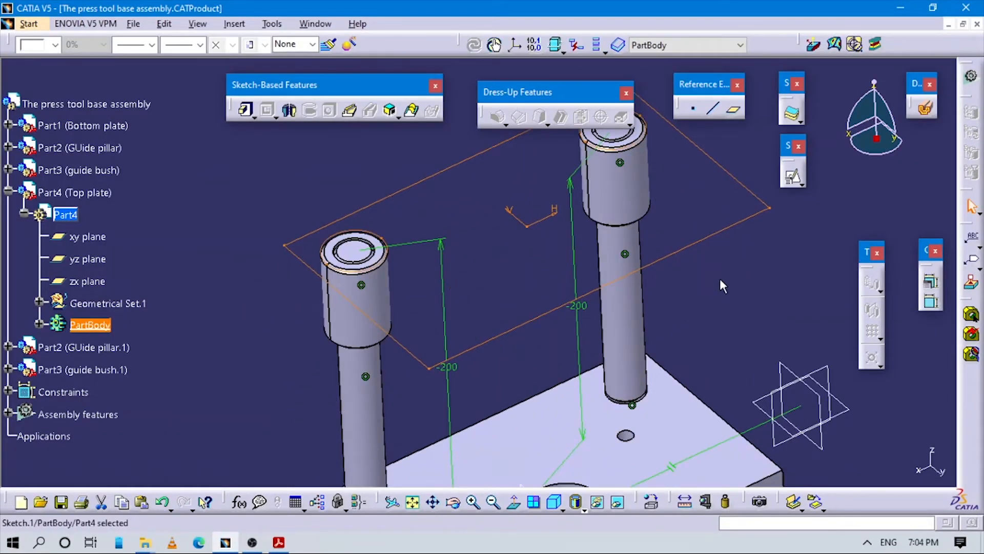
key("alt+Tab")
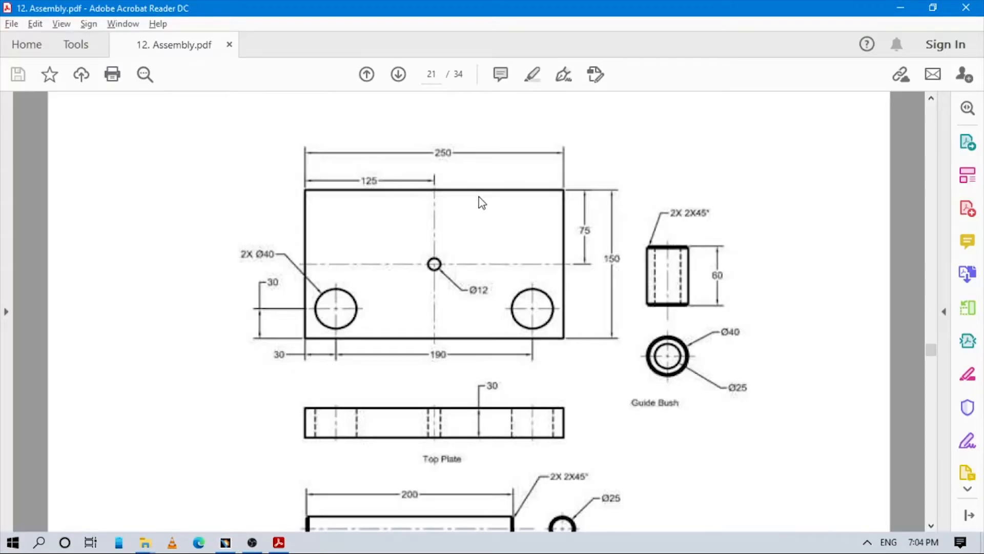
scroll(555, 269, "down", 3)
key("alt+Tab")
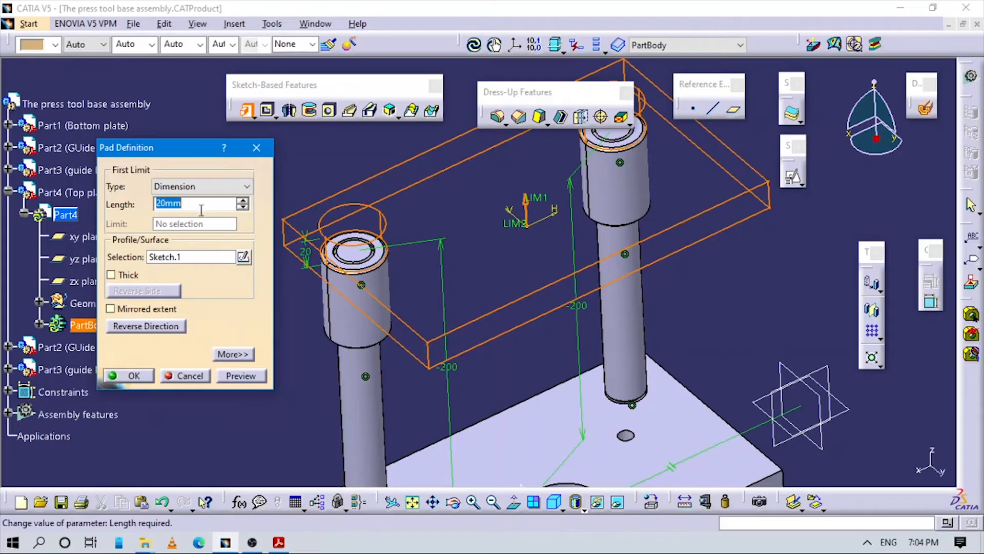
Pad the top plate sketch 30 mm in the reversed direction, down toward the bottom plate
type("30")
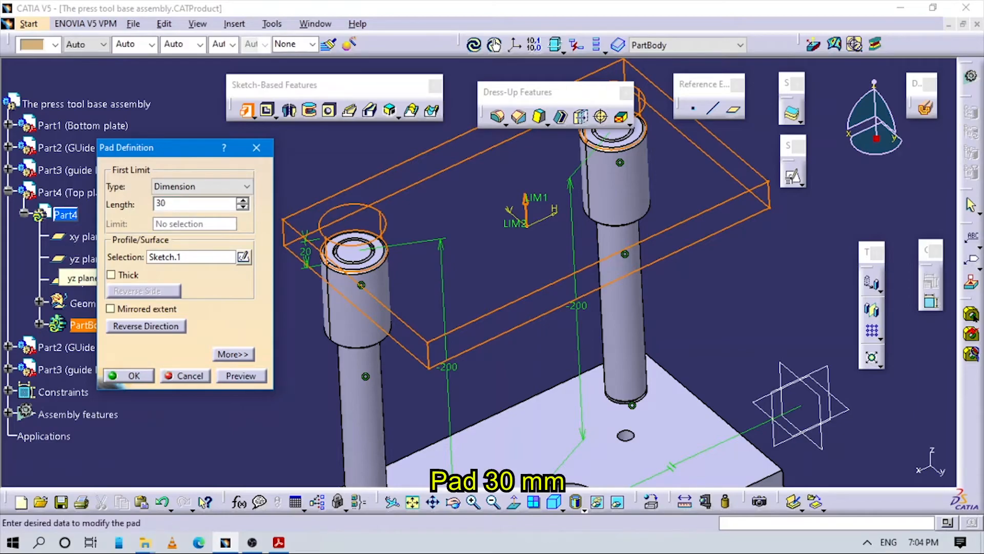
left_click(157, 323)
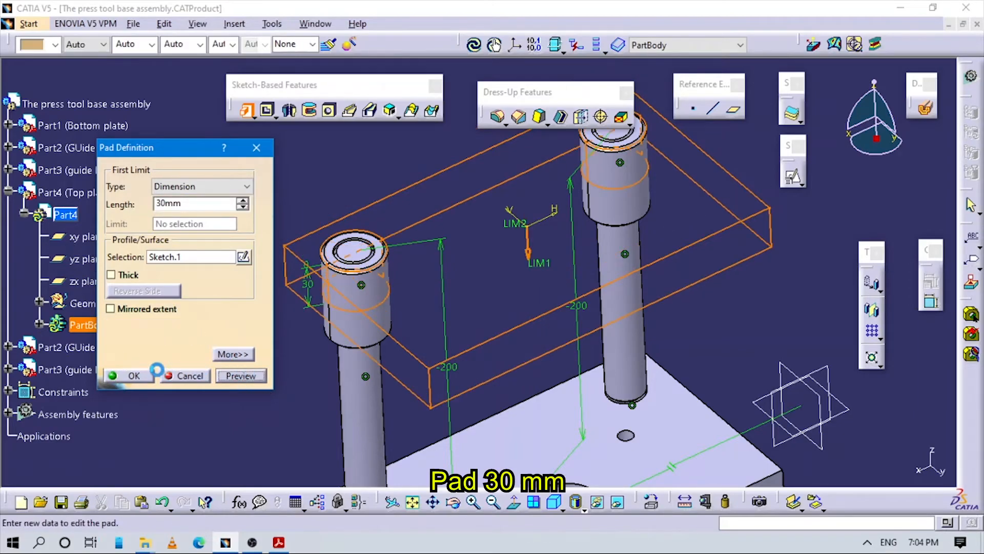
left_click(131, 375)
middle_click_drag(492, 360, 591, 365)
left_click(650, 311)
middle_click_drag(536, 382, 531, 366)
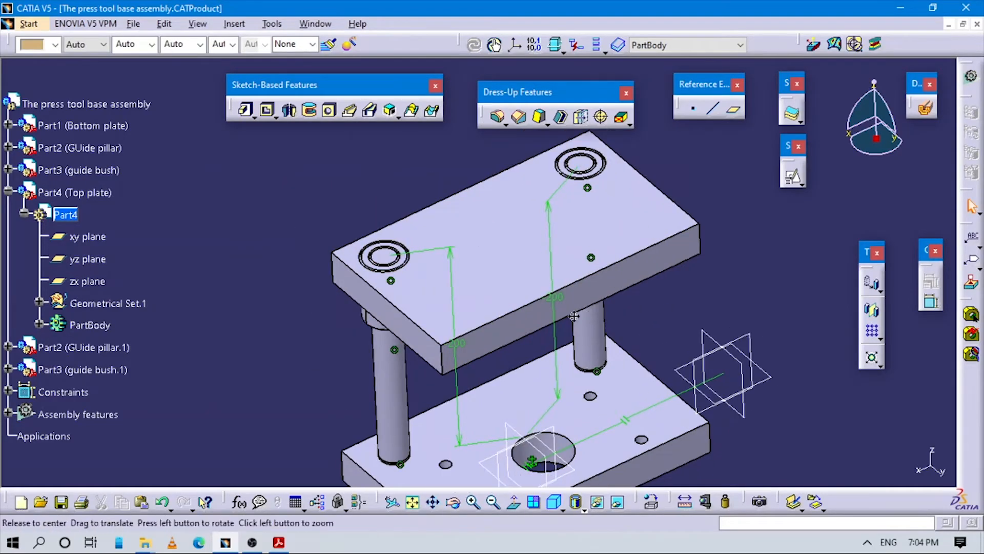
middle_click(512, 253)
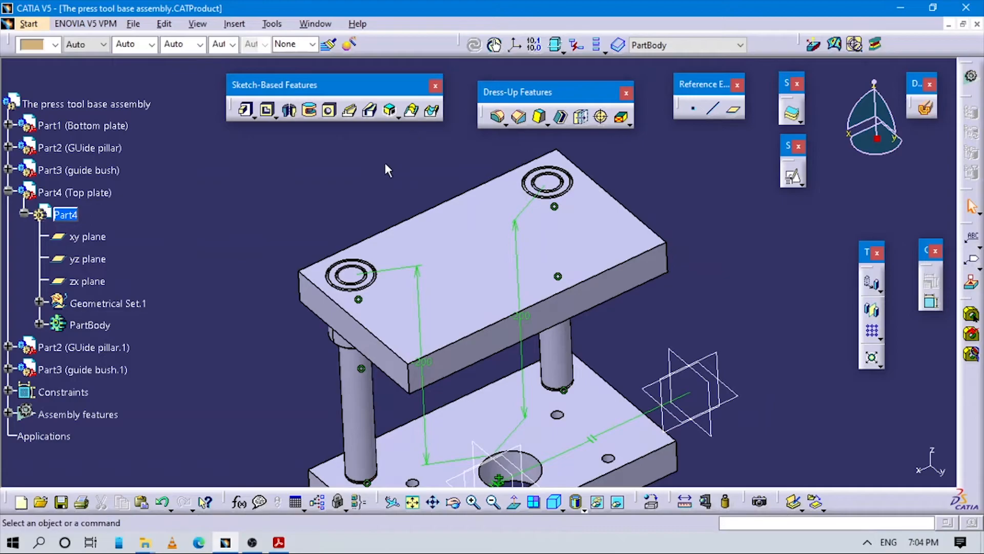
Start a hole on the top plate's upper face, open its positioning sketch, and check the hole's location in the Acrobat Reader drawing
left_click(331, 112)
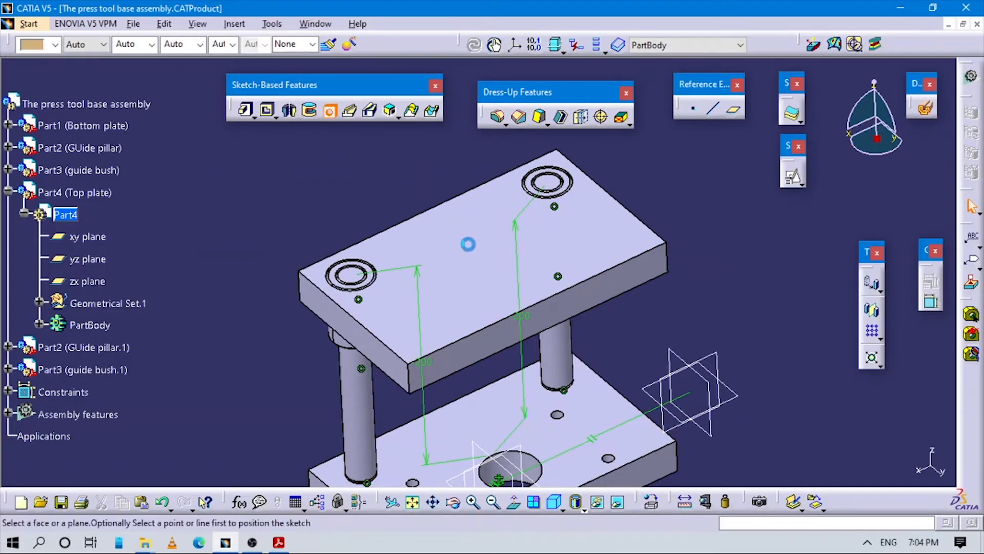
left_click(496, 251)
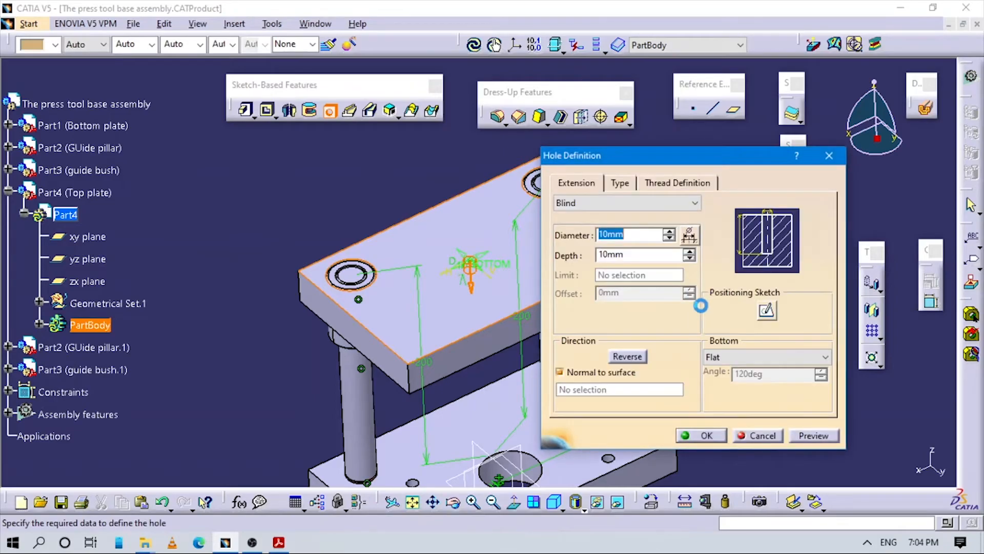
left_click(767, 309)
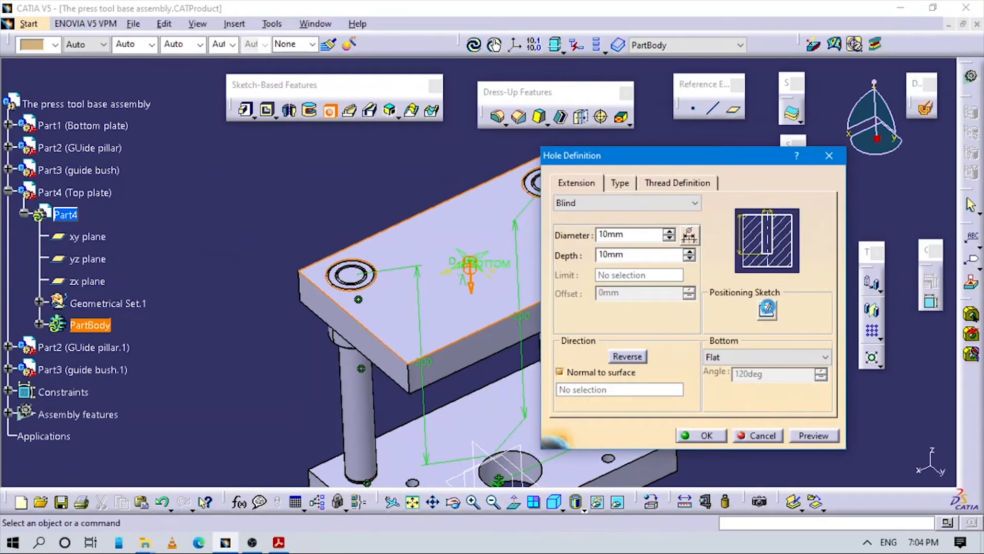
key("alt+Tab")
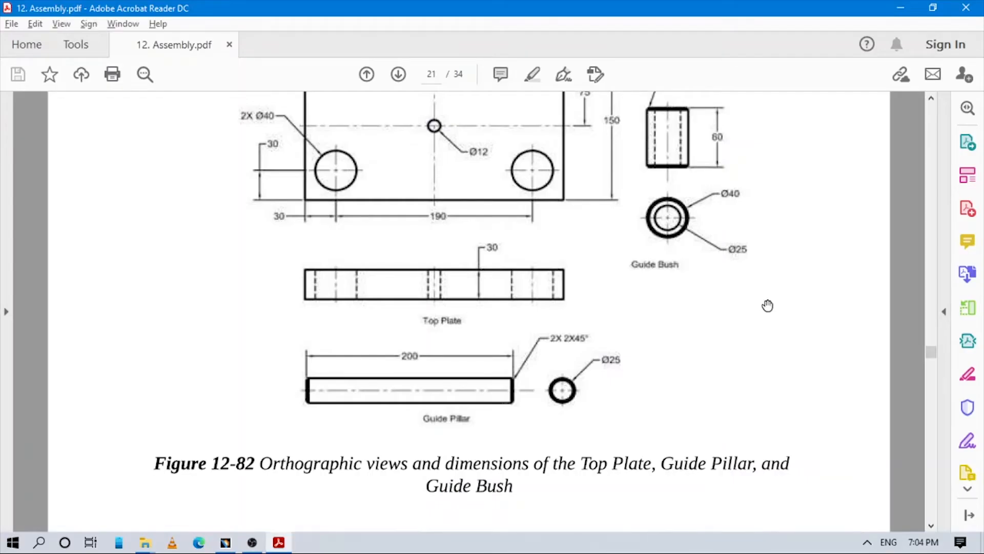
scroll(703, 292, "up", 3)
scroll(554, 326, "up", 3)
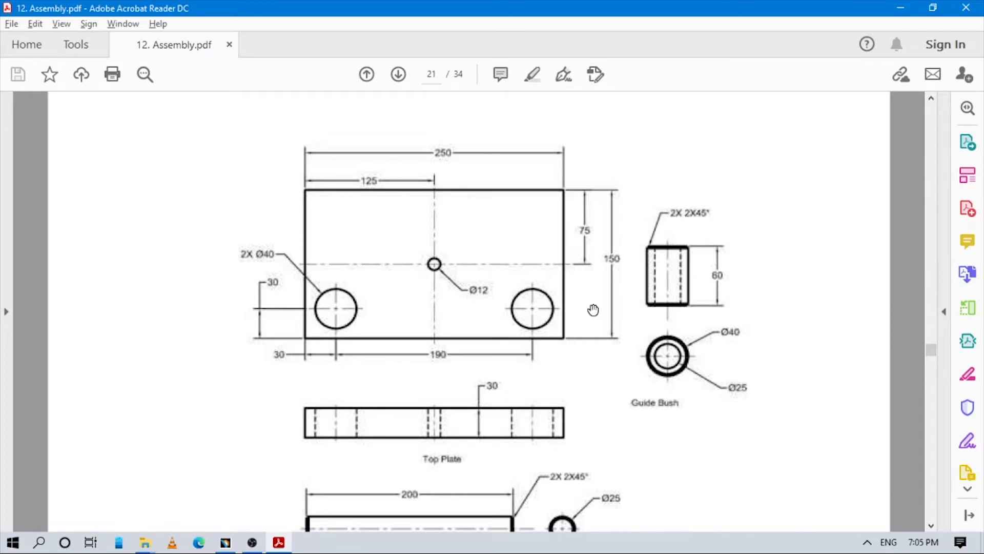
key("alt+Tab")
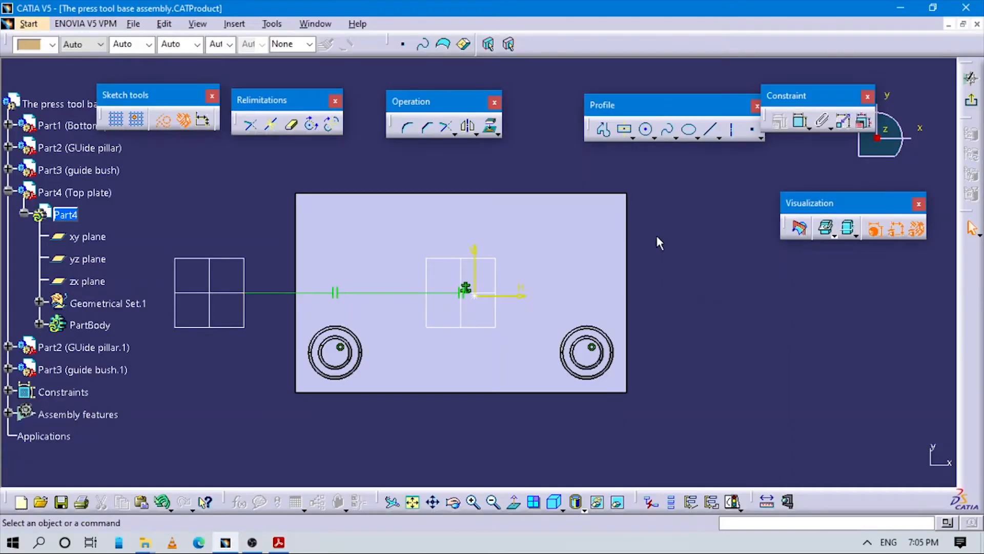
Constrain the hole's centre point 125 mm from the top plate's left short edge
left_click(800, 121)
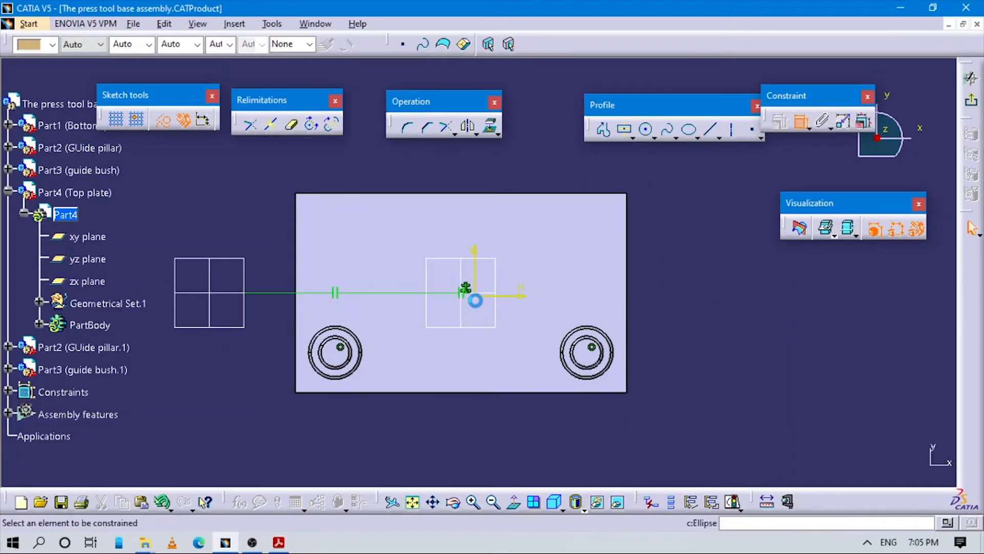
left_click(478, 297)
left_click(296, 264)
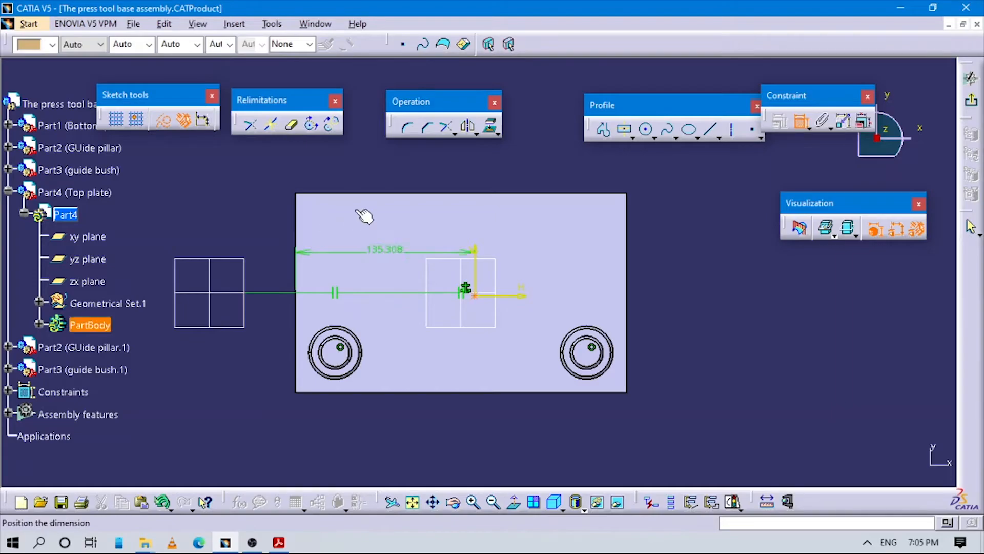
left_click(373, 165)
double_click(377, 163)
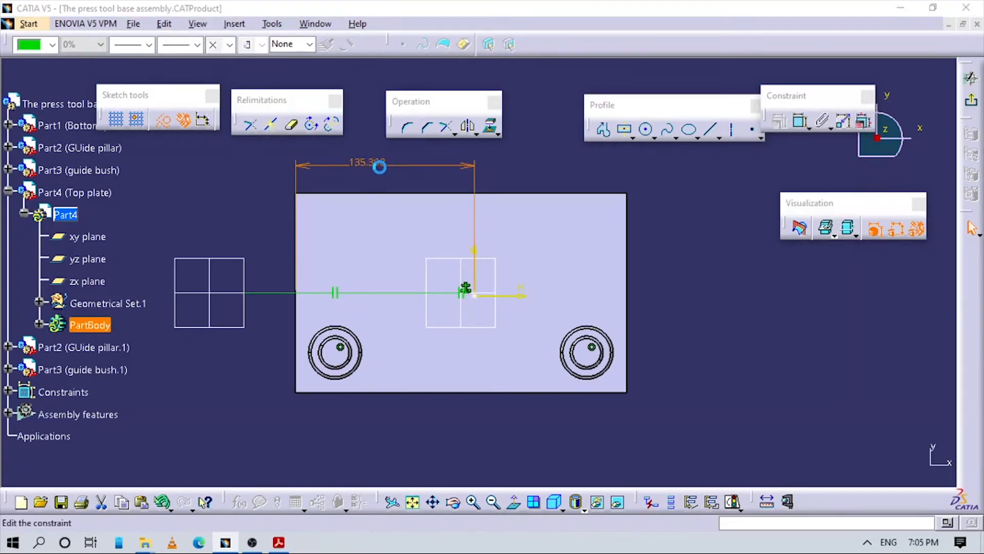
type("125mm")
key("Return")
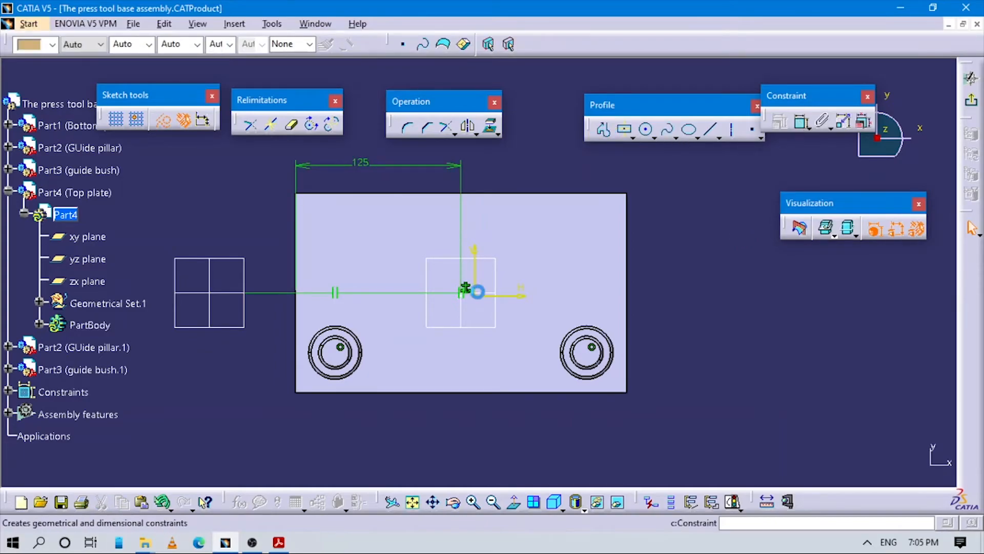
Constrain the hole's centre point 75 mm from the long edge beside the guide bushes and exit the positioning sketch
middle_click_drag(471, 321, 433, 228, "ctrl")
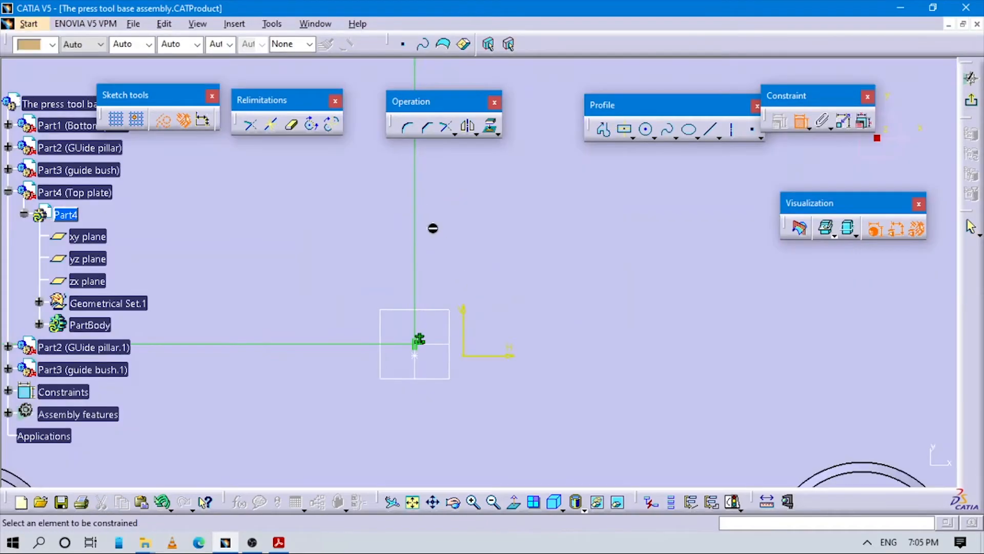
left_click(416, 343)
middle_click_drag(417, 340, 508, 457, "ctrl")
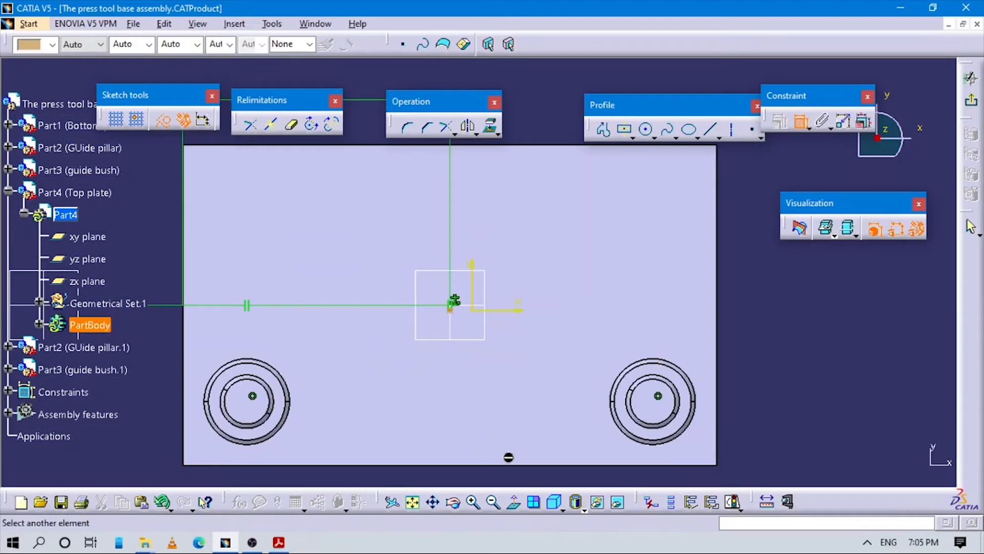
left_click(518, 465)
left_click(764, 384)
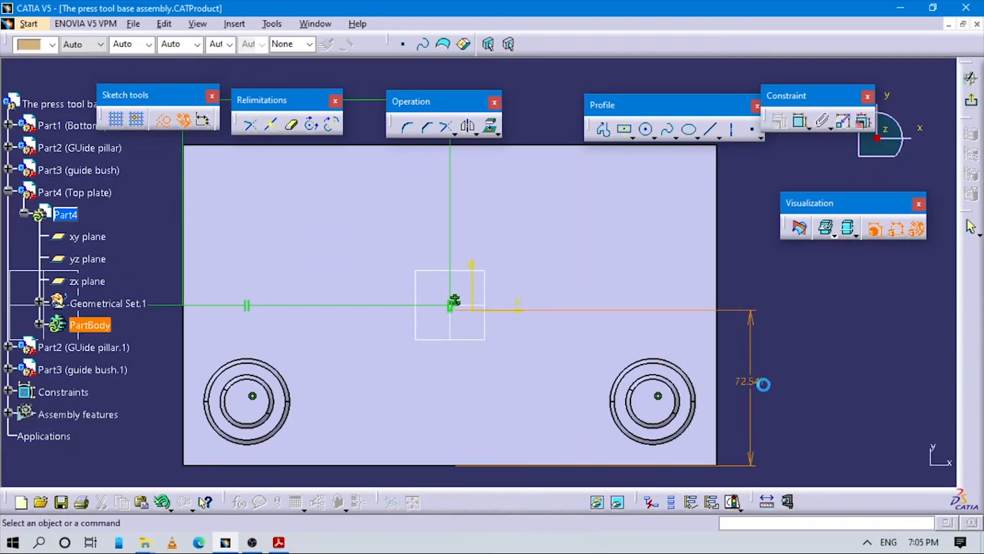
type("75")
key("Return")
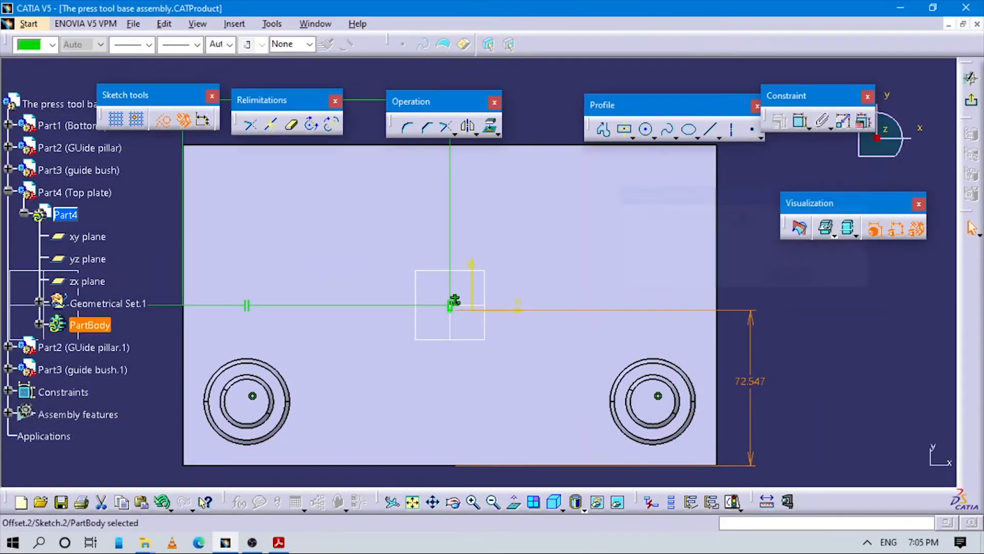
left_click(841, 362)
left_click(972, 100)
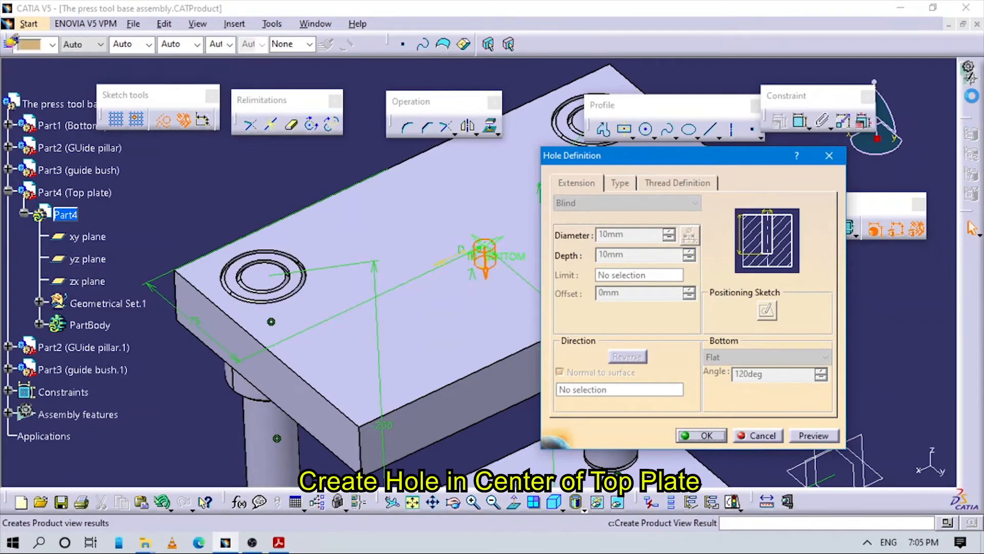
Check the centre hole's diameter in the drawing and create the hole with a 12 mm diameter and Up To Next extension
key("alt+Tab")
key("alt+Tab")
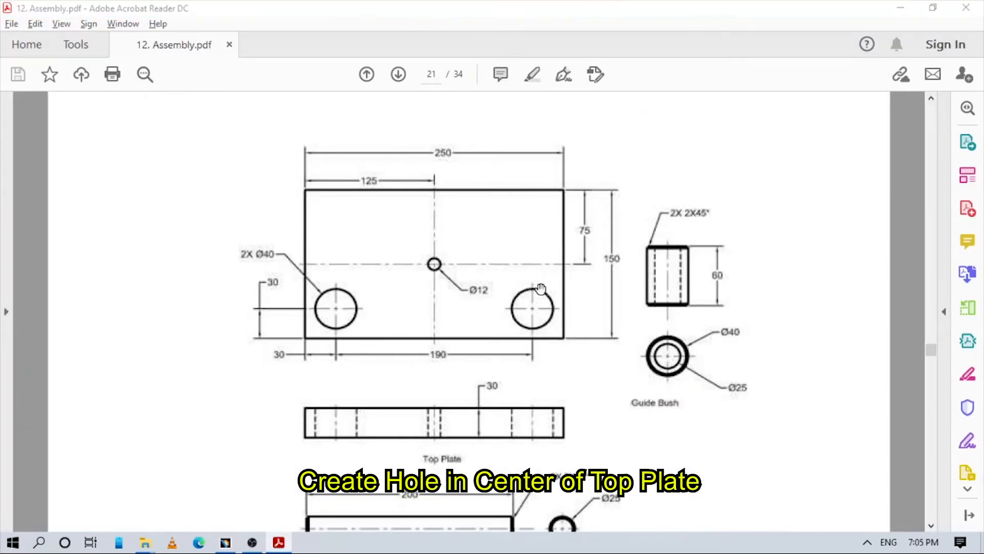
key("alt+Tab")
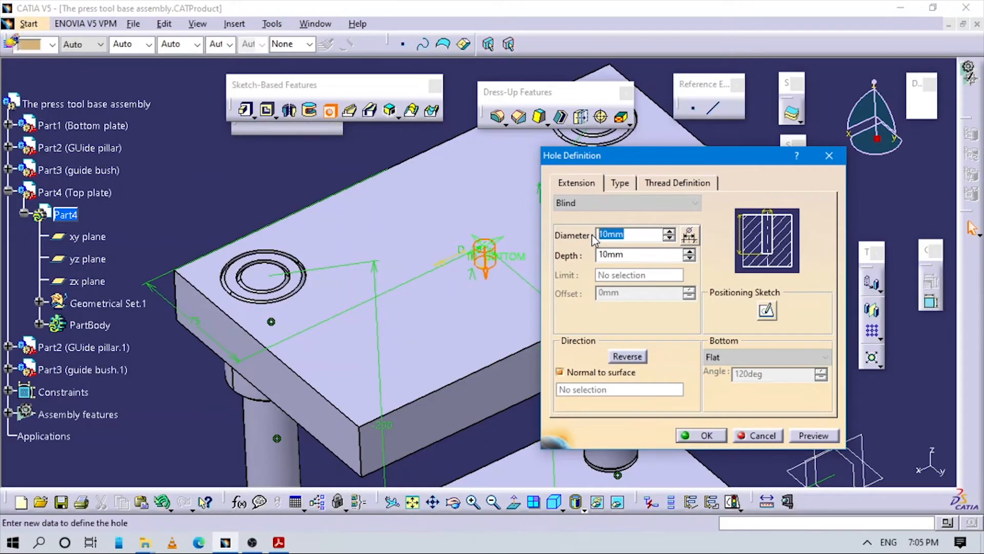
type("12")
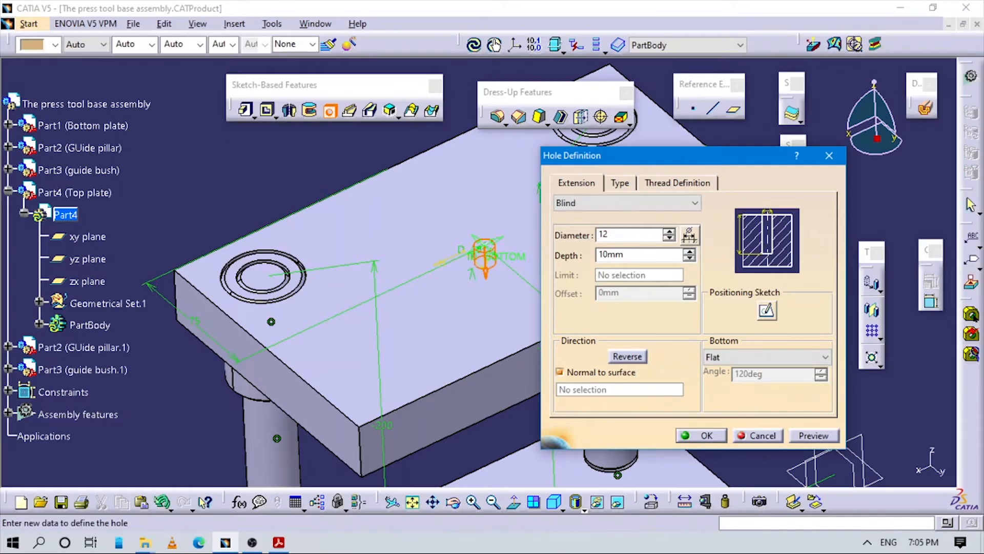
left_click(665, 207)
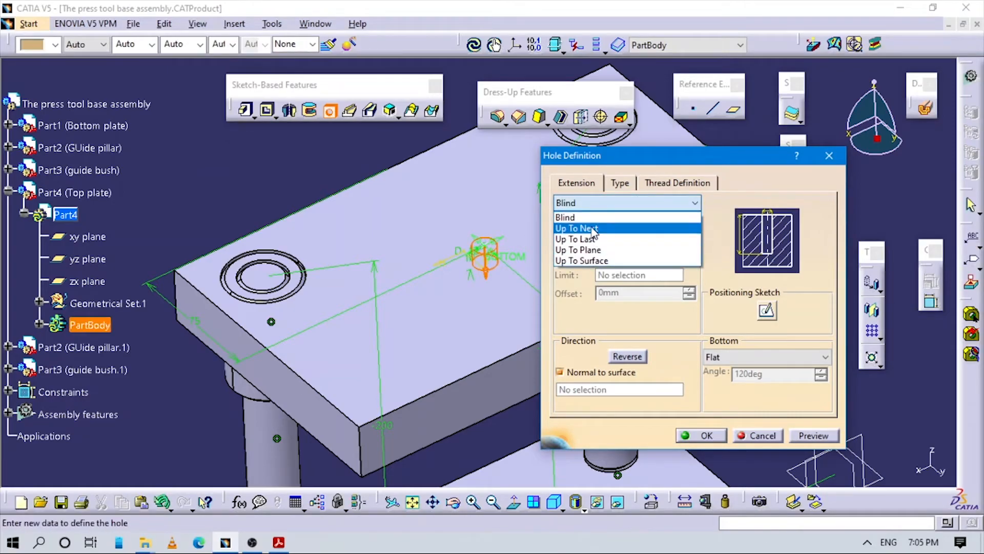
left_click(593, 229)
middle_click_drag(445, 263, 486, 319)
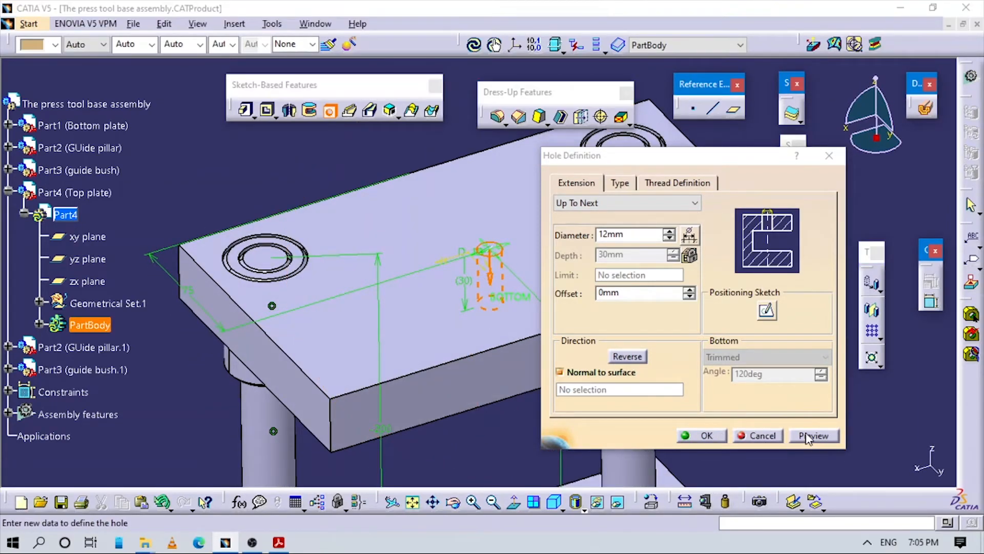
left_click(702, 435)
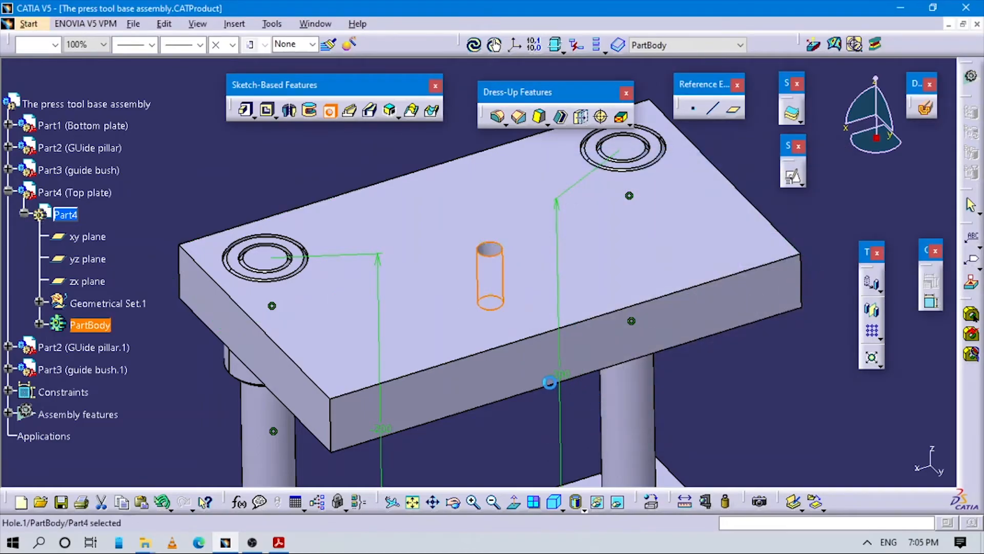
middle_click_drag(550, 388, 682, 354, "ctrl")
middle_click_drag(589, 397, 545, 366, "ctrl")
left_click(554, 502)
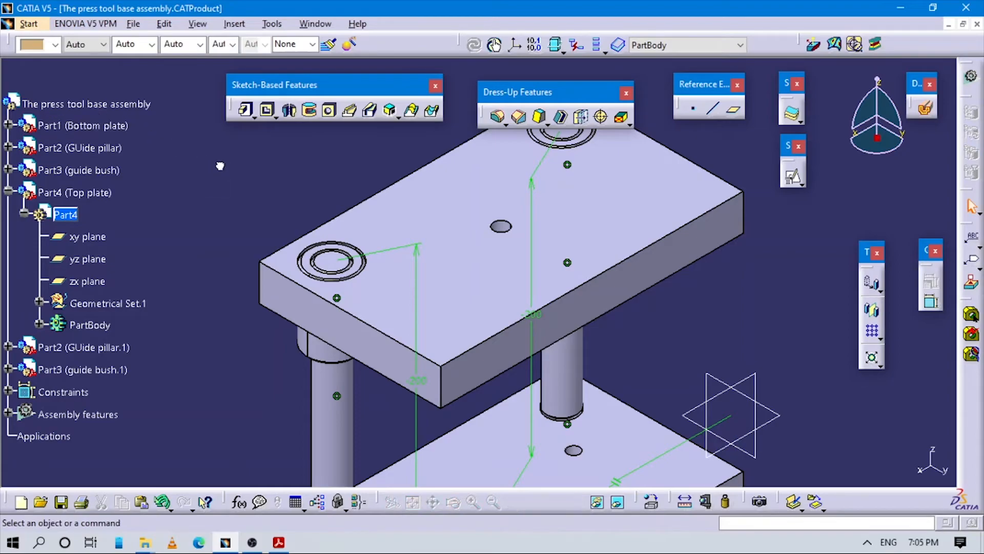
Activate the press tool base assembly and add a 200 mm offset constraint with Same orientation between the bottom and top plates' upper faces
left_click(136, 105)
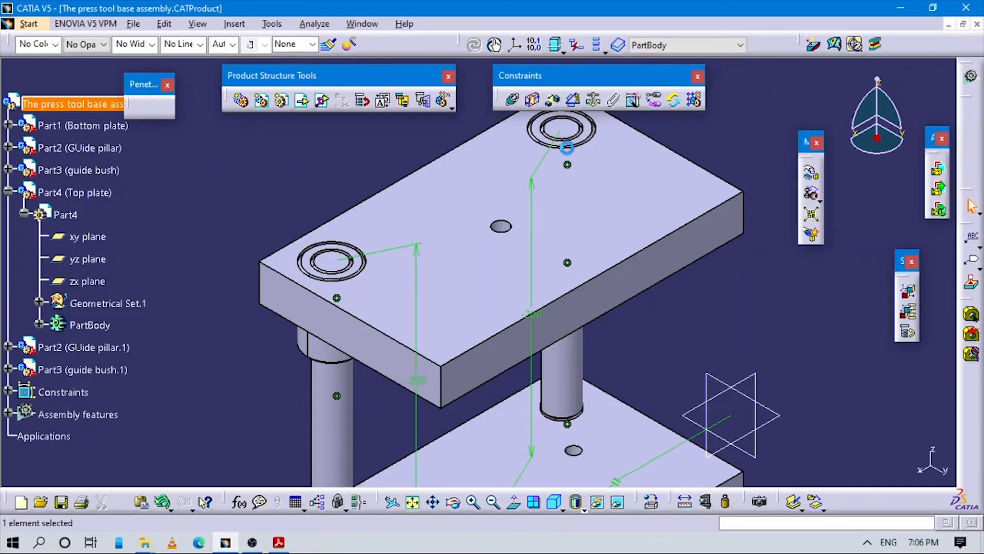
middle_click_drag(468, 312, 572, 254)
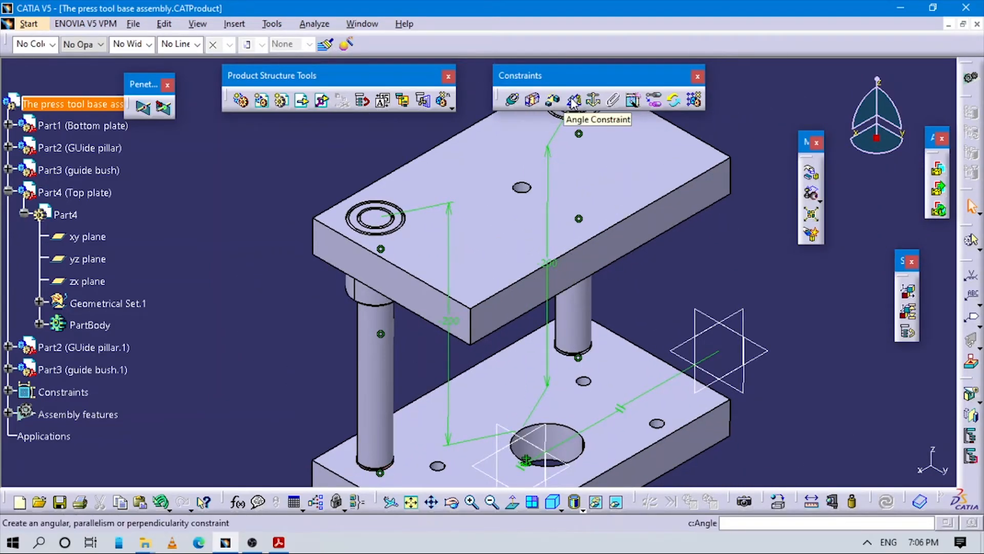
left_click(552, 100)
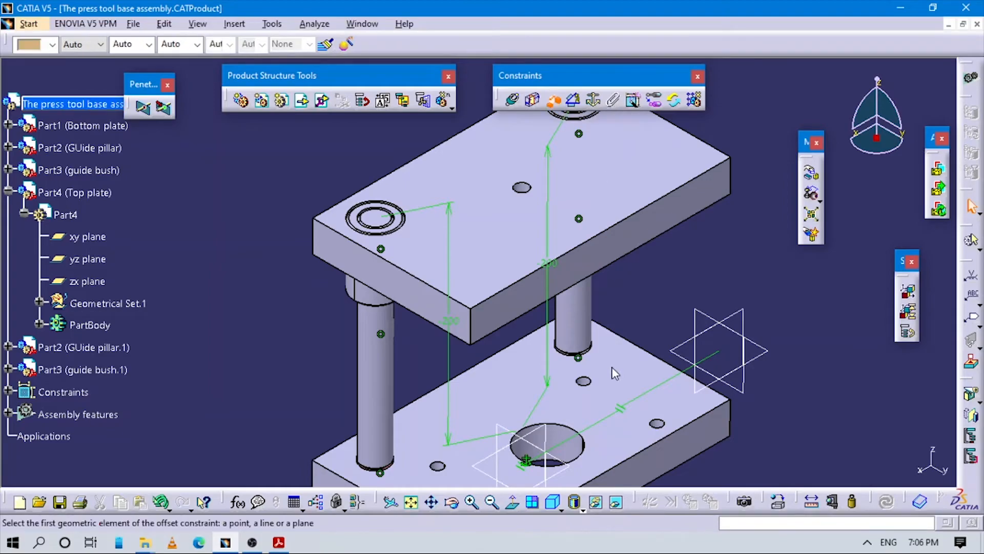
middle_click_drag(530, 419, 463, 365)
left_click(432, 331)
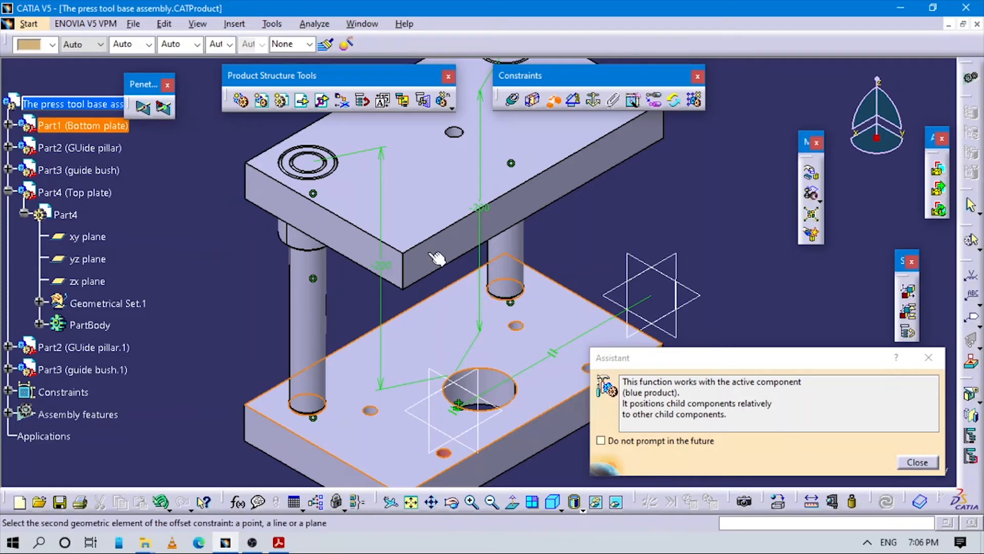
left_click(431, 225)
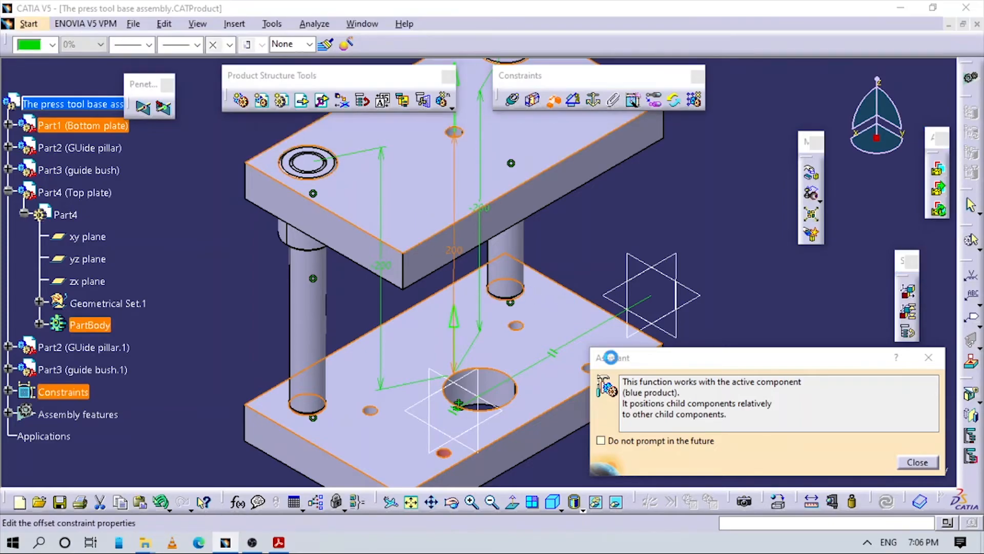
left_click(855, 463)
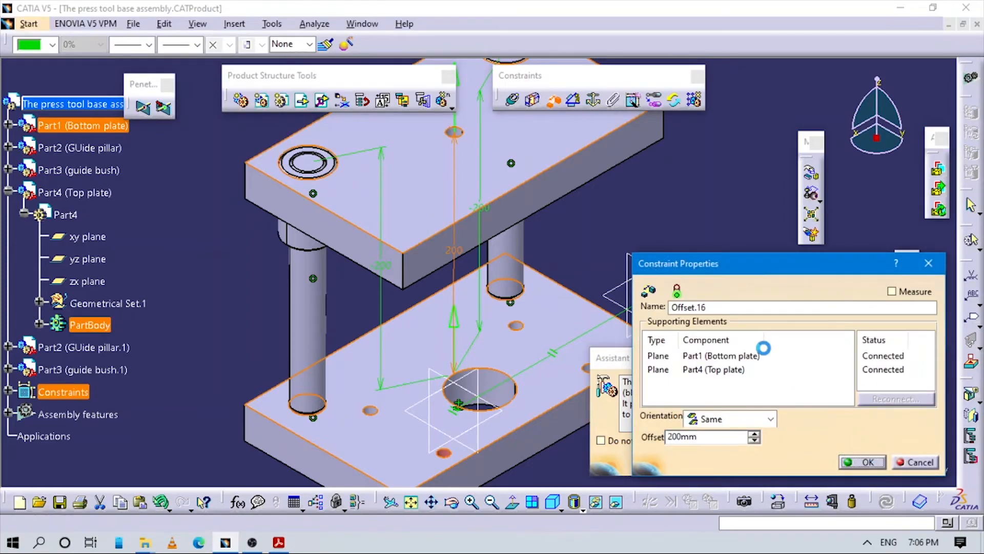
left_click(220, 322)
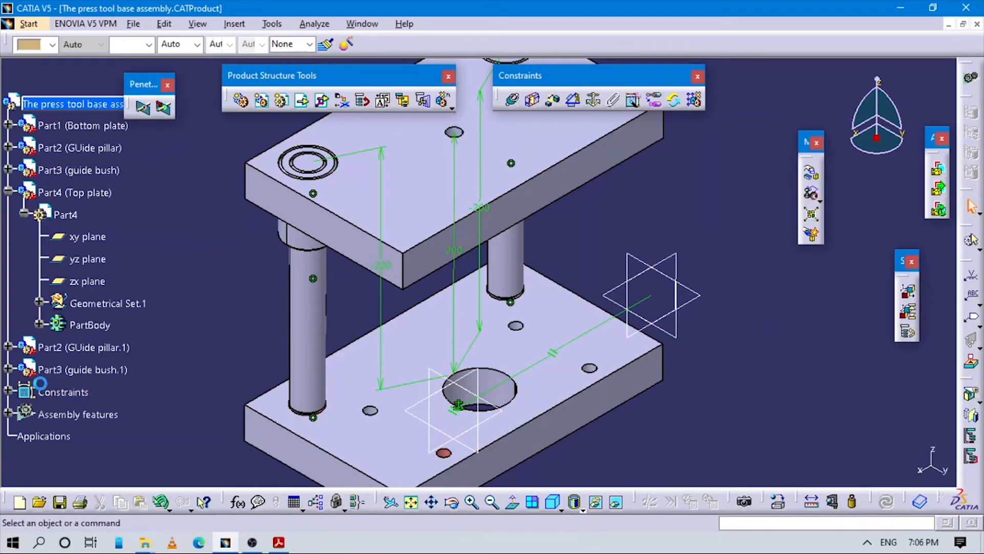
Analyze the top plate's component degrees of freedom and highlight each listed rotation and translation in the model
left_click(8, 192)
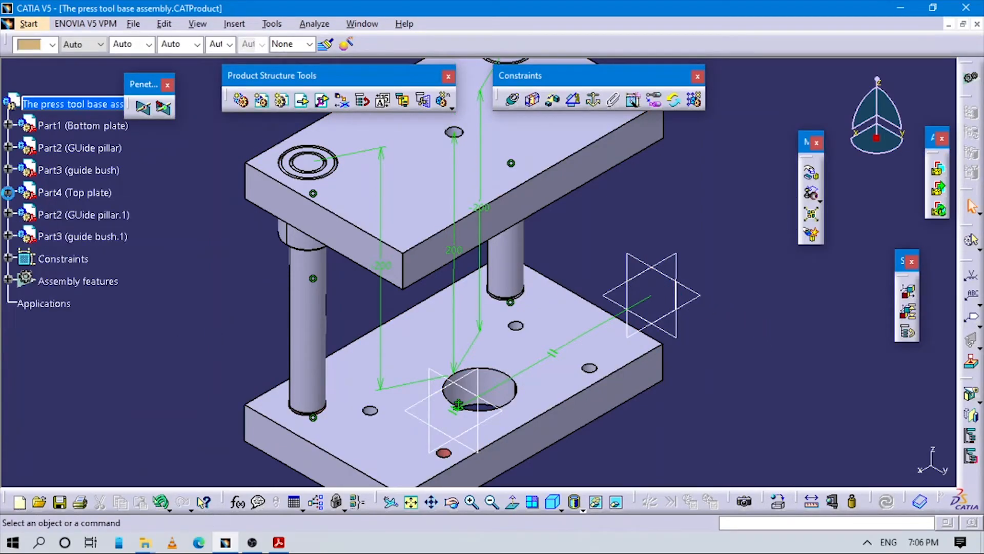
right_click(77, 192)
key("Escape")
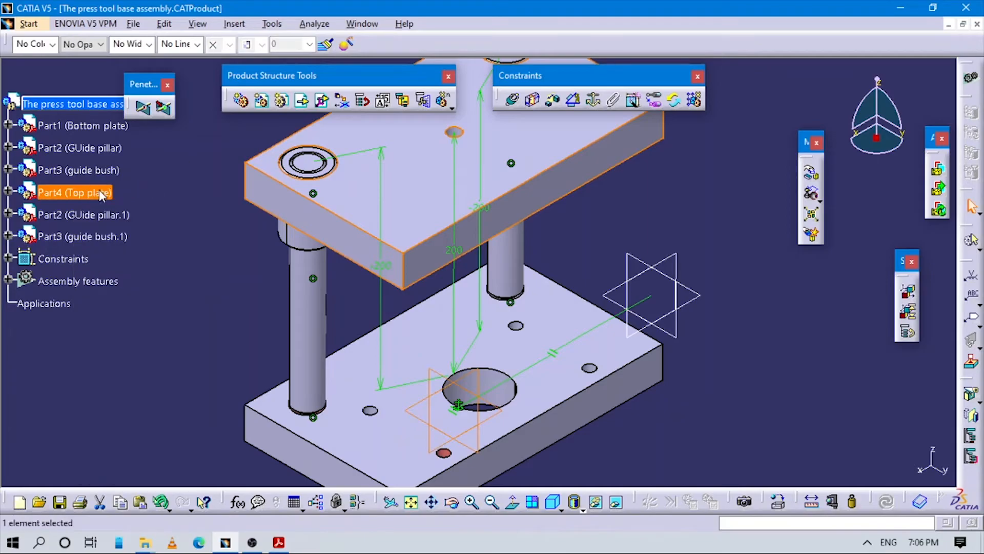
right_click(99, 190)
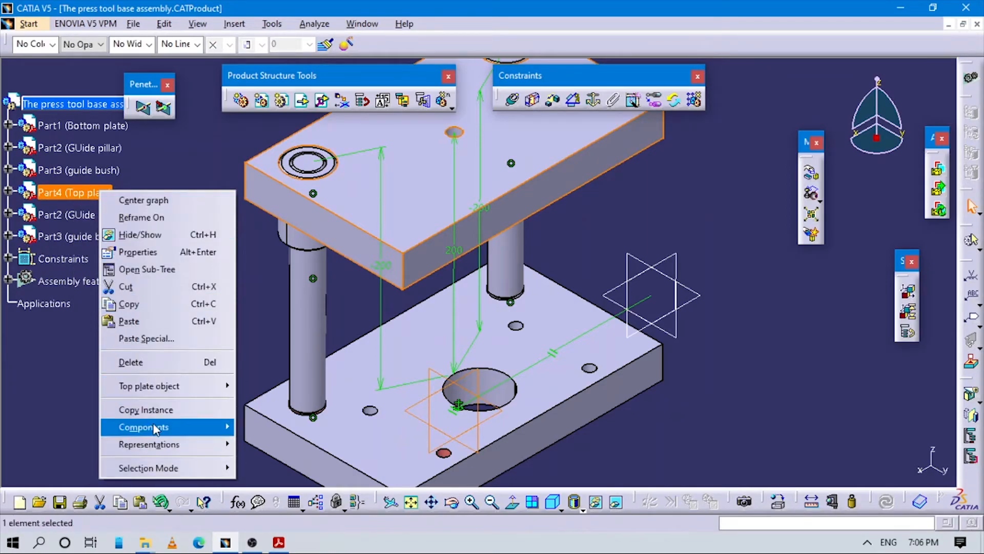
mouse_move(159, 385)
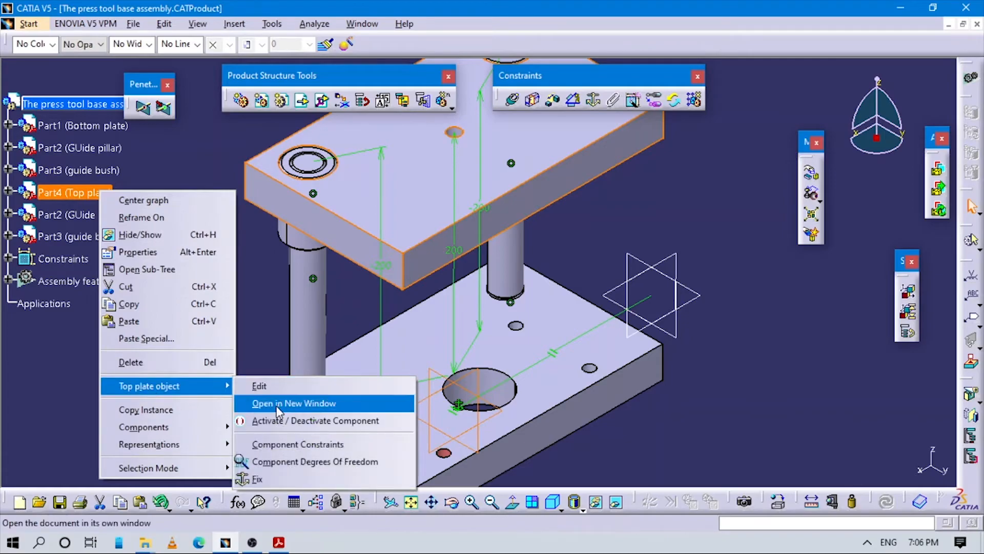
left_click(273, 460)
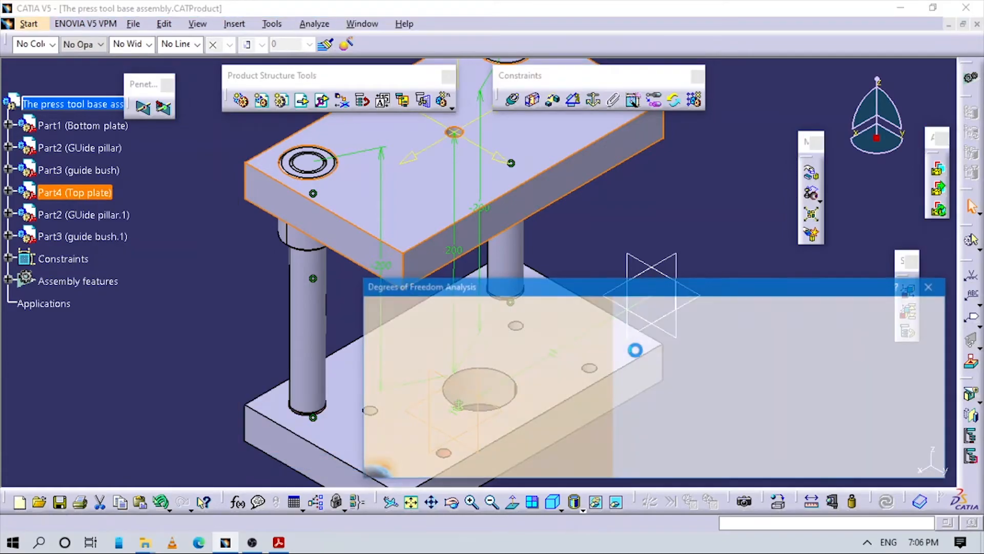
middle_click_drag(599, 198, 446, 236)
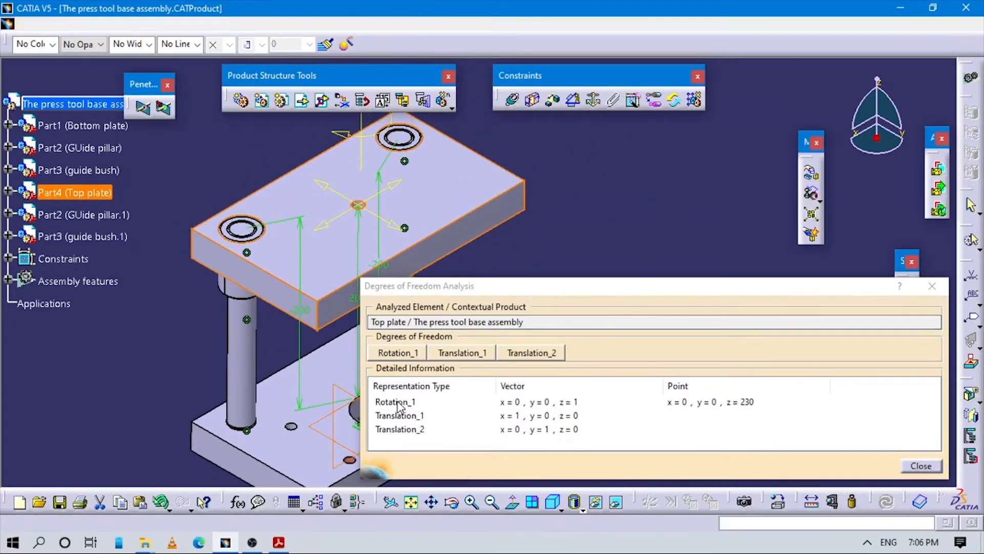
left_click(394, 401)
left_click(400, 415)
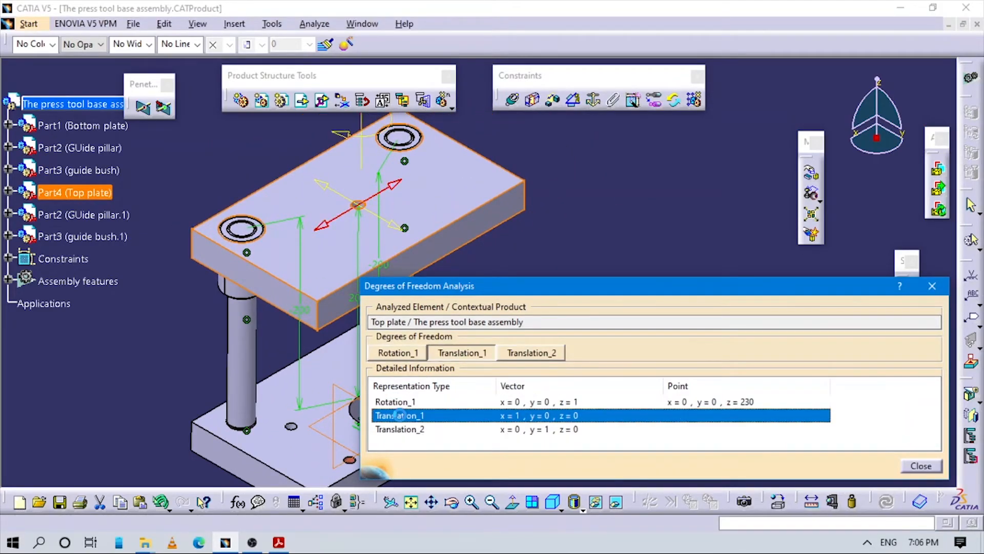
left_click(405, 431)
left_click(931, 287)
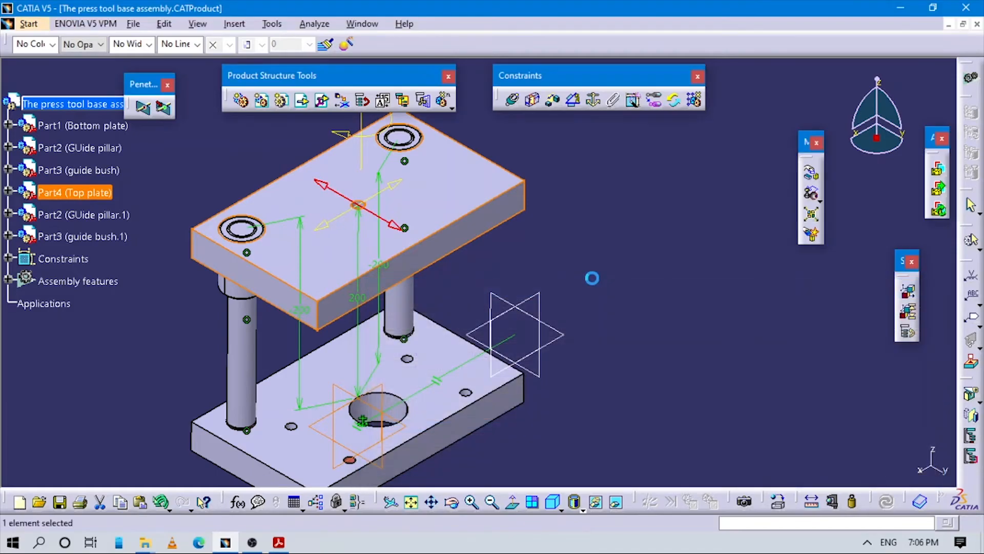
Constrain the top plate's yz plane to be parallel to the bottom plate's yz plane
middle_click_drag(526, 298, 594, 268)
left_click(595, 222)
middle_click_drag(578, 182, 607, 221)
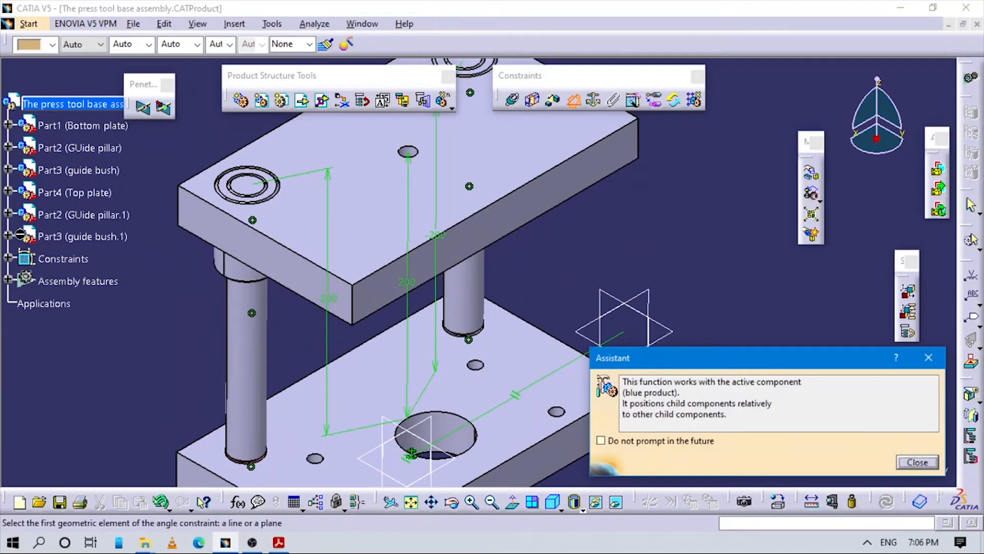
left_click(8, 192)
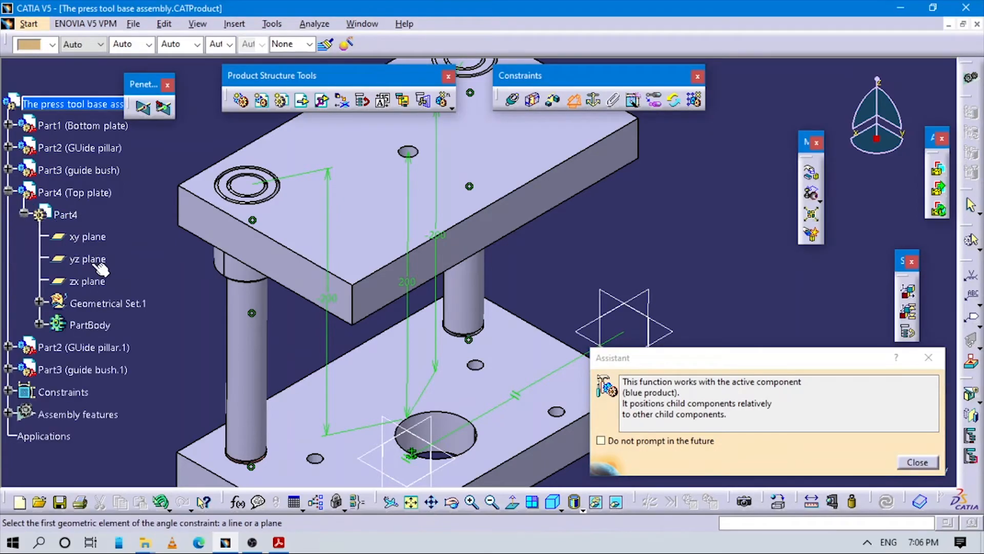
left_click(87, 258)
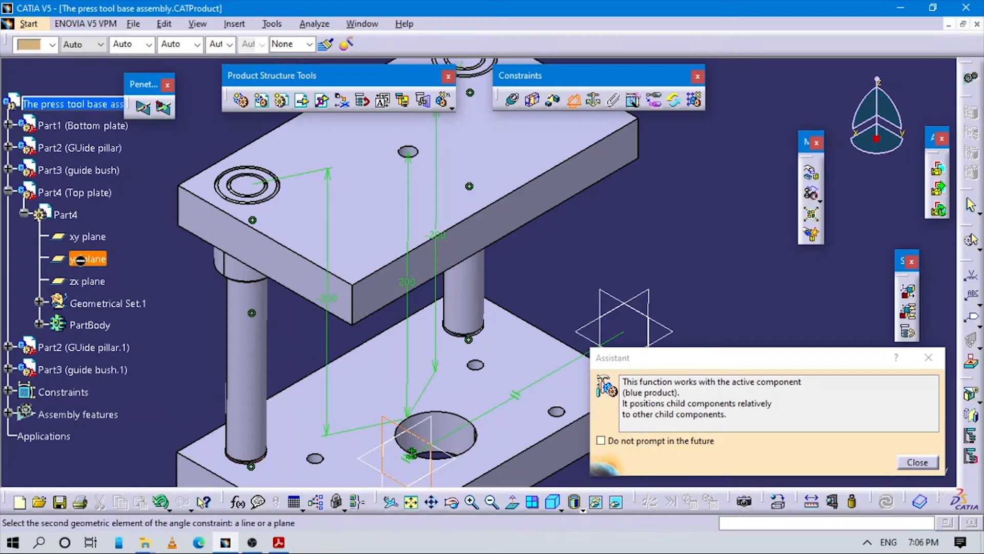
left_click(920, 464)
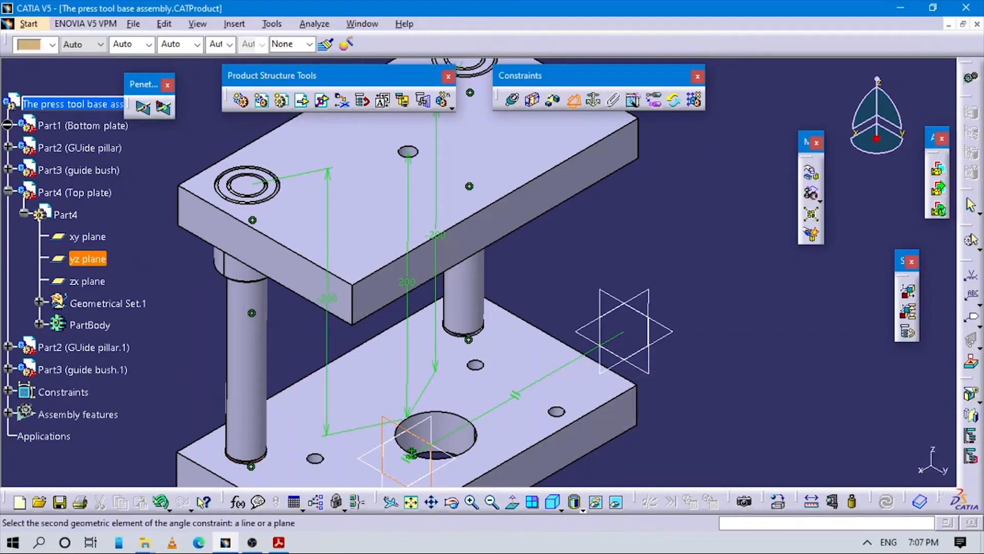
left_click(8, 126)
left_click(106, 193)
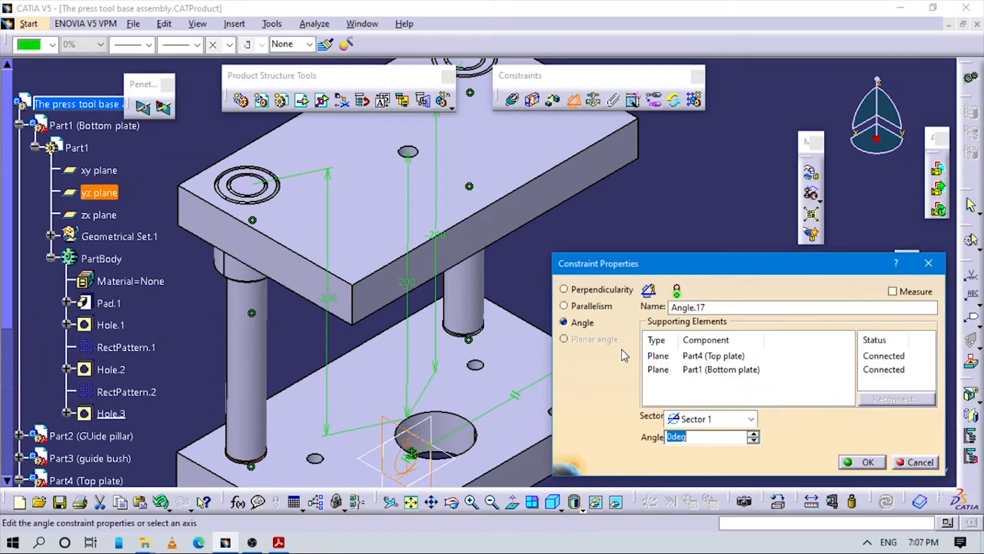
left_click(564, 306)
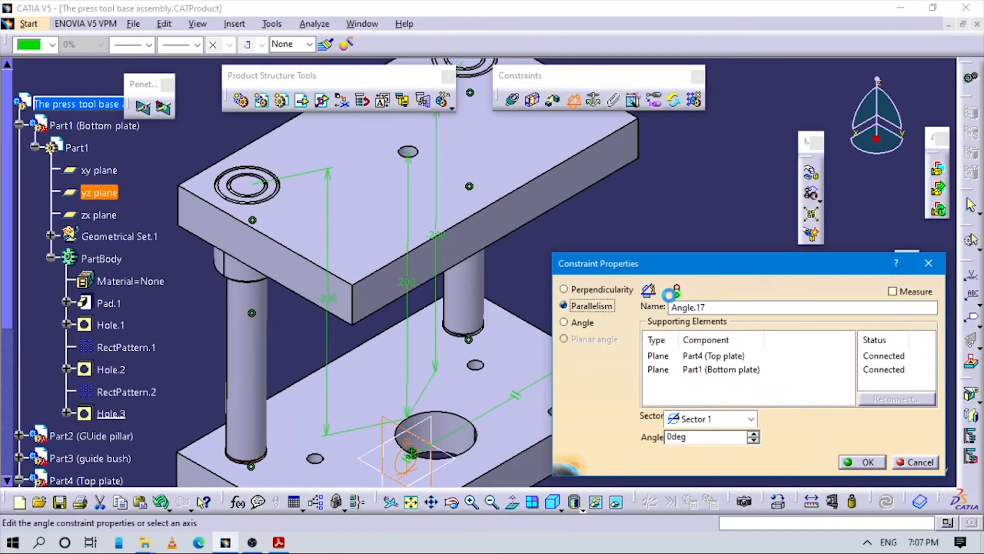
key("Return")
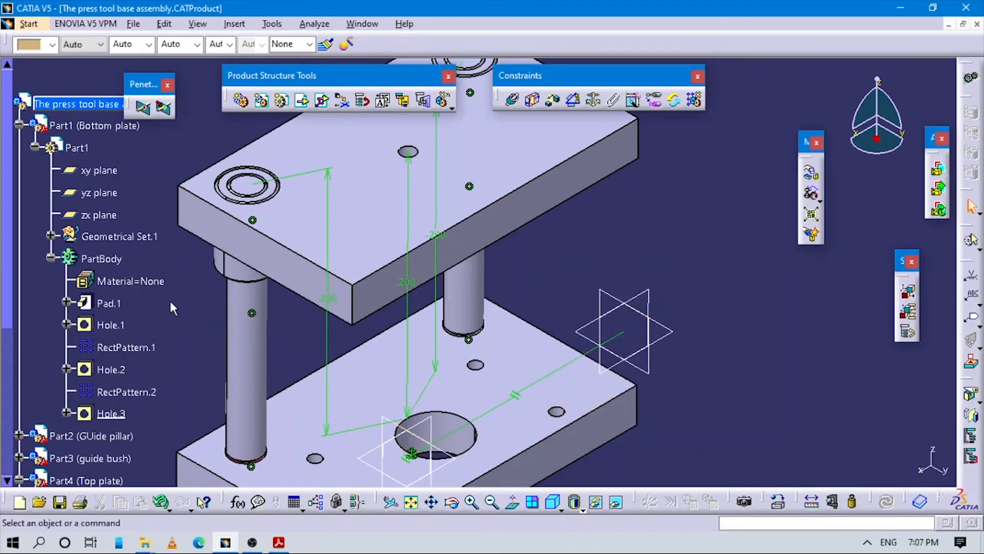
Recheck the top plate's degrees of freedom and highlight the Translation_2 direction in the model
scroll(149, 307, "down", 3)
right_click(111, 312)
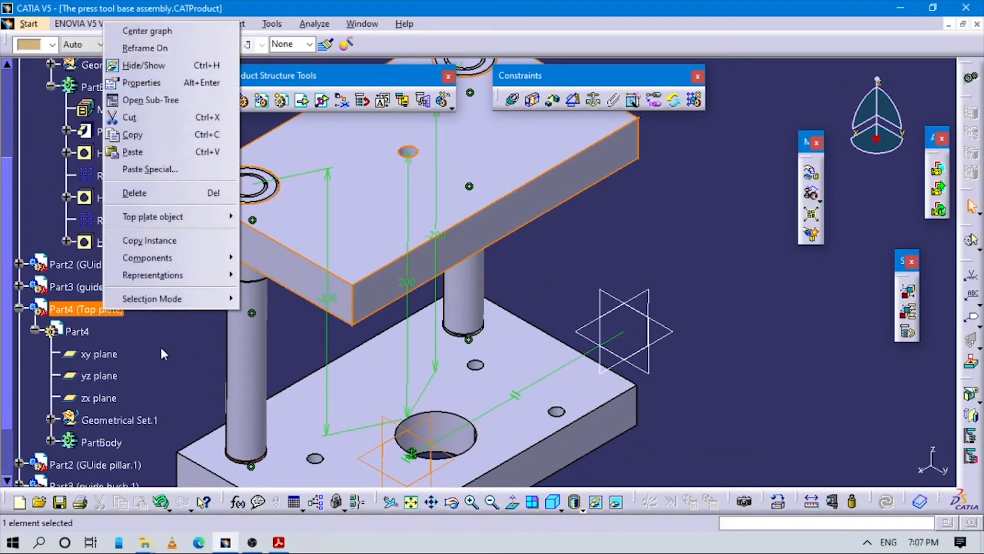
mouse_move(167, 280)
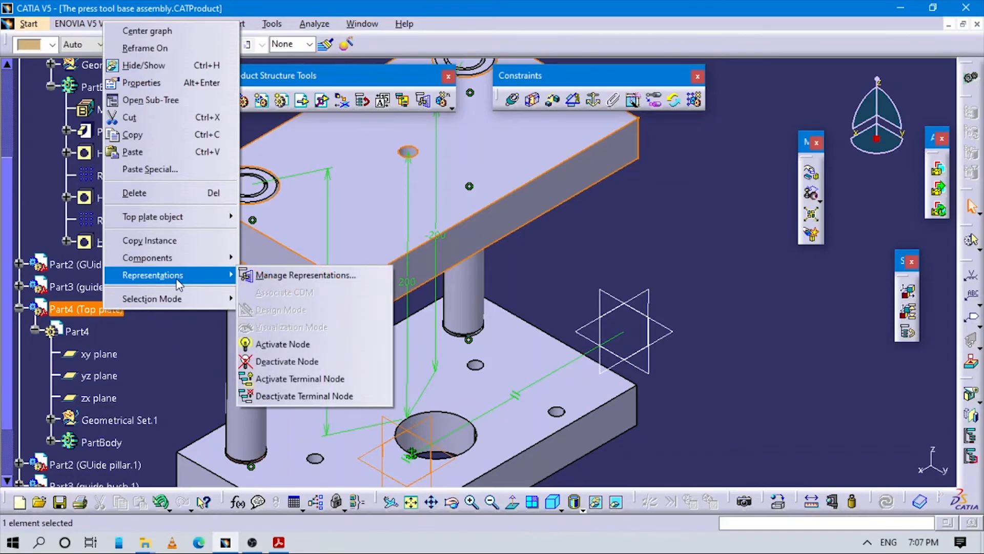
left_click(161, 322)
right_click(94, 313)
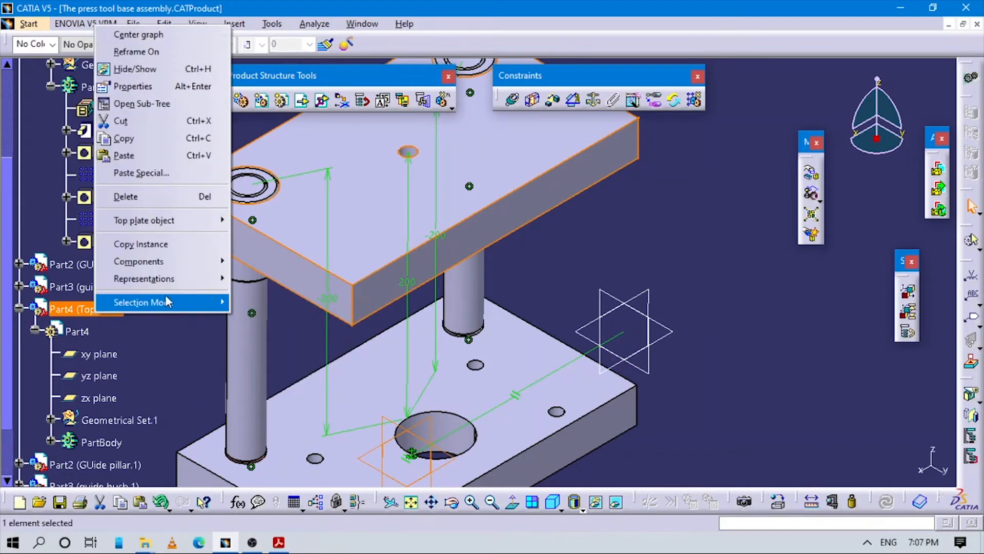
mouse_move(170, 226)
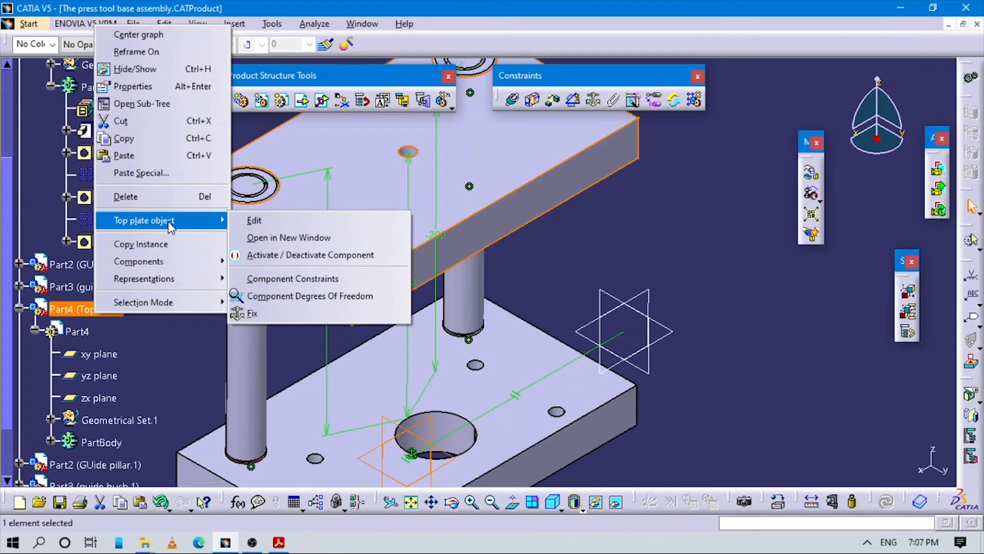
left_click(287, 296)
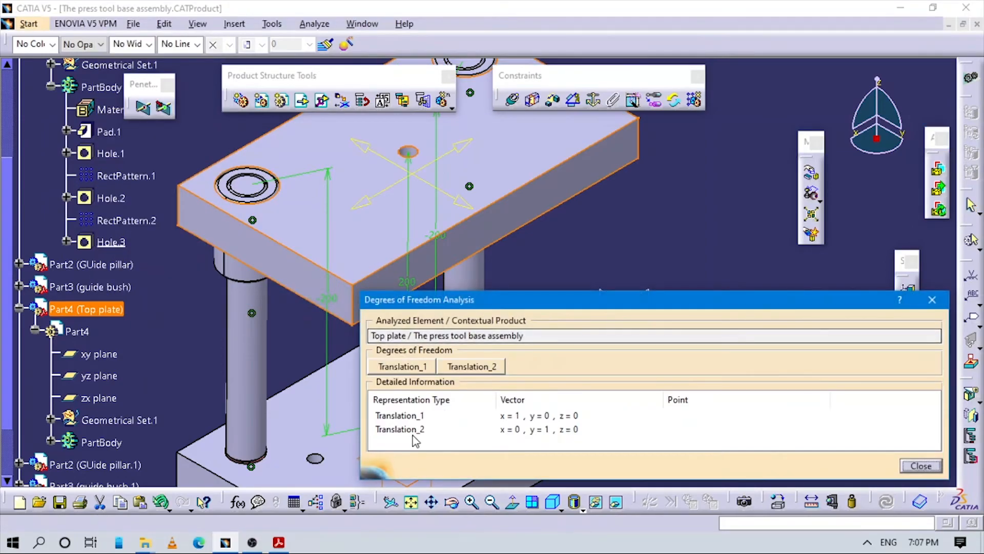
left_click(445, 429)
middle_click_drag(548, 197, 444, 221)
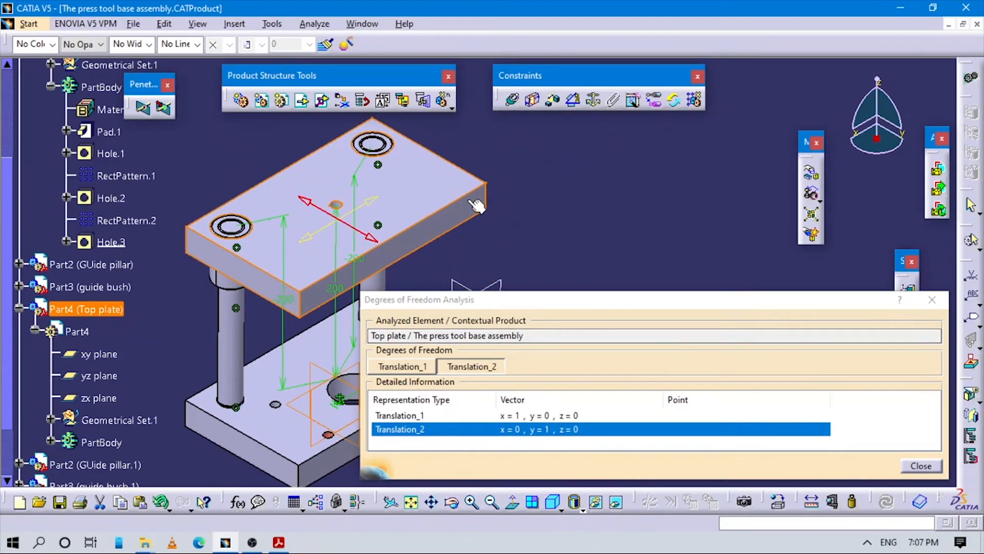
left_click(941, 308)
middle_click_drag(576, 257, 617, 239)
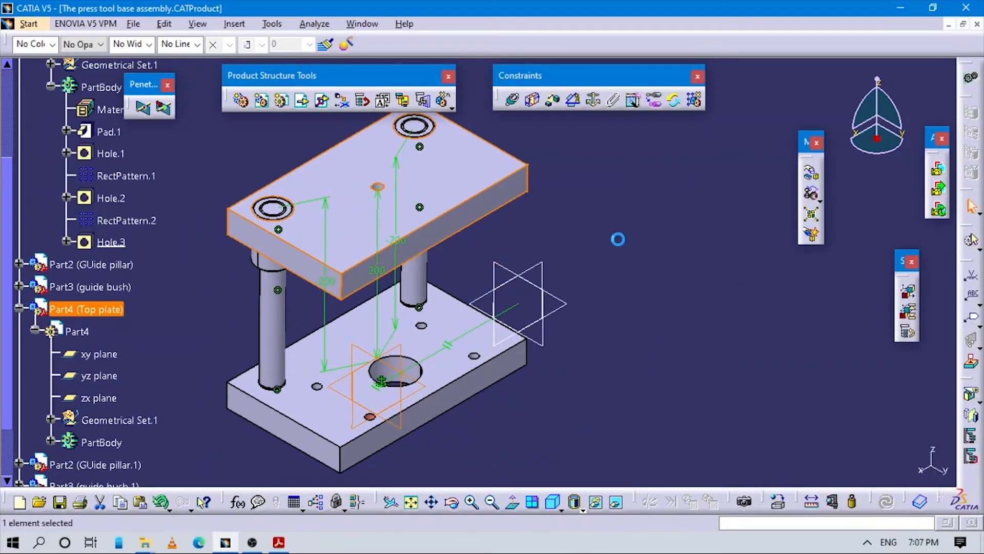
left_click(617, 239)
Try to add an angle constraint between the long side faces of the bottom plate and the top plate
middle_click_drag(470, 334, 478, 304)
middle_click_drag(463, 264, 554, 219)
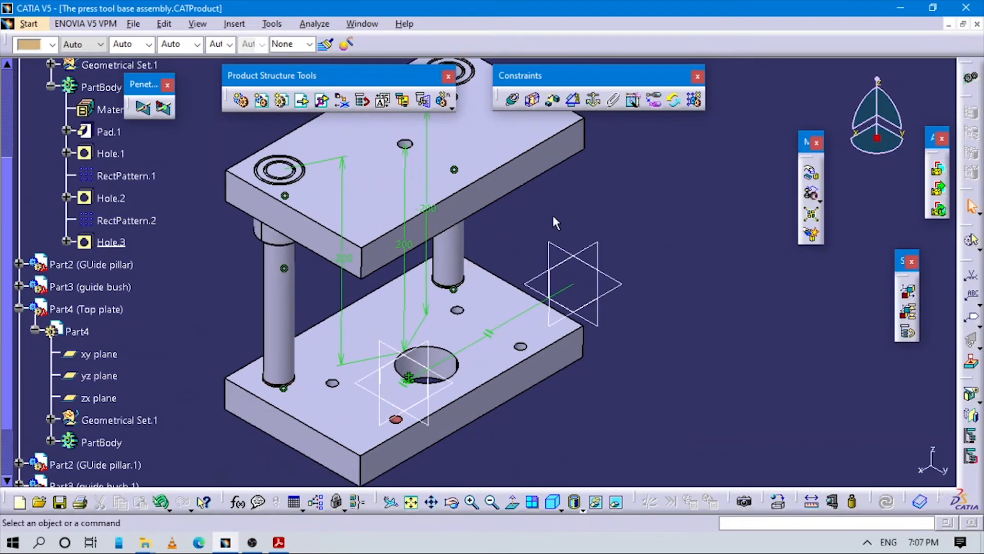
left_click(574, 100)
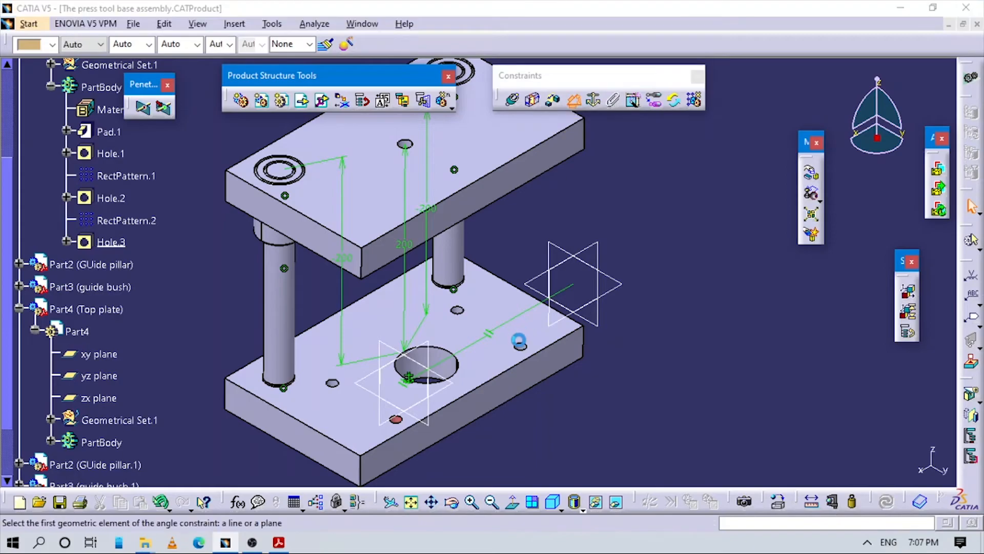
left_click(514, 387)
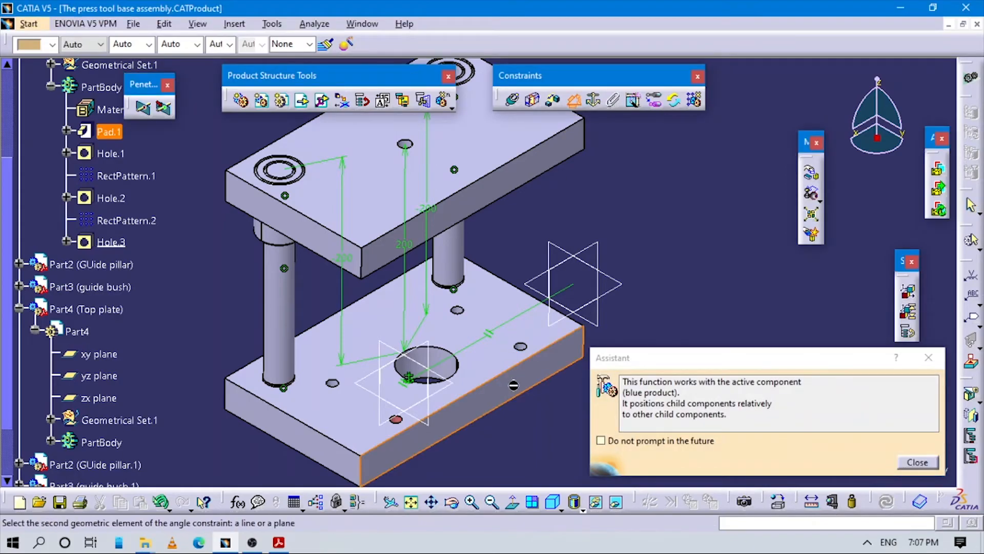
left_click(486, 197)
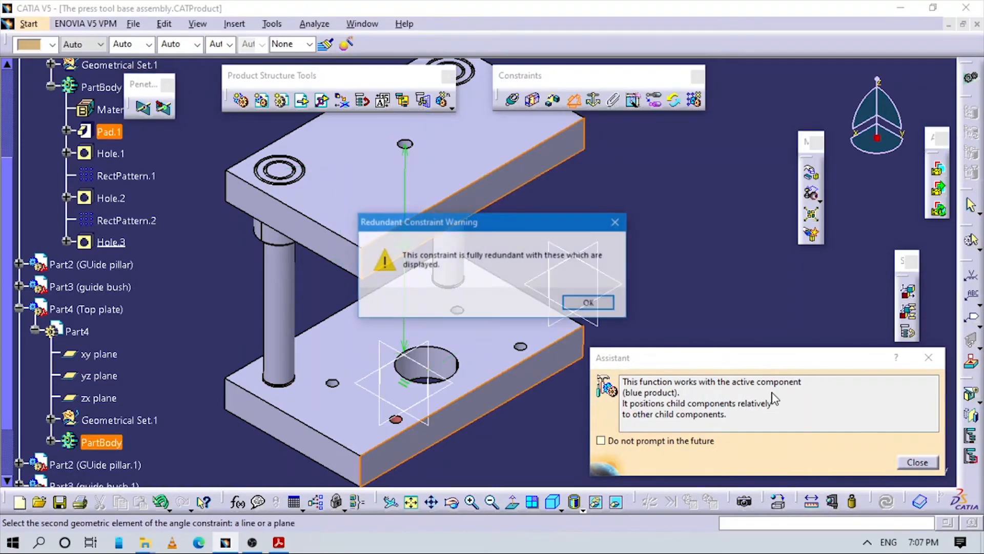
left_click(616, 222)
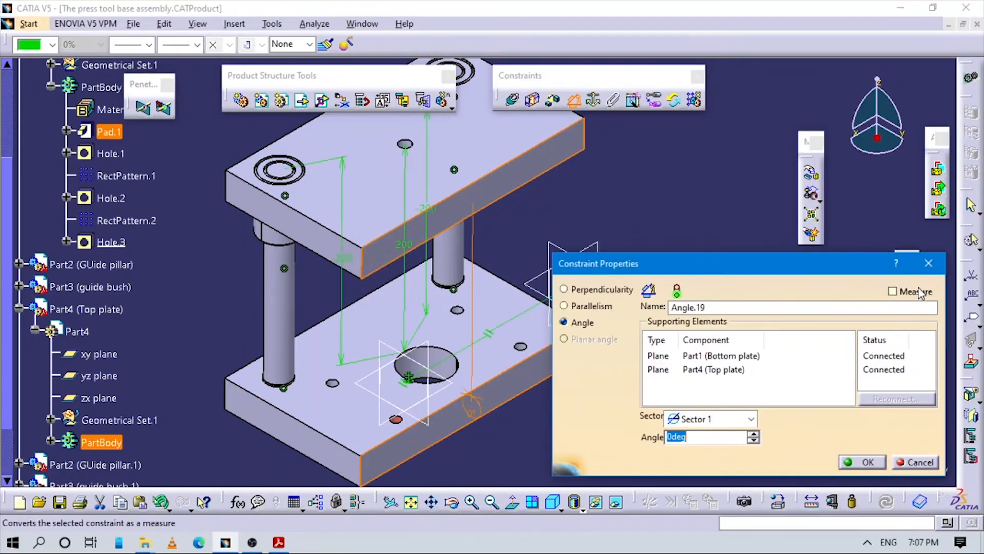
left_click(928, 265)
left_click(785, 324)
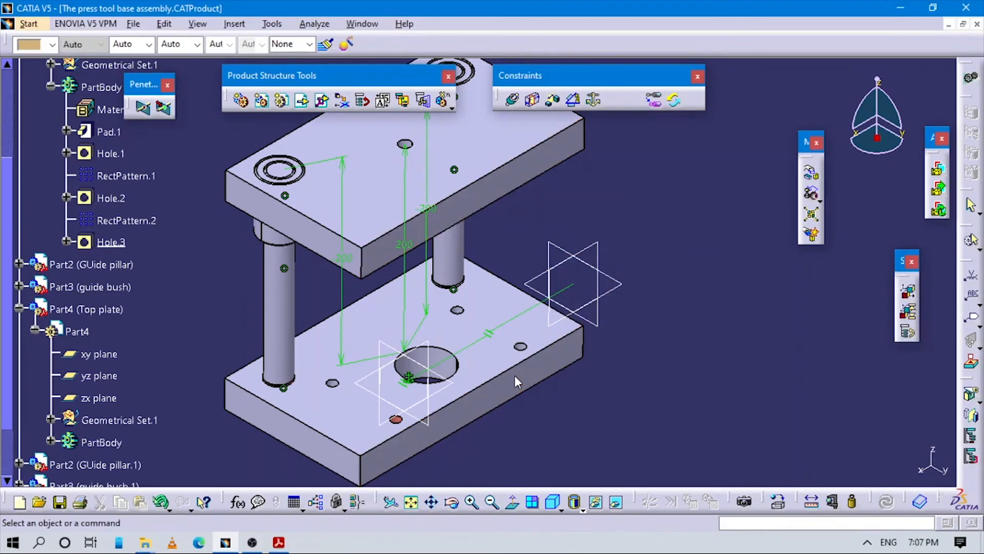
Collapse the bottom plate and guide pillar branches, and hide the first guide pillar and its guide bush
middle_click_drag(518, 380, 596, 360)
middle_click_drag(543, 261, 543, 287)
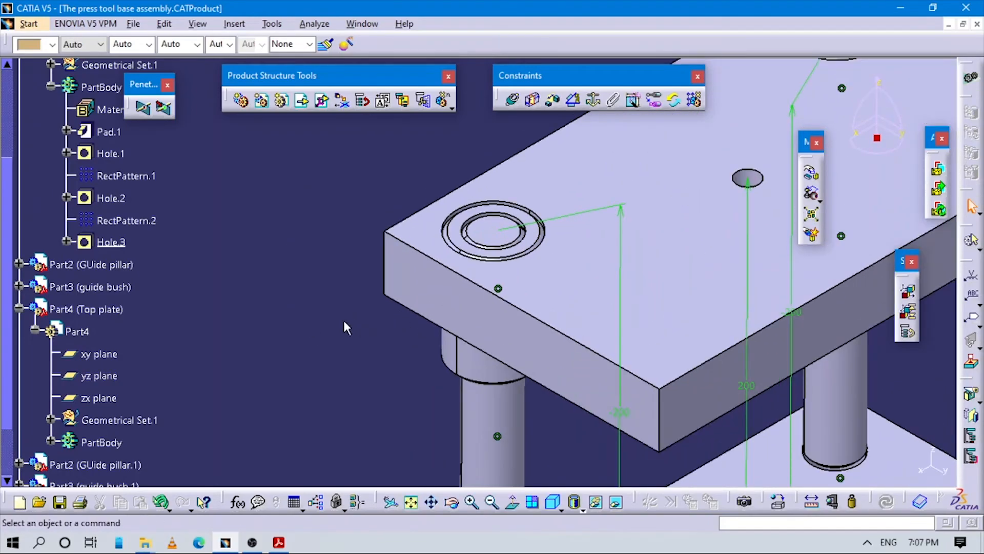
scroll(109, 205, "up", 2)
scroll(108, 202, "up", 5)
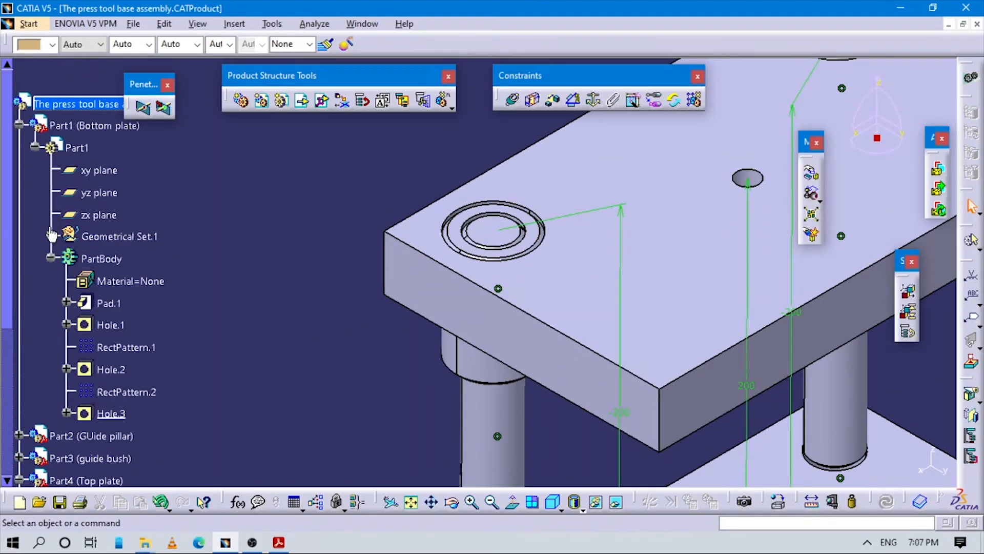
left_click(34, 148)
left_click(7, 168)
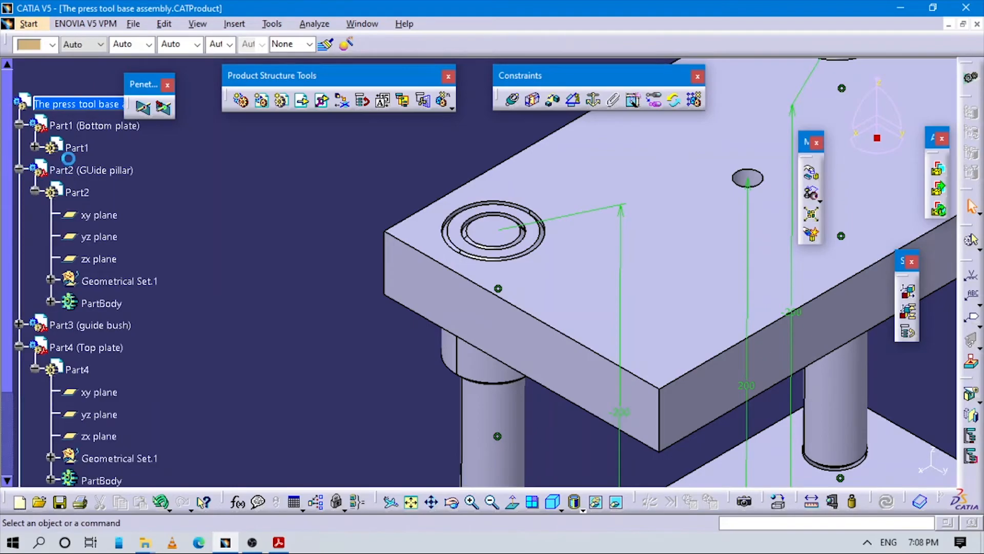
left_click(20, 169)
right_click(80, 169)
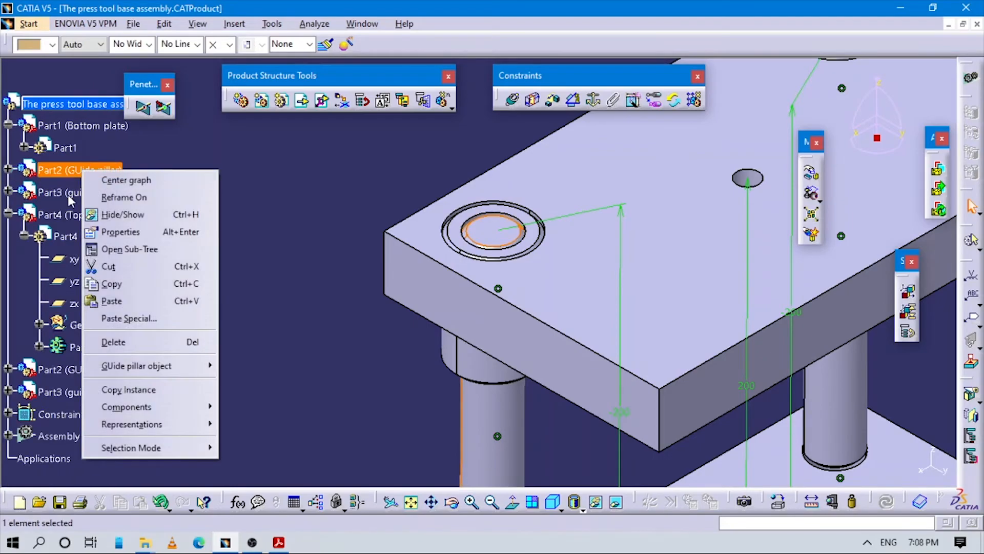
left_click(110, 284)
left_click(87, 193)
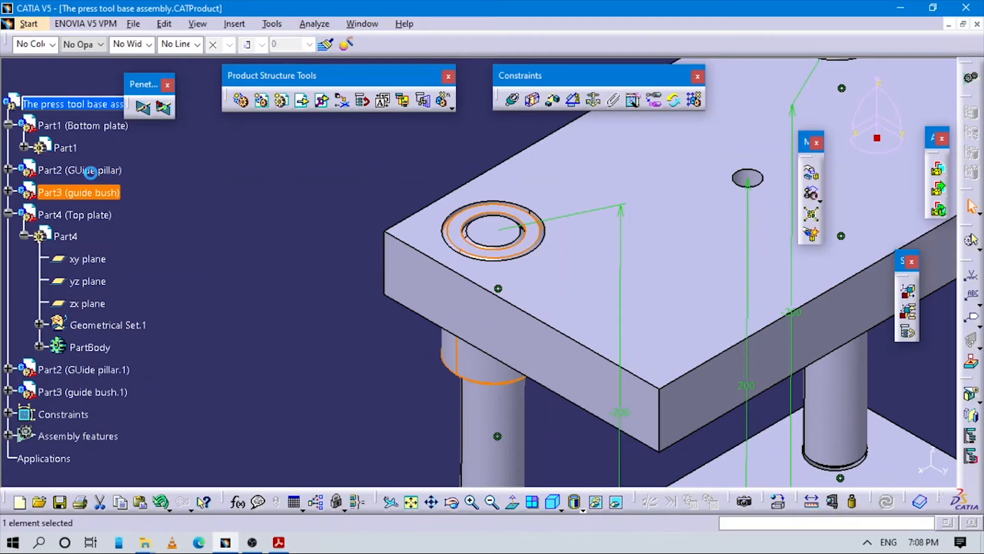
left_click(90, 171, "ctrl")
right_click(91, 171)
left_click(128, 217)
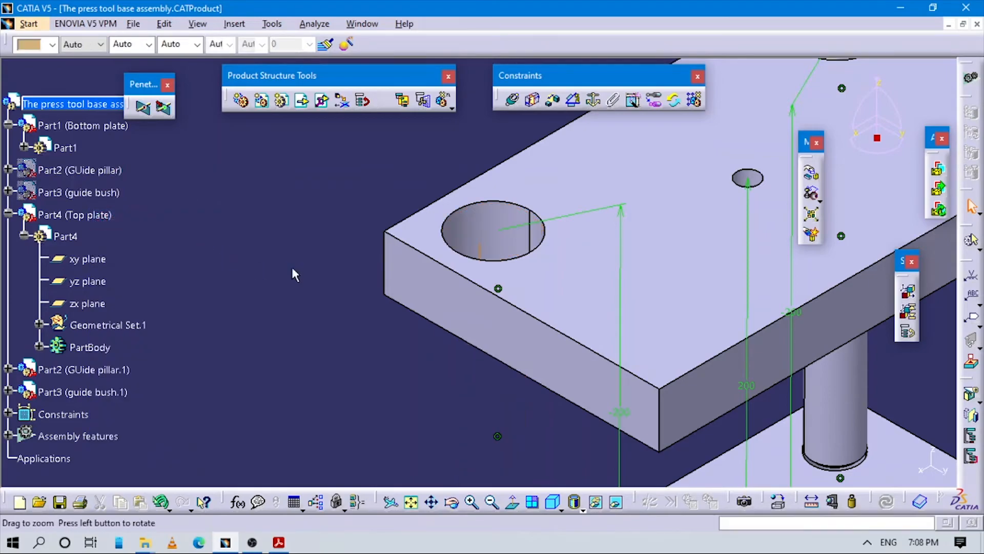
middle_click_drag(291, 265, 324, 315)
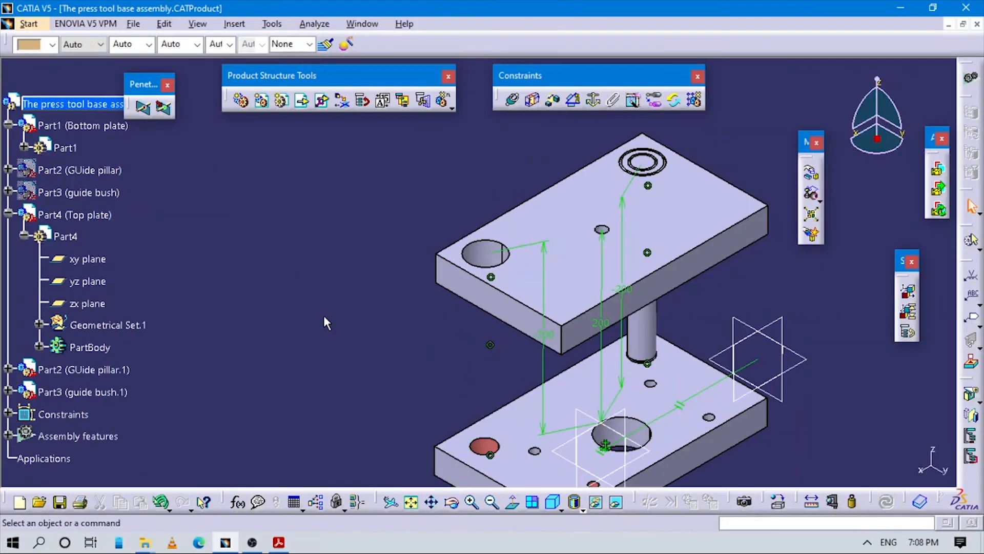
Add a coincidence constraint between the axes of the top plate's guide bush hole and the red pillar hole in the bottom plate
left_click(514, 101)
left_click(479, 258)
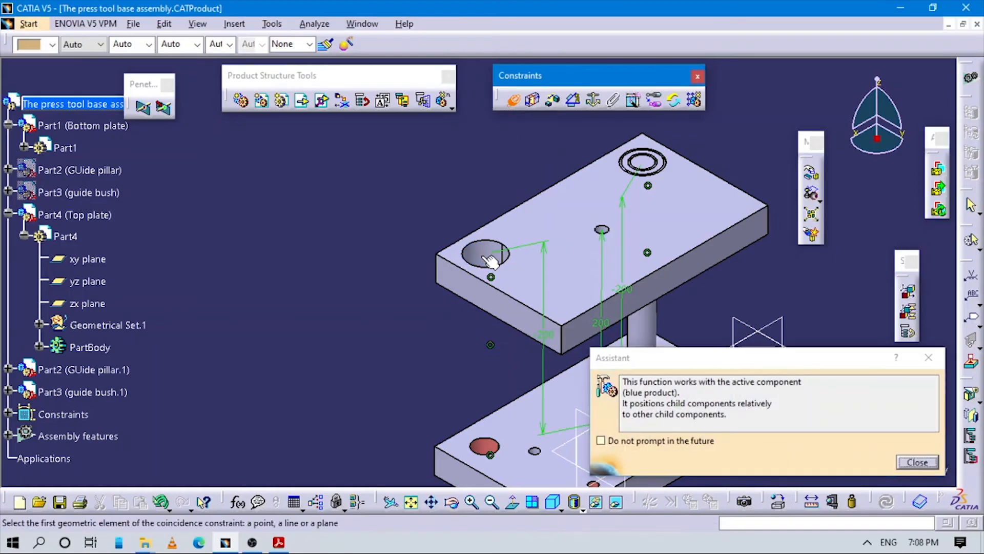
middle_click_drag(446, 324, 418, 227)
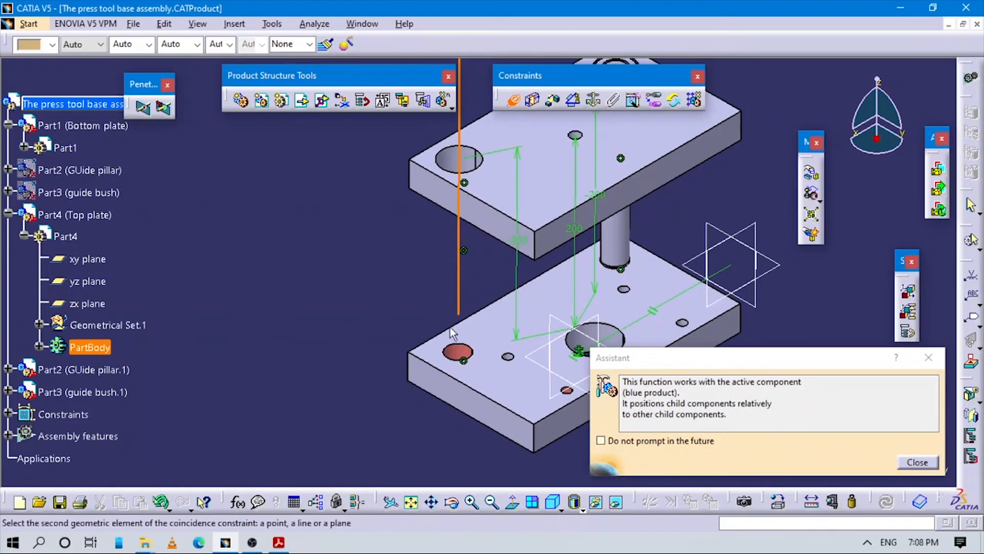
left_click(463, 355)
middle_click_drag(449, 272, 300, 370)
left_click(618, 268)
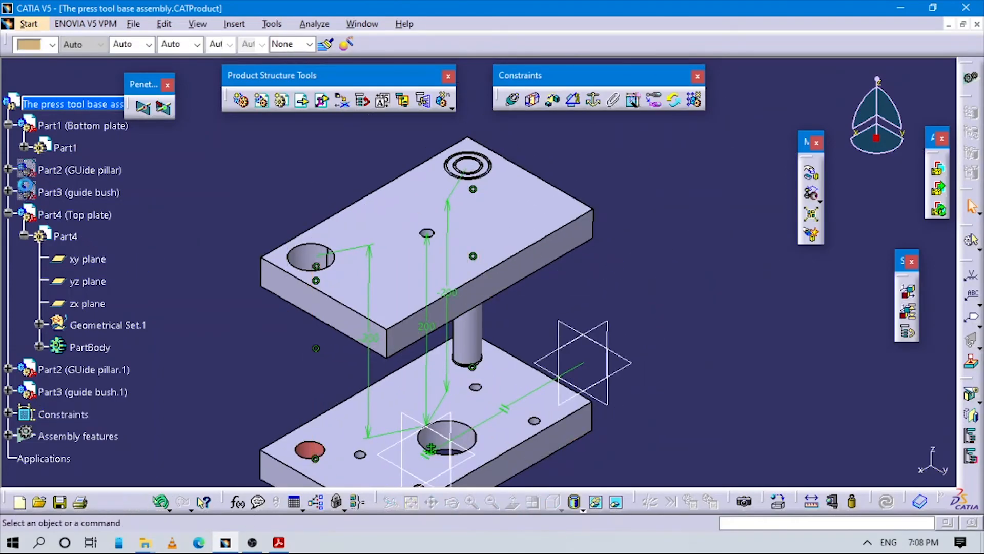
Collapse the top plate branch and hide the second guide pillar and guide bush
left_click(8, 215)
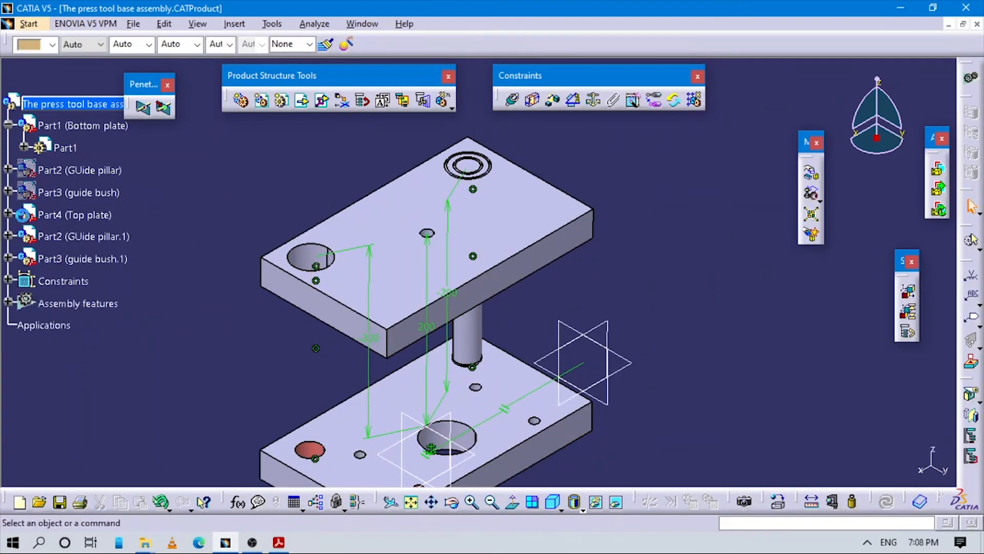
left_click(83, 237)
left_click(82, 259, "ctrl")
right_click(82, 259)
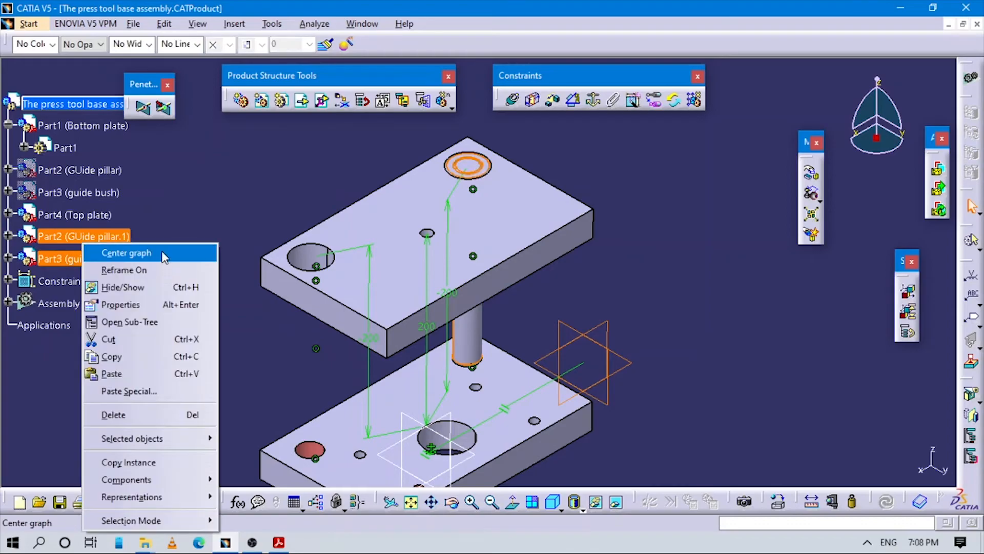
left_click(150, 293)
Try to add a coincidence constraint between the axes of the second guide bush hole and the bottom plate's matching pillar hole
left_click(514, 100)
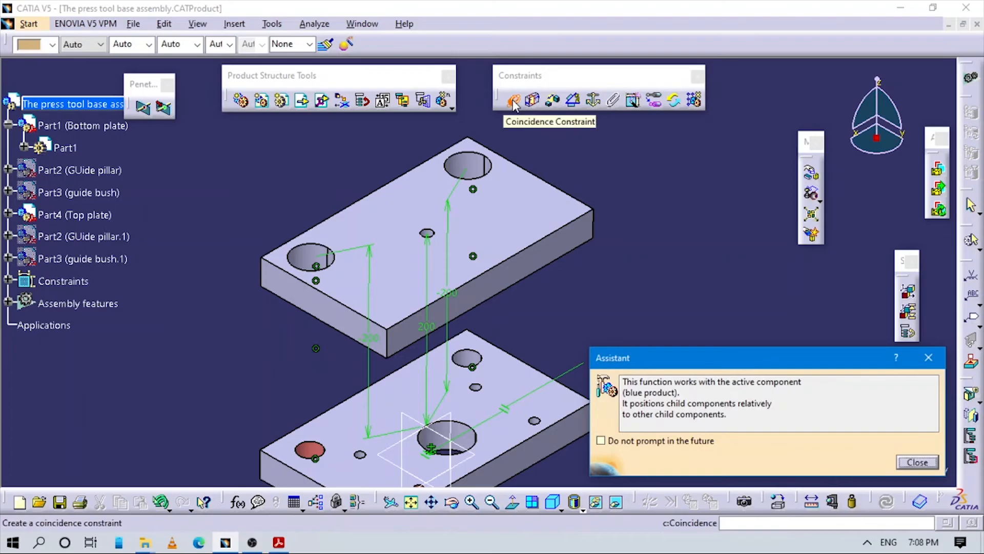
left_click(487, 167)
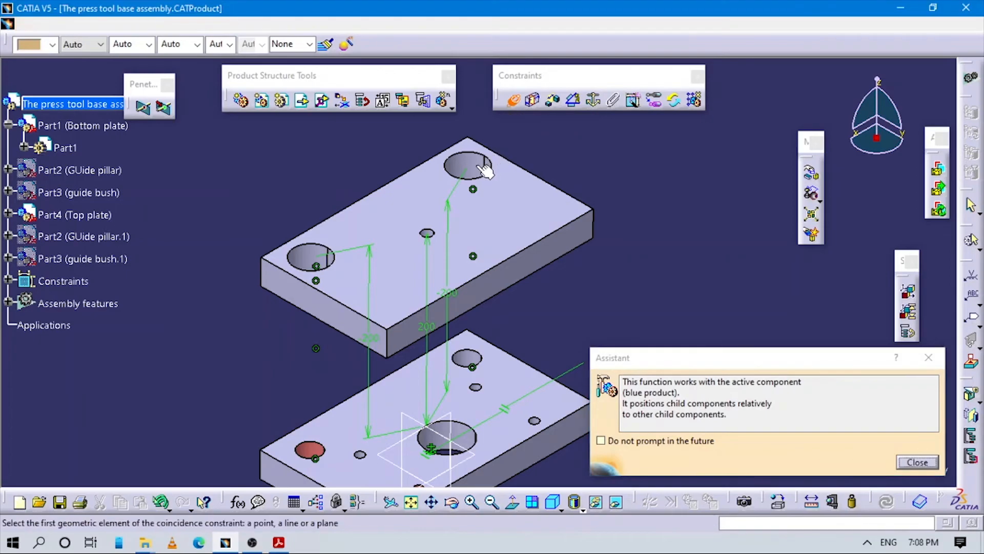
left_click(473, 361)
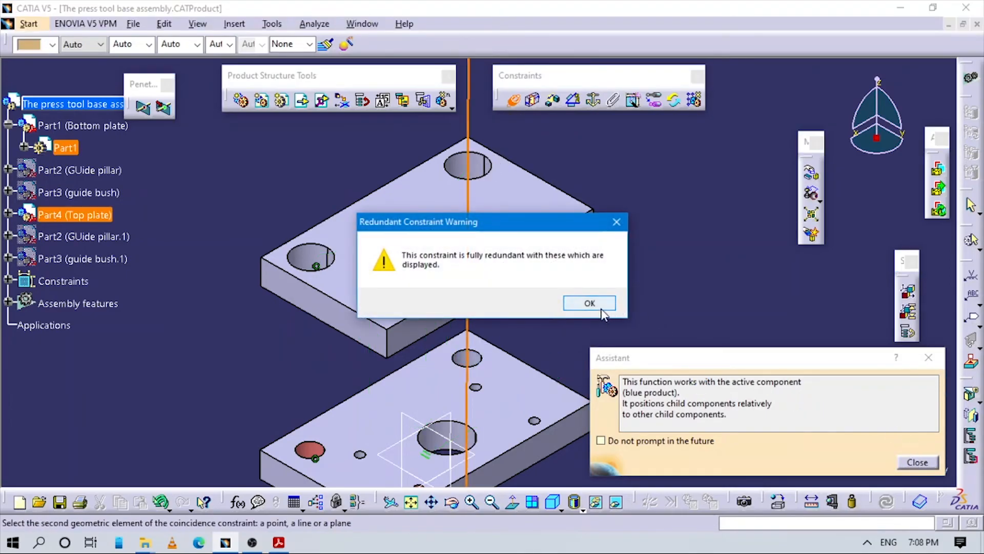
left_click(617, 222)
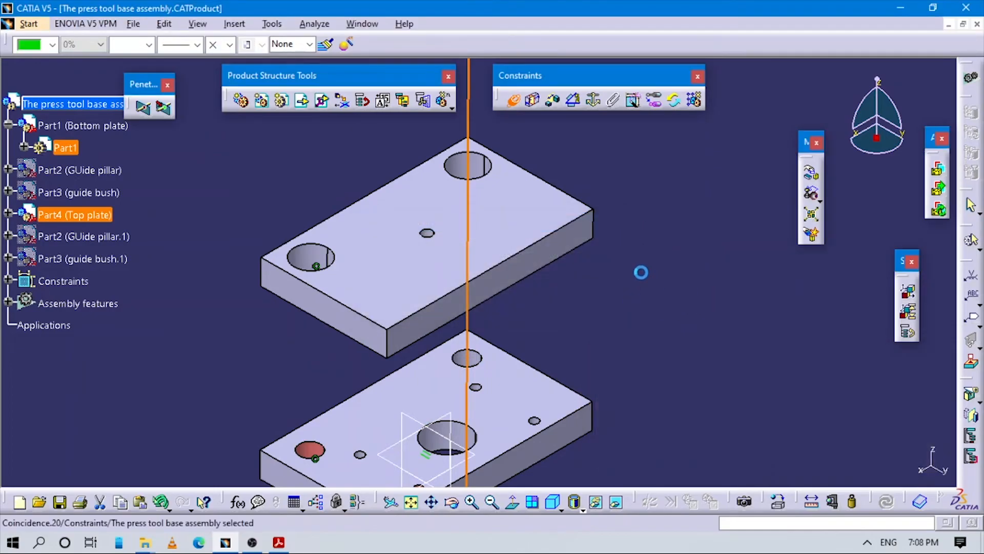
left_click(473, 175)
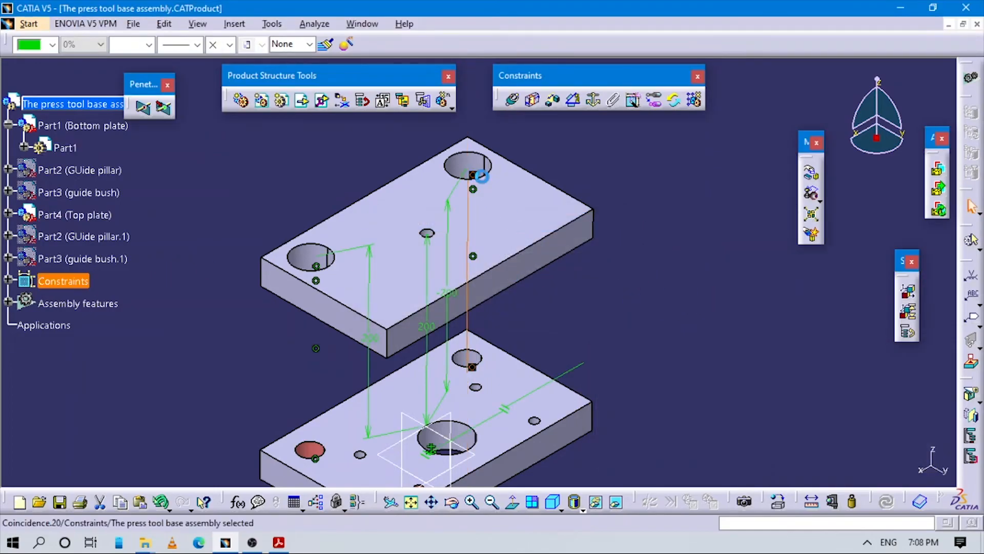
left_click(524, 120)
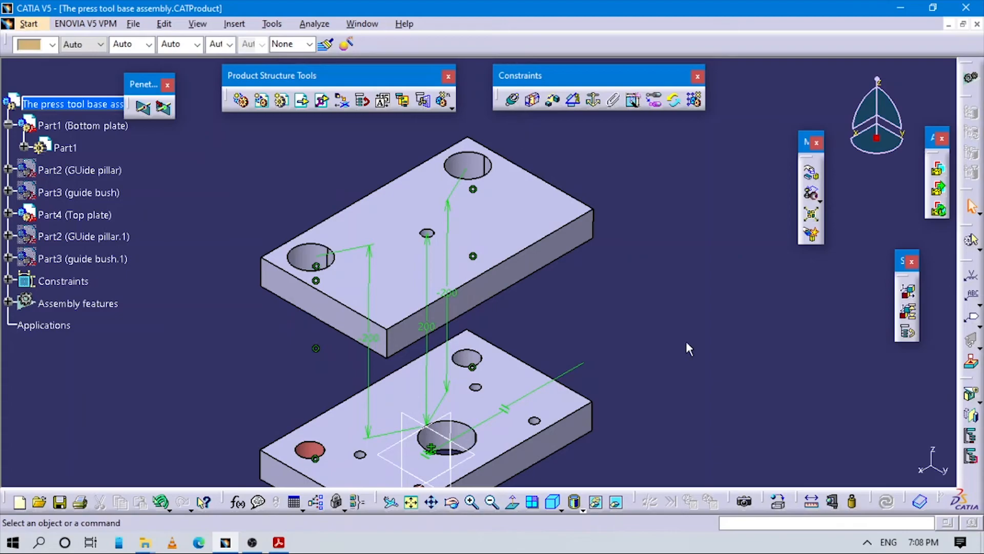
Show both guide pillars and both guide bushes again
left_click(68, 170)
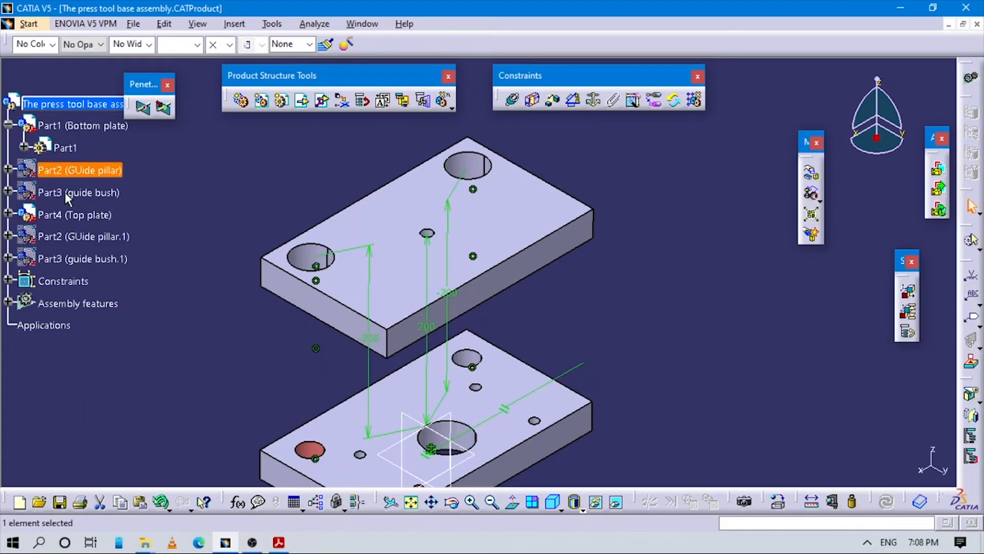
left_click(72, 192, "ctrl")
left_click(71, 236, "ctrl")
left_click(69, 259, "ctrl")
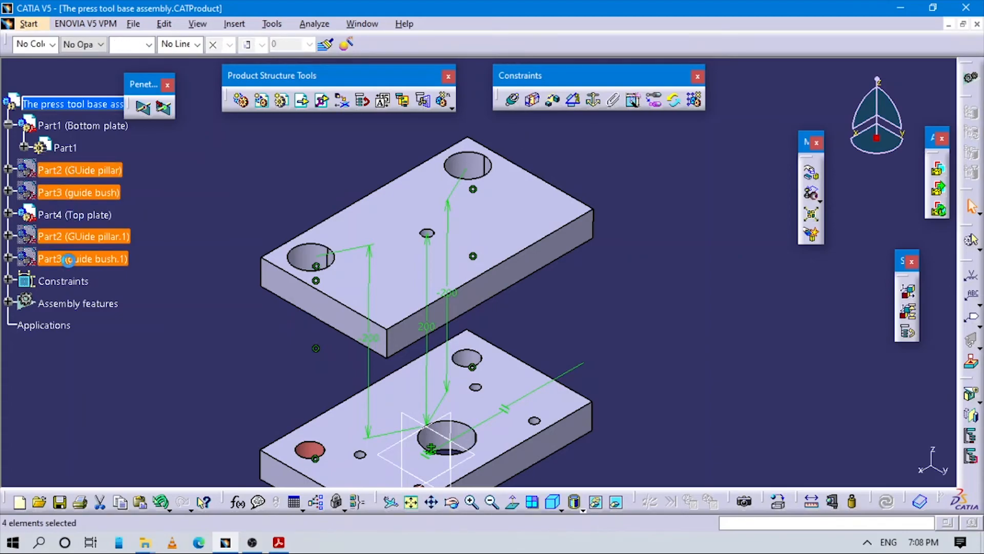
right_click(101, 265)
left_click(95, 286)
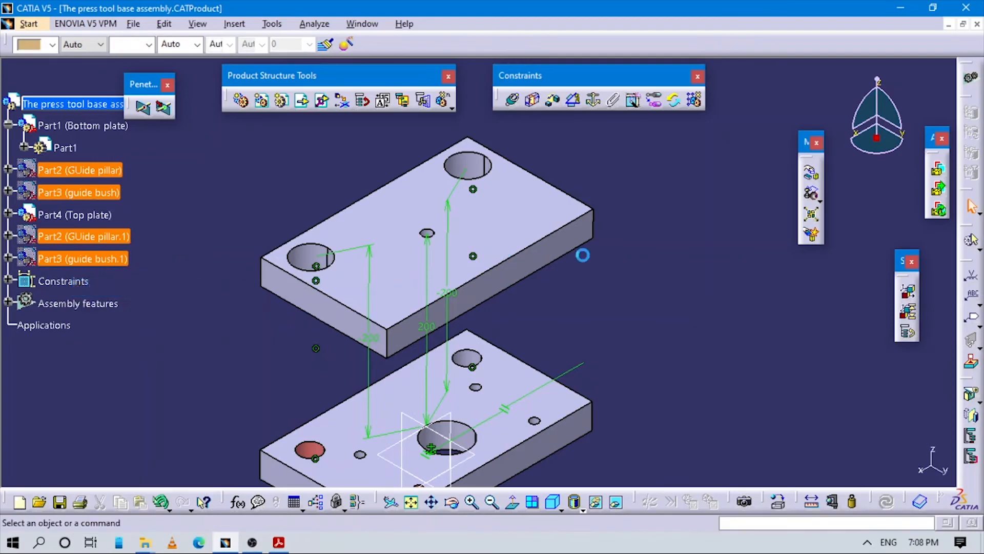
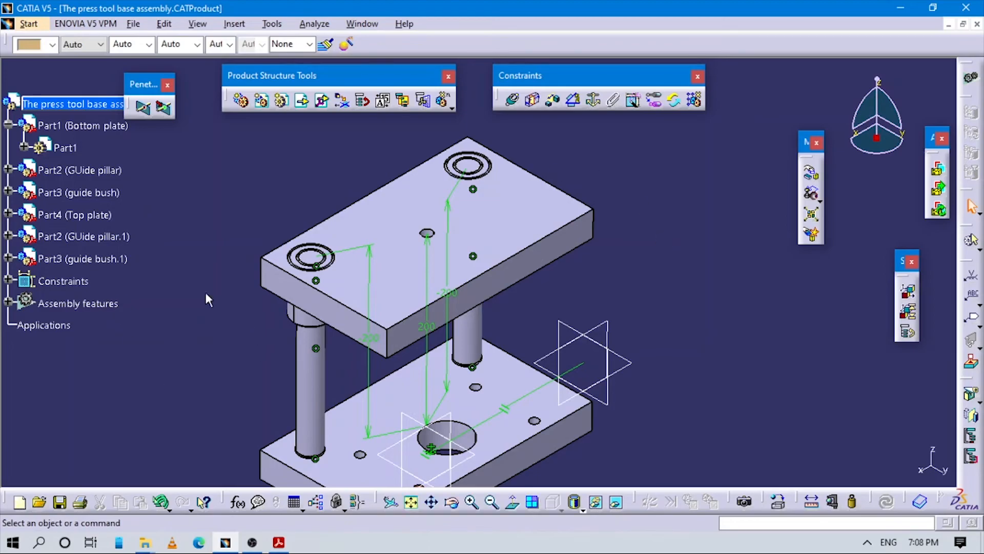
Analyze the top plate's component degrees of freedom in the assembly
right_click(85, 214)
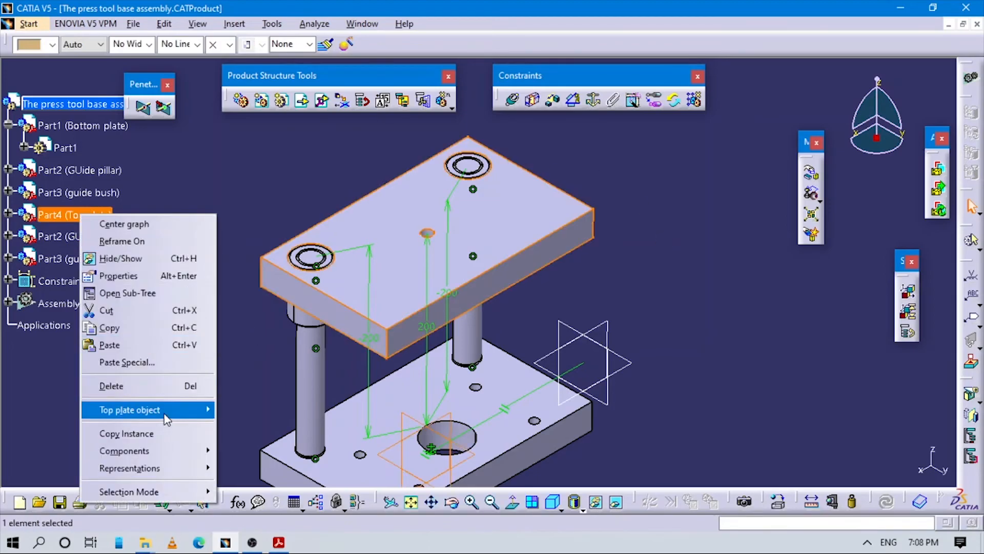
mouse_move(182, 410)
left_click(285, 486)
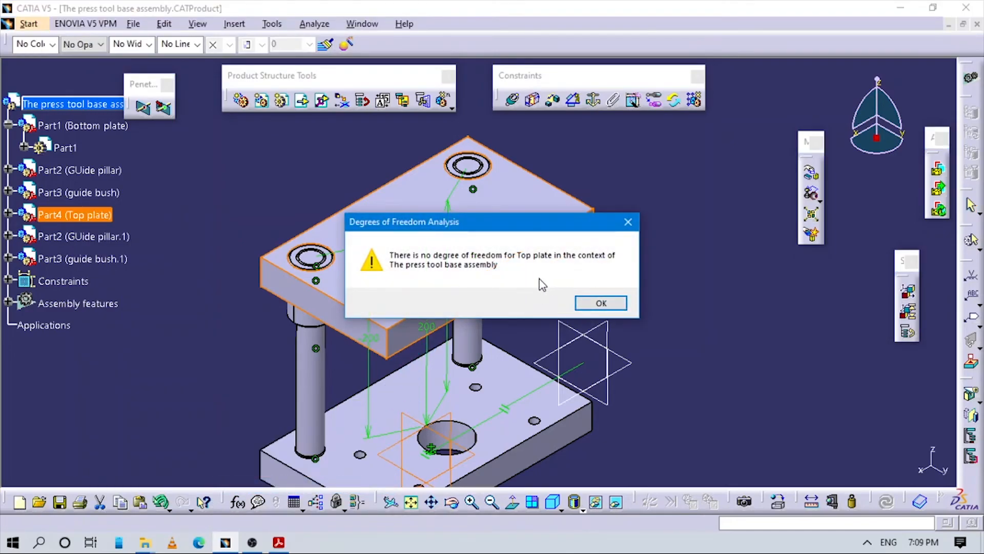
left_click(601, 302)
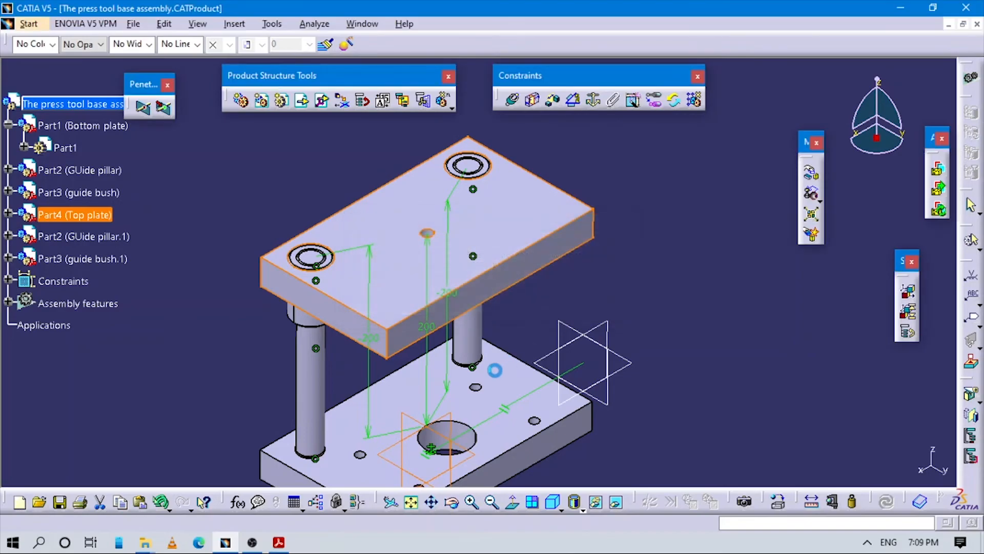
middle_click_drag(462, 413, 610, 266)
left_click(308, 319)
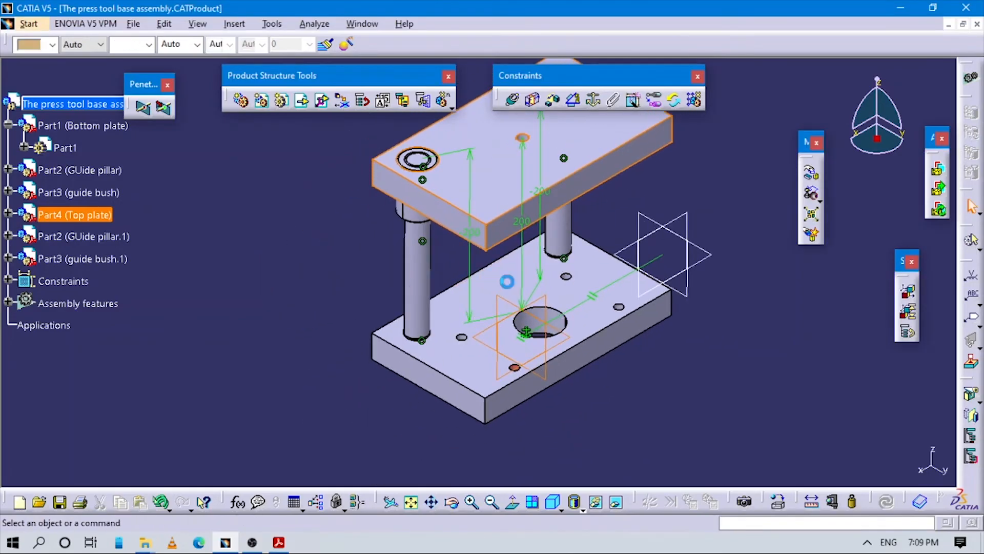
middle_click_drag(558, 292, 536, 376)
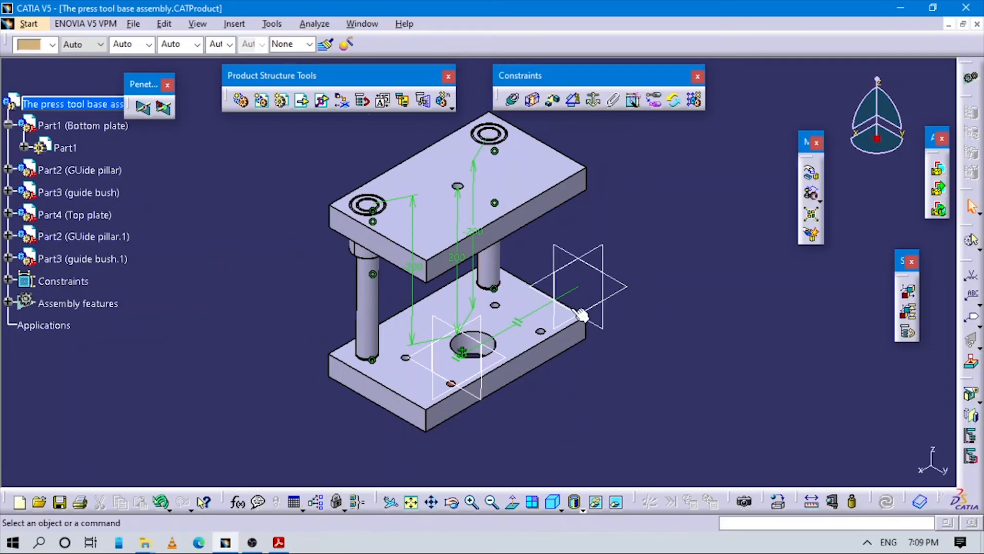
middle_click_drag(496, 300, 491, 303)
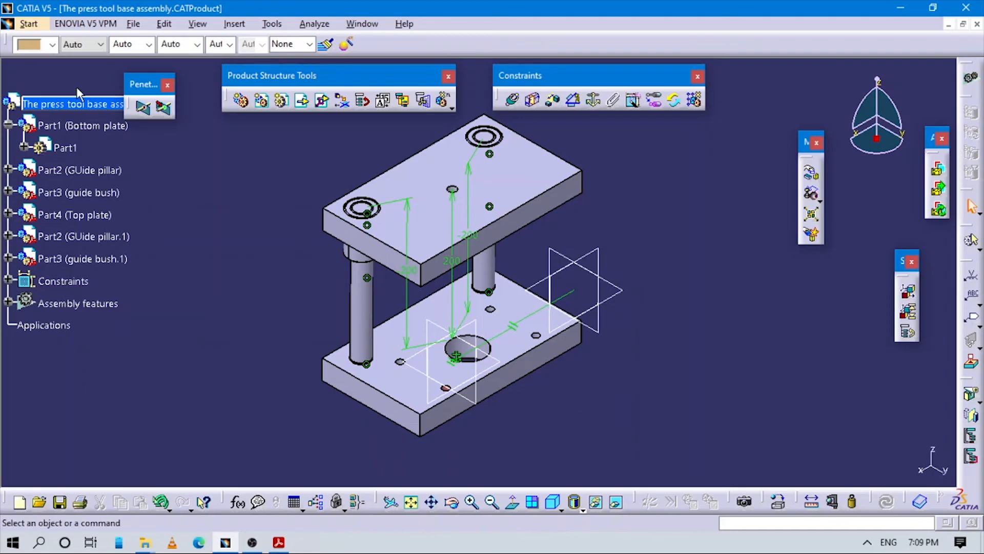
Collapse the bottom plate branch and hide the reference planes of the second guide bush
left_click(9, 125)
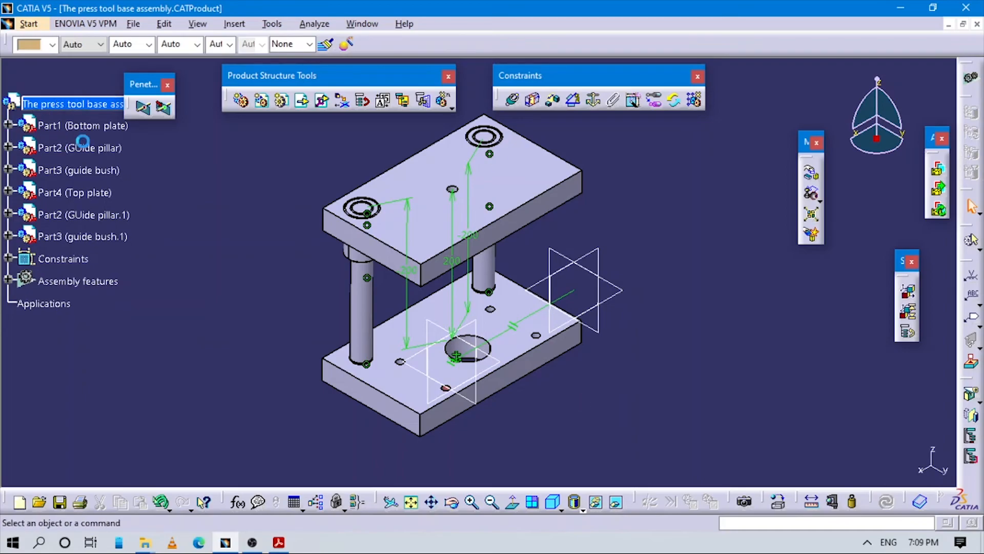
left_click(561, 259)
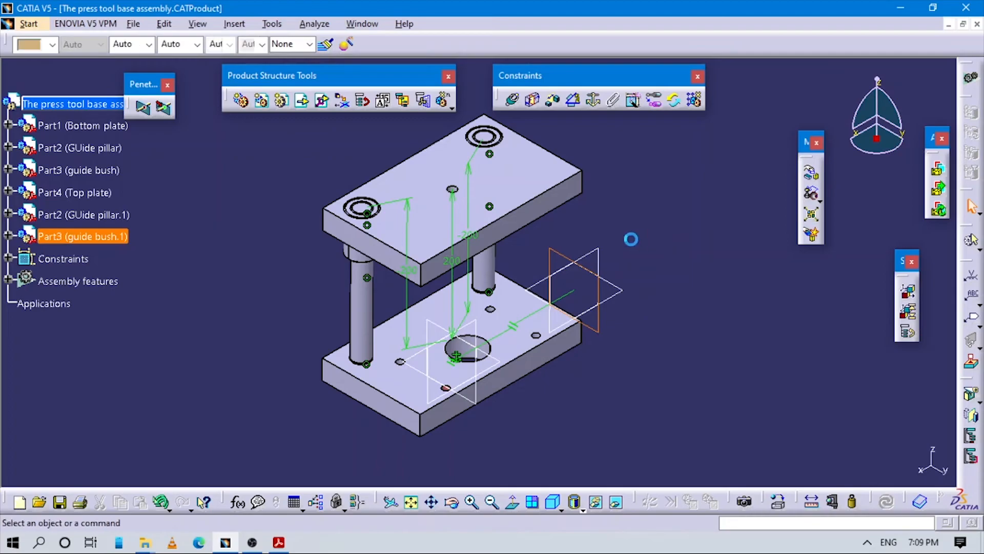
left_click(569, 261)
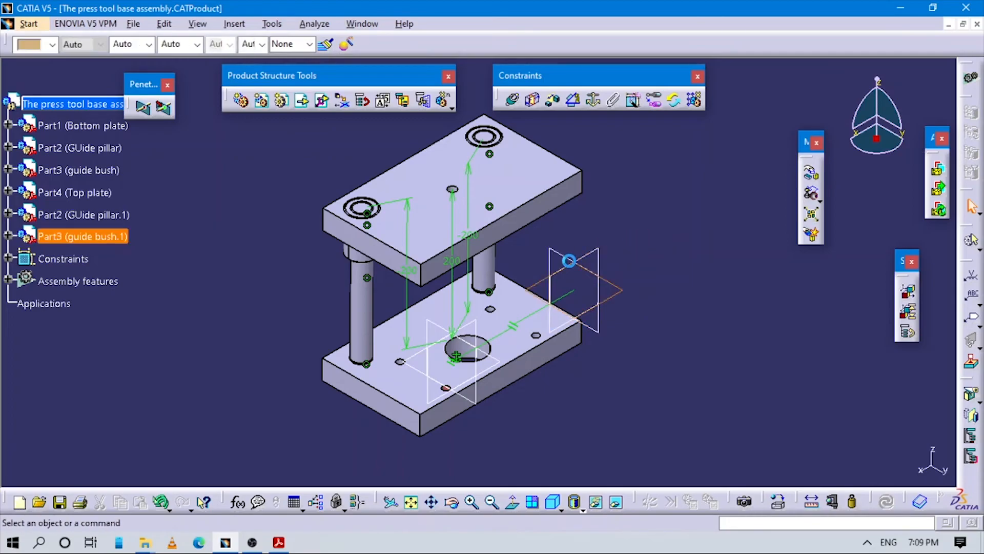
left_click(574, 262)
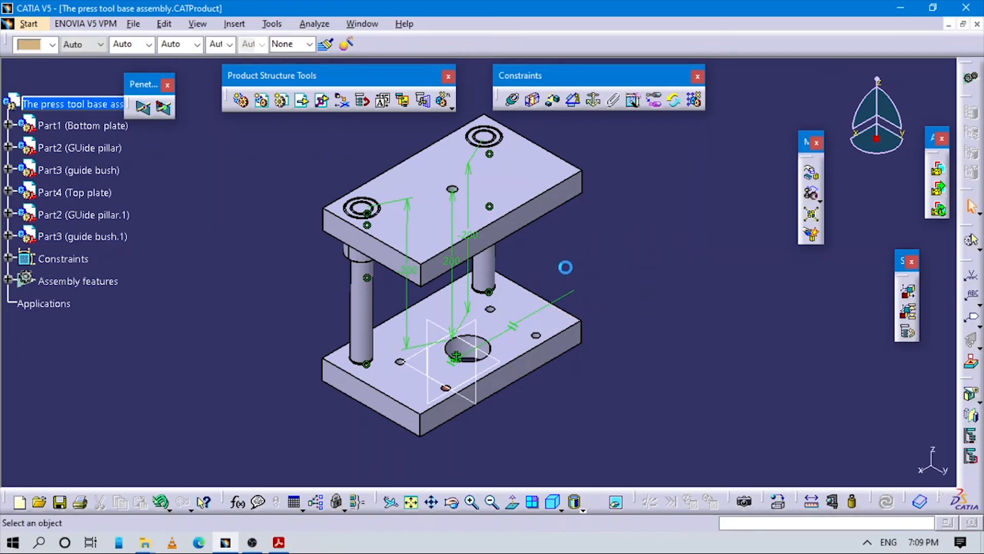
Hide the remaining reference planes shown around the bottom plate's central hole
middle_click_drag(512, 387, 557, 315)
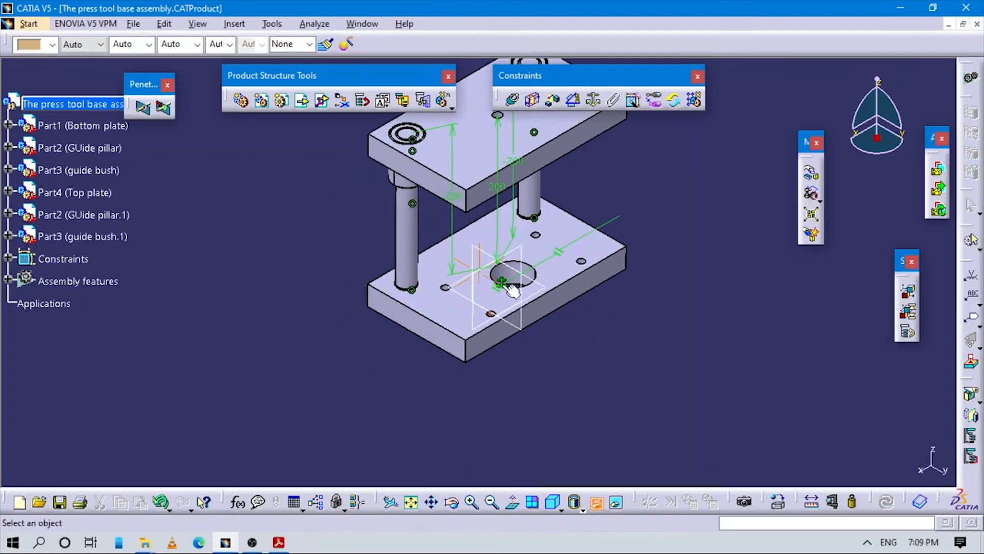
left_click(481, 252)
left_click(518, 250, "ctrl")
left_click(543, 285, "ctrl")
key("Escape")
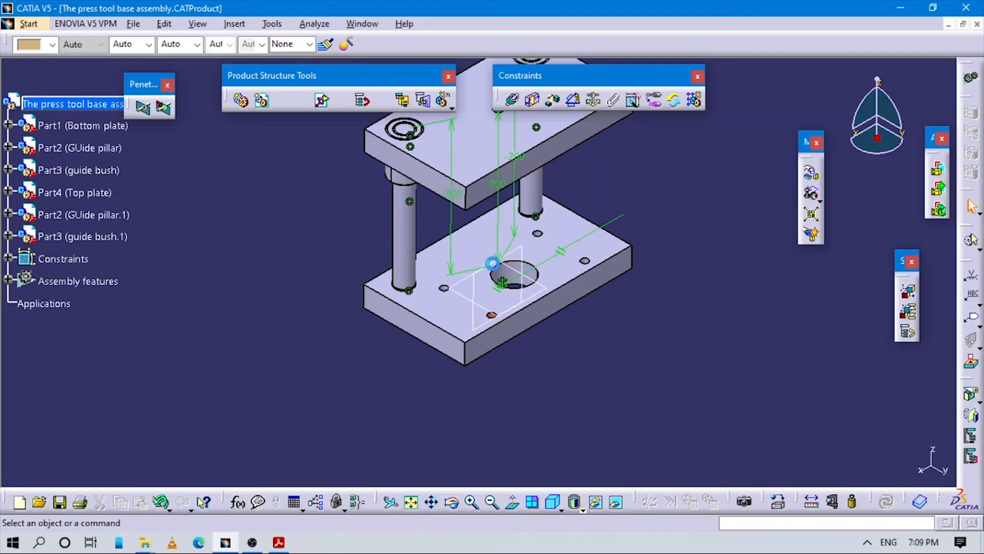
left_click(517, 260)
left_click(550, 279, "ctrl")
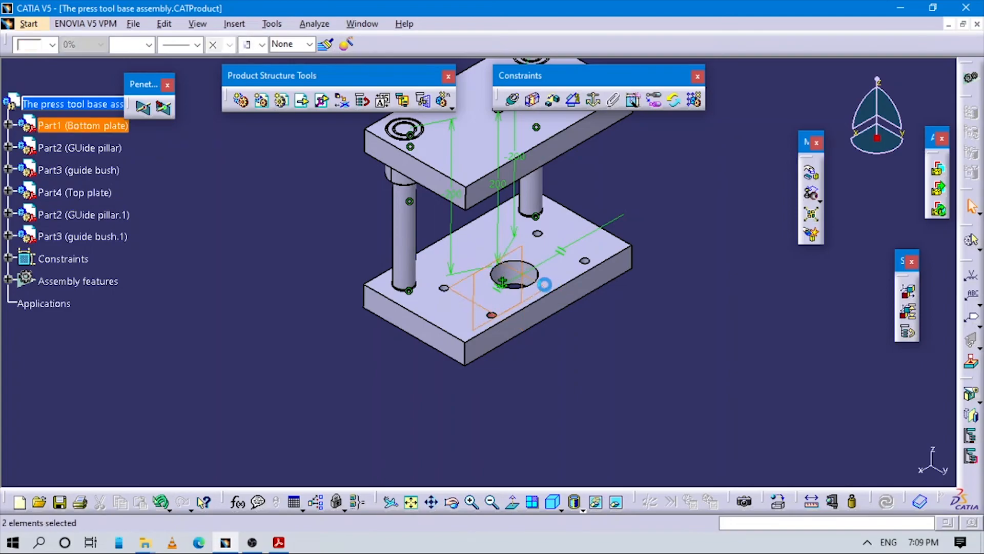
middle_click_drag(563, 339, 561, 342)
Hide all the assembly constraints and move the Constraints toolbar clear of the model
right_click(60, 261)
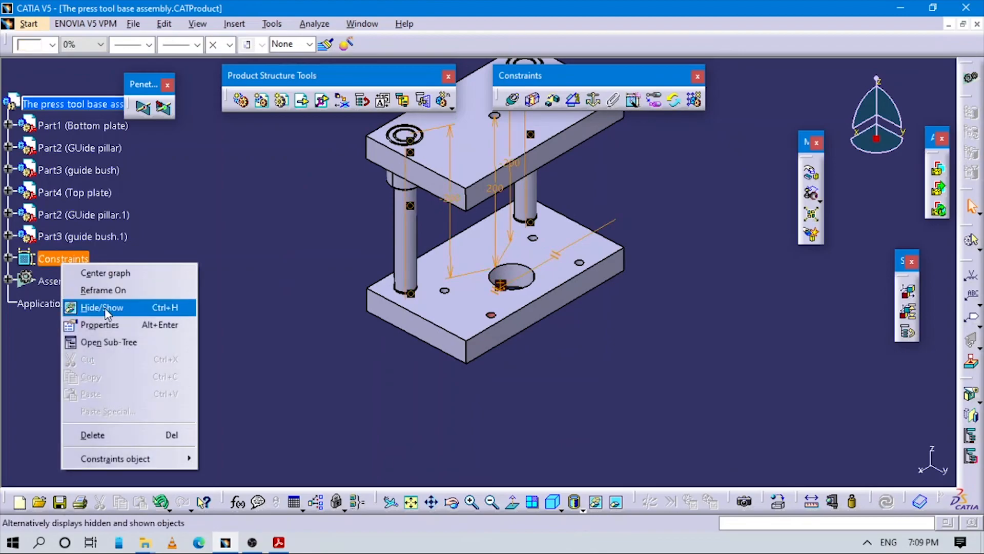
left_click(132, 307)
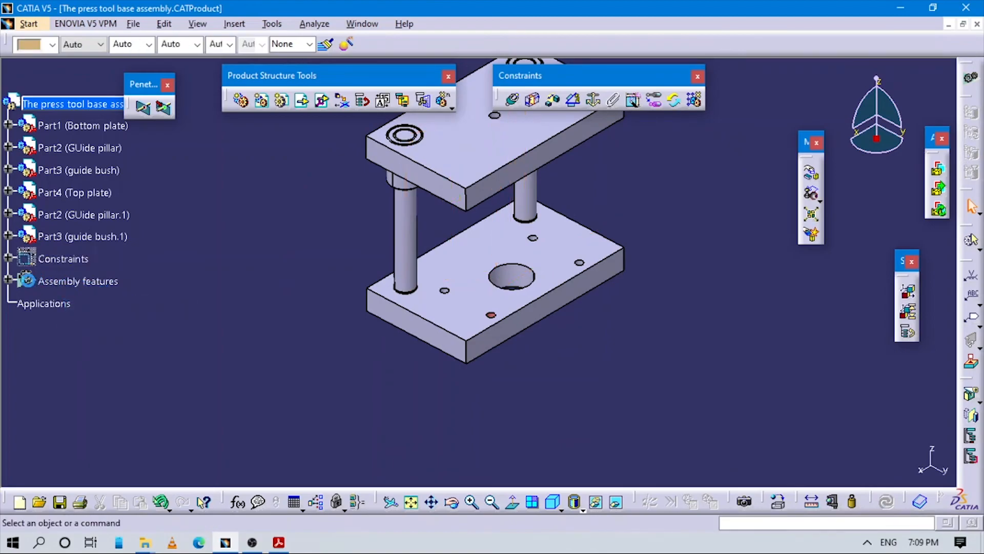
left_click(10, 280)
left_click(10, 280)
left_click(552, 502)
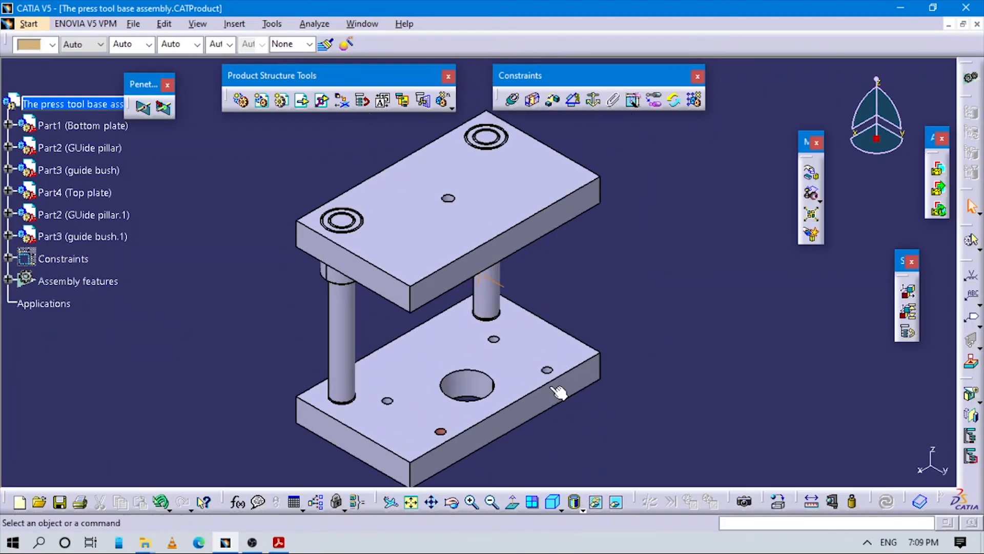
left_click_drag(582, 75, 661, 82)
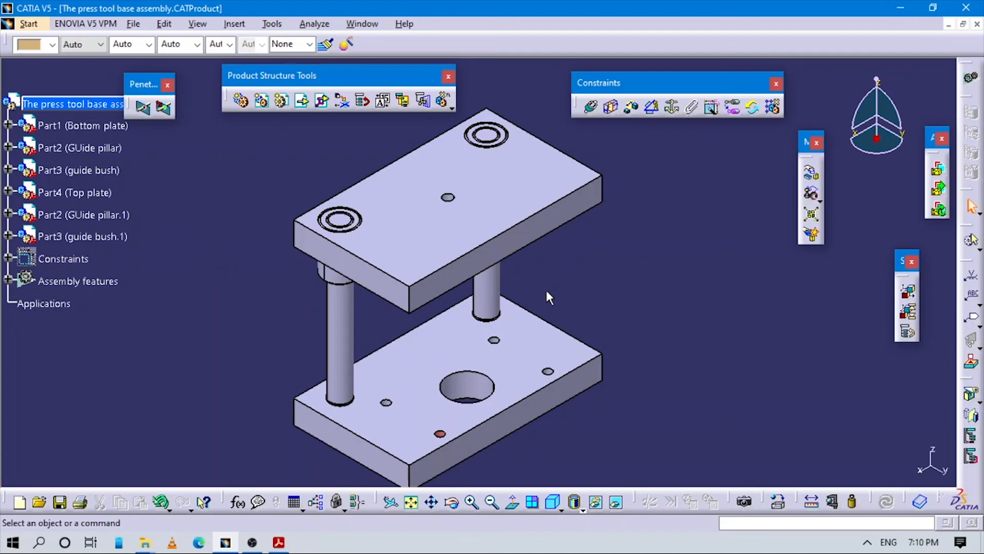
Switch to Adobe Acrobat Reader and compare the Press Tool Base assembly figure in 12. Assembly.pdf with the model in CATIA
left_click(281, 543)
scroll(773, 282, "up", 10)
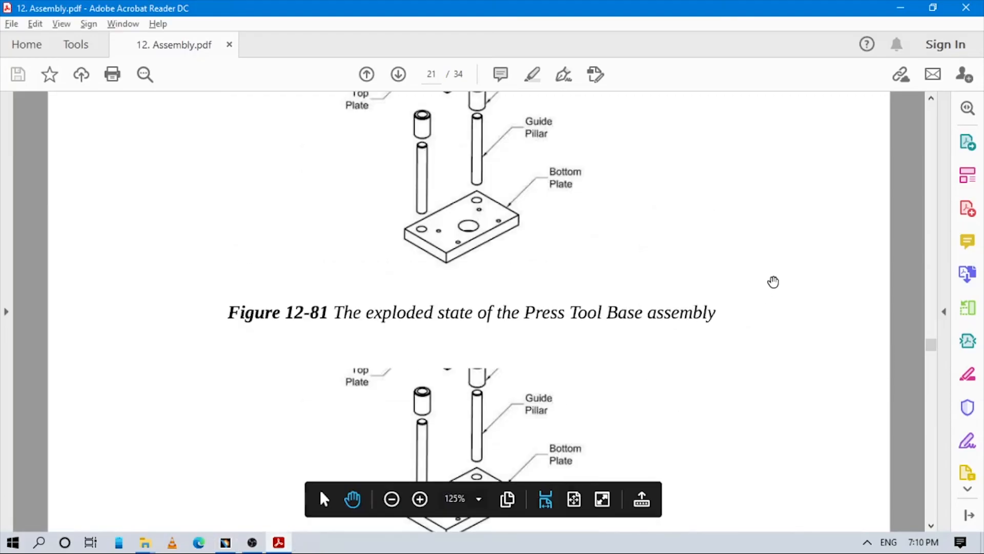
scroll(464, 369, "up", 2)
scroll(464, 369, "down", 2)
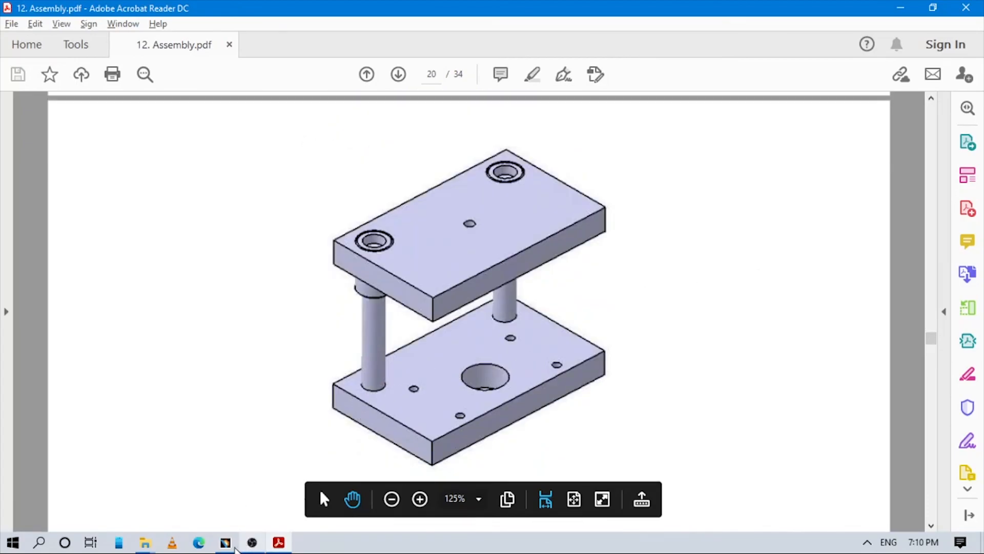
key("alt+Tab")
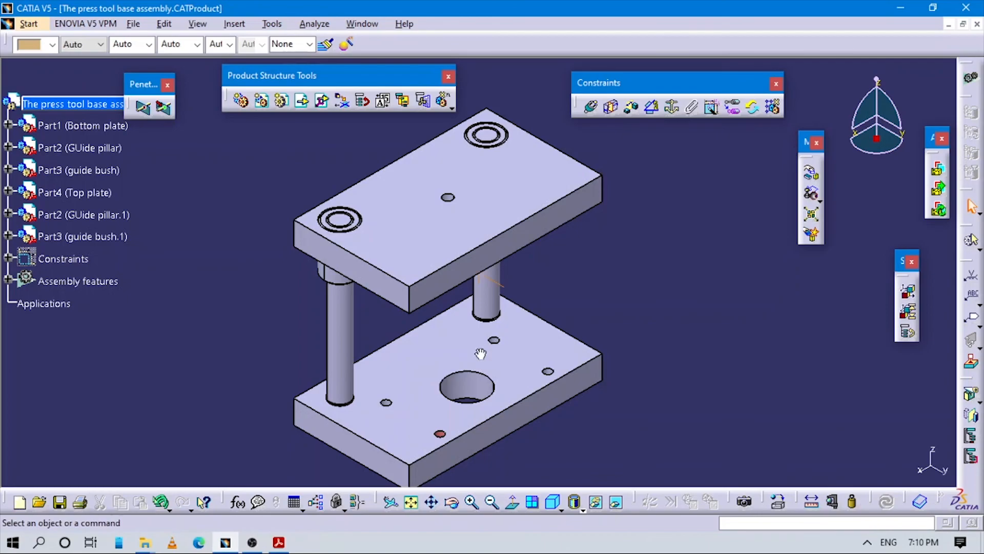
left_click(280, 541)
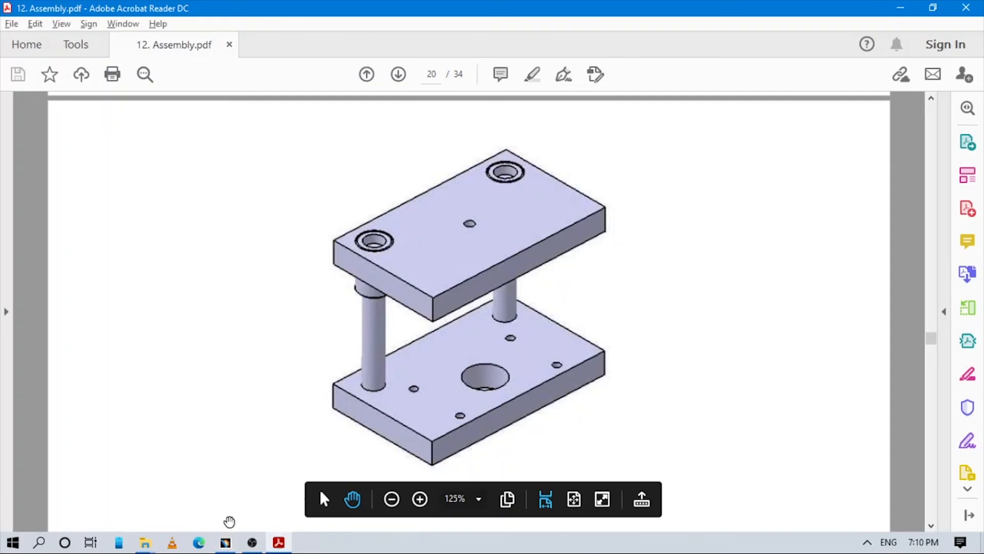
left_click(225, 541)
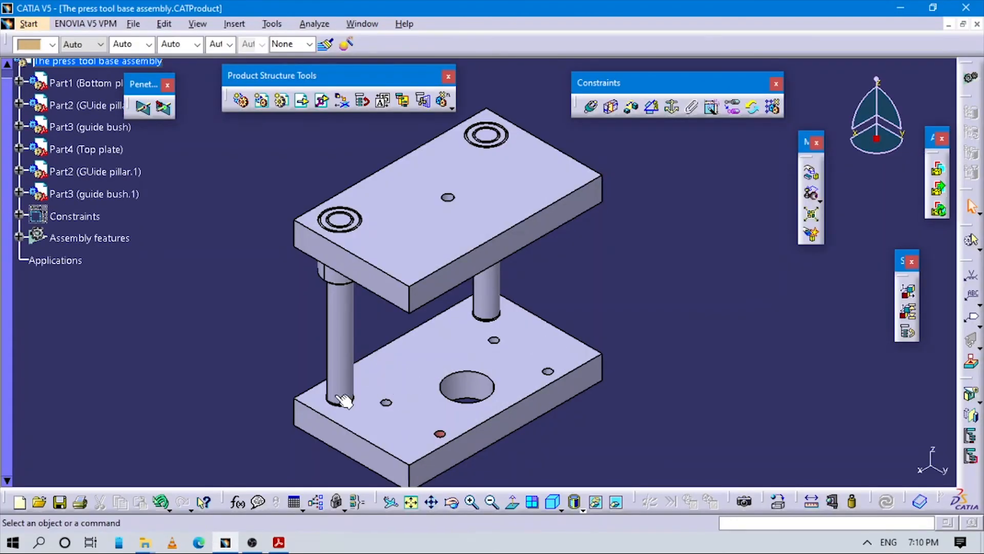
Look up the exploded state of the Press Tool Base assembly, Figure 12-81, in the Acrobat Reader document
key("alt+Tab")
scroll(518, 332, "down", 10)
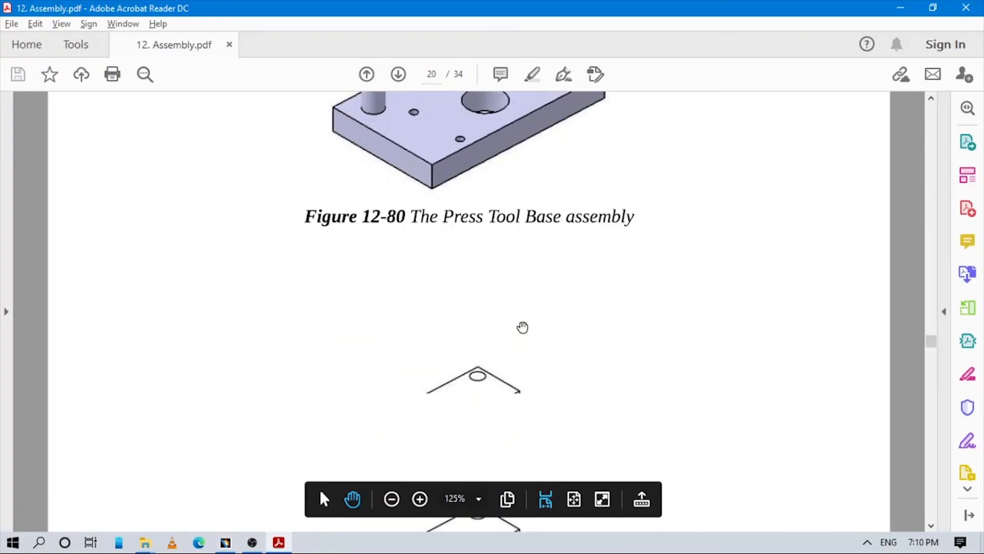
scroll(518, 331, "down", 3)
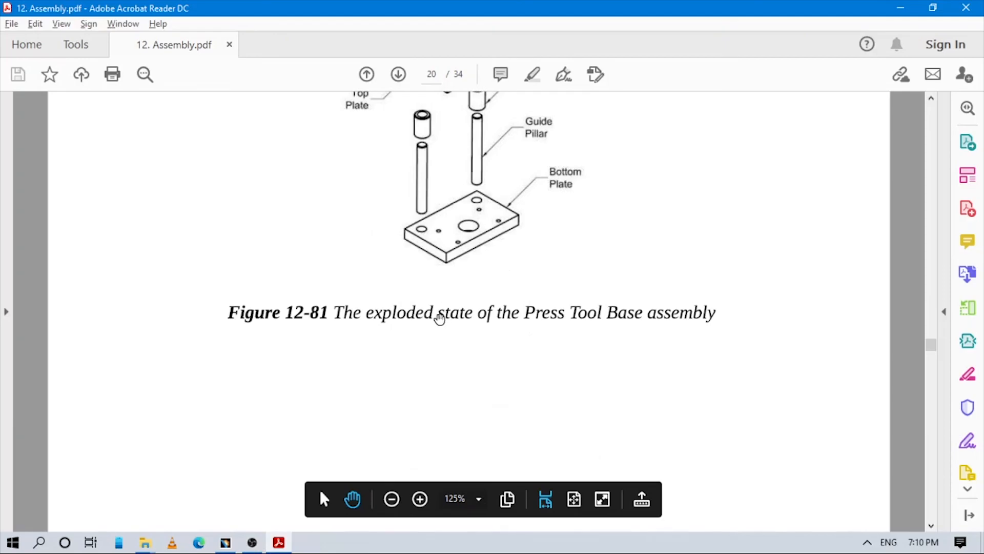
Switch back to CATIA and explode the whole press tool base assembly in 3D at all levels, accepting the modified product positions
left_click(225, 542)
middle_click_drag(693, 278, 669, 296)
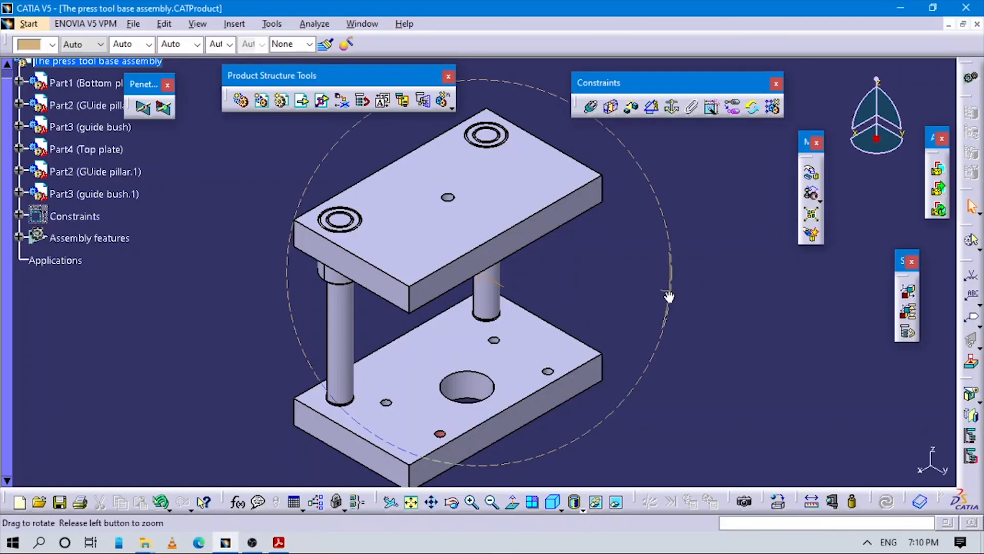
middle_click_drag(559, 248, 562, 294)
left_click(811, 213)
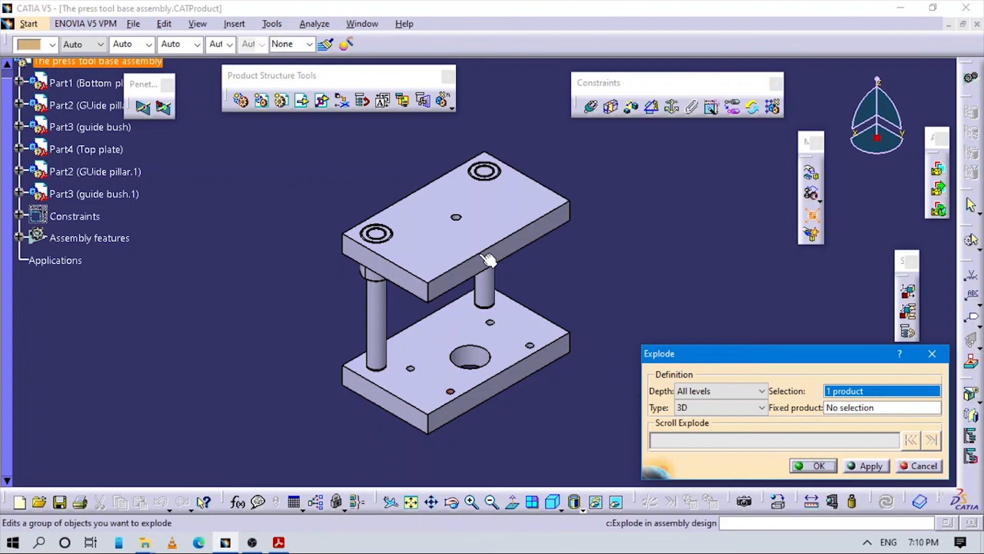
left_click(819, 466)
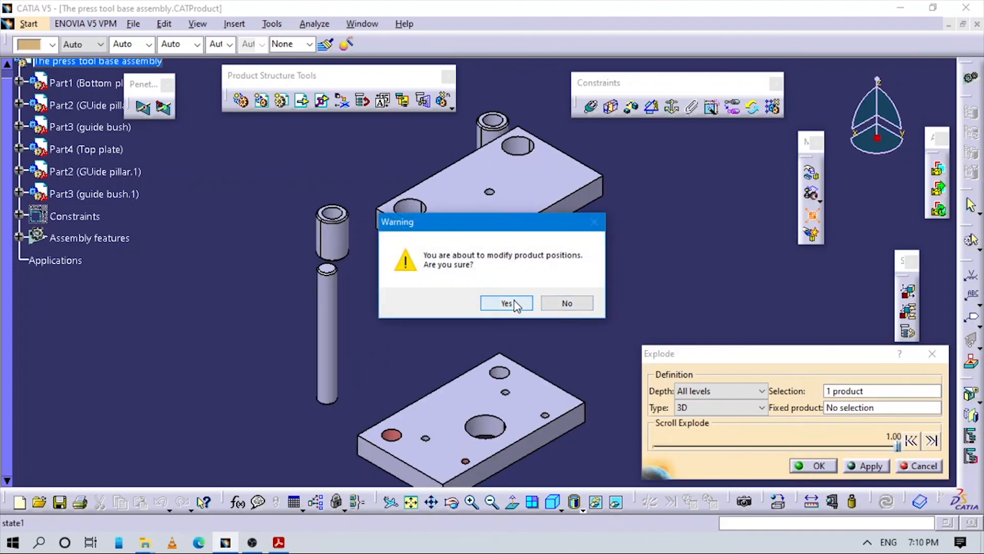
left_click(514, 301)
middle_click_drag(653, 325, 613, 316)
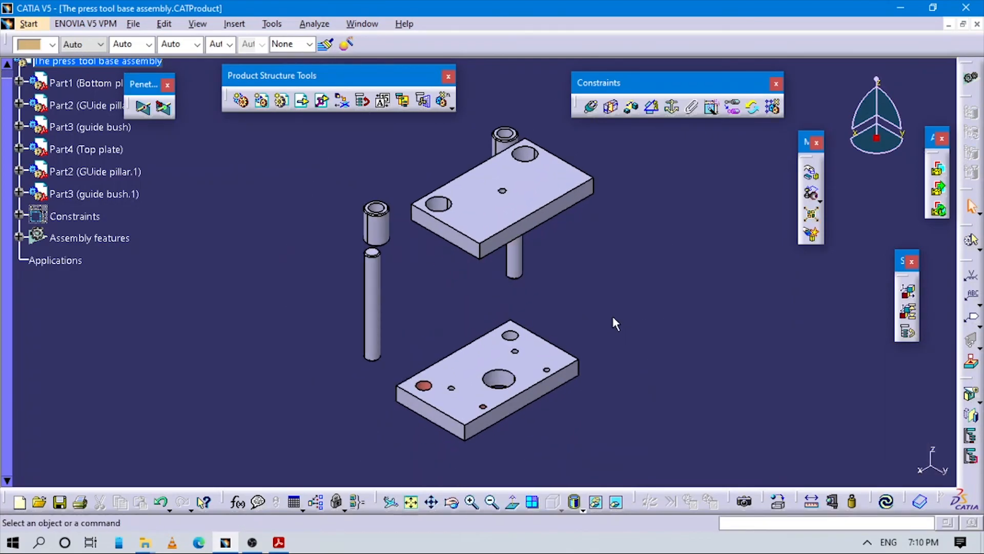